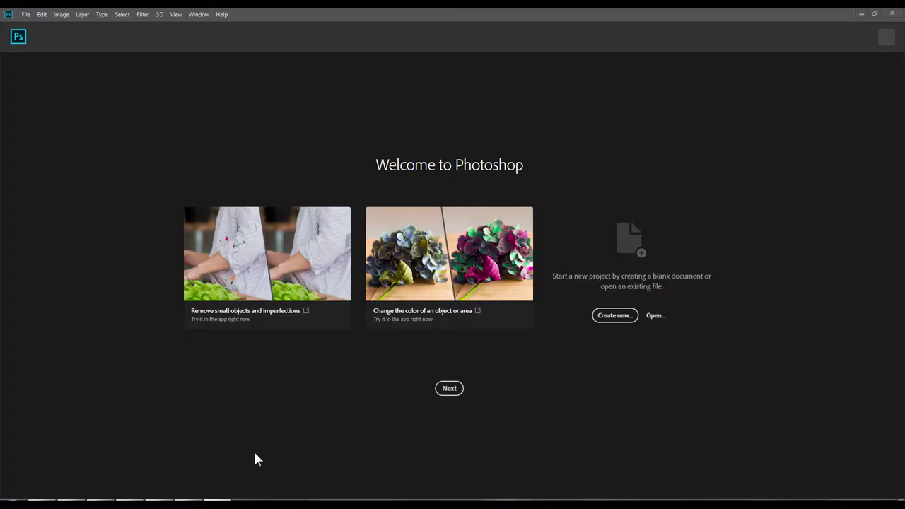
Step: In Notepad++, type the opening Vietnamese greeting lines introducing the Photoshop CC2018 compositing tutorial
{"action": "key", "text": "alt+Tab"}
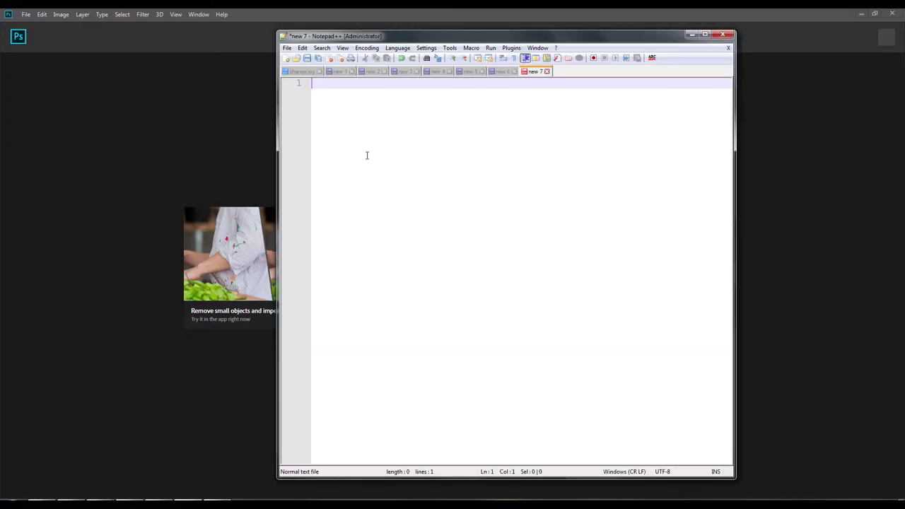
{"action": "type", "text": "N CHÀO CAC"}
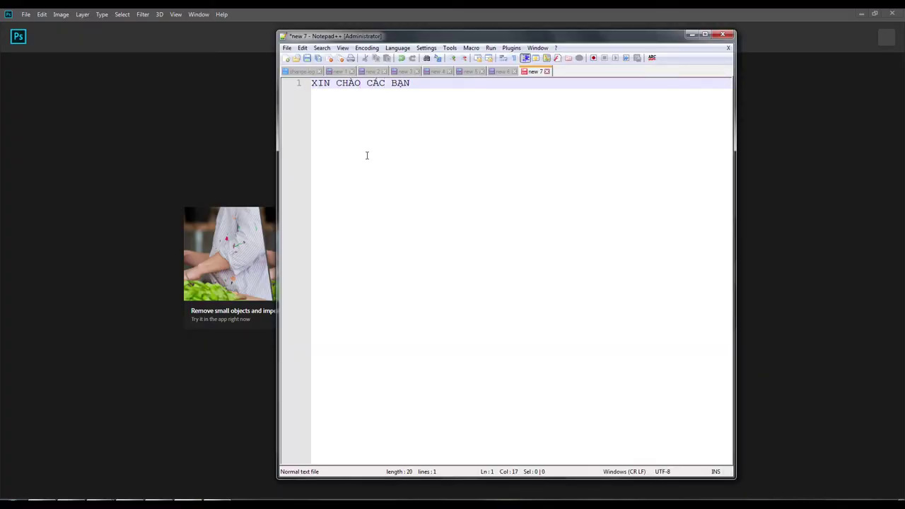
{"action": "type", "text": "!"}
{"action": "key", "text": "Return"}
{"action": "type", "text": "nay mình xin chia se"}
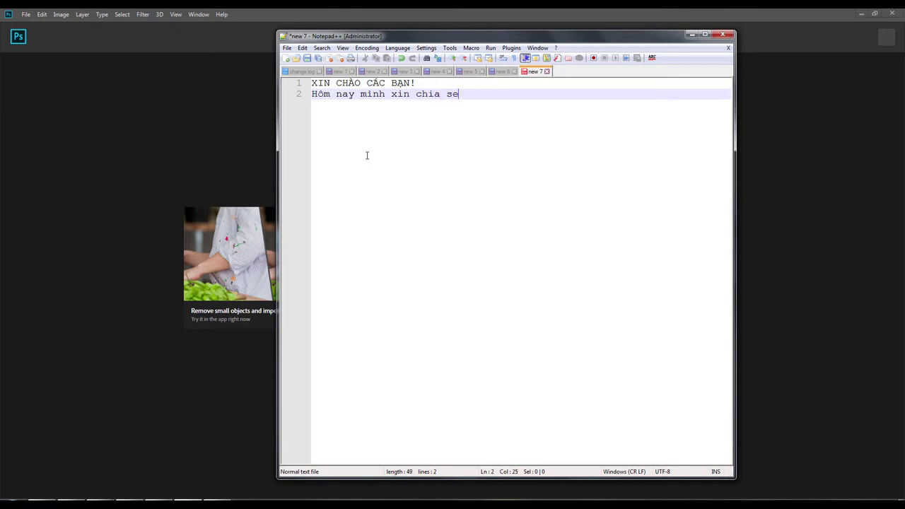
{"action": "key", "text": "BackSpace"}
{"action": "type", "text": "ẽ bài cắt ghép bằng photoshop CC2018."}
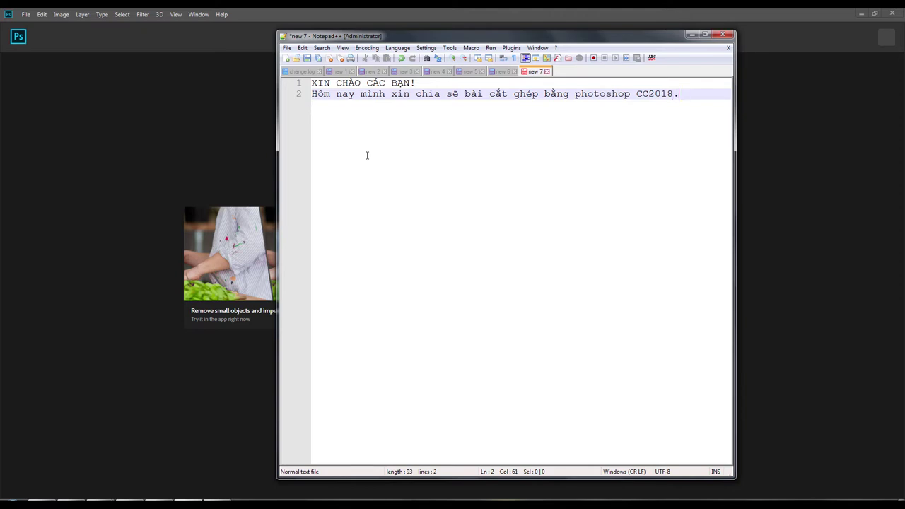
{"action": "key", "text": "Return"}
{"action": "type", "text": "ý tưởngthì mình đã t"}
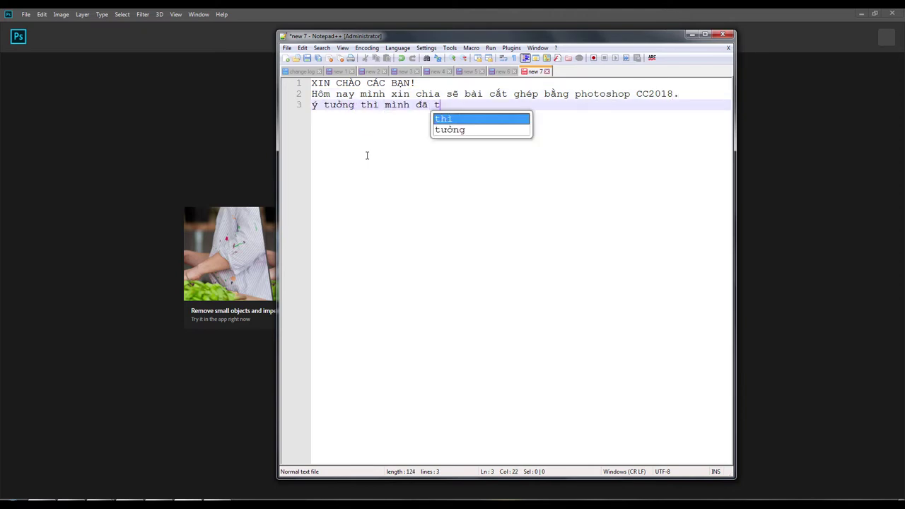
{"action": "type", "text": "ham khảo nhiều từ các sản ph"}
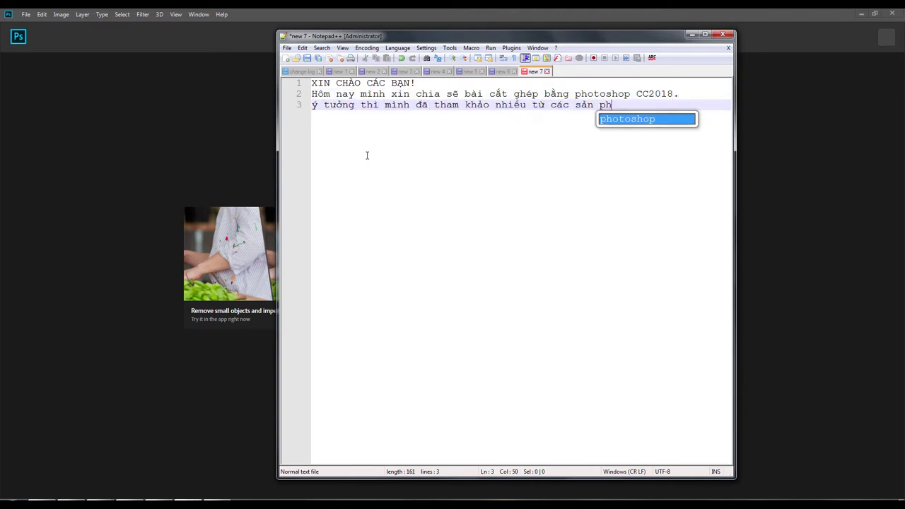
{"action": "type", "text": "ẩm, nên"}
{"action": "type", "text": "f"}
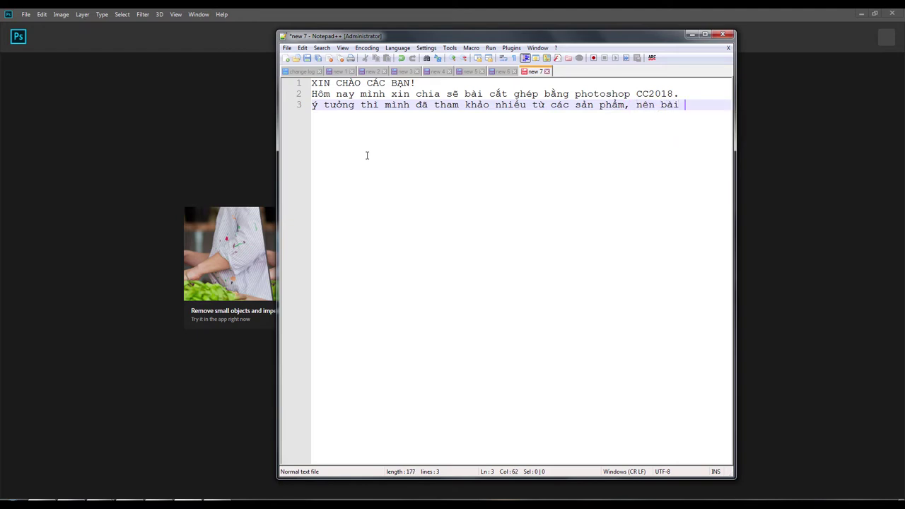
{"action": "type", "text": "PTS"}
{"action": "key", "text": "Return"}
Step: Finish the fourth and fifth intro lines, then add a dashed separator line
{"action": "type", "text": "này mình chỉ "}
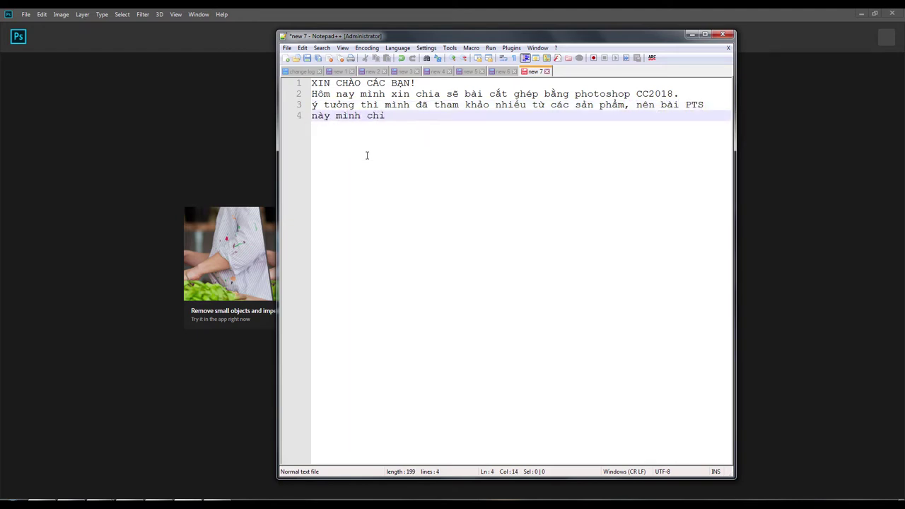
{"action": "type", "text": "chia sẽ cách mà mình vẫn t"}
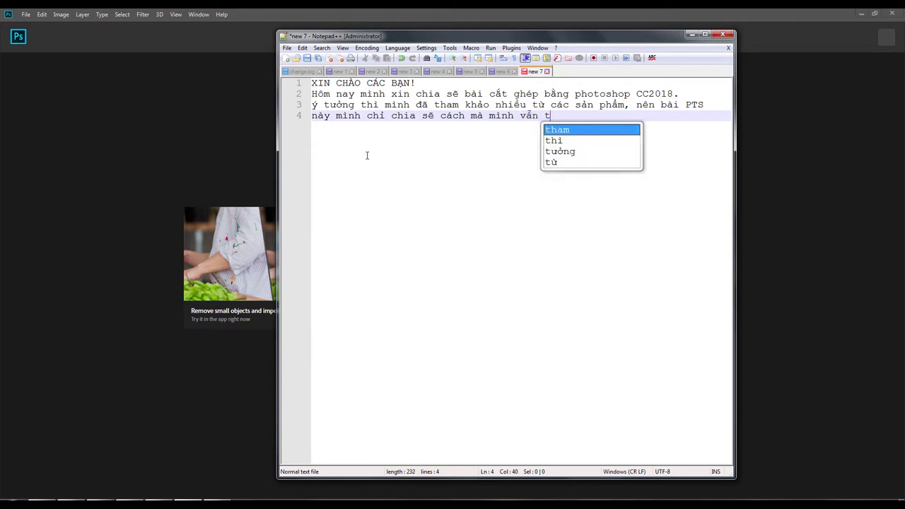
{"action": "type", "text": "hường"}
{"action": "key", "text": "BackSpace"}
{"action": "type", "text": "."}
{"action": "key", "text": "Return"}
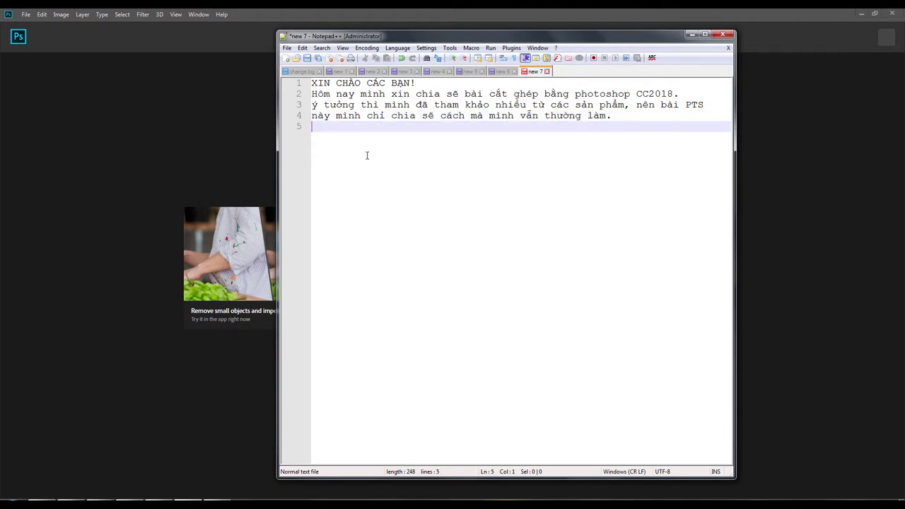
{"action": "type", "text": "Mọi ýkiến, góp ý"}
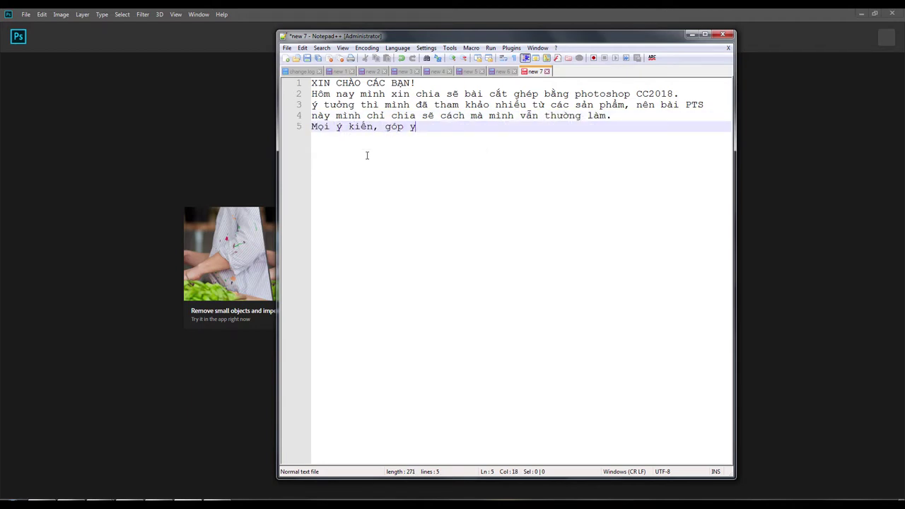
{"action": "type", "text": " xin đe"}
{"action": "type", "text": " video"}
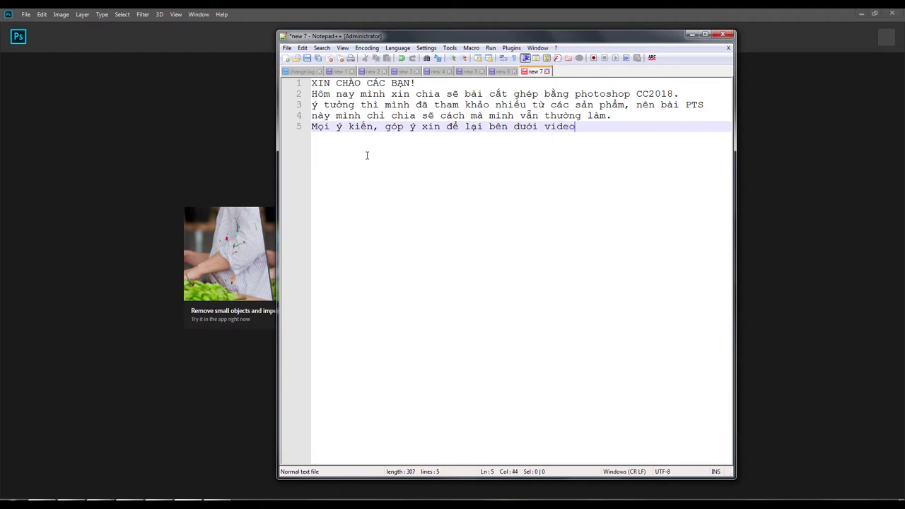
{"action": "type", "text": ", cảm ơn các bạn nhes."}
{"action": "key", "text": "Return"}
{"action": "key", "text": "Return"}
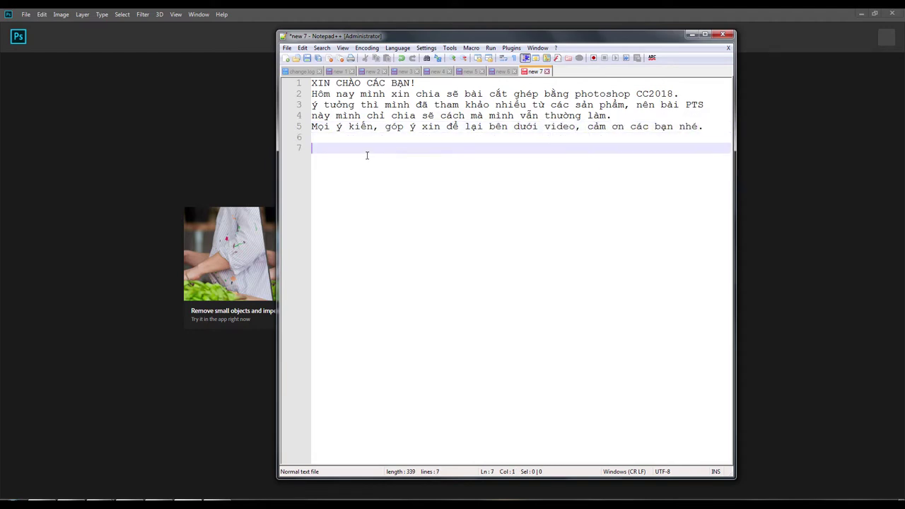
{"action": "type", "text": "----------------------------------------------------------------"}
{"action": "key", "text": "Return"}
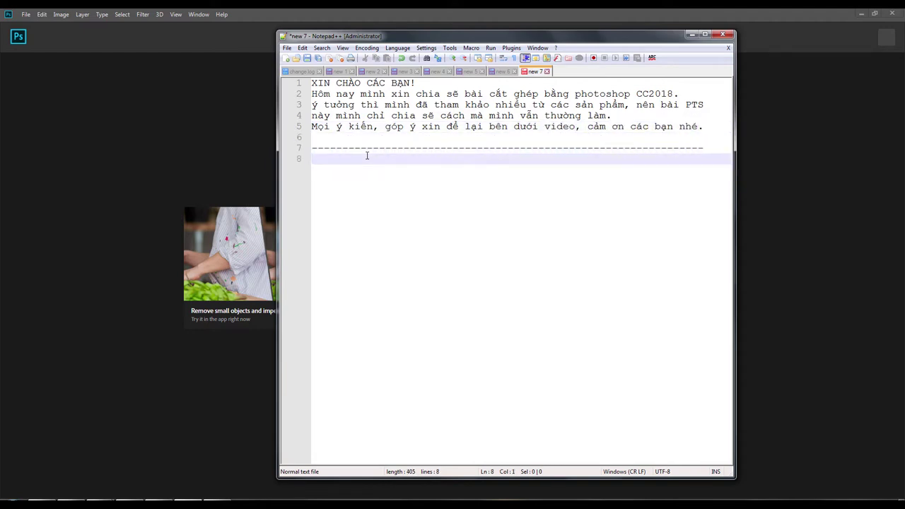
Step: Create a new Untitled-1 document 3000 pixels wide (3000 × 2000 px, 300 ppi)
{"action": "left_click", "coordinate": [181, 129]}
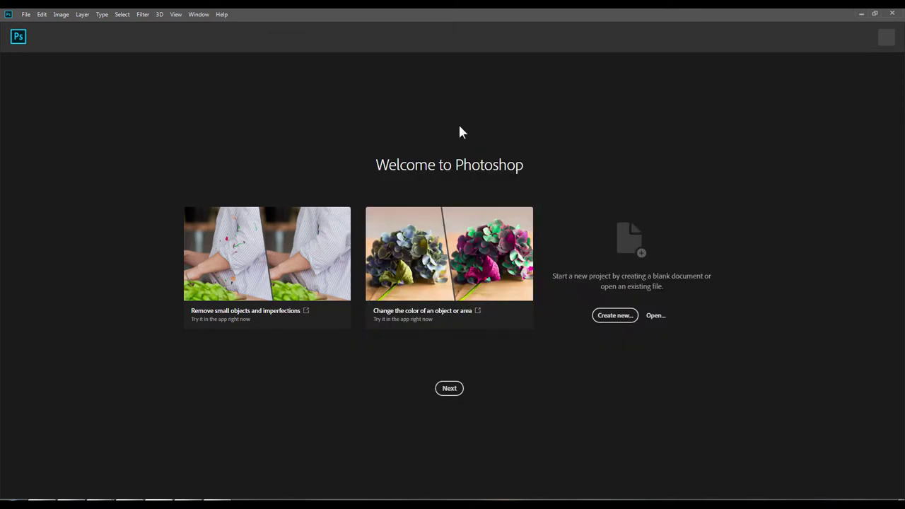
{"action": "left_click", "coordinate": [620, 315]}
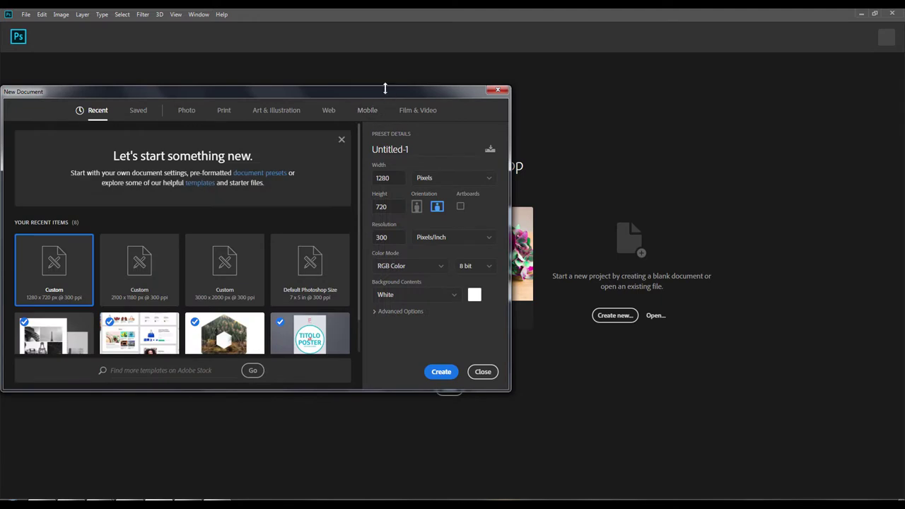
{"action": "mouse_move", "coordinate": [384, 87]}
{"action": "left_mouse_down"}
{"action": "mouse_move", "coordinate": [417, 55]}
{"action": "mouse_move", "coordinate": [477, 34]}
{"action": "left_mouse_up"}
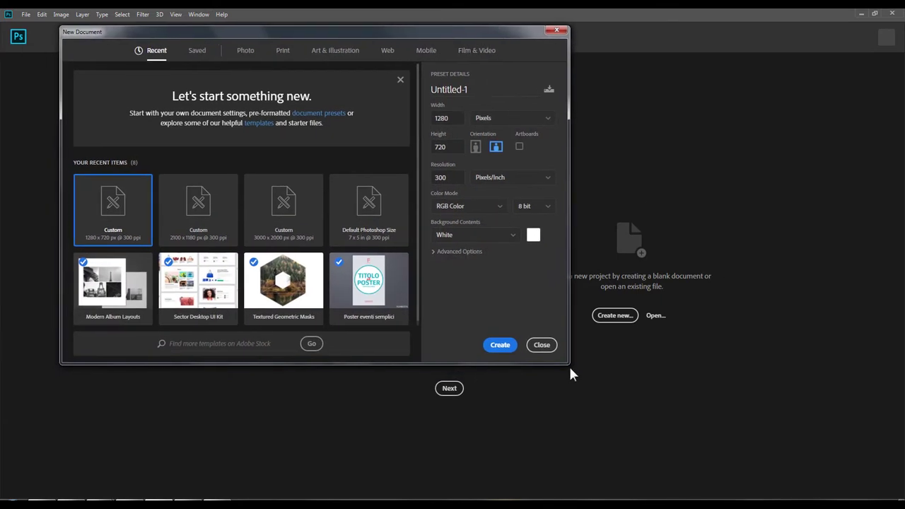
{"action": "left_click_drag", "start_coordinate": [572, 367], "coordinate": [606, 427]}
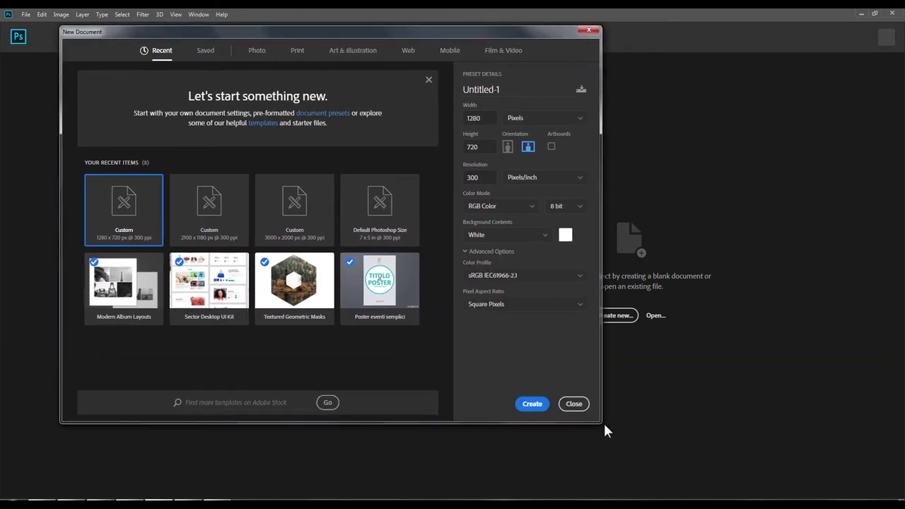
{"action": "left_click", "coordinate": [502, 119]}
{"action": "type", "text": "300"}
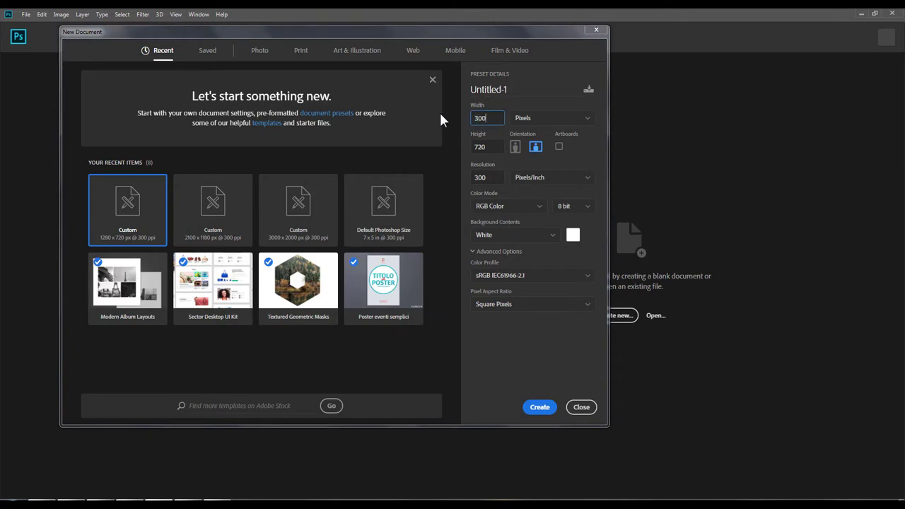
{"action": "type", "text": "0"}
{"action": "left_click", "coordinate": [536, 117]}
{"action": "left_click", "coordinate": [493, 146]}
{"action": "left_click_drag", "start_coordinate": [347, 31], "coordinate": [364, 32]}
{"action": "left_click", "coordinate": [559, 416]}
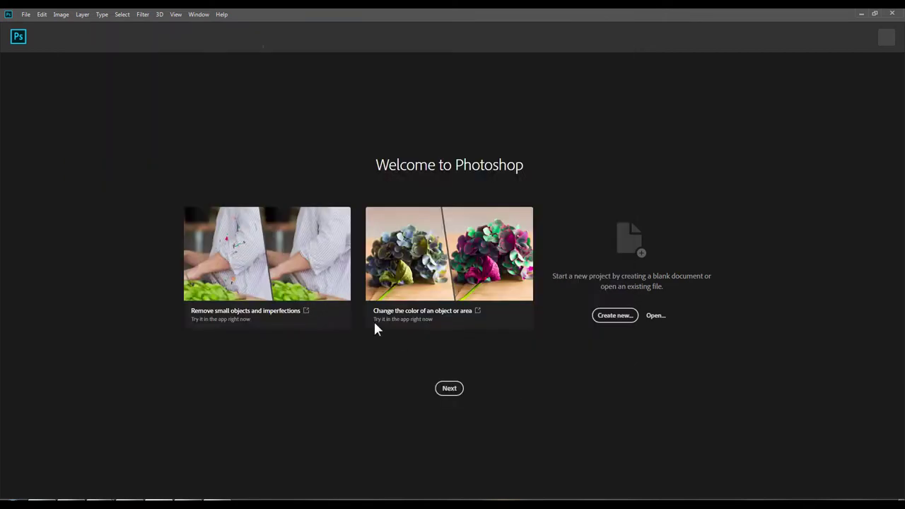
Step: Record step 1 in the notes: new document W = 3000px, H = 2000px, 300dpi
{"action": "key", "text": "alt+Tab"}
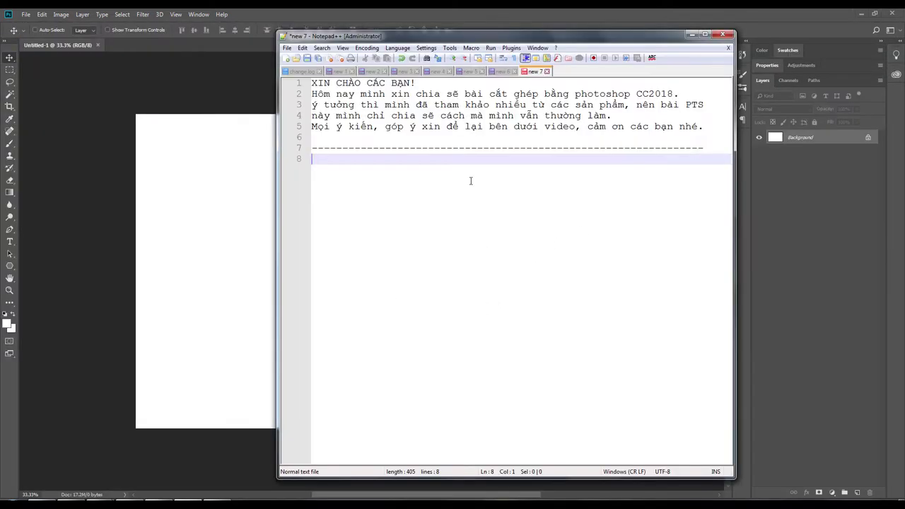
{"action": "type", "text": "Minh họa:"}
{"action": "key", "text": "BackSpace"}
{"action": "key", "text": "BackSpace"}
{"action": "key", "text": "BackSpace"}
{"action": "type", "text": "mới 1 document"}
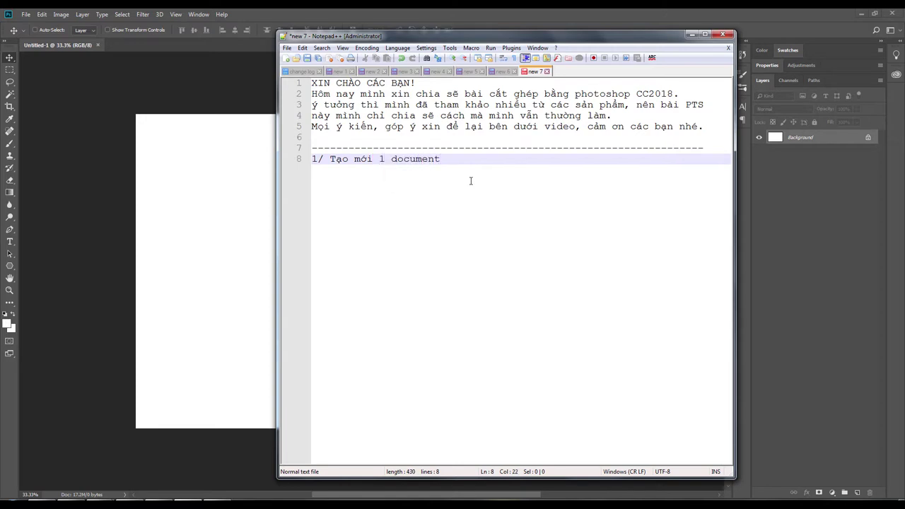
{"action": "type", "text": " 3000"}
{"action": "type", "text": "px và H = 2000px, D"}
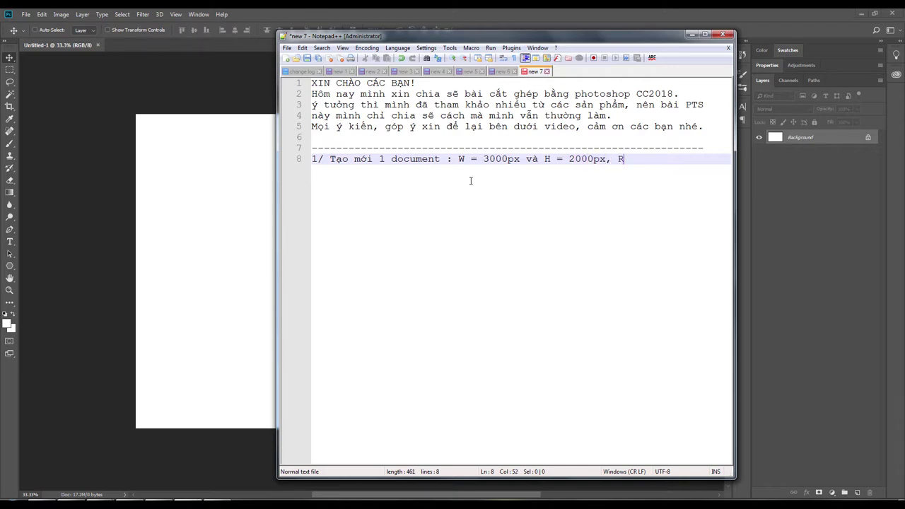
{"action": "key", "text": "BackSpace"}
{"action": "type", "text": "Độ phân giải = 3"}
{"action": "type", "text": "00dpi"}
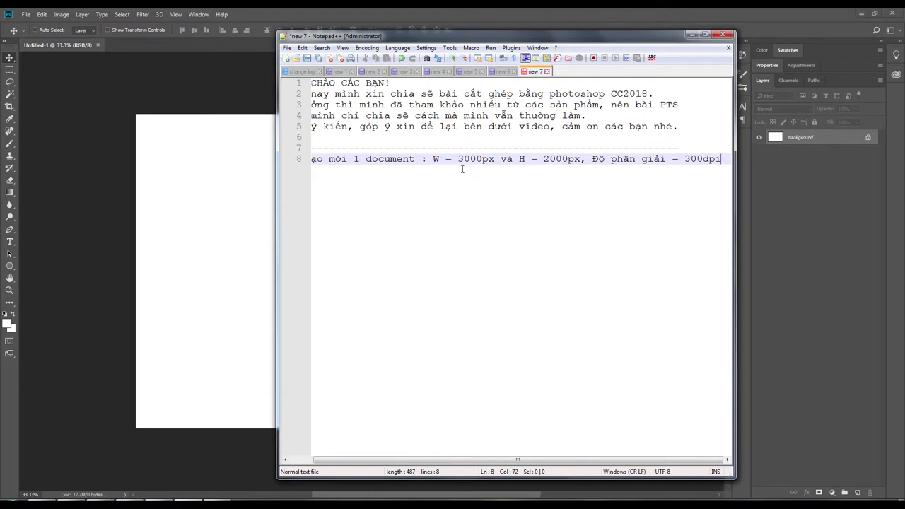
{"action": "key", "text": "BackSpace"}
{"action": "key", "text": "Right"}
{"action": "key", "text": "Return"}
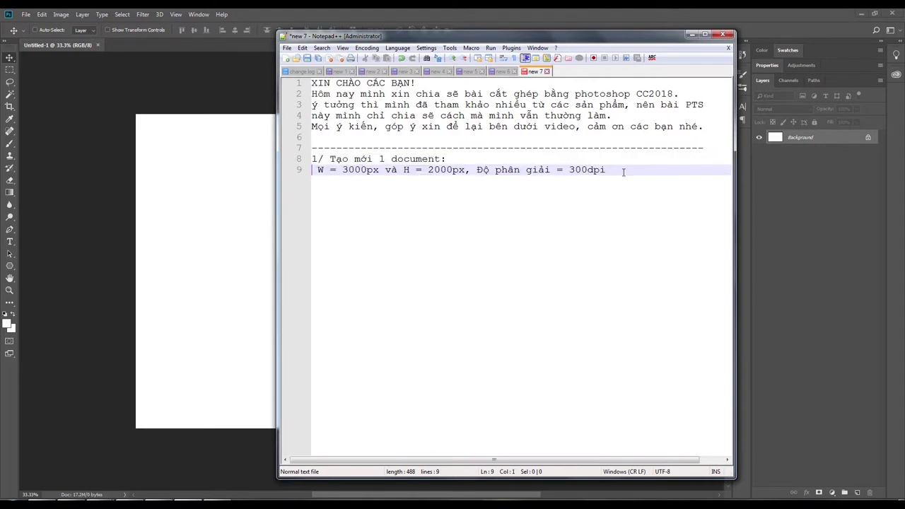
Step: Add a blank line and begin the step 2 line about placing an image
{"action": "left_click", "coordinate": [624, 171]}
{"action": "key", "text": "Return"}
{"action": "key", "text": "Return"}
{"action": "type", "text": "2/ Pla"}
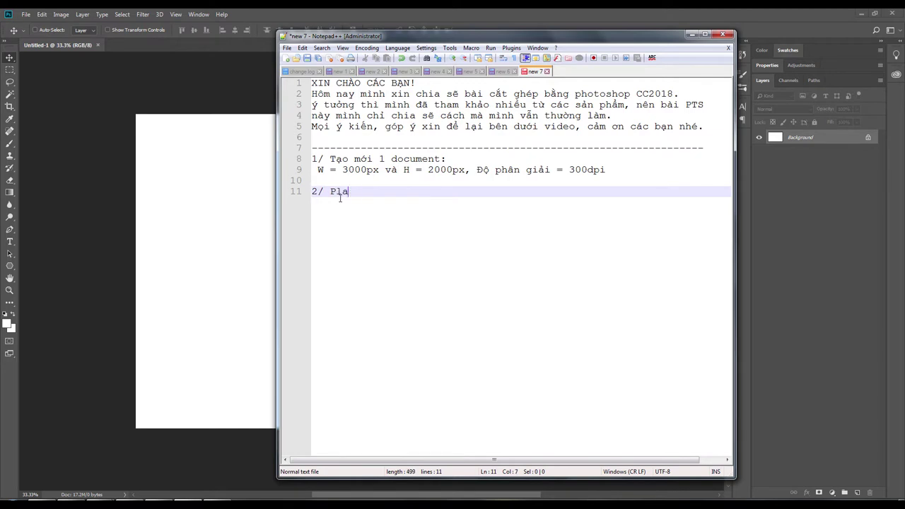
{"action": "type", "text": "ce hình "}
{"action": "type", "text": "ảnh vao"}
{"action": "key", "text": "Return"}
Step: Start File > Place Embedded in Photoshop, then cancel it
{"action": "key", "text": "alt+Tab"}
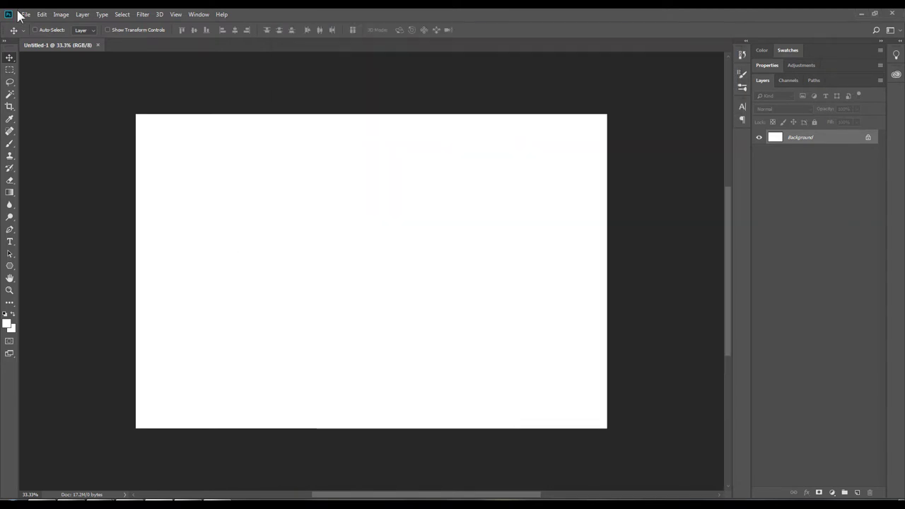
{"action": "left_click", "coordinate": [26, 14]}
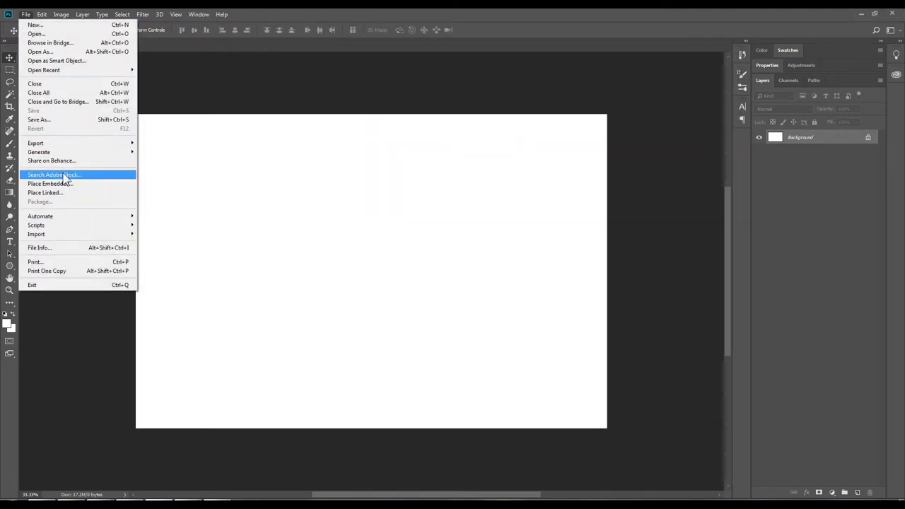
{"action": "left_click", "coordinate": [75, 185]}
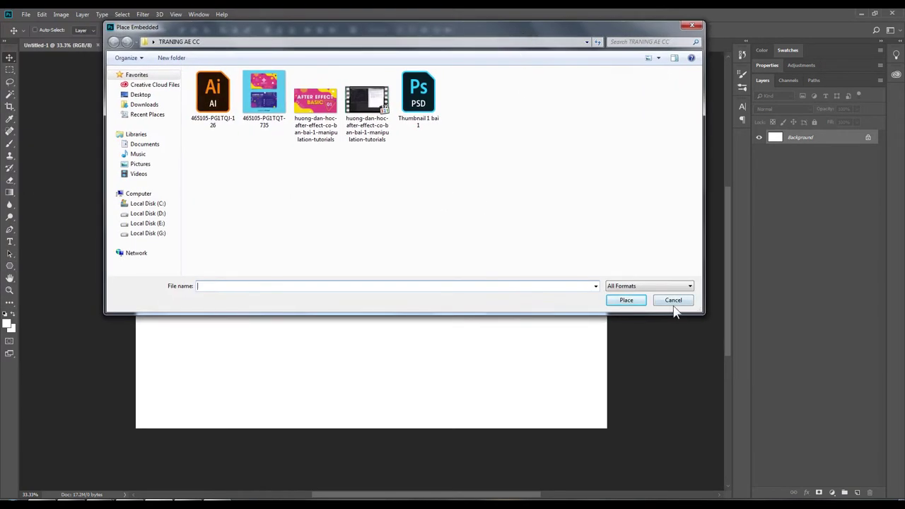
{"action": "left_click_drag", "start_coordinate": [697, 314], "coordinate": [765, 400]}
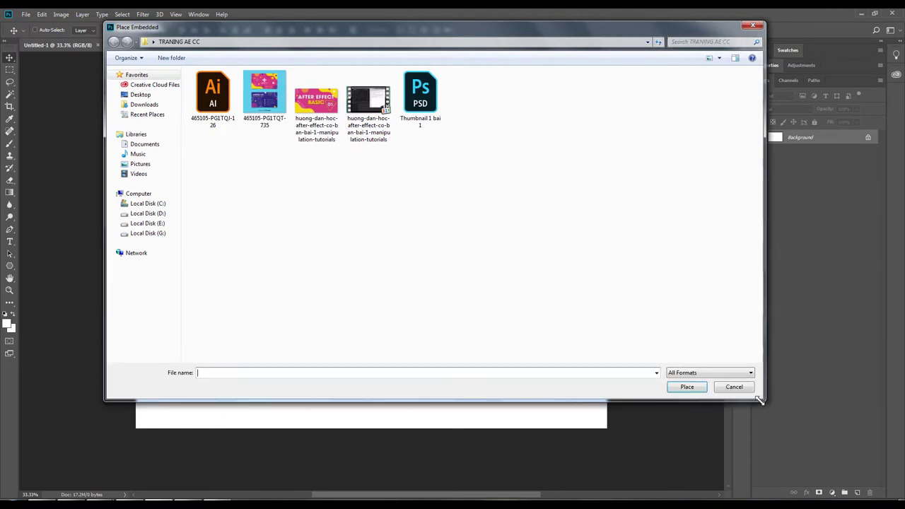
{"action": "left_click", "coordinate": [743, 386]}
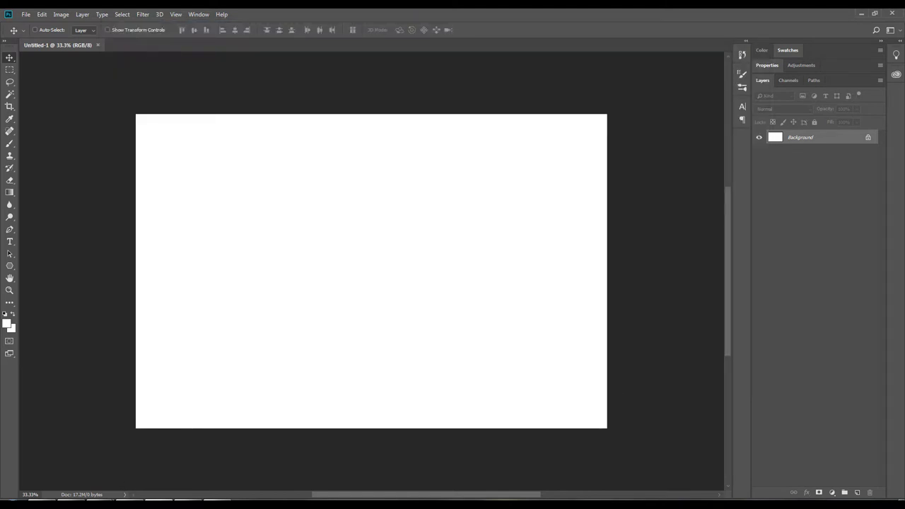
Step: Note the drag-and-drop alternative, then drag IMG_8226 onto the canvas and commit it
{"action": "key", "text": "alt+Tab"}
{"action": "type", "text": "hoặc kéo thả ảnh trực tiếp v"}
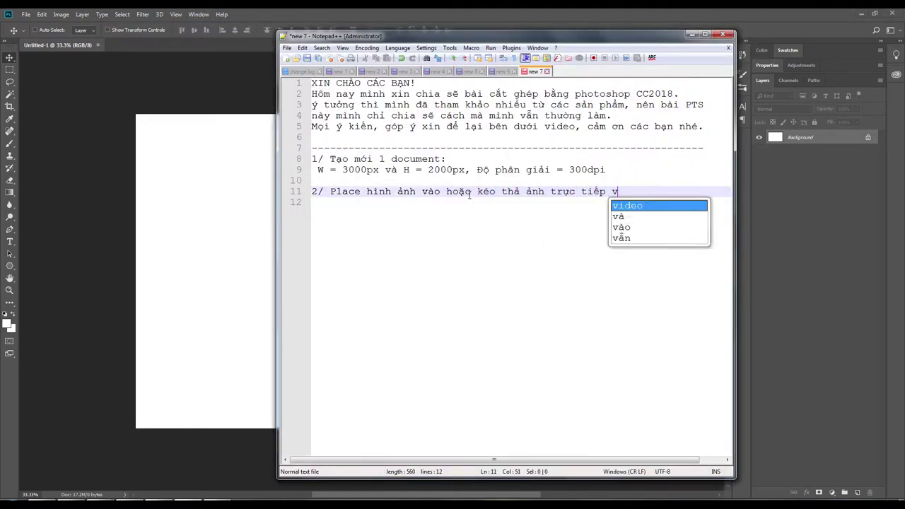
{"action": "type", "text": "ào PTS"}
{"action": "left_click", "coordinate": [90, 470]}
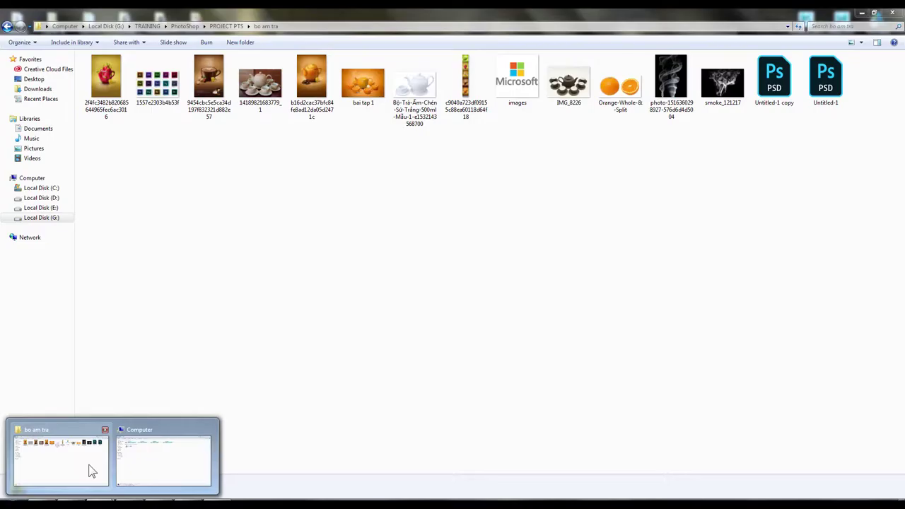
{"action": "mouse_move", "coordinate": [569, 82]}
{"action": "left_mouse_down"}
{"action": "mouse_move", "coordinate": [162, 491]}
{"action": "mouse_move", "coordinate": [448, 281]}
{"action": "left_mouse_up"}
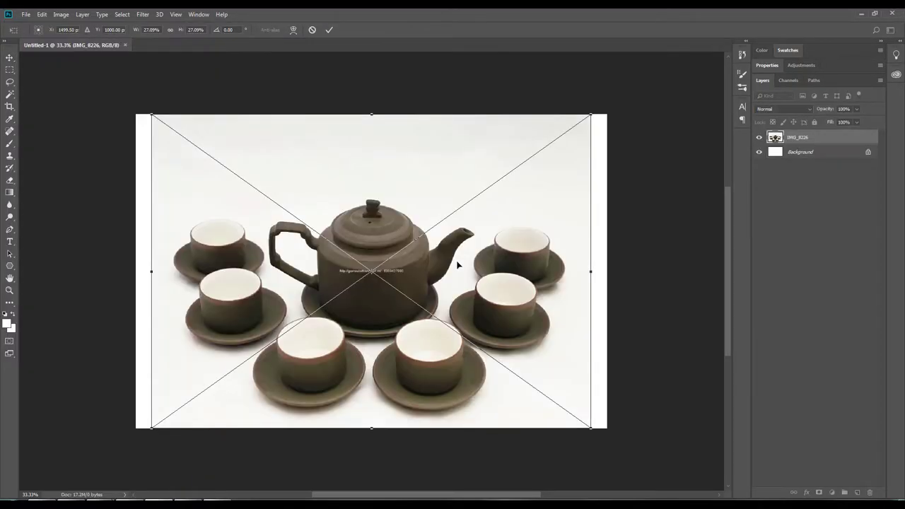
{"action": "left_click", "coordinate": [328, 30]}
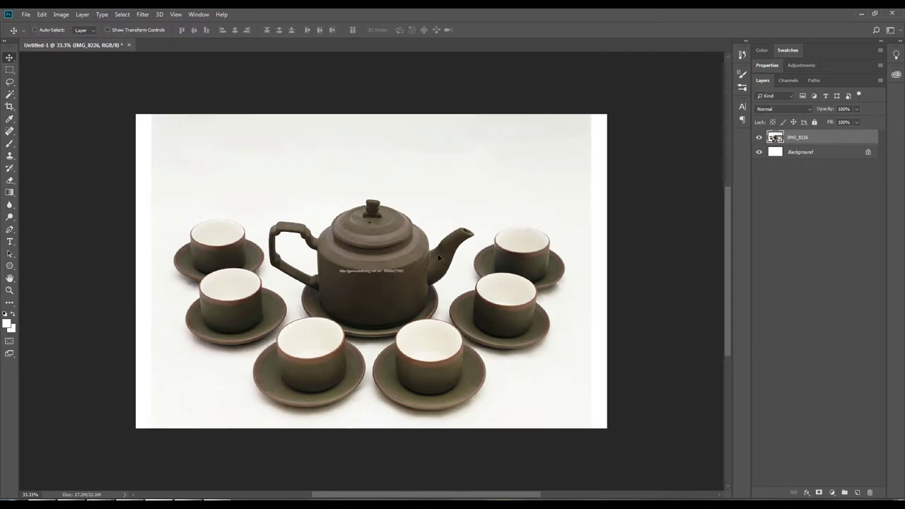
Step: Zoom in on the photo, then add step 3 to the notes: changing the tea set's texture
{"action": "scroll", "coordinate": [385, 303], "scroll_direction": "up", "scroll_amount": 2}
{"action": "scroll", "coordinate": [387, 304], "scroll_direction": "up", "scroll_amount": 2}
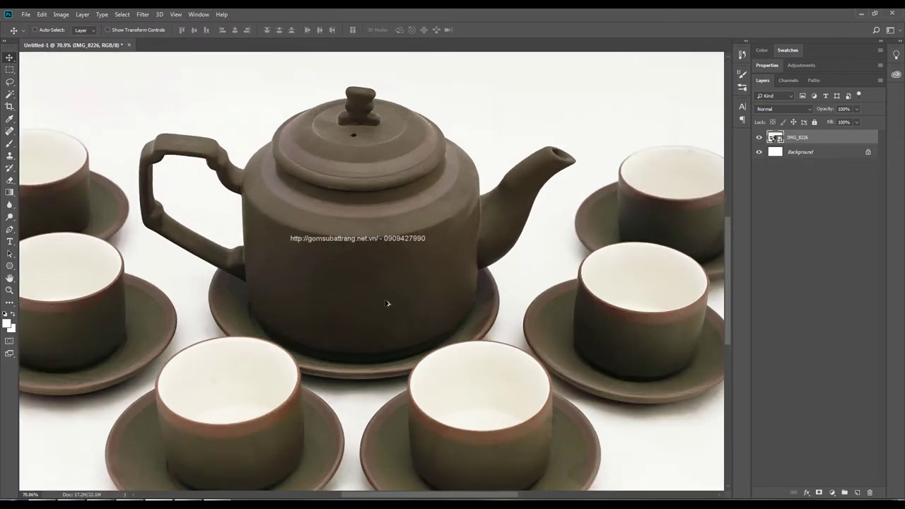
{"action": "scroll", "coordinate": [386, 303], "scroll_direction": "down", "scroll_amount": 3}
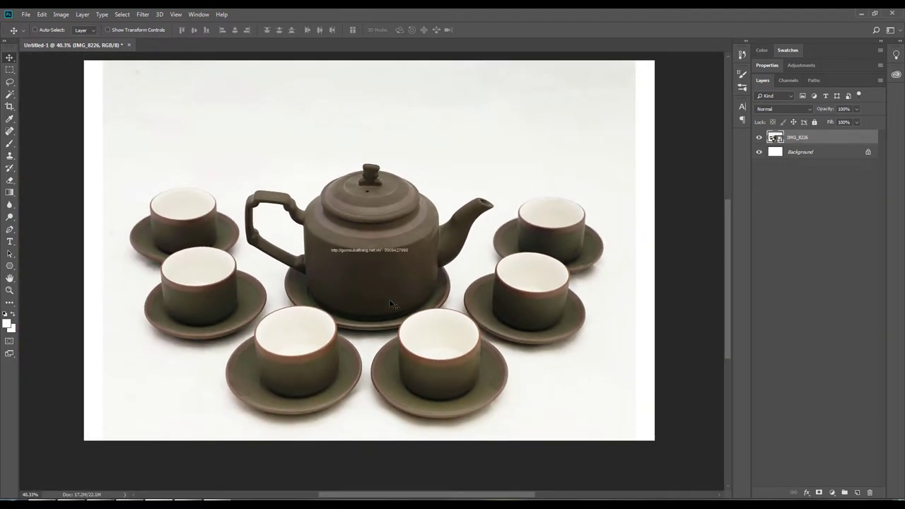
{"action": "left_click", "coordinate": [181, 497]}
{"action": "type", "text": "3/ Mình sẽ thay đổi texture cho bộ"}
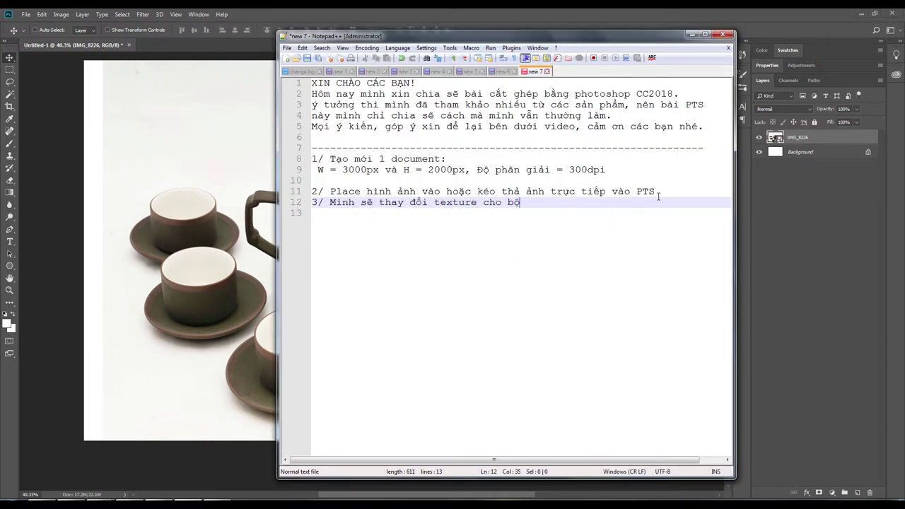
{"action": "type", "text": " ấm trà này."}
{"action": "key", "text": "Return"}
{"action": "type", "text": "4/ Tiến"}
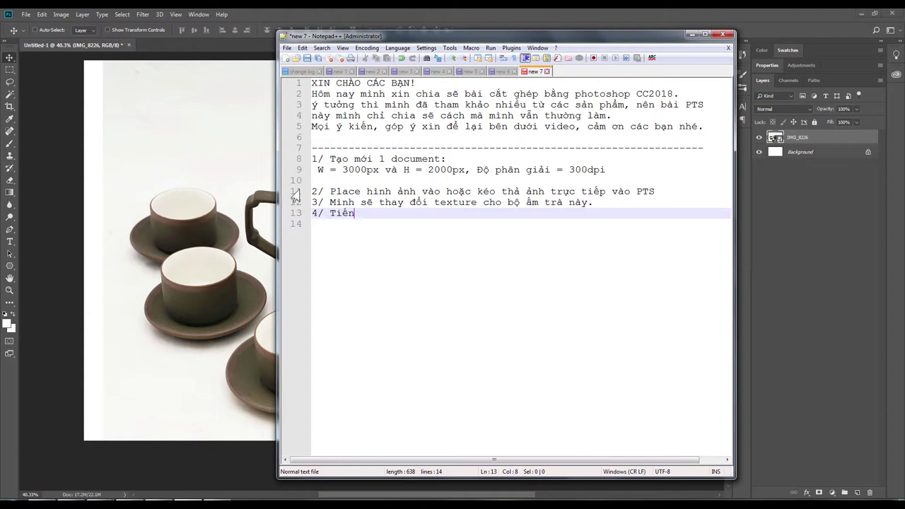
Step: Add step 4 about separating the object, then zoom the teapot and pick the Pen tool
{"action": "type", "text": "hình ta"}
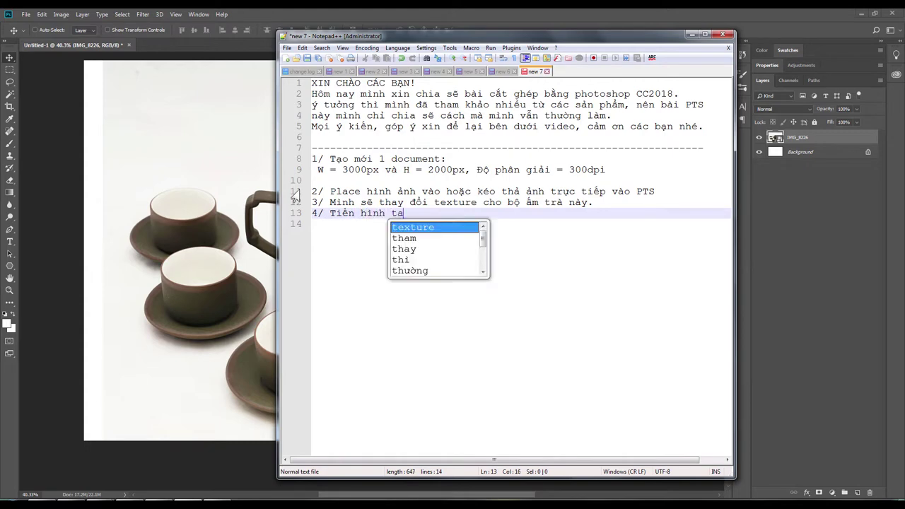
{"action": "type", "text": "csh"}
{"action": "key", "text": "BackSpace"}
{"action": "key", "text": "BackSpace"}
{"action": "key", "text": "BackSpace"}
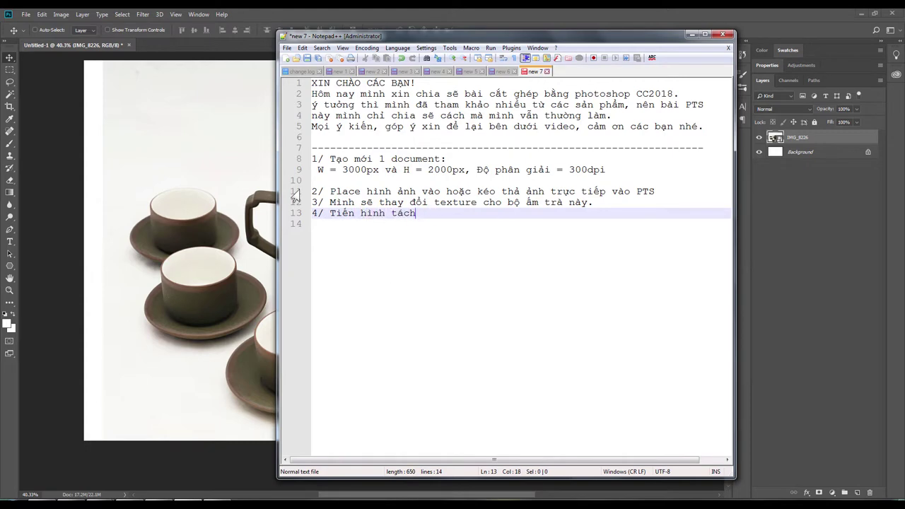
{"action": "type", "text": "đối tượng."}
{"action": "key", "text": "Return"}
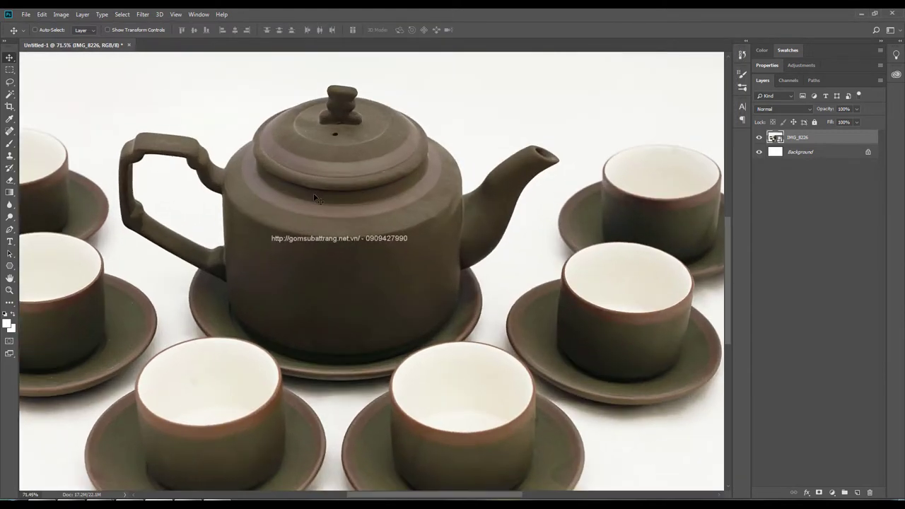
{"action": "scroll", "coordinate": [338, 246], "scroll_direction": "up", "scroll_amount": 1}
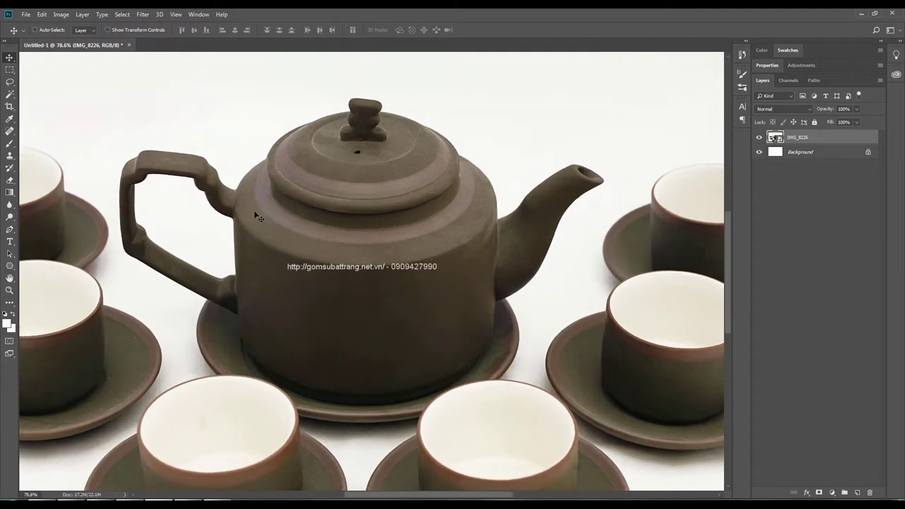
{"action": "scroll", "coordinate": [311, 186], "scroll_direction": "down", "scroll_amount": 2}
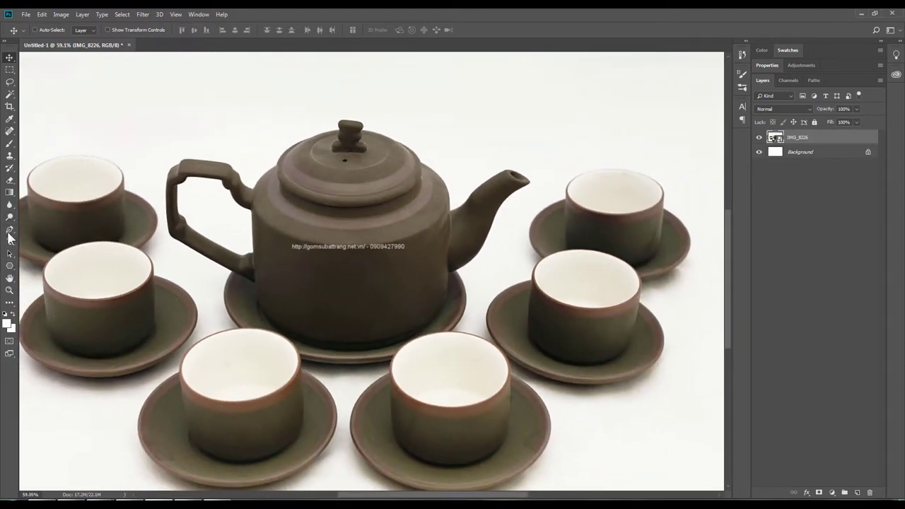
{"action": "left_click", "coordinate": [10, 229]}
Step: Trace the teapot handle with Pen anchors, from its start point up to the body's shoulder
{"action": "scroll", "coordinate": [157, 255], "scroll_direction": "up", "scroll_amount": 4}
{"action": "left_click_drag", "start_coordinate": [244, 292], "coordinate": [226, 297]}
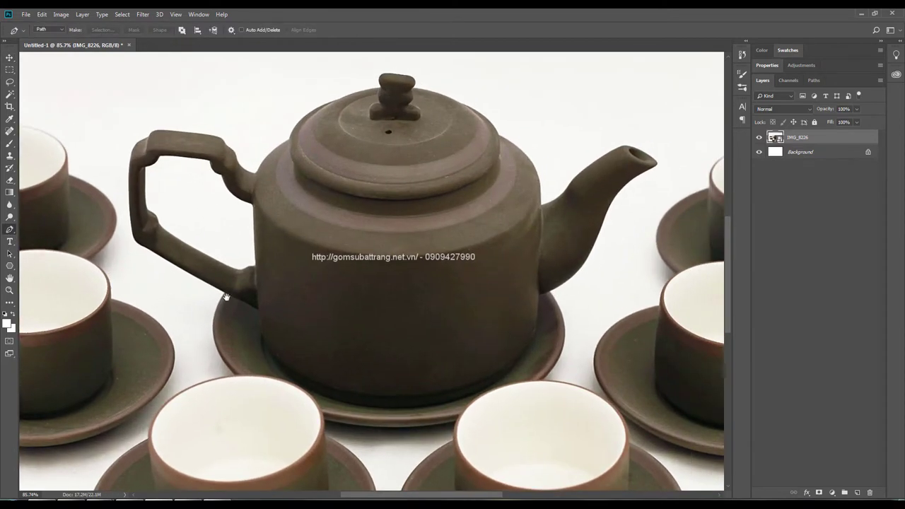
{"action": "left_click", "coordinate": [226, 299]}
{"action": "scroll", "coordinate": [152, 244], "scroll_direction": "up", "scroll_amount": 3}
{"action": "left_click_drag", "start_coordinate": [127, 245], "coordinate": [124, 232]}
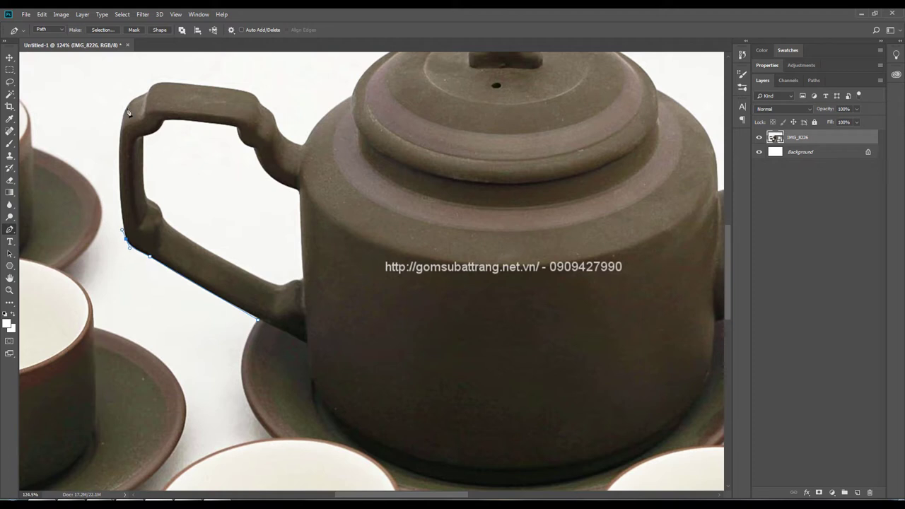
{"action": "left_click_drag", "start_coordinate": [136, 98], "coordinate": [141, 99]}
{"action": "scroll", "coordinate": [146, 76], "scroll_direction": "up", "scroll_amount": 3}
{"action": "left_click_drag", "start_coordinate": [321, 187], "coordinate": [344, 196]}
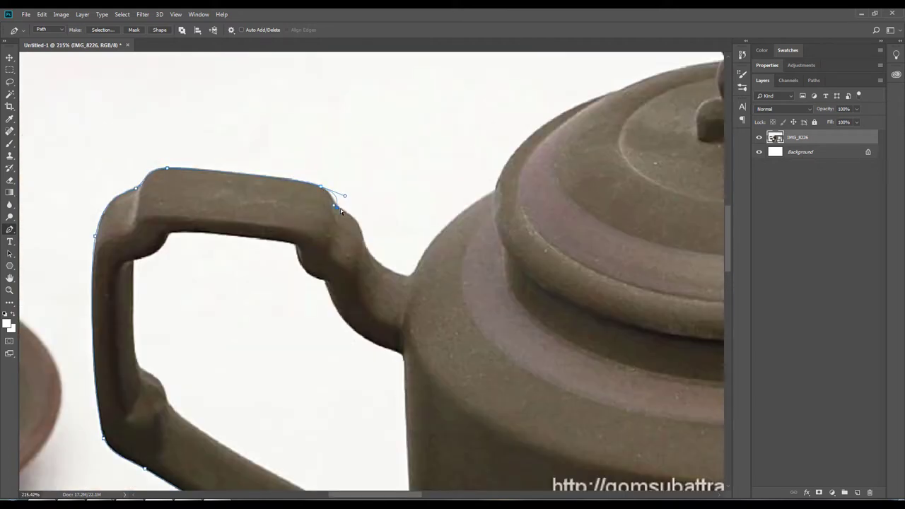
{"action": "left_click", "coordinate": [362, 234]}
{"action": "left_click_drag", "start_coordinate": [385, 267], "coordinate": [405, 282]}
{"action": "left_click", "coordinate": [408, 275]}
{"action": "left_click_drag", "start_coordinate": [451, 222], "coordinate": [474, 205]}
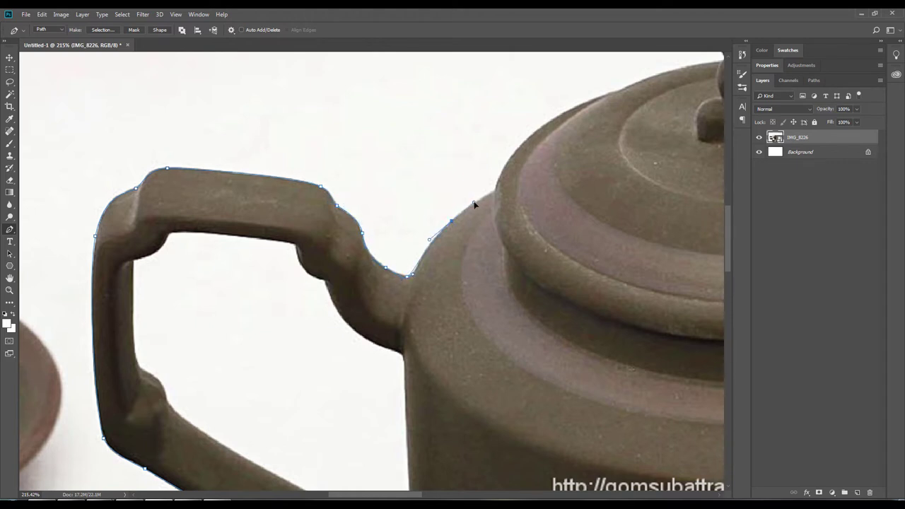
Step: Continue the path along the lid's lower rim and down the right shoulder
{"action": "left_click_drag", "start_coordinate": [413, 278], "coordinate": [295, 327]}
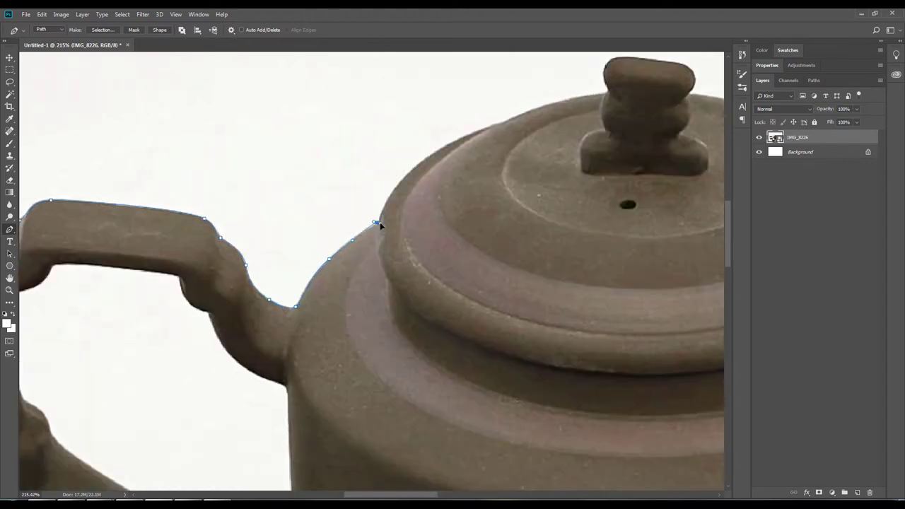
{"action": "left_click_drag", "start_coordinate": [465, 155], "coordinate": [293, 266]}
{"action": "scroll", "coordinate": [292, 266], "scroll_direction": "down", "scroll_amount": 5}
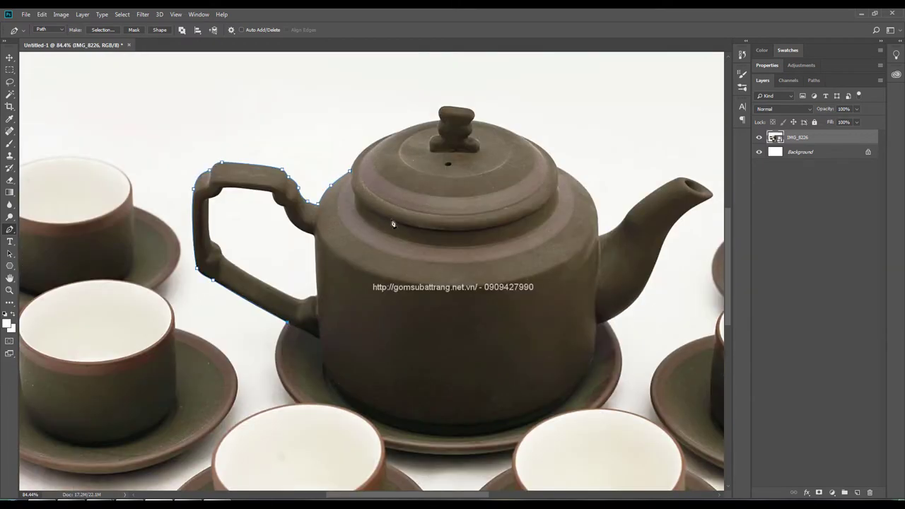
{"action": "scroll", "coordinate": [533, 186], "scroll_direction": "right", "scroll_amount": 2}
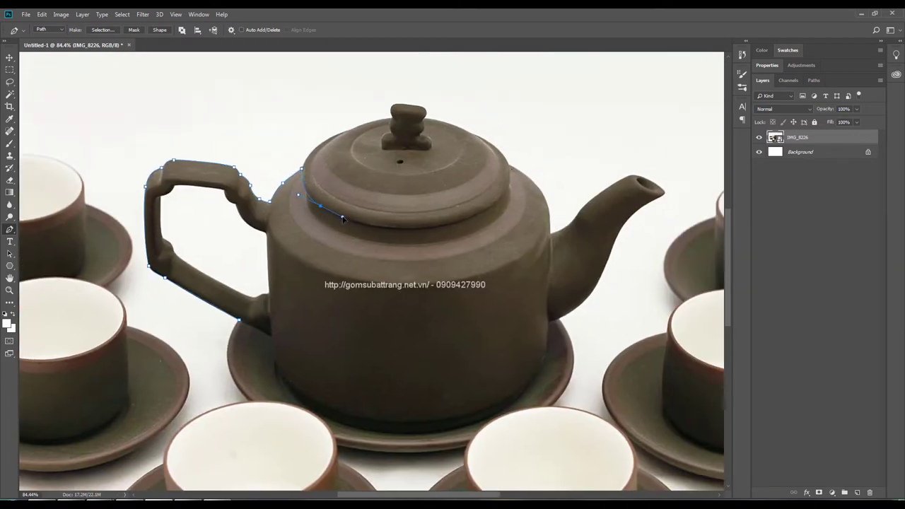
{"action": "left_click", "coordinate": [377, 234]}
{"action": "left_click", "coordinate": [432, 227]}
{"action": "left_click", "coordinate": [508, 189]}
{"action": "left_click", "coordinate": [508, 163]}
{"action": "scroll", "coordinate": [530, 193], "scroll_direction": "up", "scroll_amount": 2}
{"action": "left_click_drag", "start_coordinate": [475, 190], "coordinate": [487, 211]}
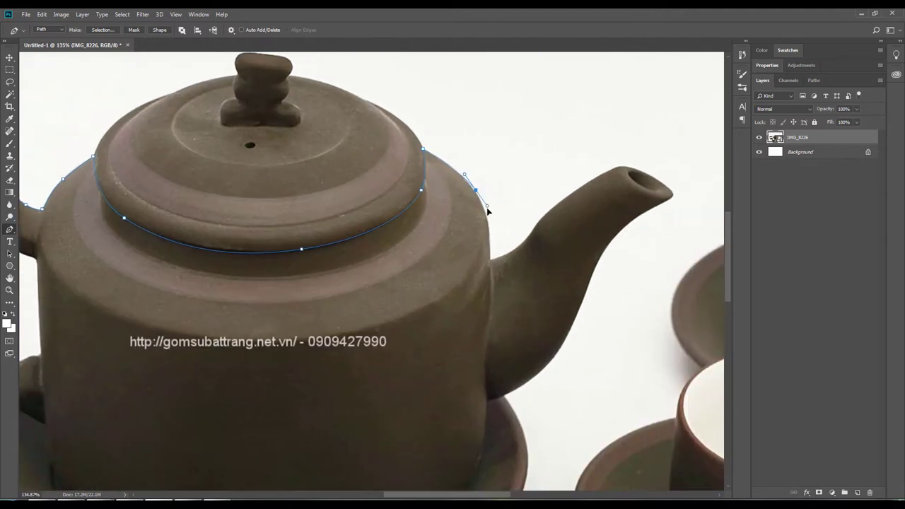
Step: Trace the spout's top edge, tip and underside back to the body
{"action": "left_click_drag", "start_coordinate": [493, 264], "coordinate": [372, 261]}
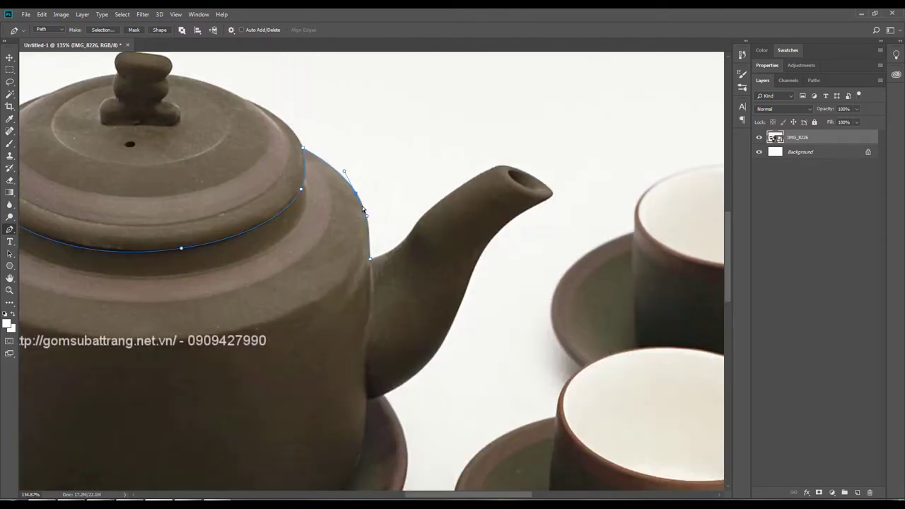
{"action": "left_click_drag", "start_coordinate": [364, 209], "coordinate": [367, 208]}
{"action": "left_click_drag", "start_coordinate": [413, 227], "coordinate": [430, 198]}
{"action": "left_click_drag", "start_coordinate": [493, 168], "coordinate": [503, 164]}
{"action": "left_click_drag", "start_coordinate": [551, 192], "coordinate": [557, 202]}
{"action": "left_click_drag", "start_coordinate": [569, 217], "coordinate": [592, 171]}
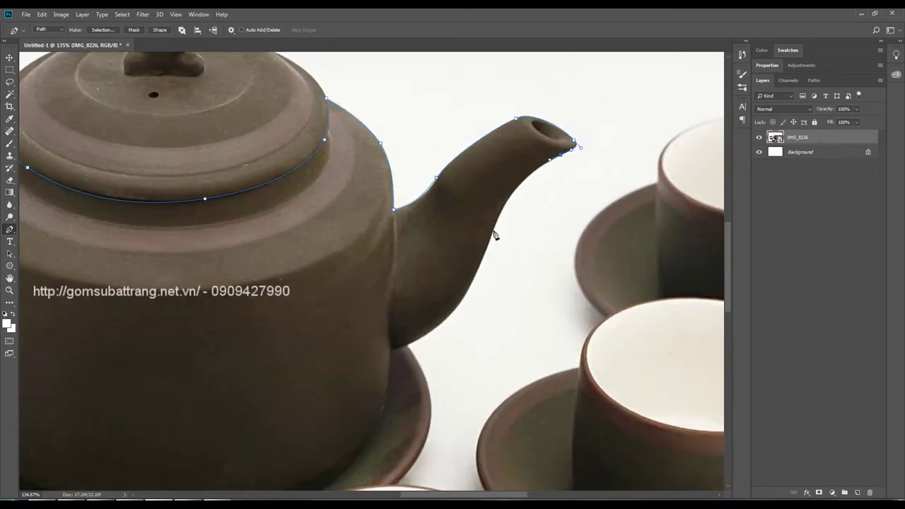
{"action": "left_click_drag", "start_coordinate": [408, 345], "coordinate": [387, 361]}
{"action": "scroll", "coordinate": [415, 424], "scroll_direction": "up", "scroll_amount": 3}
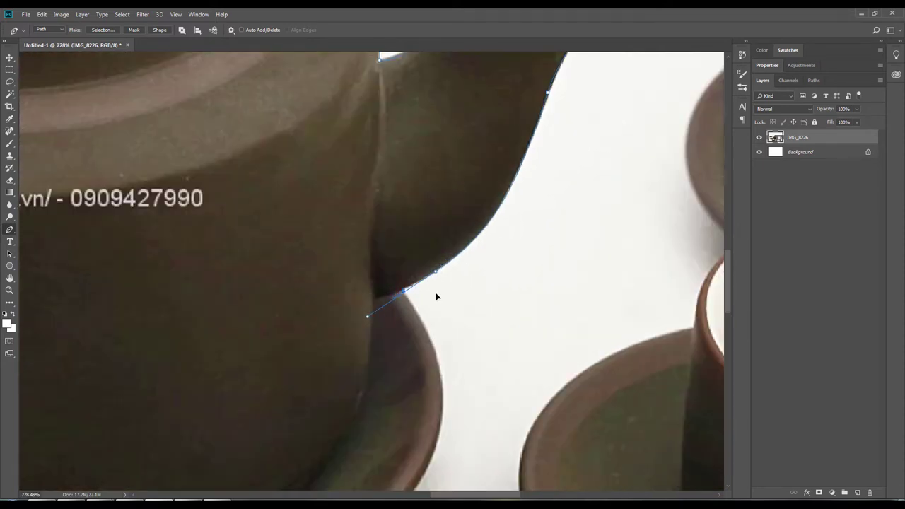
{"action": "left_click_drag", "start_coordinate": [409, 290], "coordinate": [467, 247]}
{"action": "scroll", "coordinate": [418, 311], "scroll_direction": "down", "scroll_amount": 3}
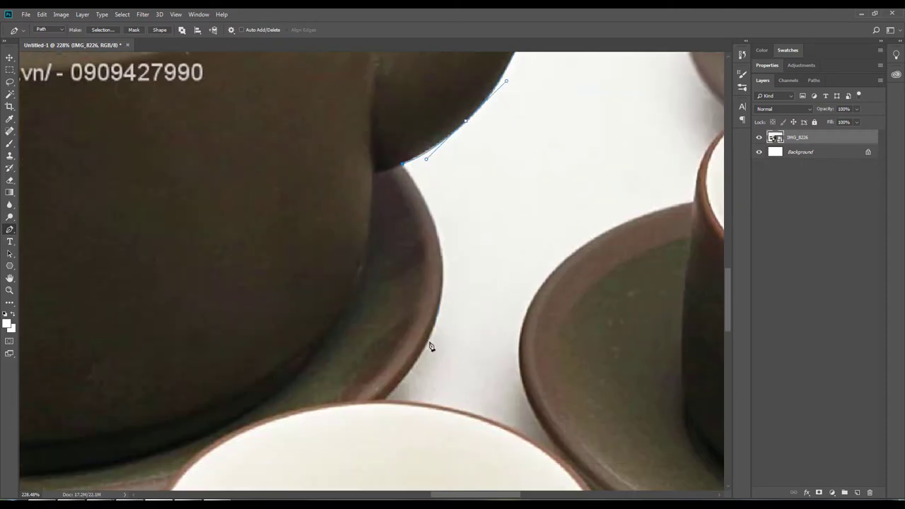
Step: Trace the body's right side and base, then close the path at the starting anchor
{"action": "left_click_drag", "start_coordinate": [438, 317], "coordinate": [443, 277]}
{"action": "scroll", "coordinate": [448, 263], "scroll_direction": "left", "scroll_amount": 2}
{"action": "scroll", "coordinate": [441, 253], "scroll_direction": "down", "scroll_amount": 3}
{"action": "scroll", "coordinate": [502, 210], "scroll_direction": "down", "scroll_amount": 3}
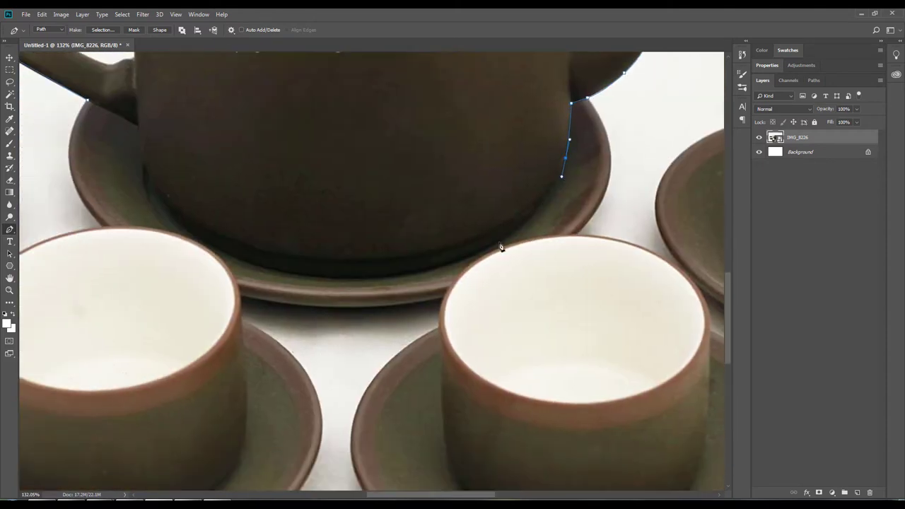
{"action": "scroll", "coordinate": [380, 259], "scroll_direction": "up", "scroll_amount": 2}
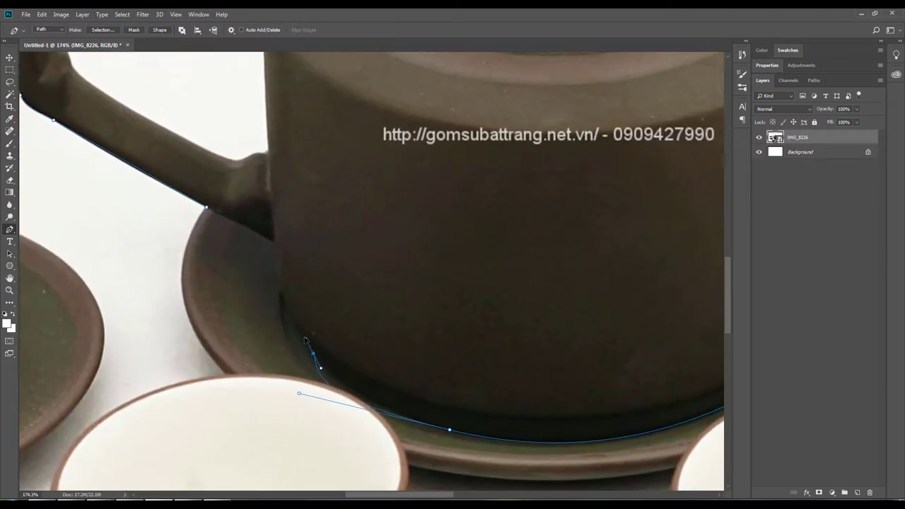
{"action": "left_click_drag", "start_coordinate": [450, 429], "coordinate": [352, 413]}
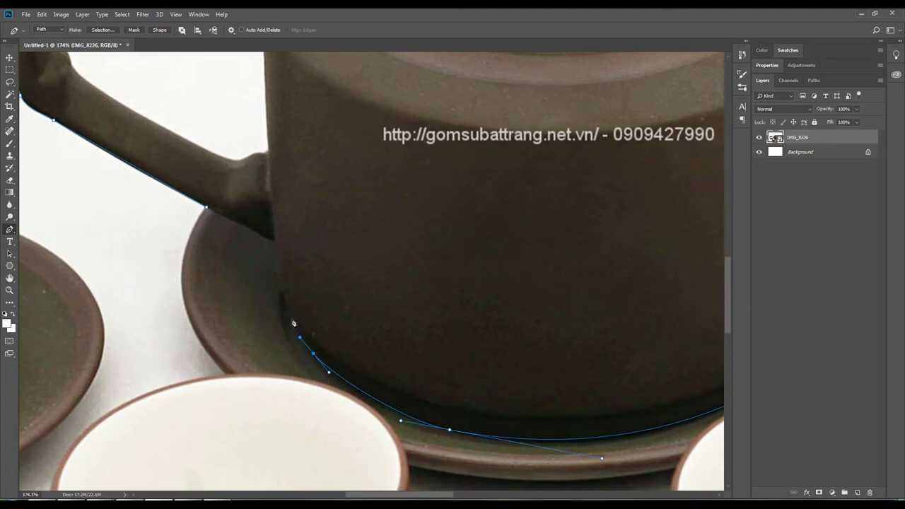
{"action": "scroll", "coordinate": [410, 323], "scroll_direction": "down", "scroll_amount": 2}
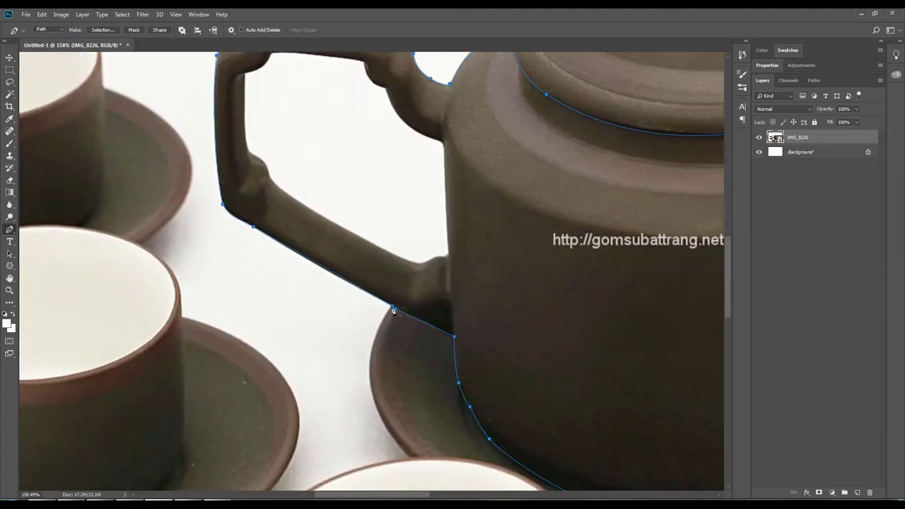
{"action": "scroll", "coordinate": [424, 333], "scroll_direction": "down", "scroll_amount": 2}
{"action": "left_click_drag", "start_coordinate": [442, 339], "coordinate": [442, 340]}
{"action": "scroll", "coordinate": [462, 318], "scroll_direction": "down", "scroll_amount": 2}
{"action": "scroll", "coordinate": [191, 201], "scroll_direction": "up", "scroll_amount": 1}
{"action": "scroll", "coordinate": [205, 187], "scroll_direction": "up", "scroll_amount": 1}
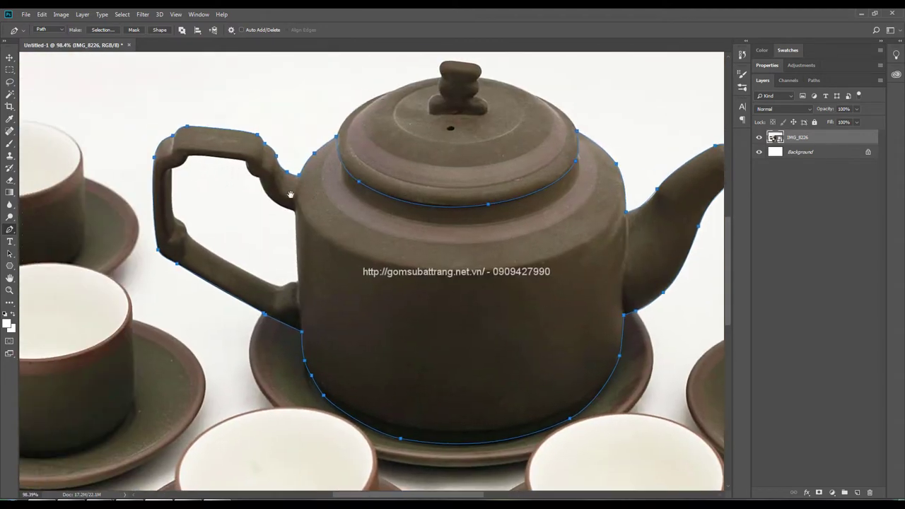
{"action": "scroll", "coordinate": [212, 177], "scroll_direction": "up", "scroll_amount": 2}
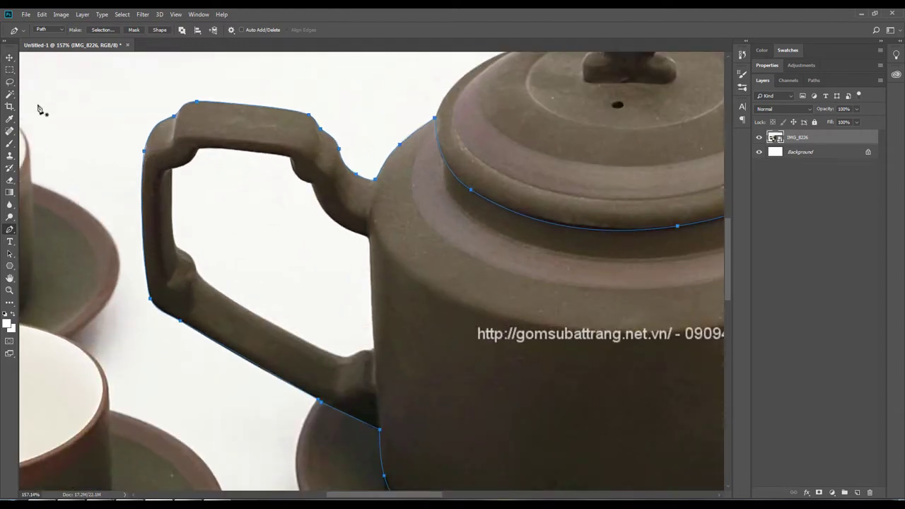
Step: Turn the teapot path into a selection and copy it onto Layer 1 via Layer via Copy
{"action": "left_click", "coordinate": [105, 30]}
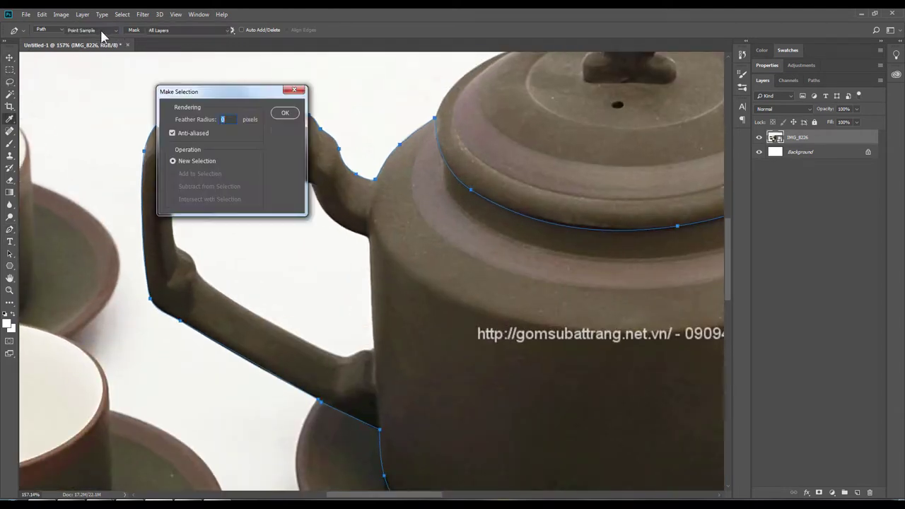
{"action": "left_click", "coordinate": [282, 116]}
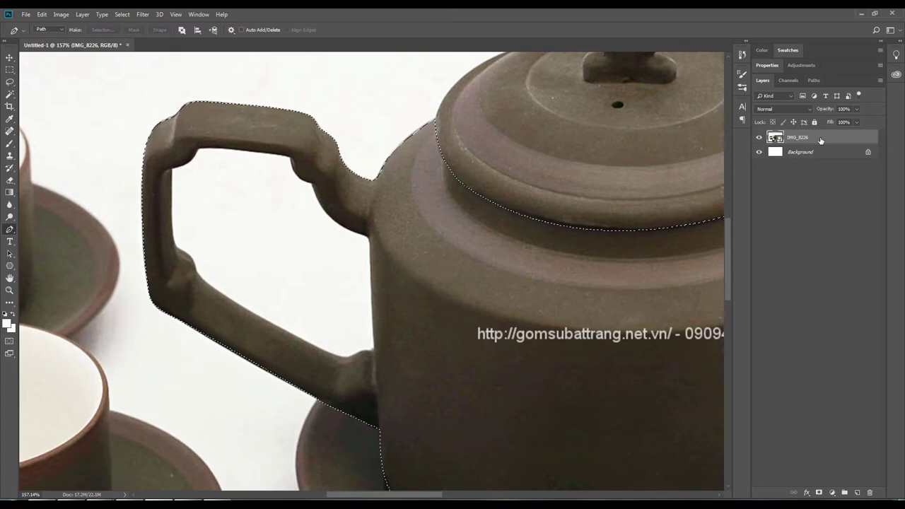
{"action": "left_click", "coordinate": [143, 14]}
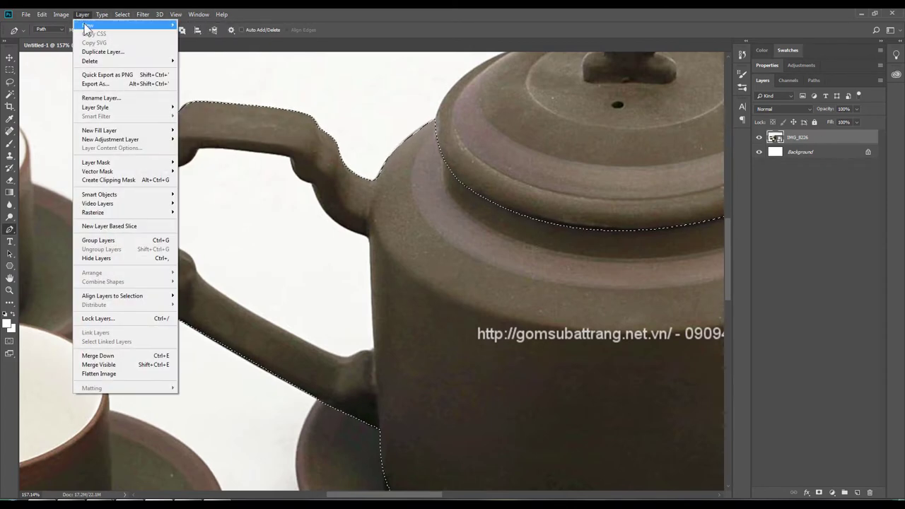
{"action": "mouse_move", "coordinate": [92, 25]}
{"action": "left_click", "coordinate": [196, 94]}
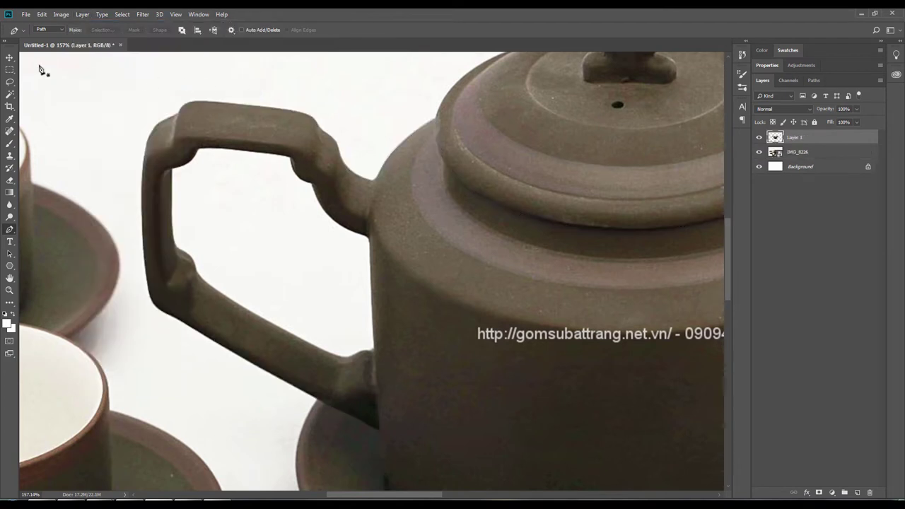
Step: Hide the IMG_8226 photo, fit the canvas, and add empty Layer 2 above Background
{"action": "left_click", "coordinate": [10, 57]}
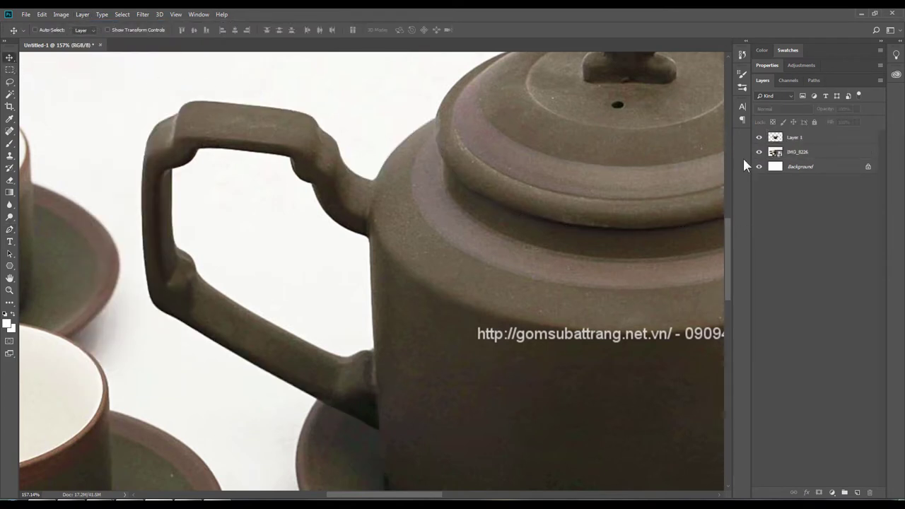
{"action": "left_click", "coordinate": [758, 152]}
{"action": "scroll", "coordinate": [435, 212], "scroll_direction": "down", "scroll_amount": 5}
{"action": "scroll", "coordinate": [435, 212], "scroll_direction": "up", "scroll_amount": 5}
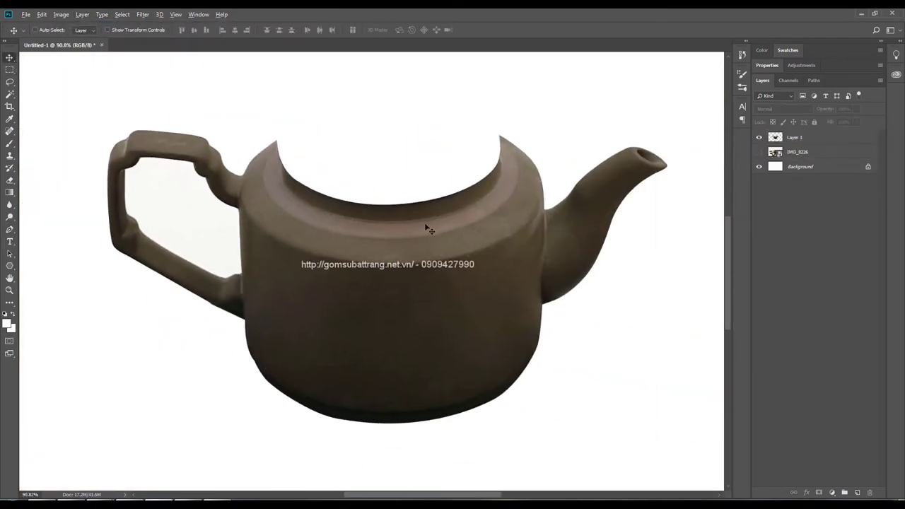
{"action": "left_click", "coordinate": [760, 153]}
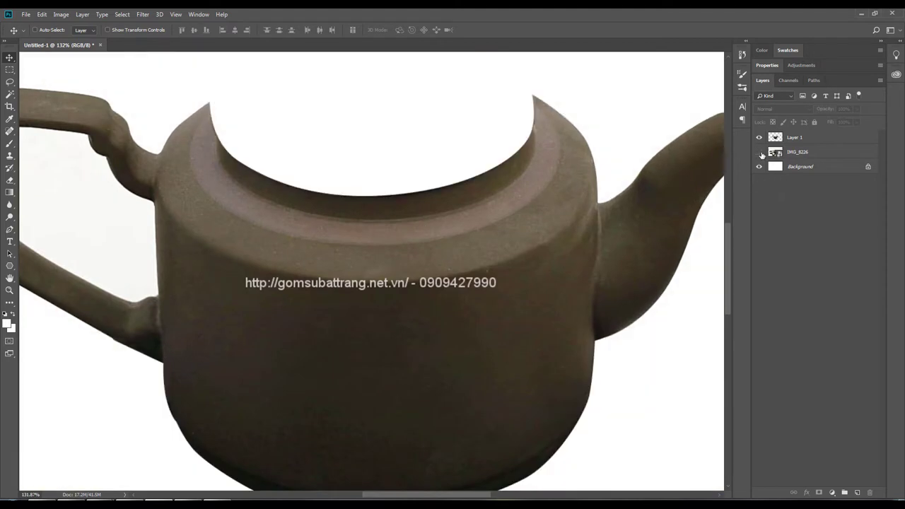
{"action": "left_click", "coordinate": [760, 153]}
{"action": "key", "text": "ctrl+0"}
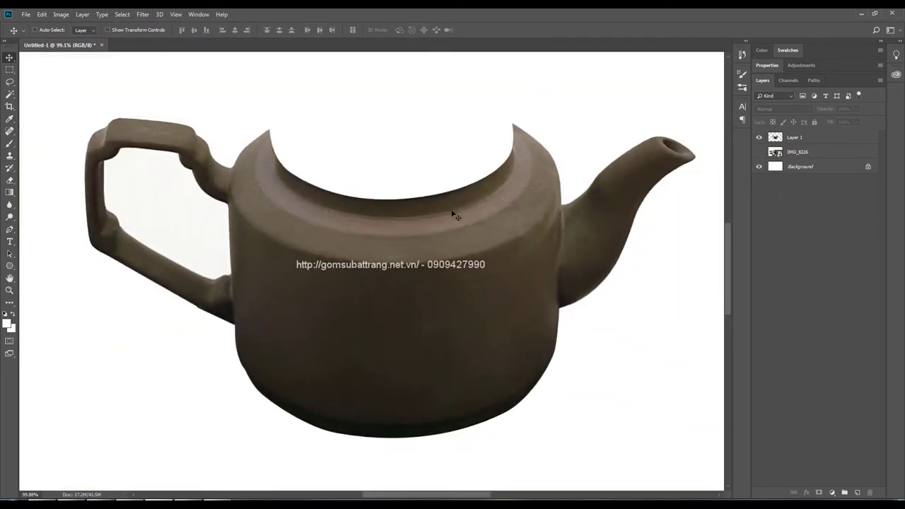
{"action": "left_click", "coordinate": [792, 169]}
{"action": "key", "text": "ctrl+shift+n"}
{"action": "key", "text": "Return"}
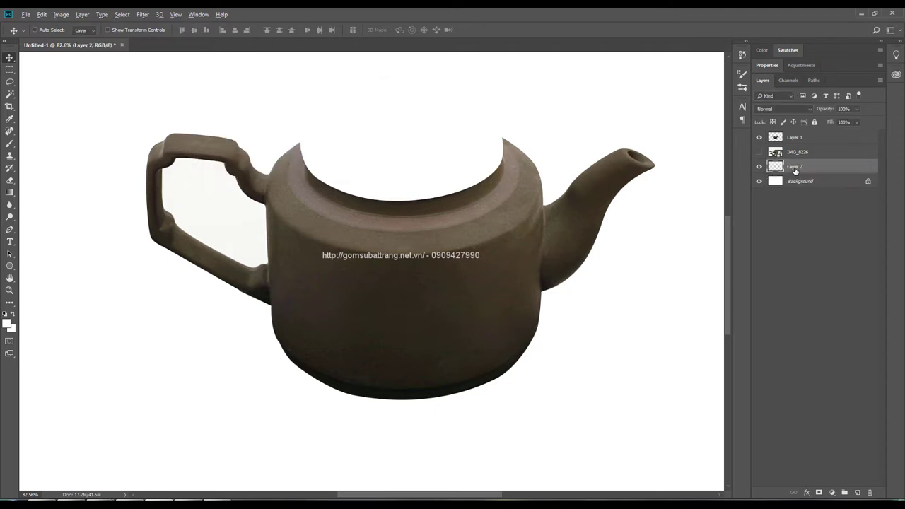
Step: Reset the foreground colour to black and undo the first fill attempt on Layer 2
{"action": "left_click", "coordinate": [12, 325]}
{"action": "type", "text": "d"}
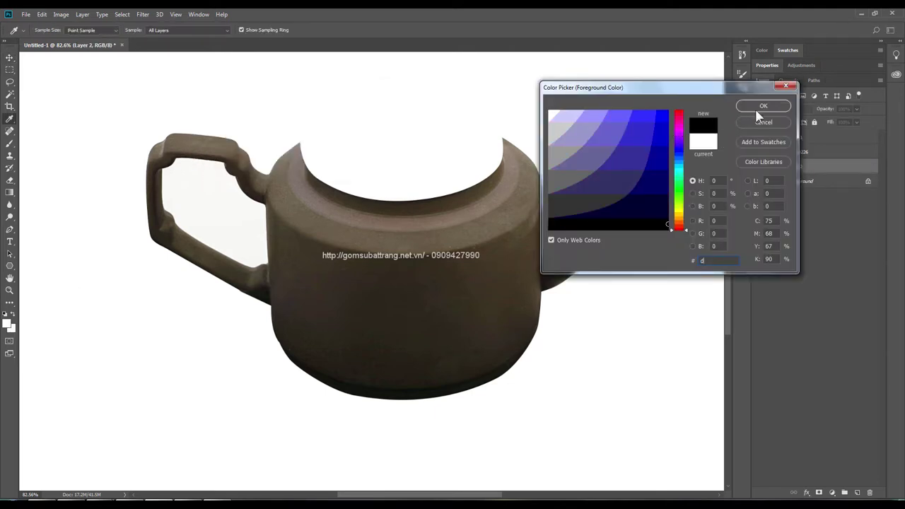
{"action": "left_click", "coordinate": [758, 110]}
{"action": "key", "text": "v"}
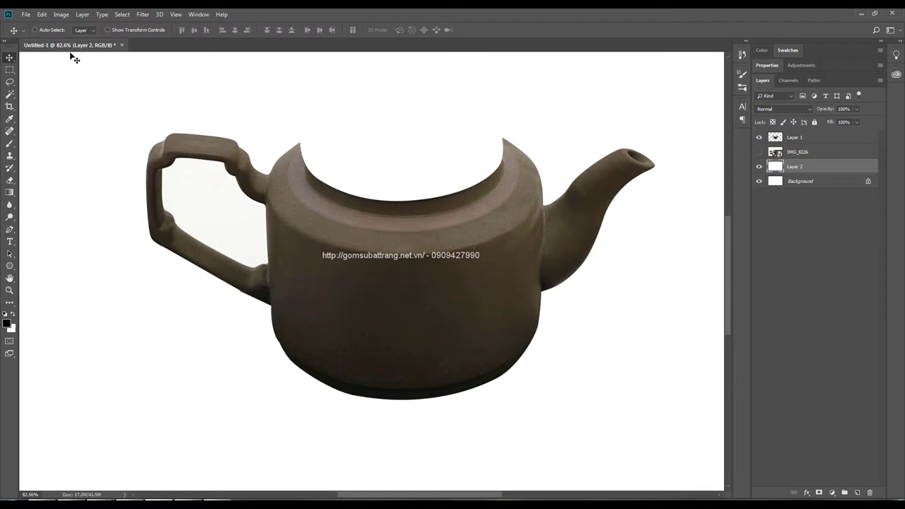
{"action": "scroll", "coordinate": [63, 225], "scroll_direction": "up", "scroll_amount": 2}
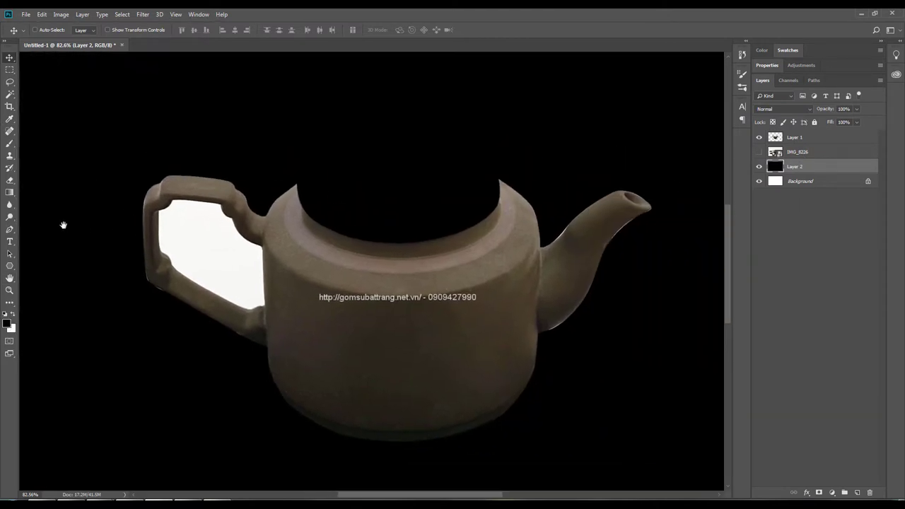
{"action": "scroll", "coordinate": [111, 220], "scroll_direction": "right", "scroll_amount": 2}
{"action": "key", "text": "ctrl+BackSpace"}
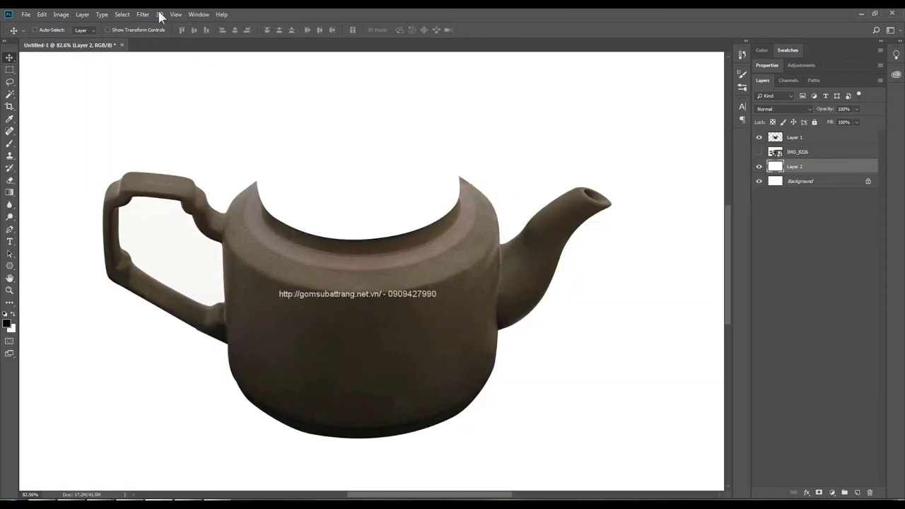
Step: Fill Layer 2 with Color #000000 in Normal mode, then select the teapot's Layer 1
{"action": "left_click", "coordinate": [42, 14]}
{"action": "left_click", "coordinate": [49, 160]}
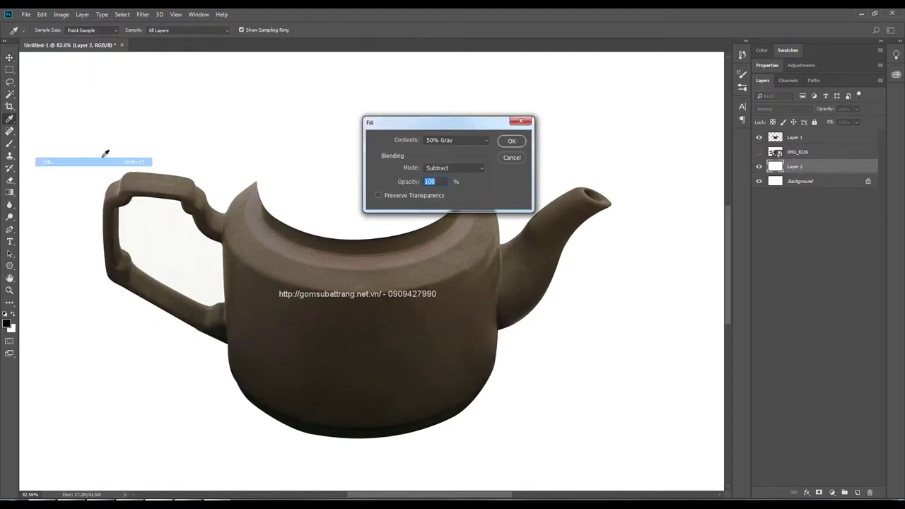
{"action": "left_click", "coordinate": [433, 140]}
{"action": "left_click", "coordinate": [442, 170]}
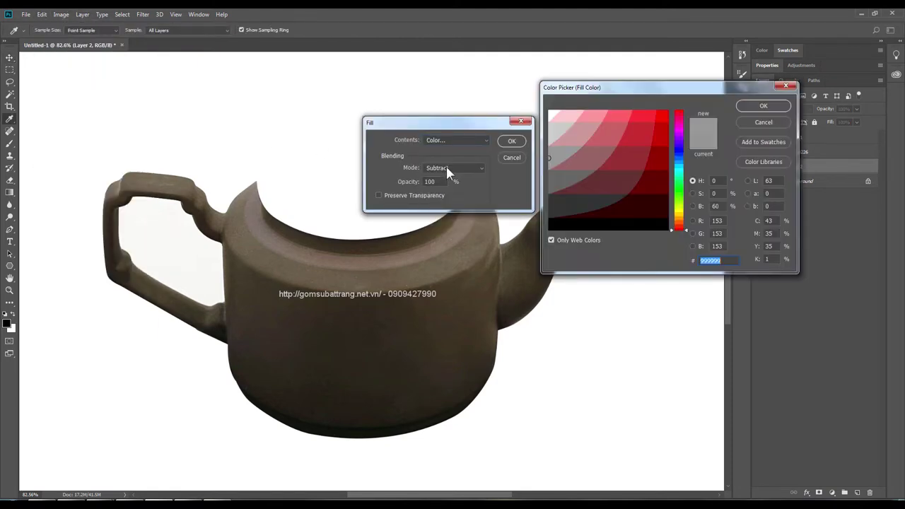
{"action": "left_click_drag", "start_coordinate": [549, 157], "coordinate": [543, 226]}
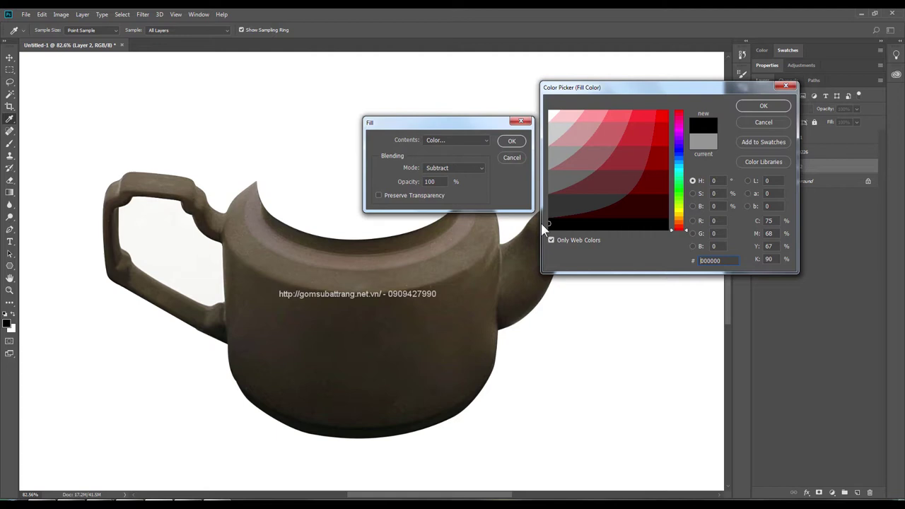
{"action": "left_click", "coordinate": [747, 108]}
{"action": "left_click", "coordinate": [456, 167]}
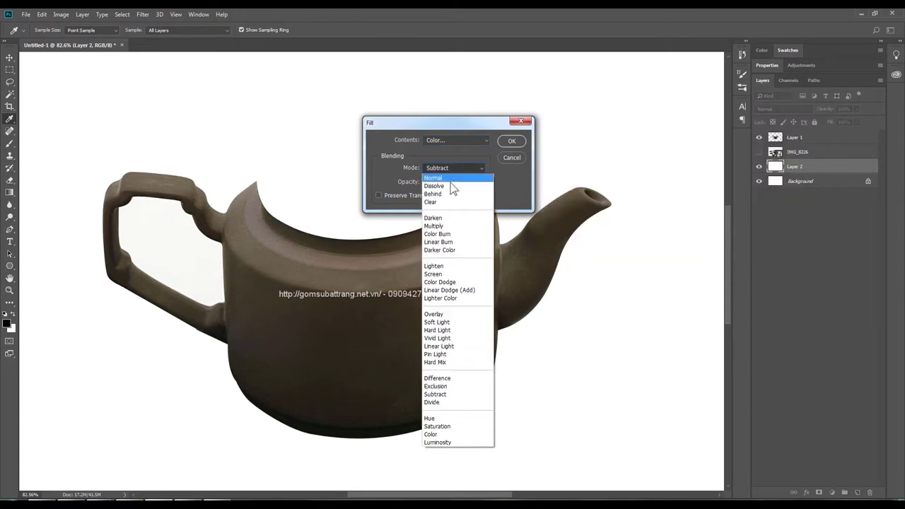
{"action": "left_click", "coordinate": [509, 141]}
{"action": "key", "text": "alt+bracketright"}
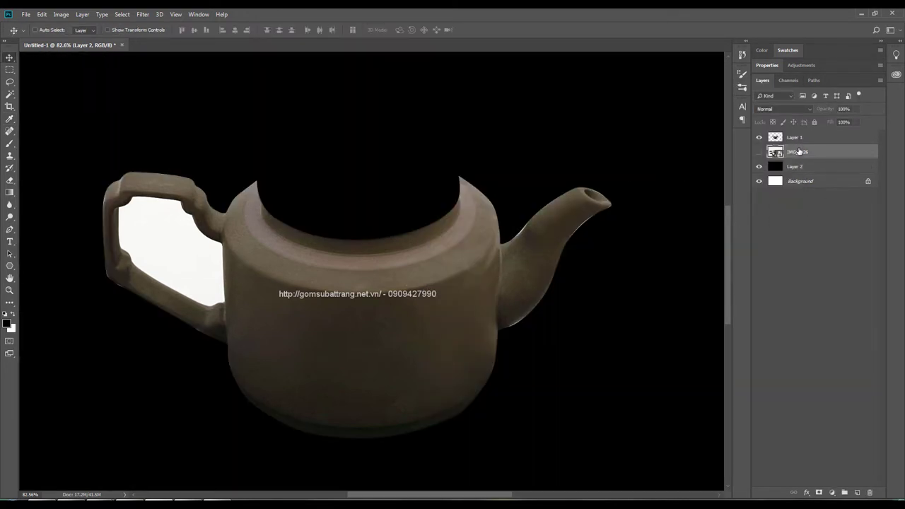
{"action": "key", "text": "alt+bracketright"}
Step: Delete the white area inside the teapot handle and shift the teapot right on the canvas
{"action": "scroll", "coordinate": [474, 222], "scroll_direction": "up", "scroll_amount": 3}
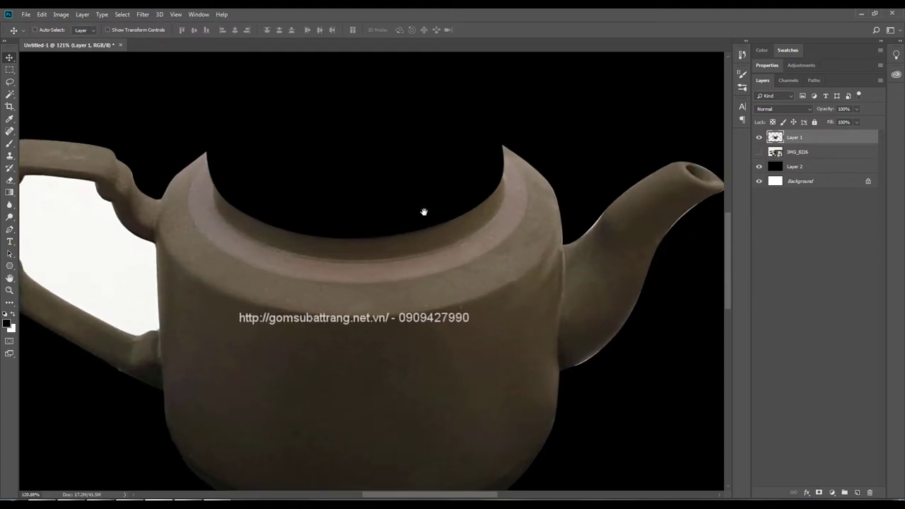
{"action": "left_click", "coordinate": [6, 95]}
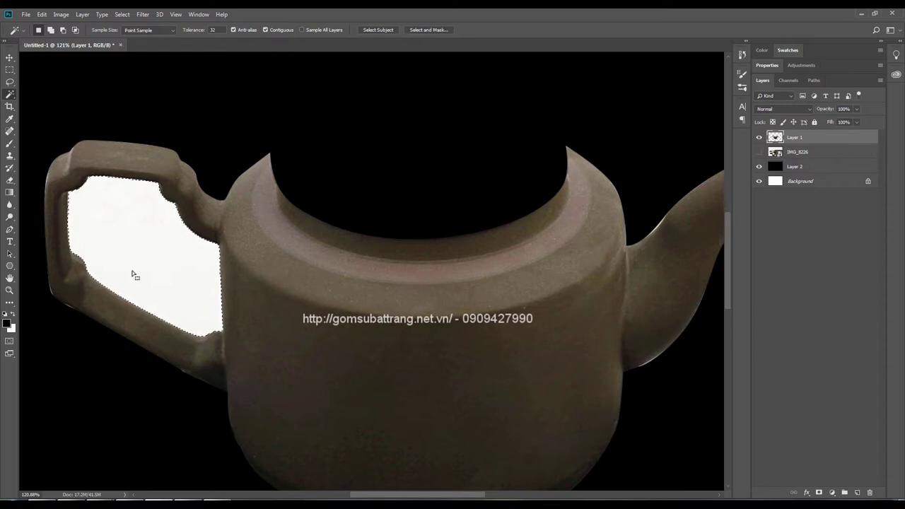
{"action": "key", "text": "Delete"}
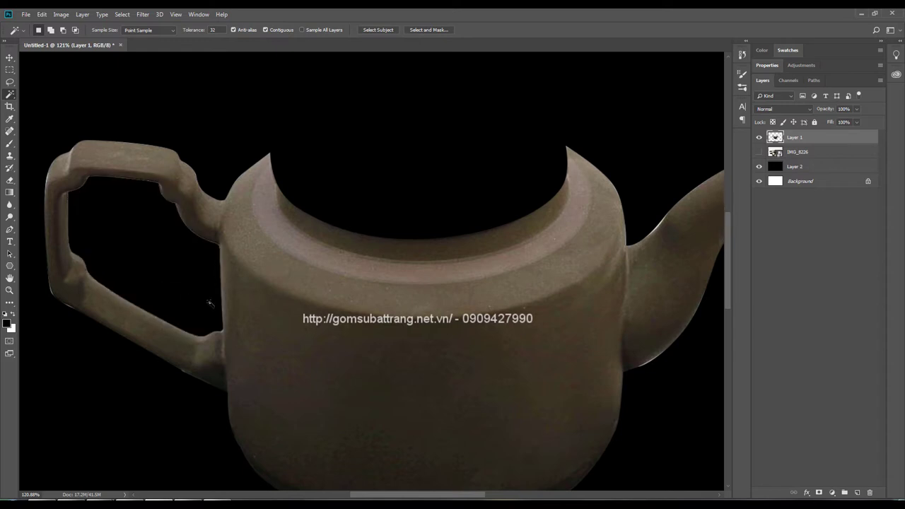
{"action": "scroll", "coordinate": [250, 305], "scroll_direction": "down", "scroll_amount": 3}
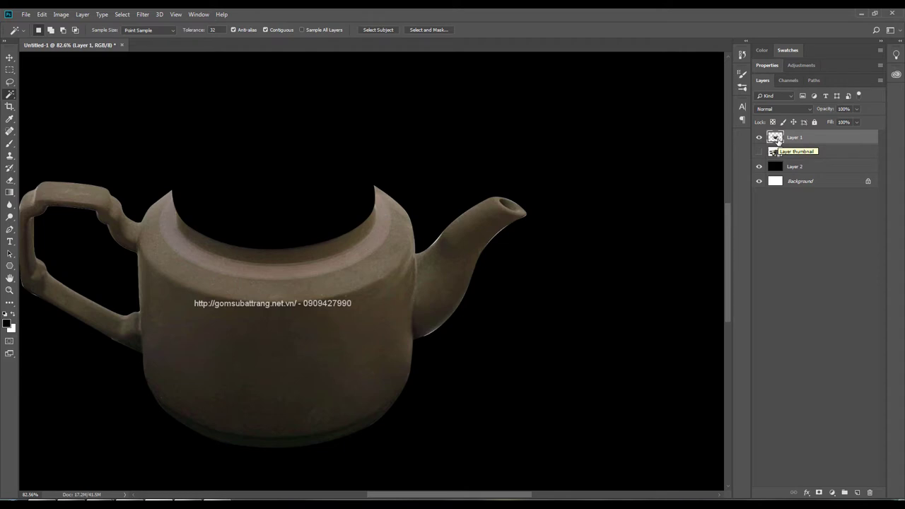
{"action": "scroll", "coordinate": [385, 342], "scroll_direction": "down", "scroll_amount": 1}
{"action": "left_click", "coordinate": [9, 58]}
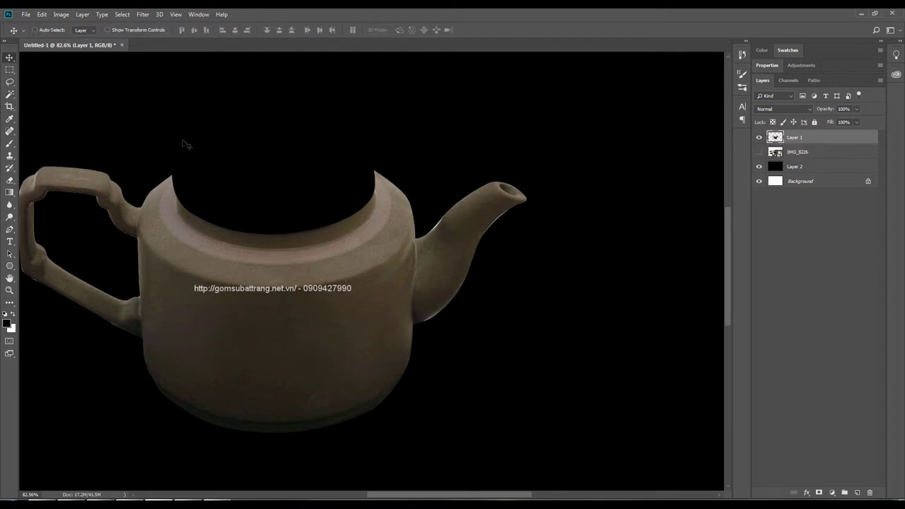
{"action": "left_click_drag", "start_coordinate": [264, 174], "coordinate": [384, 162]}
Step: Finish step 5, 'Cho chất liệu thay thế vào', in the notes and preview the lime_PNG44 image
{"action": "key", "text": "alt+Tab"}
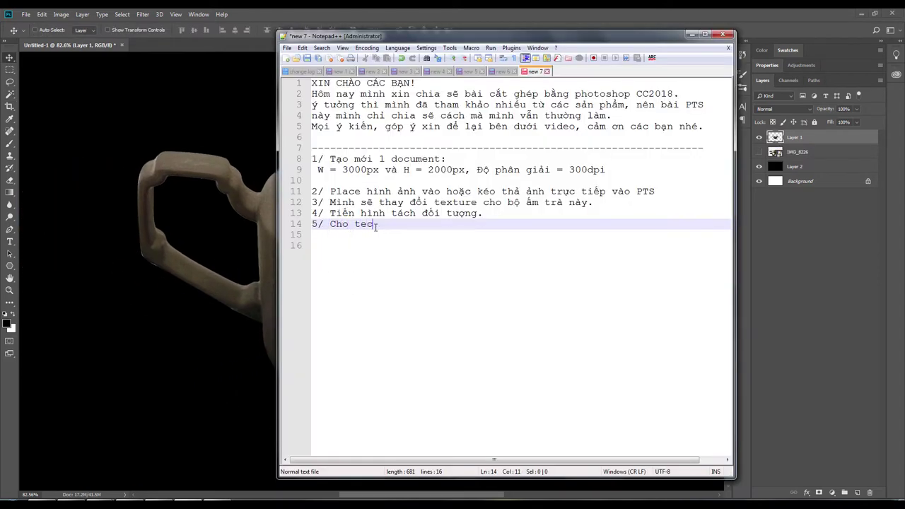
{"action": "key", "text": "BackSpace"}
{"action": "key", "text": "BackSpace"}
{"action": "type", "text": "chất liệu thaythế"}
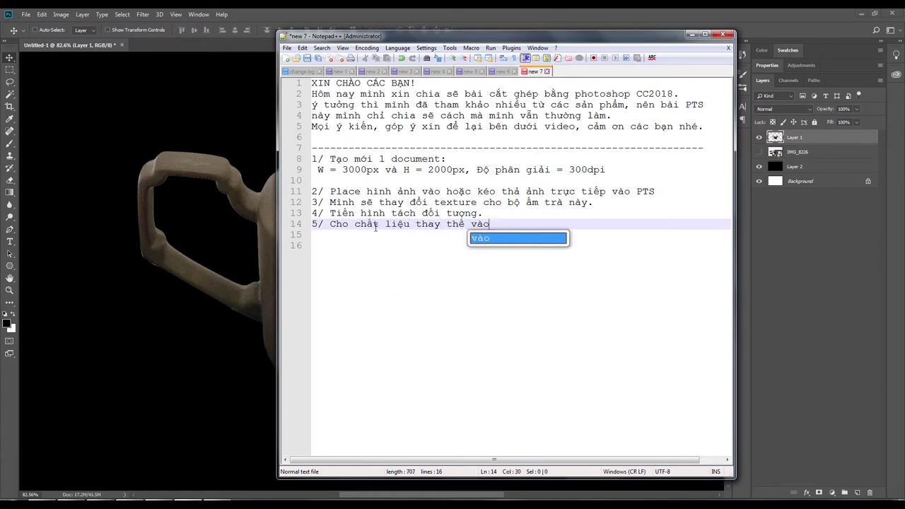
{"action": "type", "text": " vào"}
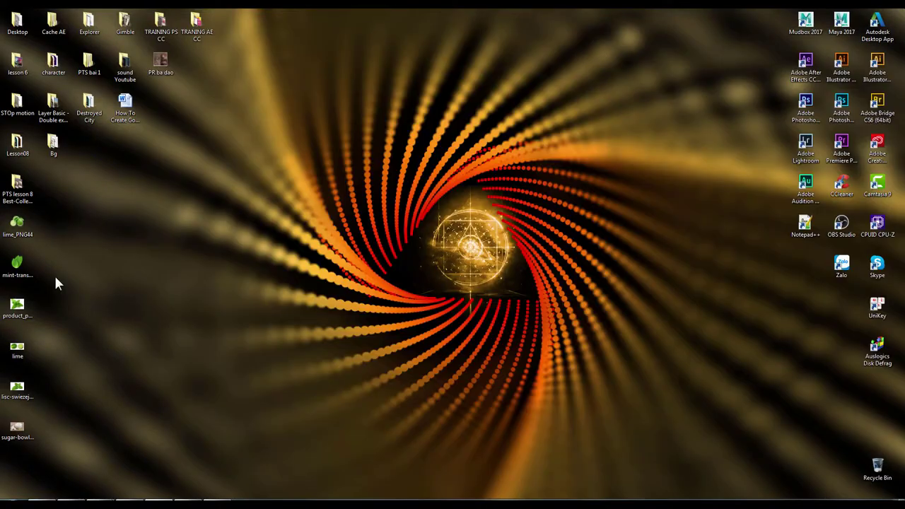
{"action": "double_click", "coordinate": [17, 225]}
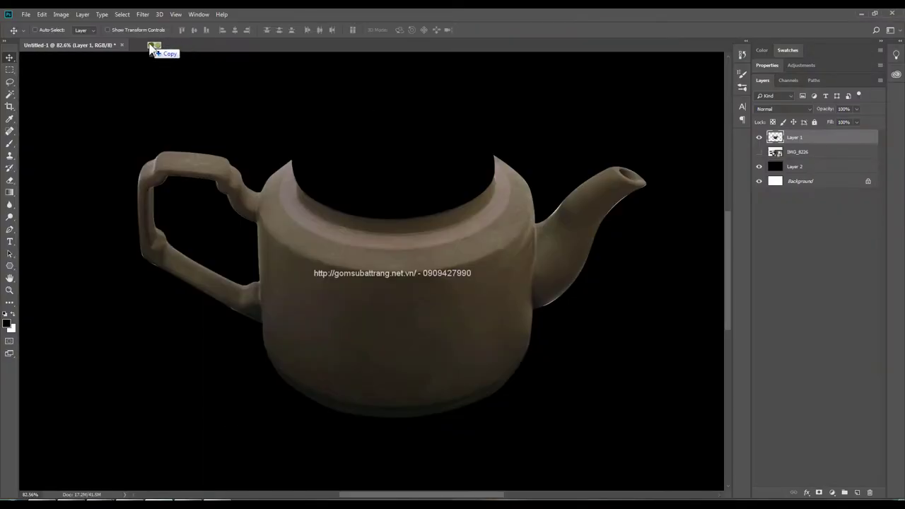
Step: Open lime.jpg, lasso a patch of the whole lime's peel, and copy it to a new layer
{"action": "left_click_drag", "start_coordinate": [161, 44], "coordinate": [170, 46]}
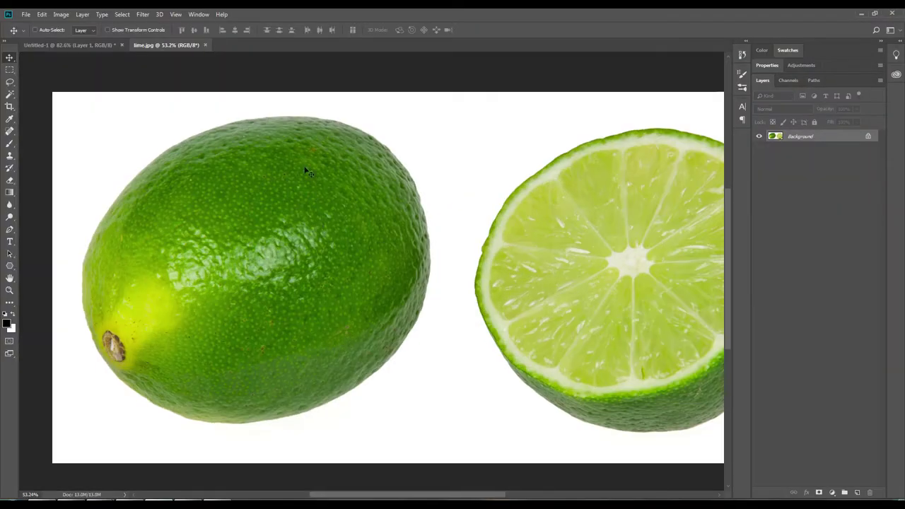
{"action": "left_click", "coordinate": [10, 83]}
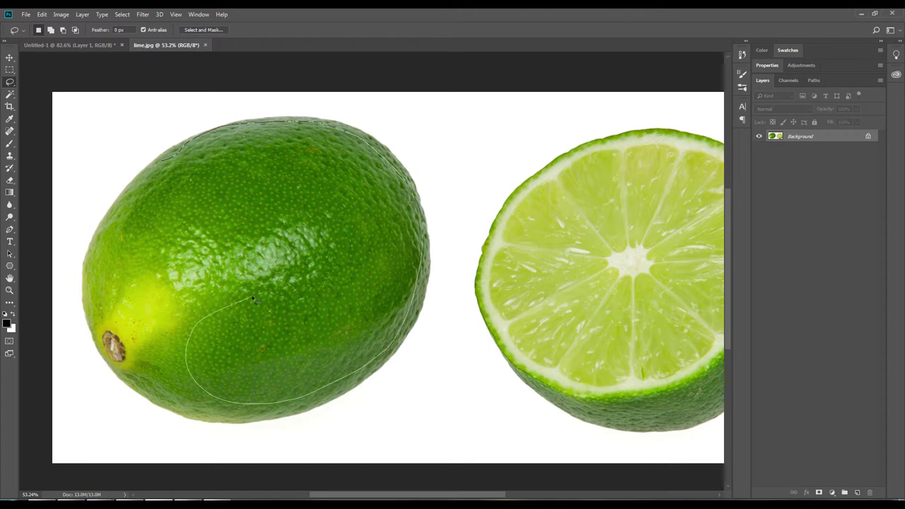
{"action": "left_click_drag", "start_coordinate": [179, 207], "coordinate": [157, 166]}
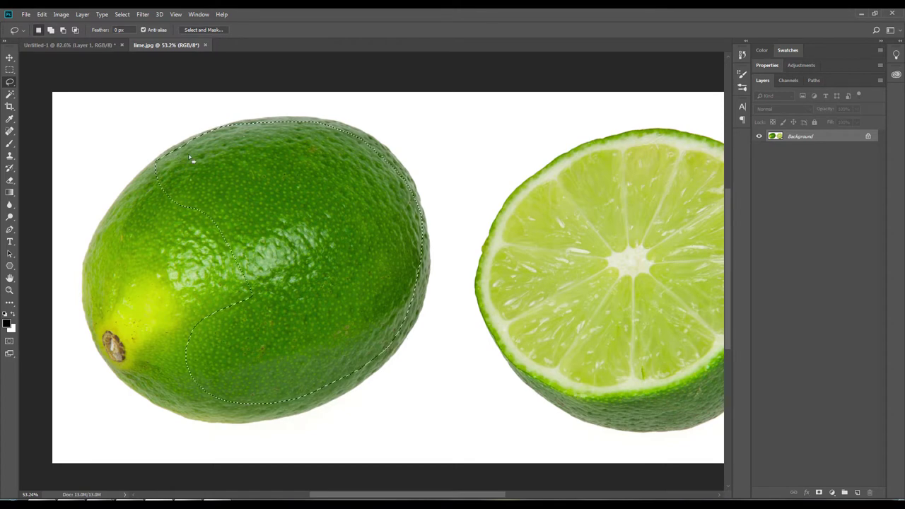
{"action": "left_click", "coordinate": [83, 14]}
{"action": "left_click", "coordinate": [205, 92]}
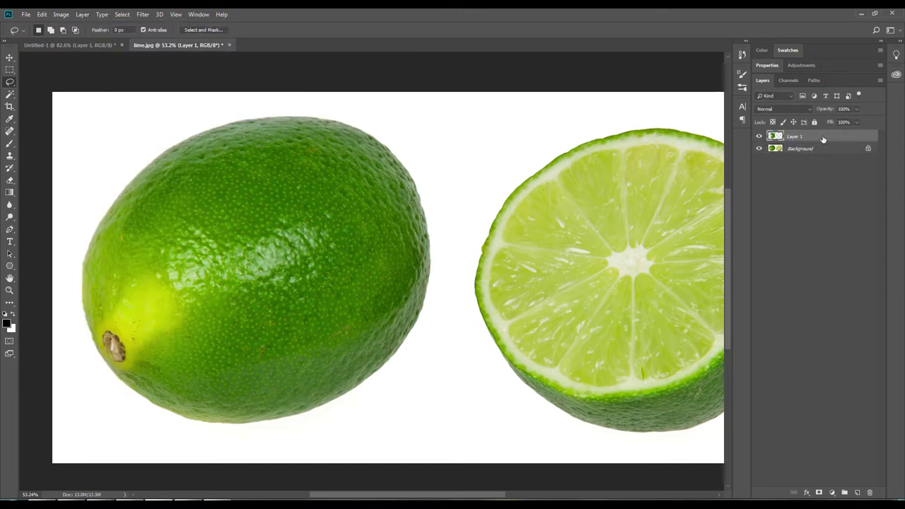
Step: Move the lime peel into Untitled-1 as a smart object, free-transform it, and set Multiply blending
{"action": "key", "text": "v"}
{"action": "left_click_drag", "start_coordinate": [338, 232], "coordinate": [432, 246]}
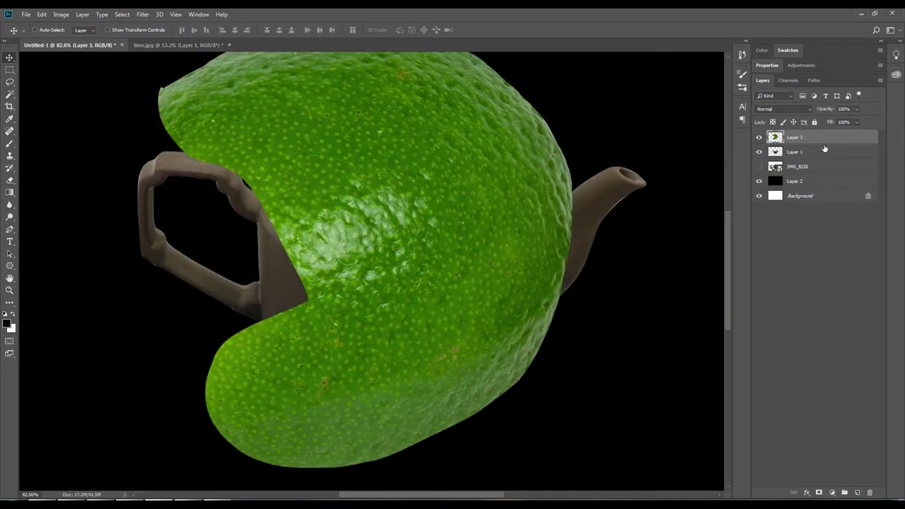
{"action": "right_click", "coordinate": [822, 147]}
{"action": "left_click", "coordinate": [728, 229]}
{"action": "left_click", "coordinate": [41, 14]}
{"action": "left_click", "coordinate": [70, 210]}
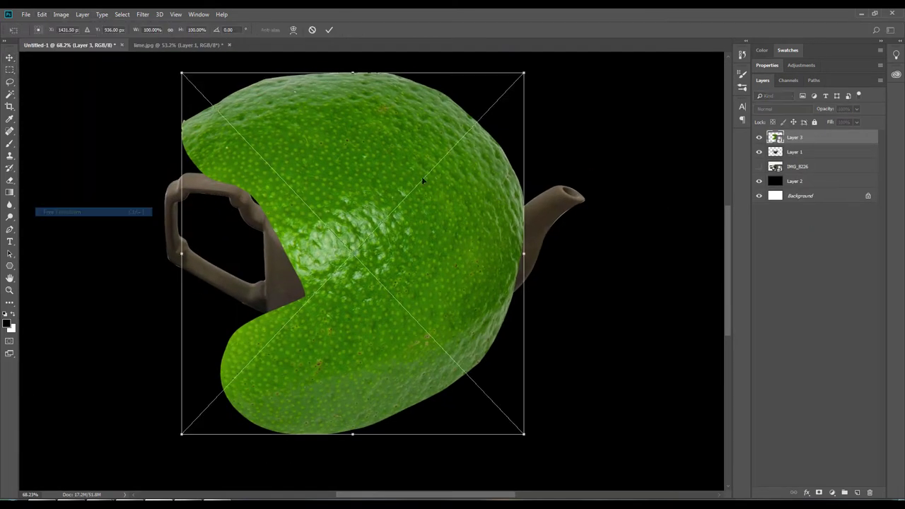
{"action": "scroll", "coordinate": [469, 167], "scroll_direction": "up", "scroll_amount": 2}
{"action": "left_click", "coordinate": [783, 109]}
{"action": "left_click", "coordinate": [785, 158]}
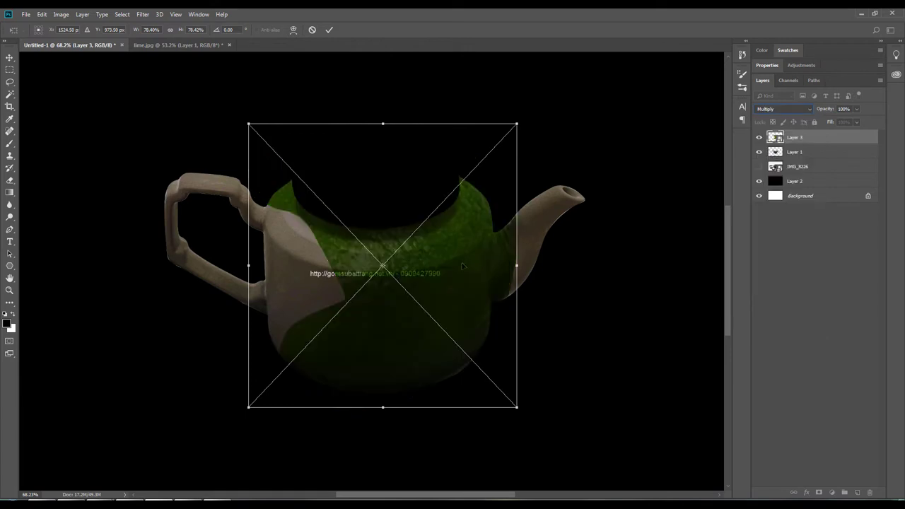
Step: Warp the lime's edges and middle to follow the teapot body's outline
{"action": "right_click", "coordinate": [449, 222]}
{"action": "left_click", "coordinate": [467, 285]}
{"action": "mouse_move", "coordinate": [524, 205]}
{"action": "left_mouse_down"}
{"action": "mouse_move", "coordinate": [495, 205]}
{"action": "mouse_move", "coordinate": [482, 219]}
{"action": "left_mouse_up"}
{"action": "left_click_drag", "start_coordinate": [525, 319], "coordinate": [509, 353]}
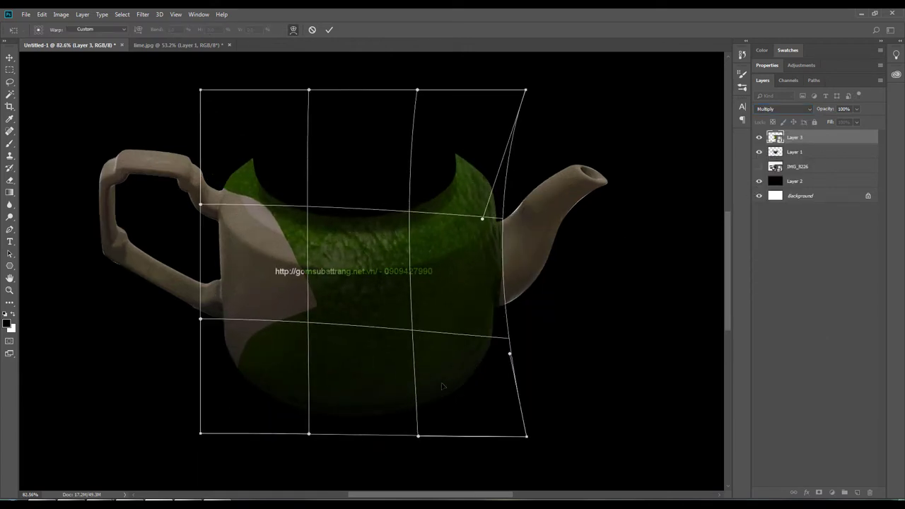
{"action": "mouse_move", "coordinate": [443, 386]}
{"action": "left_mouse_down"}
{"action": "mouse_move", "coordinate": [241, 292]}
{"action": "mouse_move", "coordinate": [441, 403]}
{"action": "left_mouse_up"}
{"action": "mouse_move", "coordinate": [482, 203]}
{"action": "left_mouse_down"}
{"action": "mouse_move", "coordinate": [497, 240]}
{"action": "mouse_move", "coordinate": [504, 235]}
{"action": "left_mouse_up"}
{"action": "mouse_move", "coordinate": [521, 369]}
{"action": "left_mouse_down"}
{"action": "mouse_move", "coordinate": [499, 382]}
{"action": "mouse_move", "coordinate": [533, 401]}
{"action": "left_mouse_up"}
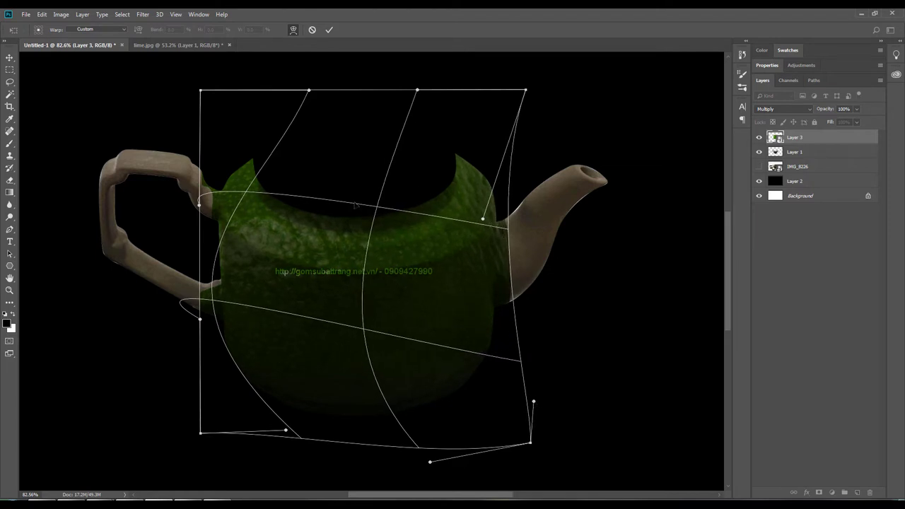
{"action": "left_click_drag", "start_coordinate": [201, 90], "coordinate": [248, 90]}
{"action": "left_click_drag", "start_coordinate": [200, 320], "coordinate": [182, 225]}
{"action": "left_click_drag", "start_coordinate": [220, 273], "coordinate": [413, 274]}
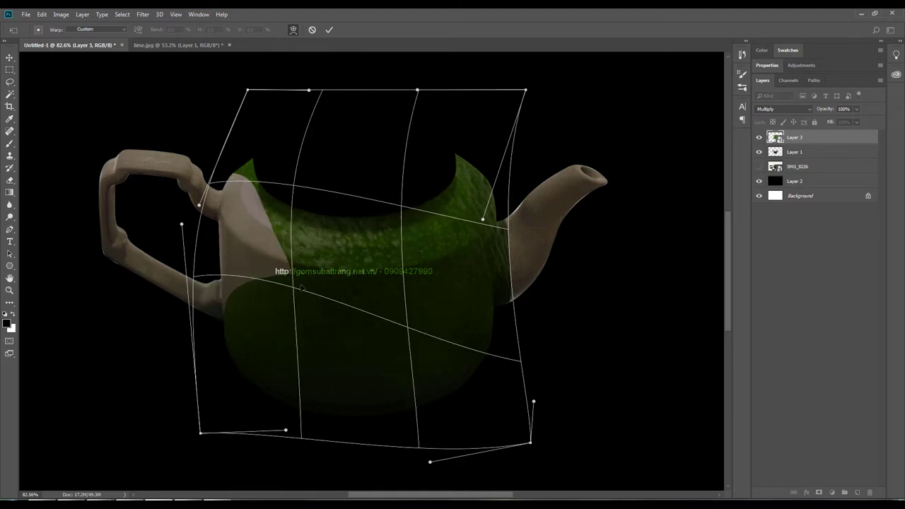
Step: Return the lime to Normal blending and refine the warp's top, corners and bottom over the body
{"action": "key", "text": "shift+alt+n"}
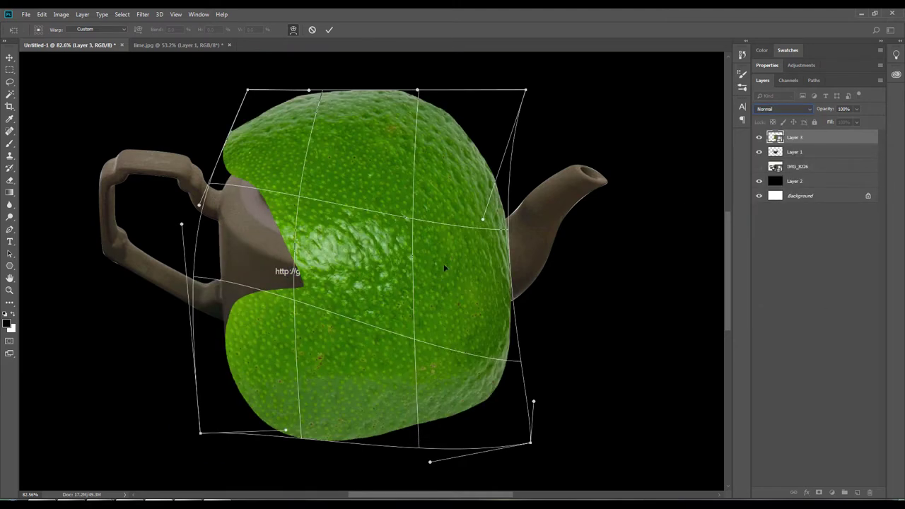
{"action": "mouse_move", "coordinate": [344, 114]}
{"action": "left_mouse_down"}
{"action": "mouse_move", "coordinate": [323, 122]}
{"action": "mouse_move", "coordinate": [307, 217]}
{"action": "left_mouse_up"}
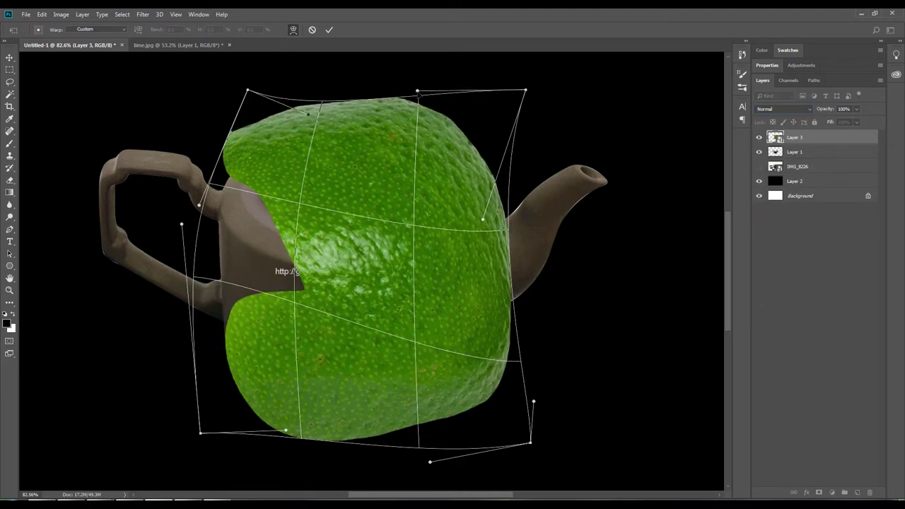
{"action": "left_click_drag", "start_coordinate": [309, 114], "coordinate": [305, 133]}
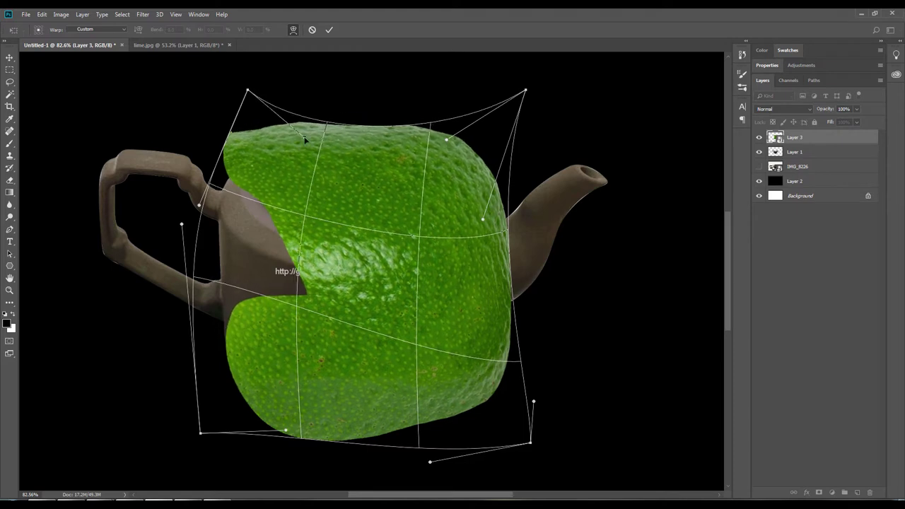
{"action": "left_click_drag", "start_coordinate": [446, 140], "coordinate": [449, 146]}
{"action": "left_click_drag", "start_coordinate": [530, 442], "coordinate": [516, 433]}
{"action": "left_click_drag", "start_coordinate": [286, 429], "coordinate": [255, 348]}
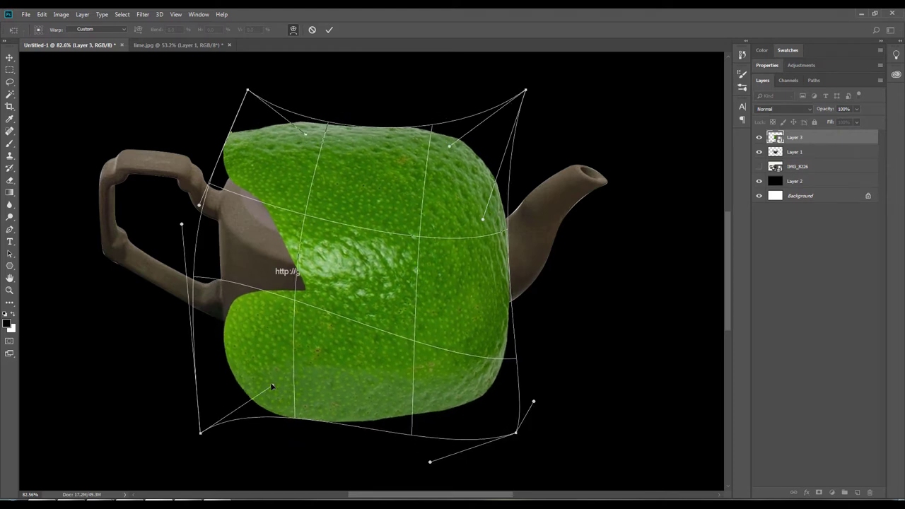
{"action": "left_click_drag", "start_coordinate": [407, 333], "coordinate": [406, 235]}
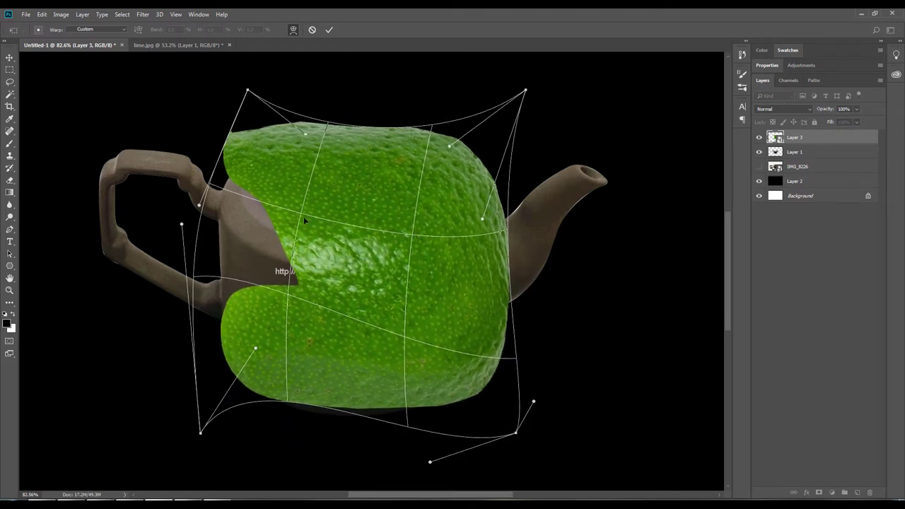
{"action": "mouse_move", "coordinate": [304, 216]}
{"action": "left_mouse_down"}
{"action": "mouse_move", "coordinate": [177, 294]}
{"action": "mouse_move", "coordinate": [176, 313]}
{"action": "left_mouse_up"}
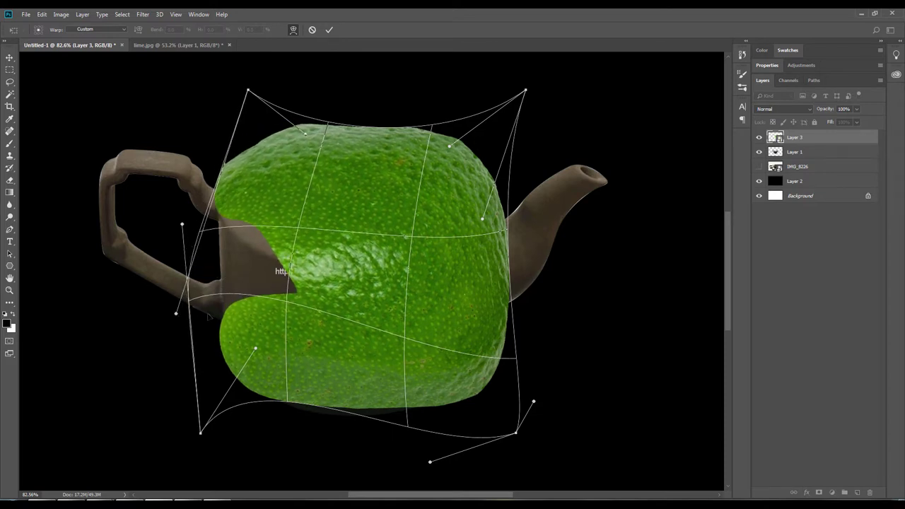
{"action": "left_click_drag", "start_coordinate": [255, 347], "coordinate": [241, 342]}
{"action": "left_click_drag", "start_coordinate": [200, 433], "coordinate": [189, 417]}
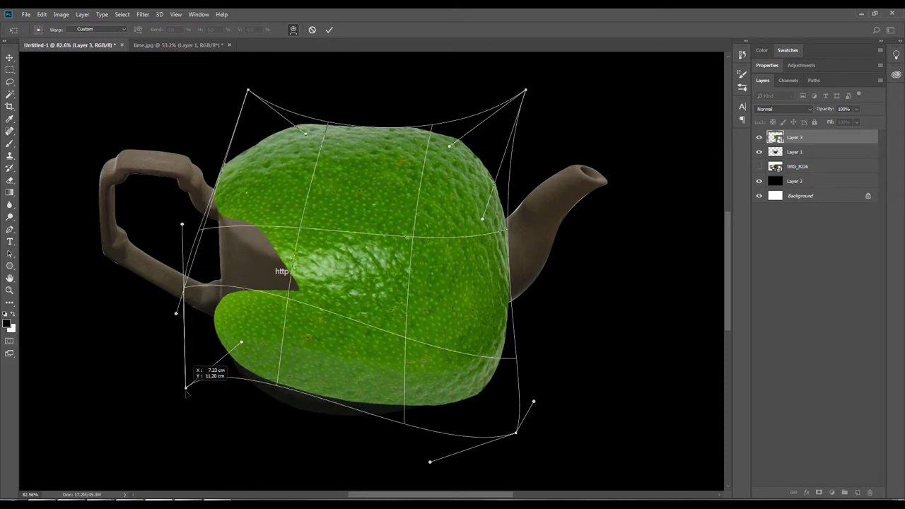
{"action": "left_click_drag", "start_coordinate": [277, 398], "coordinate": [404, 438]}
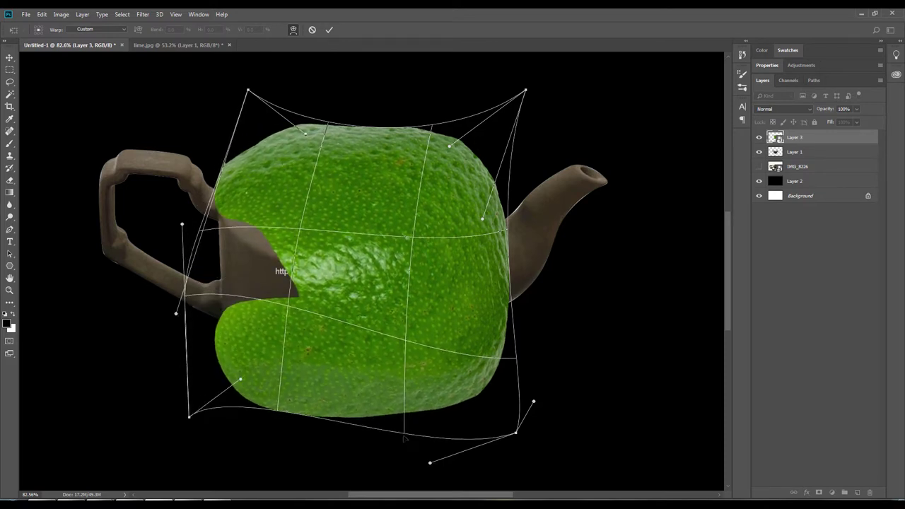
{"action": "right_click", "coordinate": [386, 250]}
Step: Apply the warp, then scale and move the lime peel onto the teapot body
{"action": "key", "text": "Return"}
{"action": "left_click", "coordinate": [777, 110]}
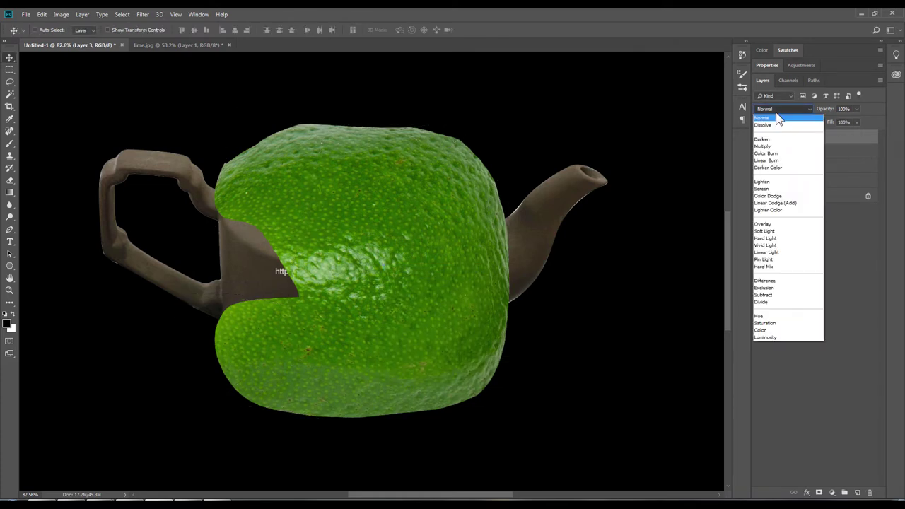
{"action": "scroll", "coordinate": [304, 237], "scroll_direction": "up", "scroll_amount": 3}
{"action": "scroll", "coordinate": [394, 208], "scroll_direction": "down", "scroll_amount": 3}
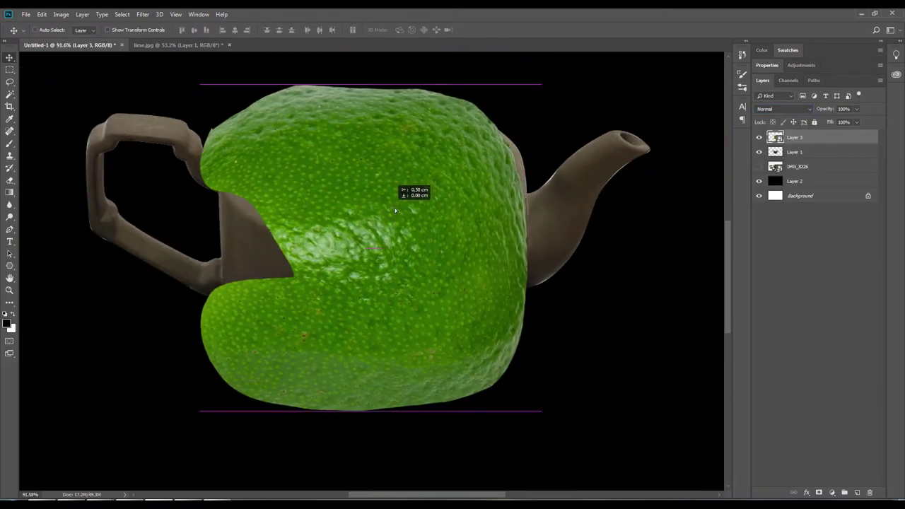
{"action": "scroll", "coordinate": [446, 217], "scroll_direction": "down", "scroll_amount": 2}
{"action": "key", "text": "ctrl+t"}
{"action": "left_click_drag", "start_coordinate": [542, 91], "coordinate": [495, 147]}
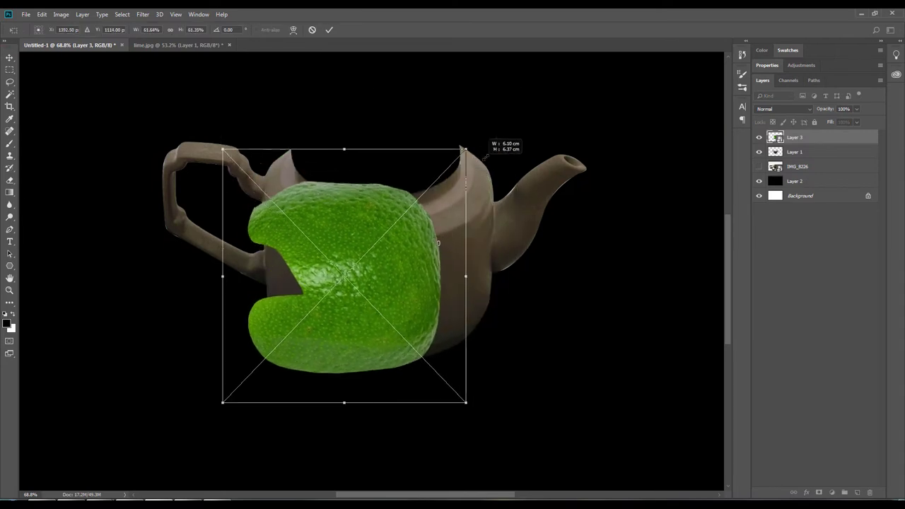
{"action": "left_click_drag", "start_coordinate": [396, 269], "coordinate": [435, 247]}
{"action": "left_click_drag", "start_coordinate": [272, 396], "coordinate": [259, 403]}
{"action": "left_click_drag", "start_coordinate": [479, 253], "coordinate": [473, 238]}
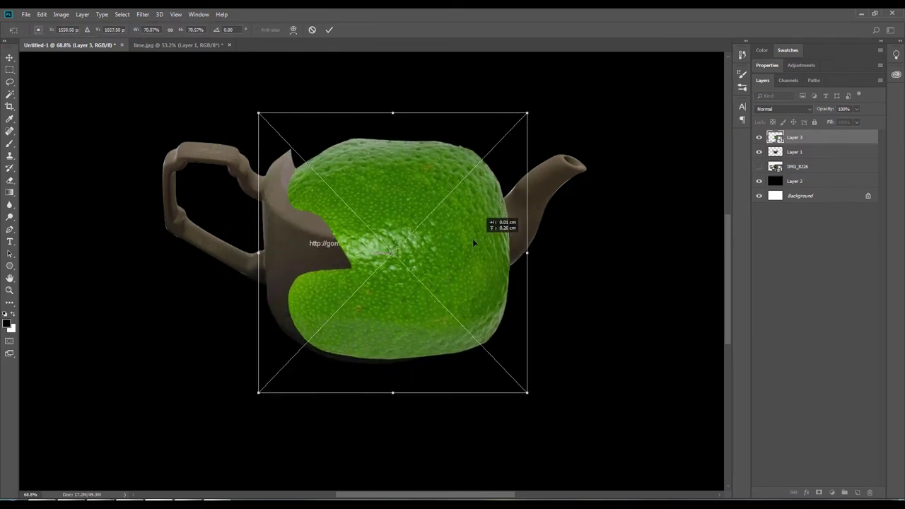
{"action": "key", "text": "Return"}
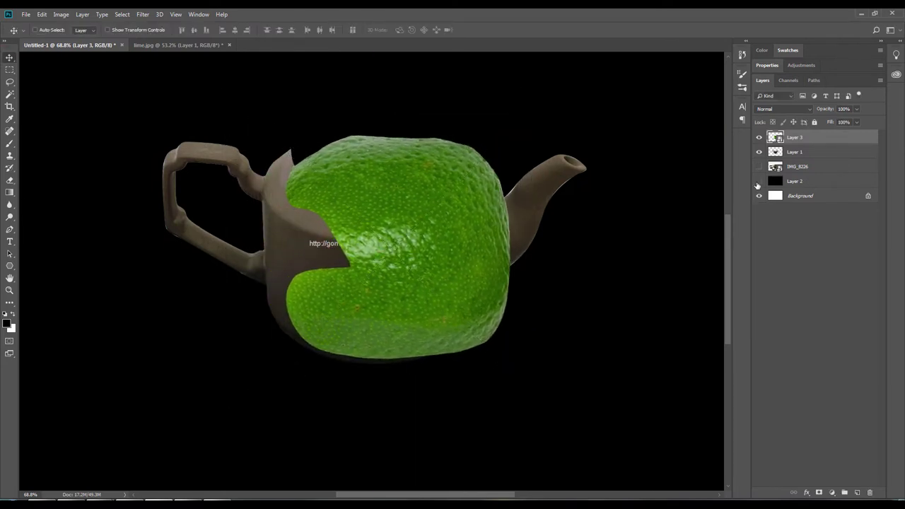
Step: Hide the black backdrop layer, fine-tune the lime's position and edges, and duplicate the lime layer
{"action": "left_click", "coordinate": [759, 181]}
{"action": "left_click_drag", "start_coordinate": [467, 238], "coordinate": [461, 238]}
{"action": "key", "text": "ctrl+t"}
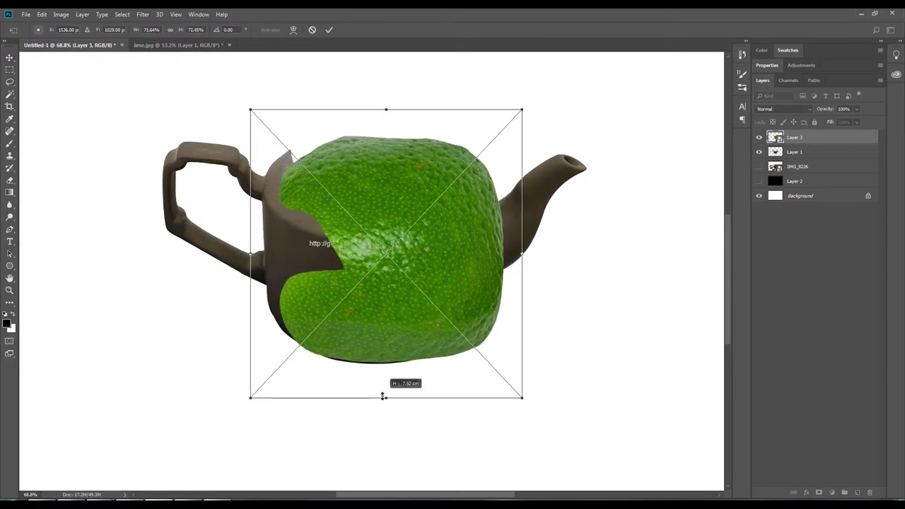
{"action": "left_click_drag", "start_coordinate": [385, 393], "coordinate": [384, 385]}
{"action": "key", "text": "Return"}
{"action": "key", "text": "ctrl+t"}
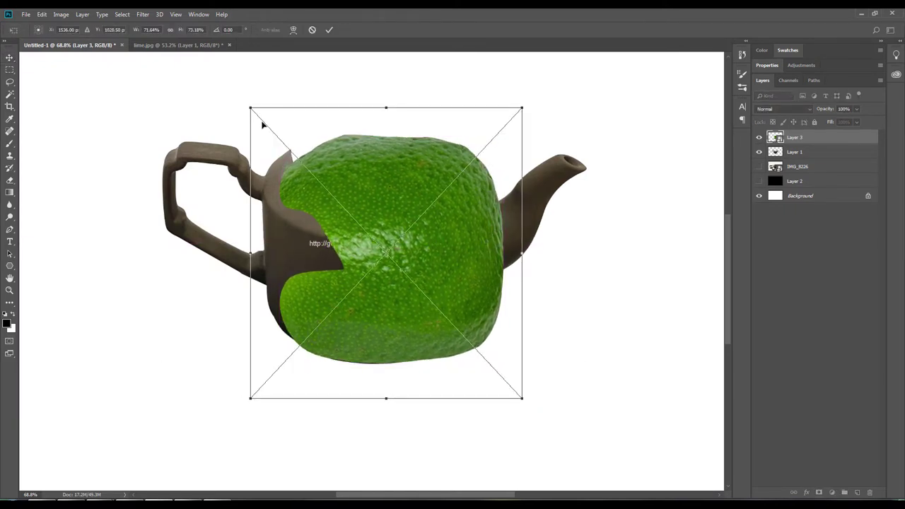
{"action": "left_click_drag", "start_coordinate": [252, 106], "coordinate": [254, 104]}
{"action": "key", "text": "Return"}
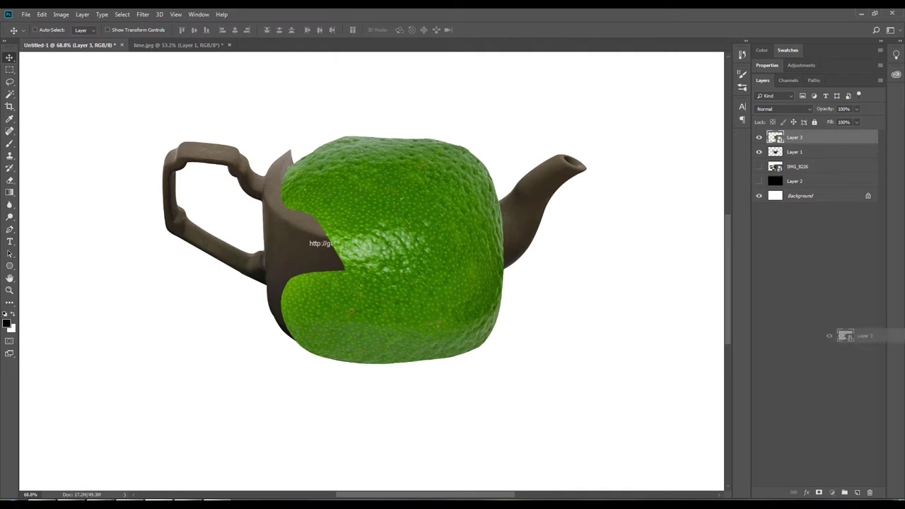
{"action": "key", "text": "ctrl+j"}
Step: Flip the Layer 3 copy horizontally and nudge it slightly left
{"action": "left_click", "coordinate": [42, 14]}
{"action": "left_click", "coordinate": [63, 211]}
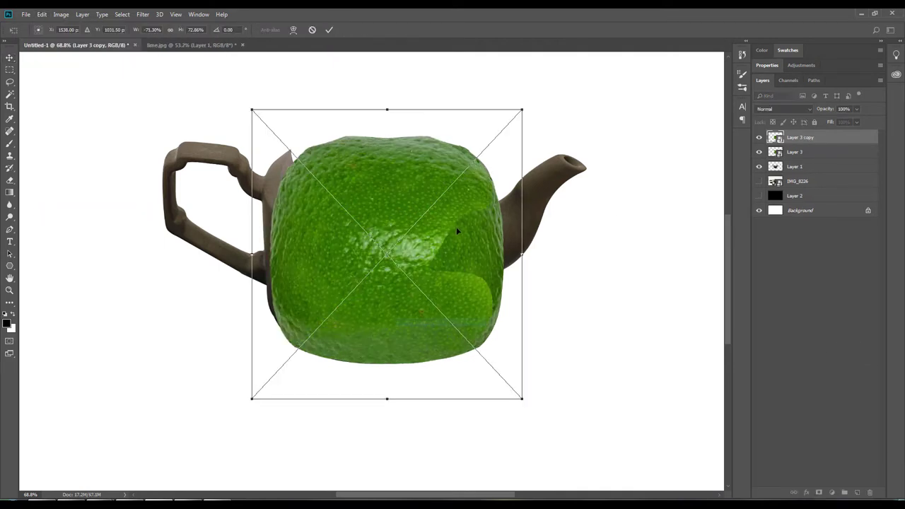
{"action": "key", "text": "Return"}
{"action": "left_click_drag", "start_coordinate": [378, 204], "coordinate": [370, 204]}
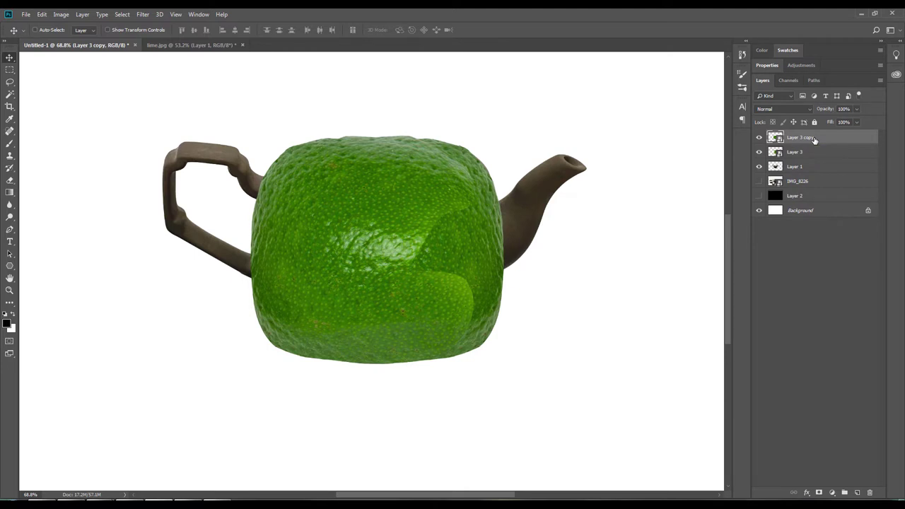
Step: Mask Layer 3 copy and Layer 3 to the teapot body using Layer 1's selected pixels
{"action": "right_click", "coordinate": [775, 168]}
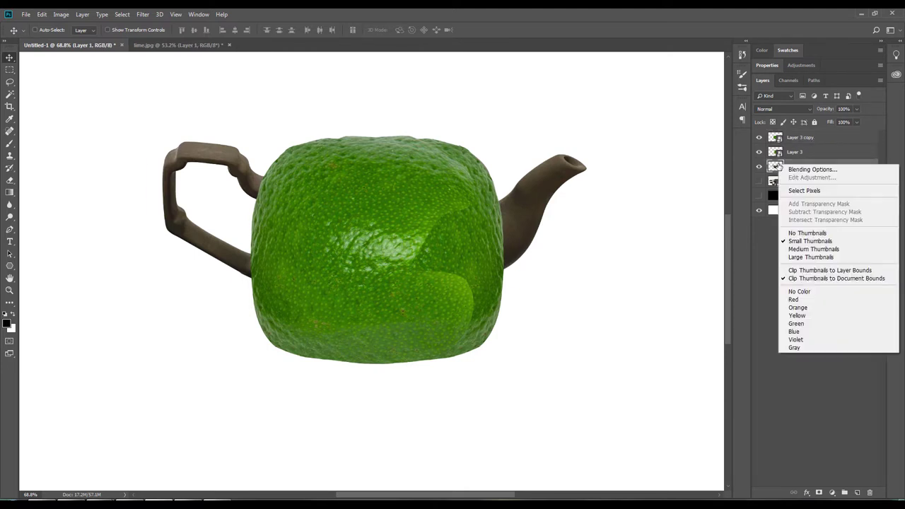
{"action": "left_click", "coordinate": [786, 188]}
{"action": "left_click", "coordinate": [819, 493]}
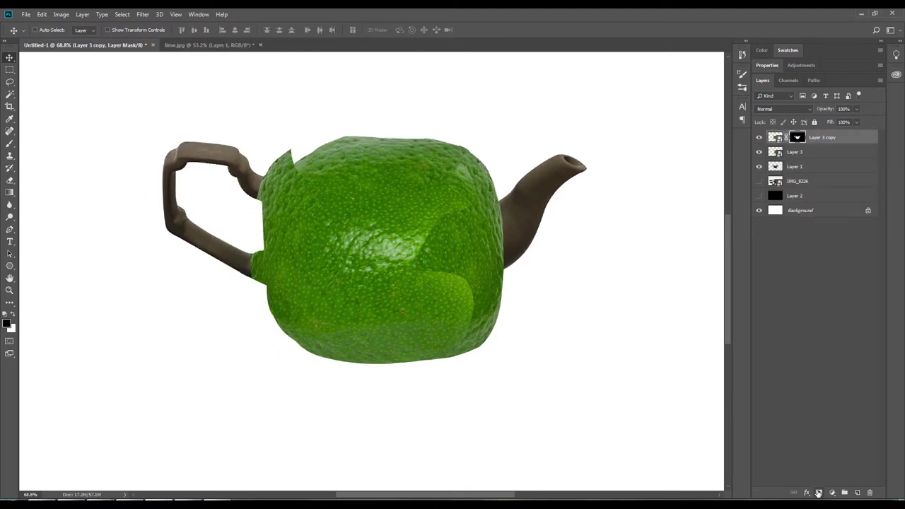
{"action": "left_click", "coordinate": [780, 152]}
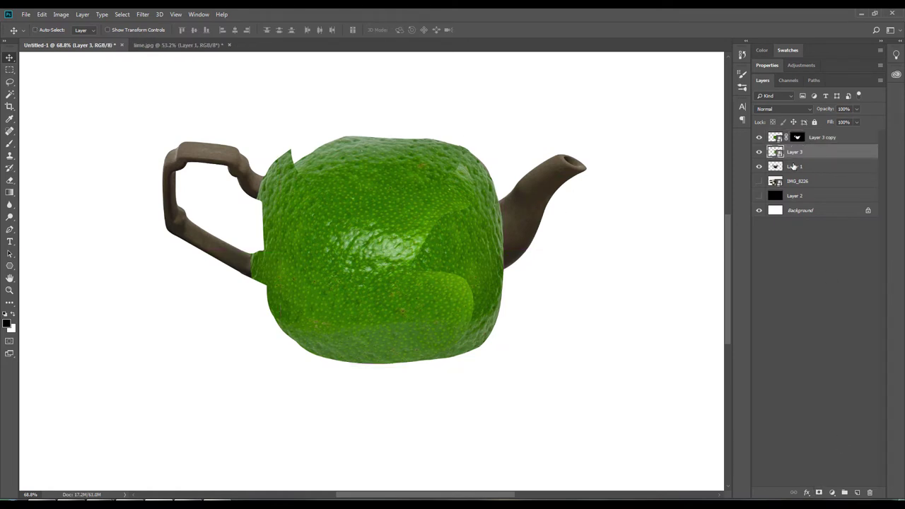
{"action": "right_click", "coordinate": [776, 168]}
{"action": "left_click", "coordinate": [789, 185]}
{"action": "left_click", "coordinate": [797, 152]}
{"action": "left_click", "coordinate": [818, 492]}
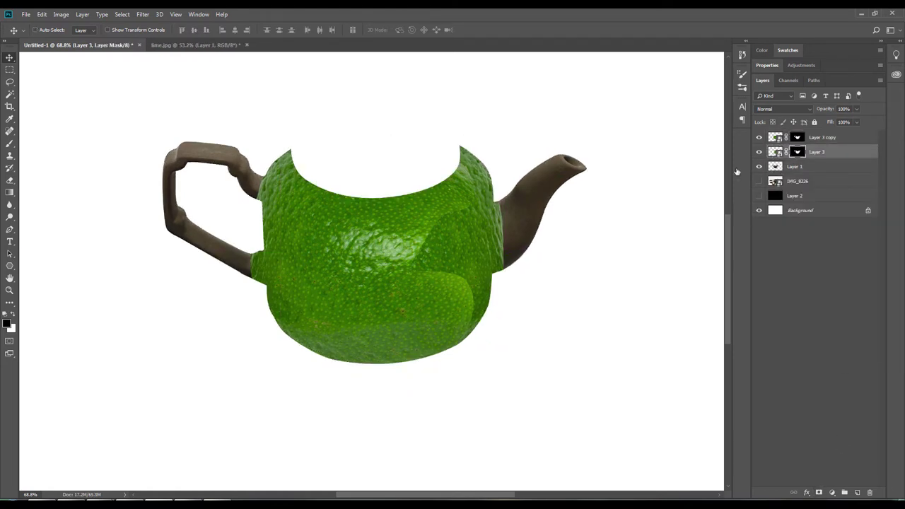
{"action": "scroll", "coordinate": [436, 222], "scroll_direction": "up", "scroll_amount": 1}
{"action": "scroll", "coordinate": [436, 222], "scroll_direction": "up", "scroll_amount": 1}
{"action": "left_click", "coordinate": [760, 137]}
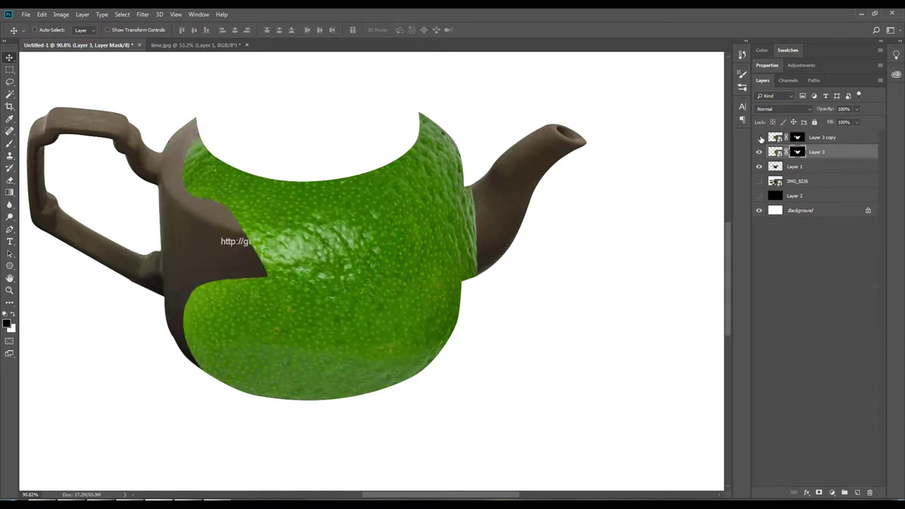
{"action": "left_click", "coordinate": [821, 138]}
Step: Paint Layer 3 copy's mask with a soft 40%-opacity brush over the lighter patch and centre highlight
{"action": "key", "text": "b"}
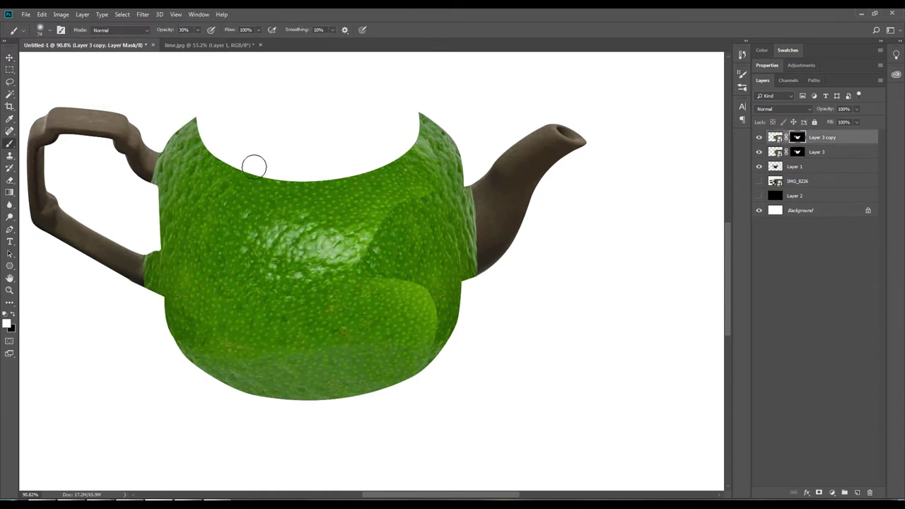
{"action": "left_click", "coordinate": [41, 31]}
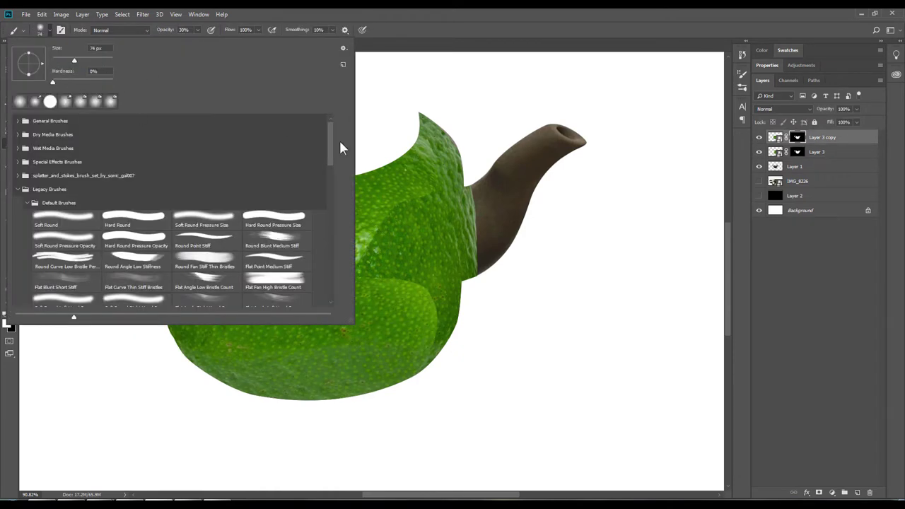
{"action": "left_click", "coordinate": [159, 32]}
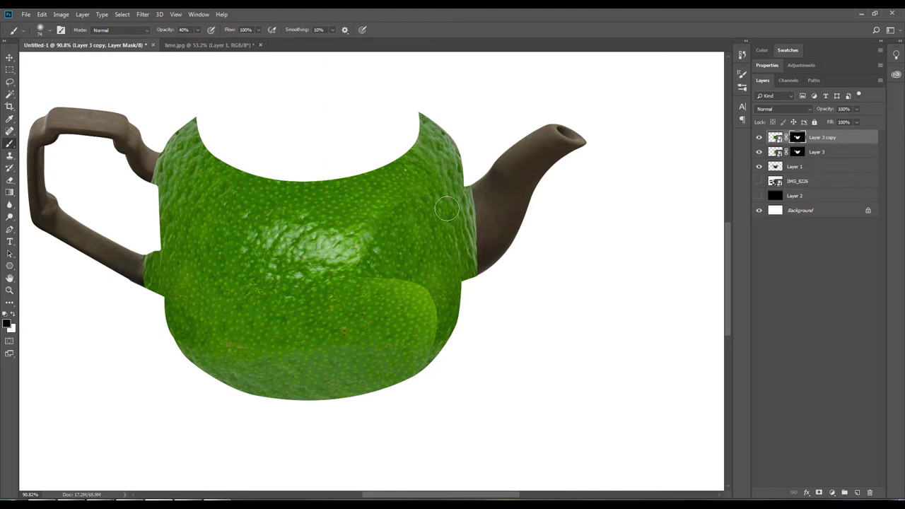
{"action": "mouse_move", "coordinate": [367, 244]}
{"action": "left_mouse_down"}
{"action": "mouse_move", "coordinate": [357, 272]}
{"action": "mouse_move", "coordinate": [414, 293]}
{"action": "mouse_move", "coordinate": [431, 311]}
{"action": "mouse_move", "coordinate": [420, 346]}
{"action": "left_mouse_up"}
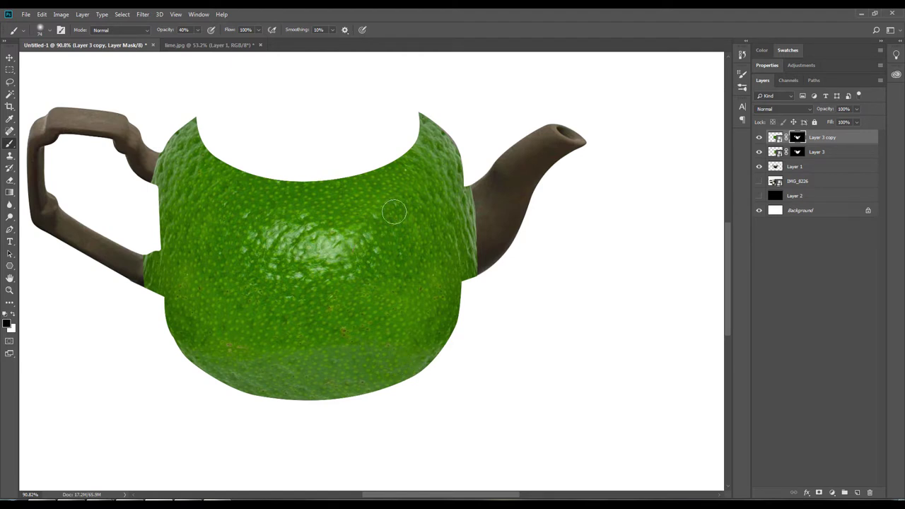
{"action": "left_click_drag", "start_coordinate": [394, 212], "coordinate": [355, 254]}
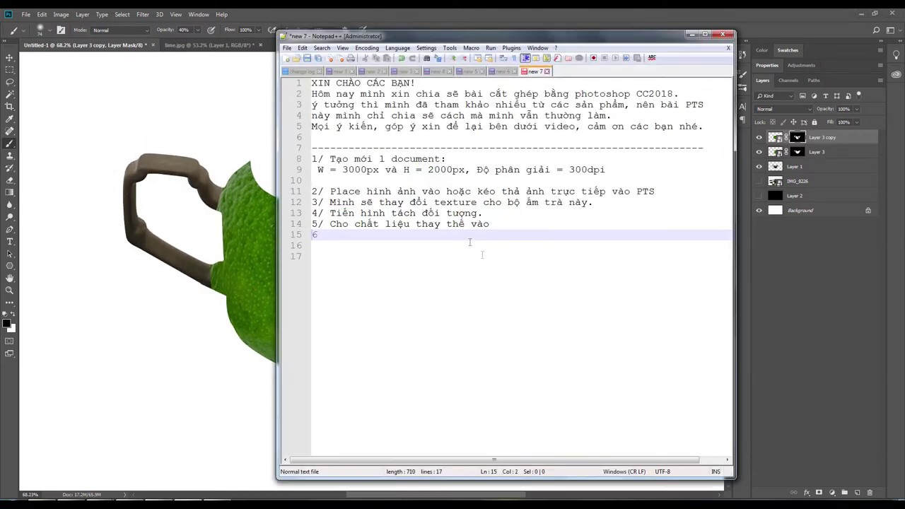
Step: Write step 6 on masking and painting white/black to hide, plus '- Làm tiếp tục các lớp khách'
{"action": "type", "text": "/ Tìm"}
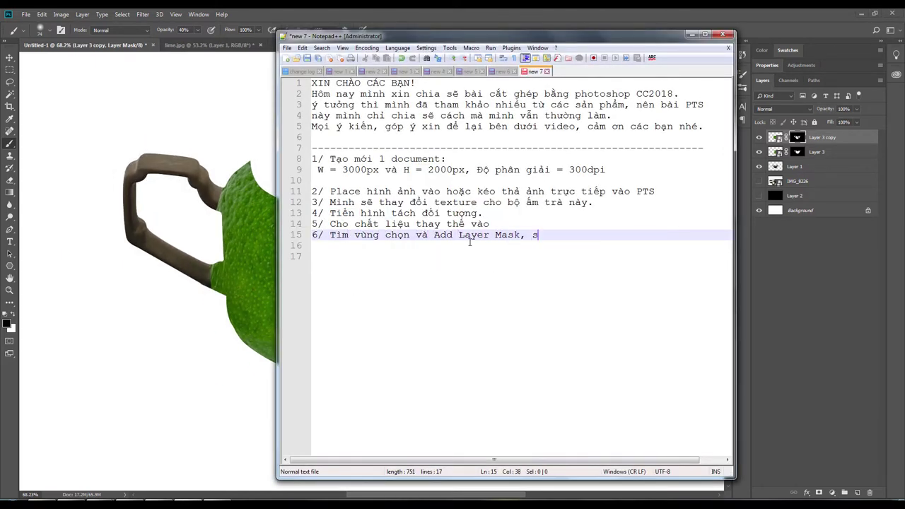
{"action": "type", "text": "au đó dùng cọ Brush"}
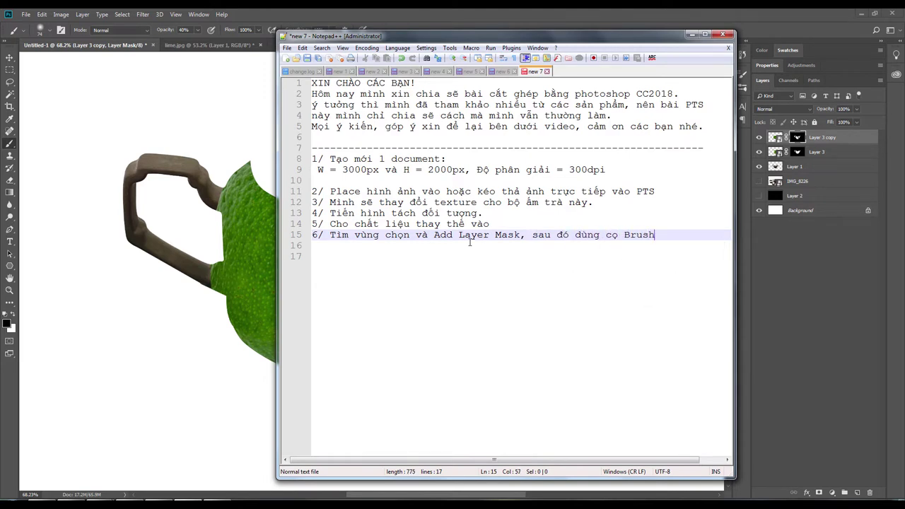
{"action": "key", "text": "Return"}
{"action": "type", "text": "thay đổi mà"}
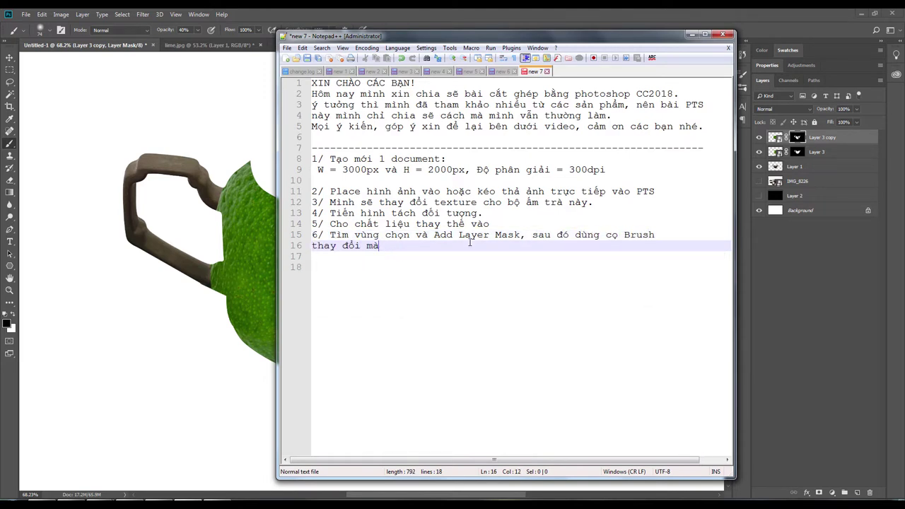
{"action": "type", "text": "u trắng và đen để"}
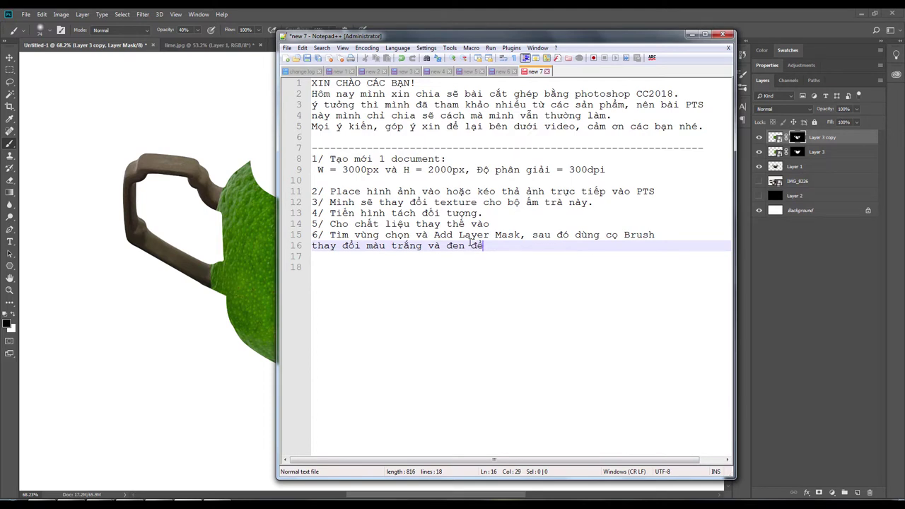
{"action": "type", "text": " che lấp hoặc x"}
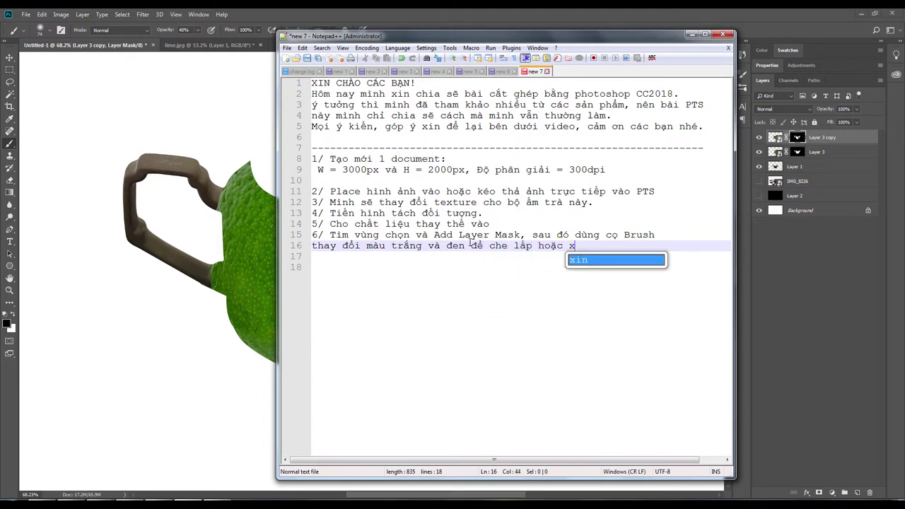
{"action": "type", "text": "óa"}
{"action": "type", "text": "s"}
{"action": "key", "text": "Return"}
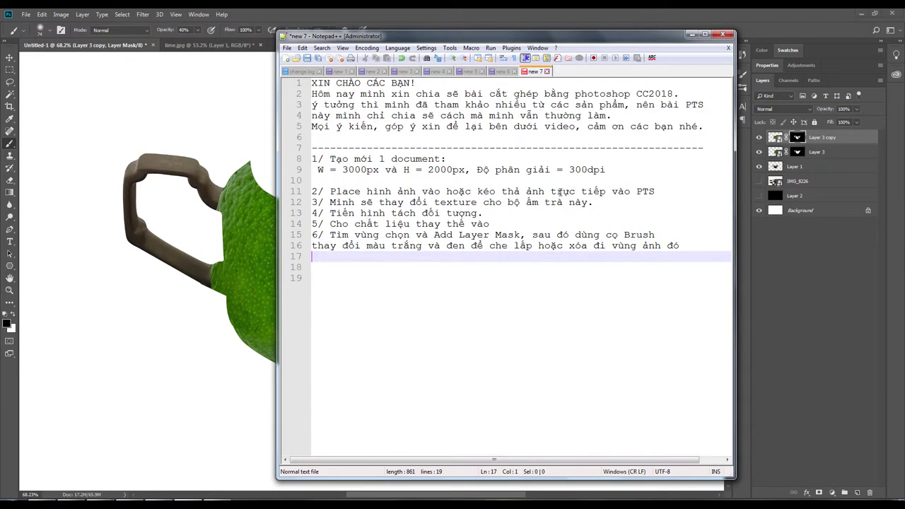
{"action": "type", "text": "- Làm tiếp tục các lớp khách"}
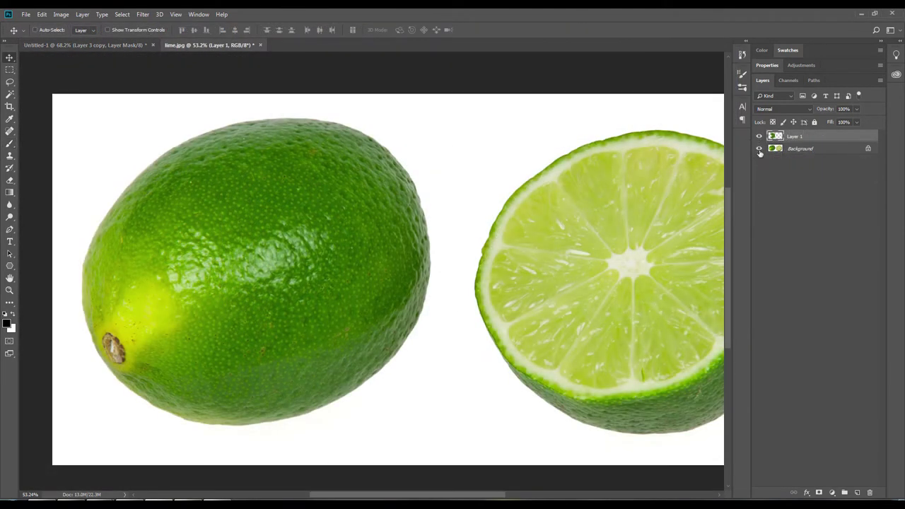
Step: Hide the lime photo's background, set the lime to Multiply, and warp it over the teapot handle
{"action": "left_click", "coordinate": [759, 148]}
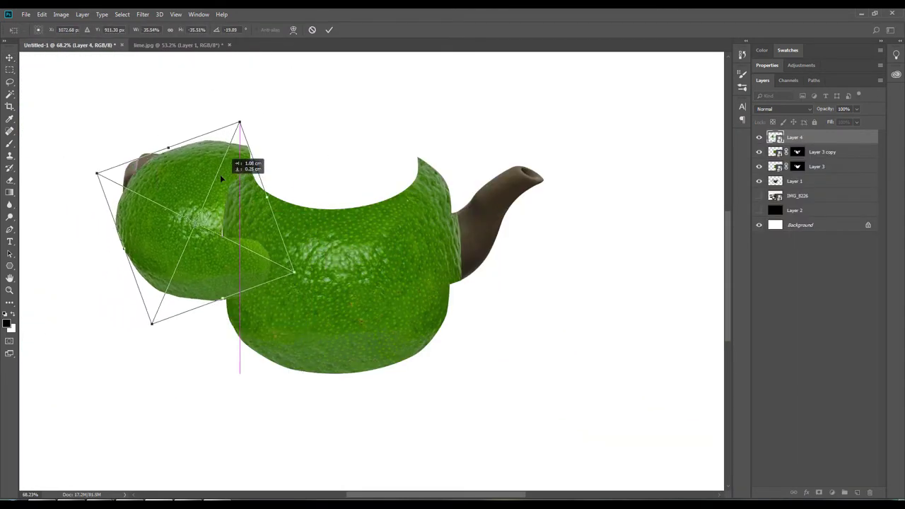
{"action": "left_click", "coordinate": [762, 146]}
{"action": "right_click", "coordinate": [403, 136]}
{"action": "left_click", "coordinate": [418, 178]}
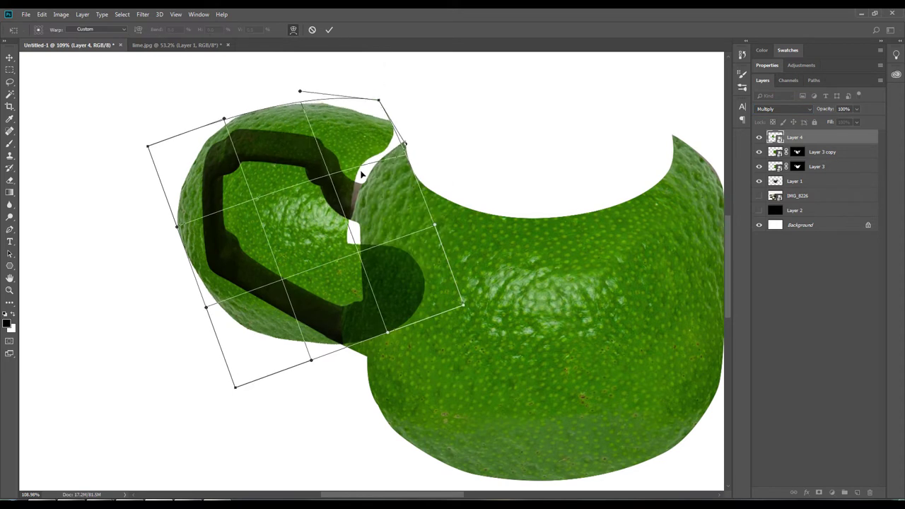
{"action": "left_click_drag", "start_coordinate": [300, 92], "coordinate": [295, 127]}
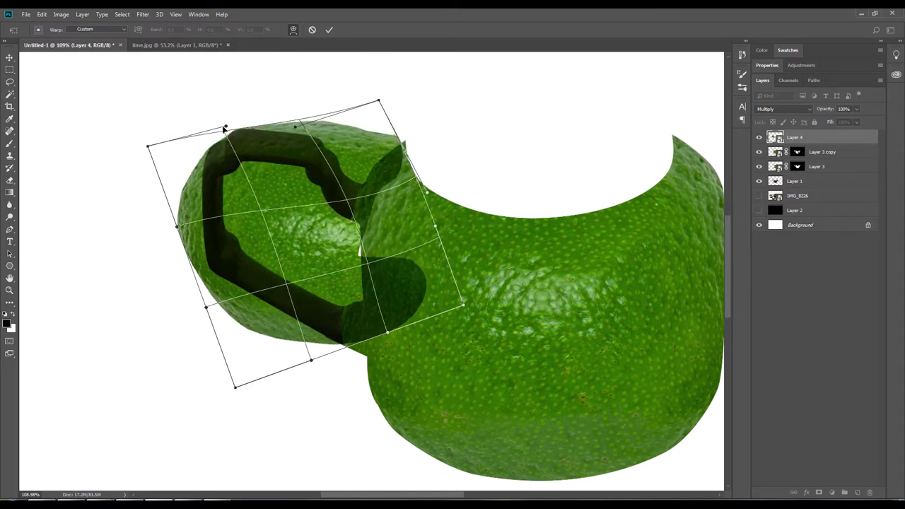
{"action": "left_click_drag", "start_coordinate": [177, 226], "coordinate": [195, 222]}
{"action": "left_click_drag", "start_coordinate": [148, 146], "coordinate": [152, 123]}
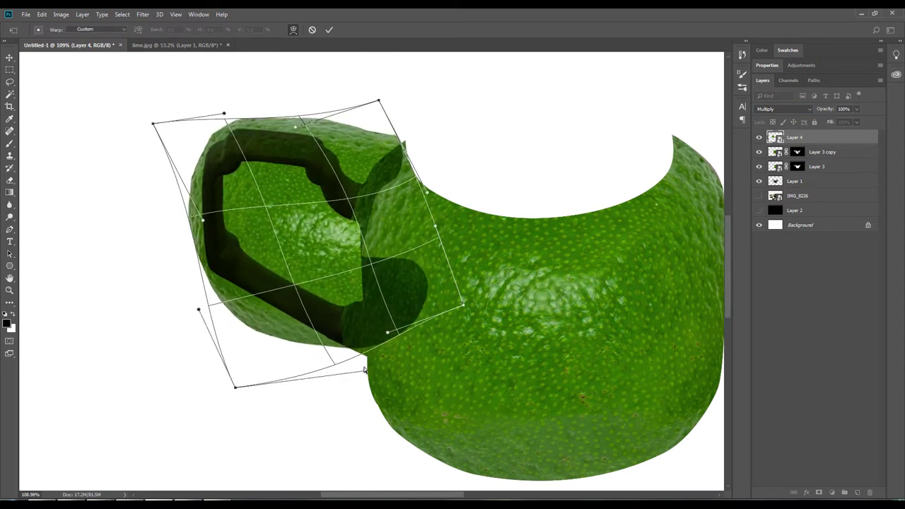
{"action": "mouse_move", "coordinate": [235, 386]}
{"action": "left_mouse_down"}
{"action": "mouse_move", "coordinate": [210, 357]}
{"action": "mouse_move", "coordinate": [207, 365]}
{"action": "left_mouse_up"}
{"action": "left_click_drag", "start_coordinate": [321, 352], "coordinate": [329, 362]}
{"action": "key", "text": "Return"}
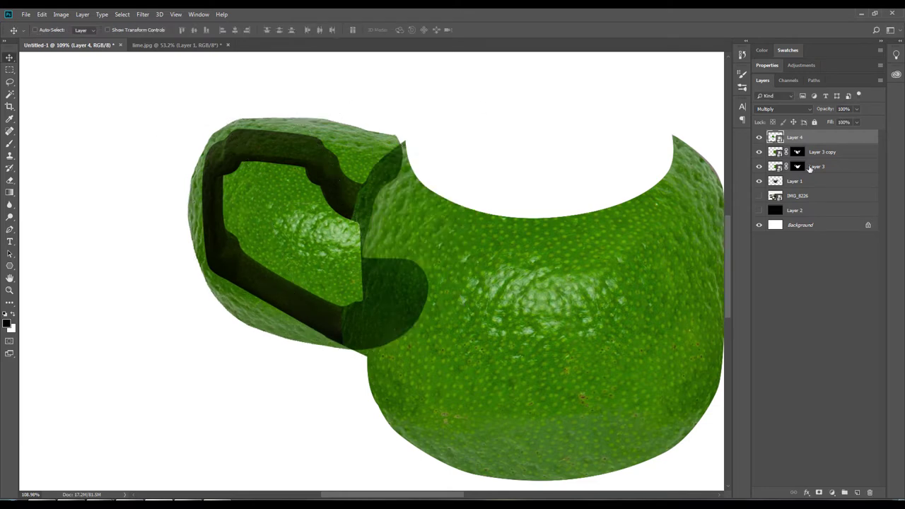
Step: Mask the warped lime layer to the handle's shape
{"action": "left_click", "coordinate": [834, 181]}
{"action": "right_click", "coordinate": [834, 183]}
{"action": "left_click", "coordinate": [834, 184]}
Step: Brush Layer 4's mask at the handle junction and lasso-fill the dark patch there
{"action": "scroll", "coordinate": [358, 188], "scroll_direction": "up", "scroll_amount": 2}
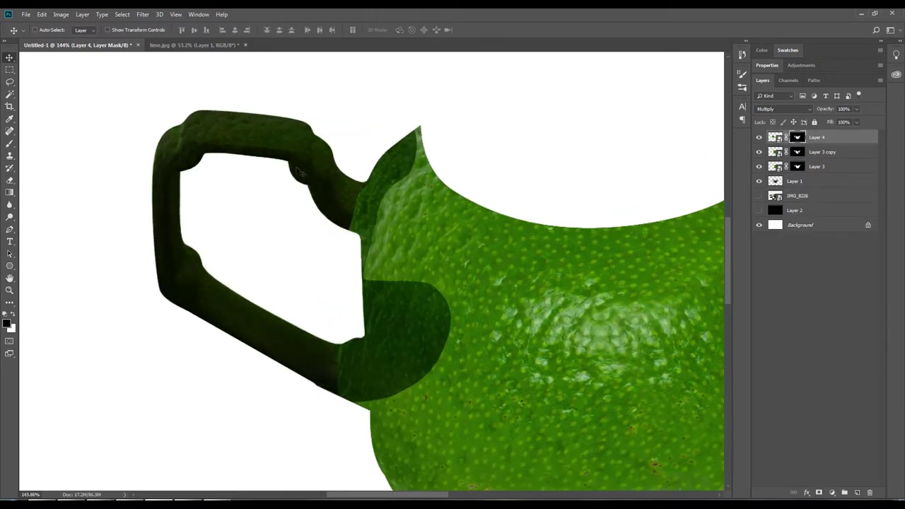
{"action": "key", "text": "b"}
{"action": "left_click_drag", "start_coordinate": [374, 155], "coordinate": [410, 142]}
{"action": "left_click_drag", "start_coordinate": [396, 184], "coordinate": [382, 202]}
{"action": "scroll", "coordinate": [382, 201], "scroll_direction": "down", "scroll_amount": 3}
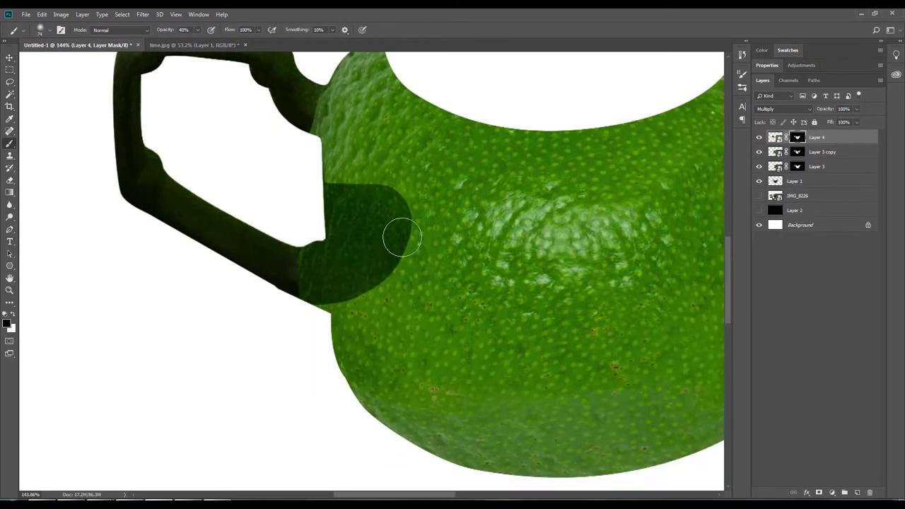
{"action": "left_click_drag", "start_coordinate": [394, 238], "coordinate": [368, 212]}
{"action": "key", "text": "l"}
{"action": "left_click_drag", "start_coordinate": [327, 239], "coordinate": [328, 242]}
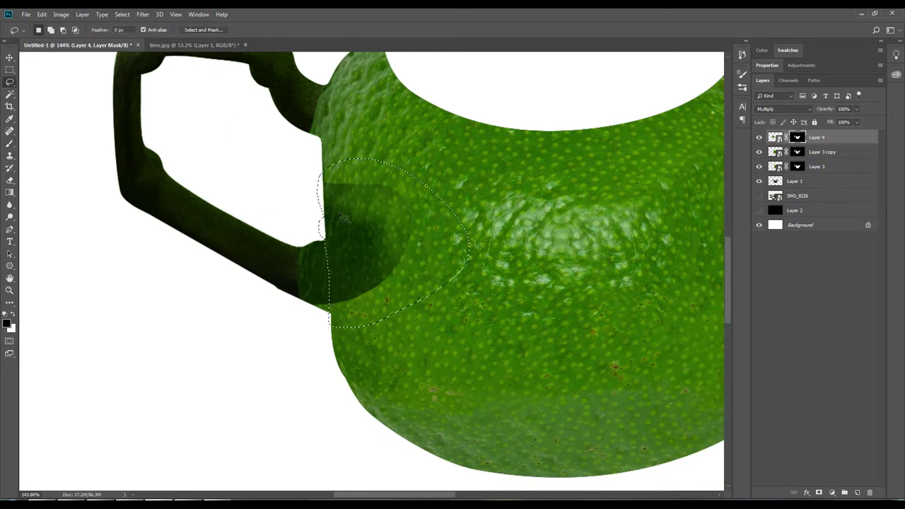
{"action": "key", "text": "x"}
{"action": "key", "text": "Delete"}
{"action": "key", "text": "ctrl+d"}
Step: Set the handle lime back to Normal blending and switch to the lime.jpg document
{"action": "left_click", "coordinate": [782, 109]}
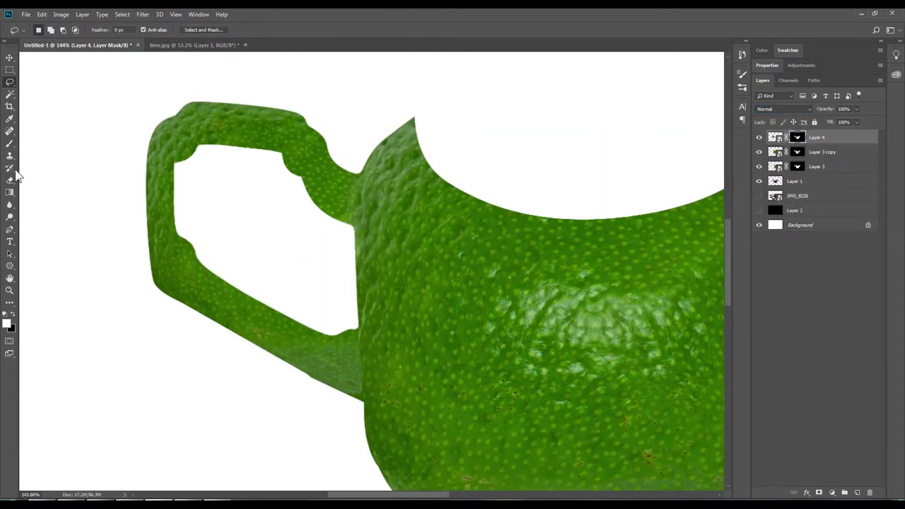
{"action": "key", "text": "b"}
{"action": "scroll", "coordinate": [347, 378], "scroll_direction": "up", "scroll_amount": 2}
{"action": "scroll", "coordinate": [361, 382], "scroll_direction": "down", "scroll_amount": 3}
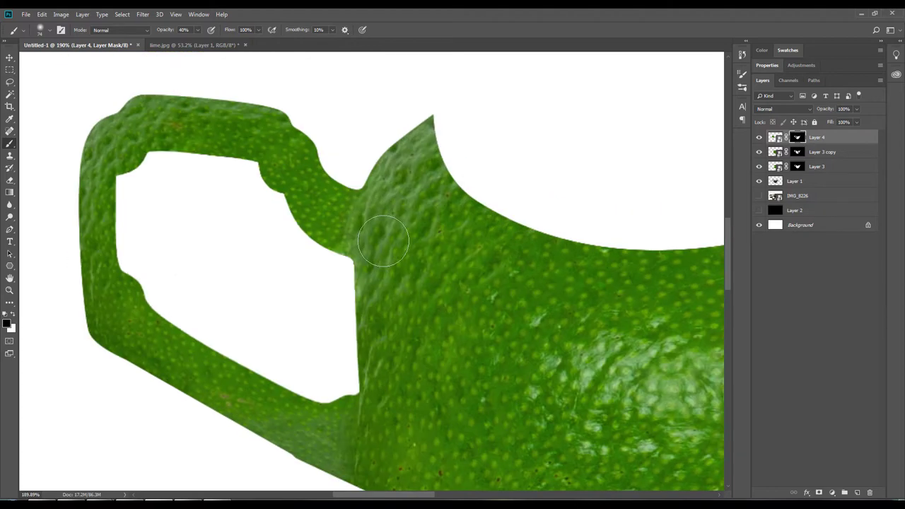
{"action": "scroll", "coordinate": [362, 381], "scroll_direction": "down", "scroll_amount": 3}
{"action": "key", "text": "ctrl+Tab"}
Step: Paste the lime piece into the teapot document, then scale, flip, rotate and position it over the spout
{"action": "left_click_drag", "start_coordinate": [804, 137], "coordinate": [495, 186]}
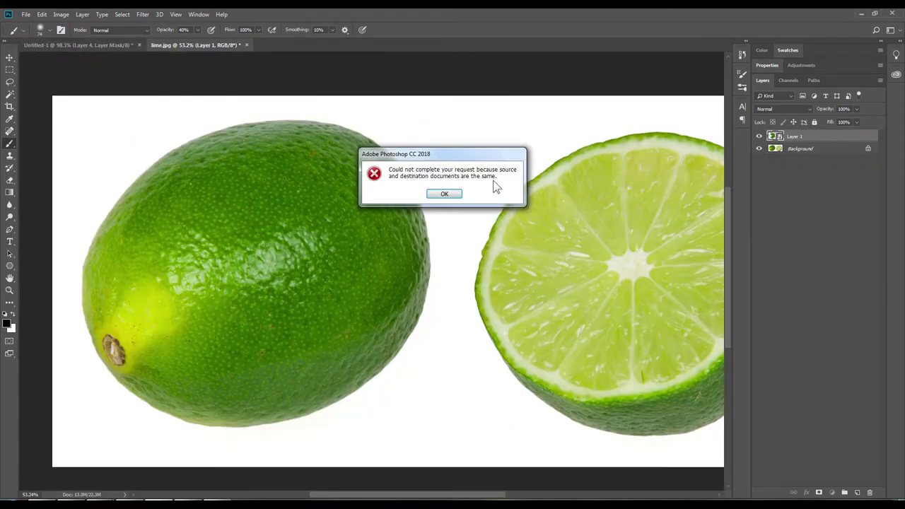
{"action": "left_click", "coordinate": [442, 194]}
{"action": "key", "text": "ctrl+Tab"}
{"action": "key", "text": "ctrl+v"}
{"action": "key", "text": "ctrl+t"}
{"action": "left_click_drag", "start_coordinate": [519, 114], "coordinate": [415, 222]}
{"action": "right_click", "coordinate": [404, 262]}
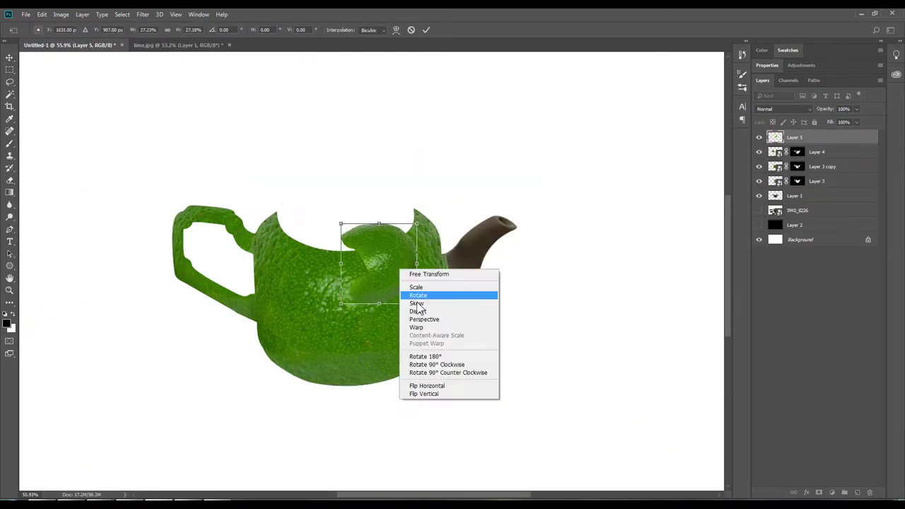
{"action": "left_click", "coordinate": [424, 398]}
{"action": "scroll", "coordinate": [378, 268], "scroll_direction": "up", "scroll_amount": 3}
{"action": "scroll", "coordinate": [400, 279], "scroll_direction": "up", "scroll_amount": 3}
{"action": "left_click_drag", "start_coordinate": [514, 114], "coordinate": [490, 96]}
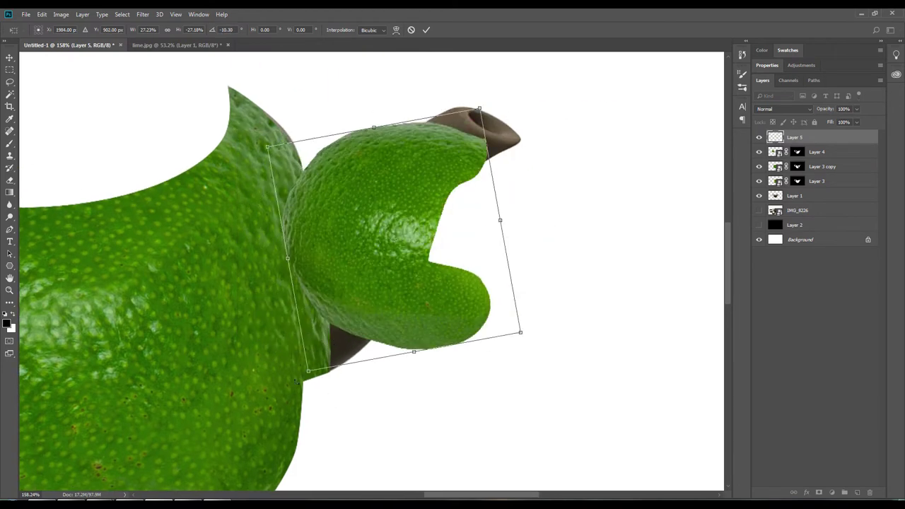
{"action": "left_click_drag", "start_coordinate": [344, 344], "coordinate": [304, 427]}
{"action": "mouse_move", "coordinate": [393, 206]}
{"action": "left_mouse_down"}
{"action": "mouse_move", "coordinate": [408, 206]}
{"action": "mouse_move", "coordinate": [399, 207]}
{"action": "left_mouse_up"}
Step: Warp the lime to follow the spout's curve and commit the transform
{"action": "right_click", "coordinate": [453, 155]}
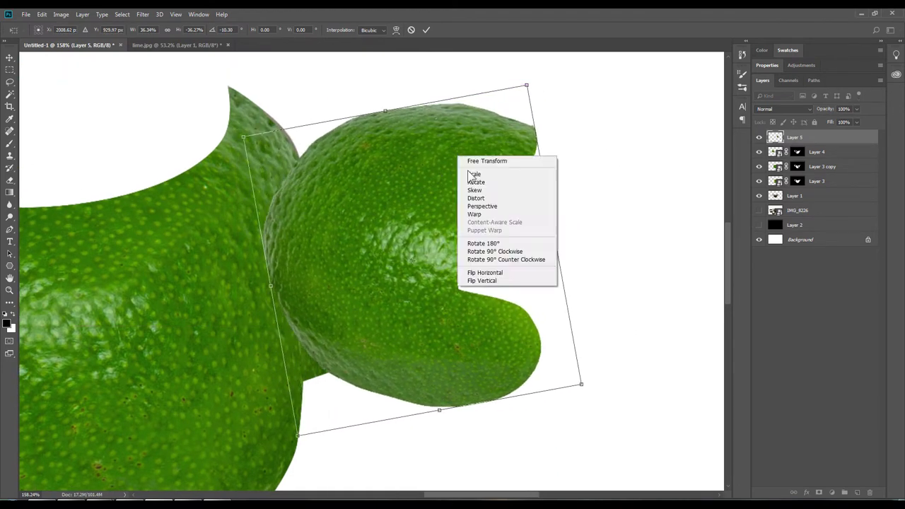
{"action": "left_click", "coordinate": [474, 206]}
{"action": "mouse_move", "coordinate": [327, 169]}
{"action": "left_mouse_down"}
{"action": "mouse_move", "coordinate": [317, 436]}
{"action": "mouse_move", "coordinate": [298, 331]}
{"action": "mouse_move", "coordinate": [271, 338]}
{"action": "left_mouse_up"}
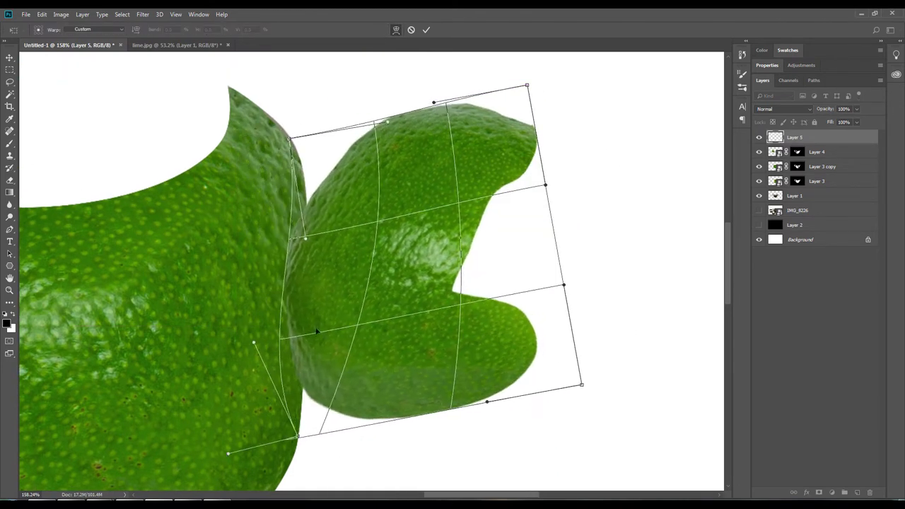
{"action": "left_click_drag", "start_coordinate": [433, 102], "coordinate": [443, 97]}
{"action": "left_click_drag", "start_coordinate": [545, 185], "coordinate": [537, 195]}
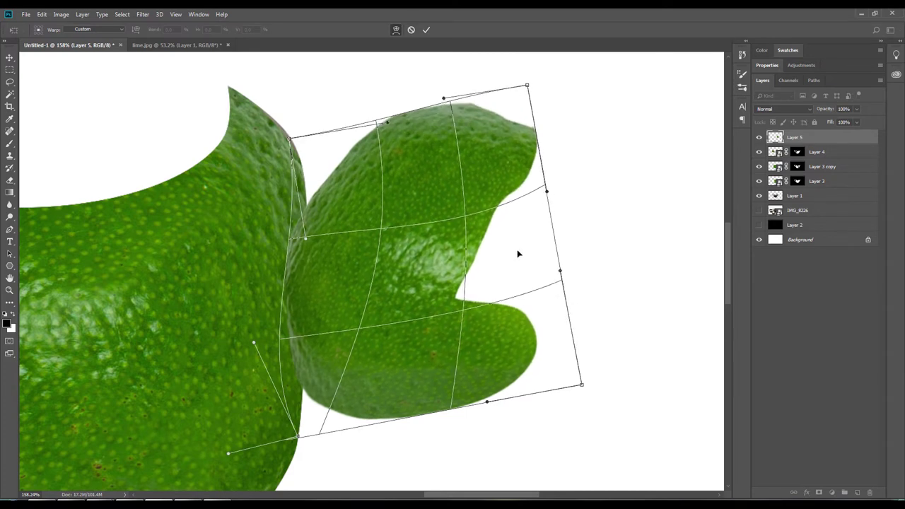
{"action": "key", "text": "Return"}
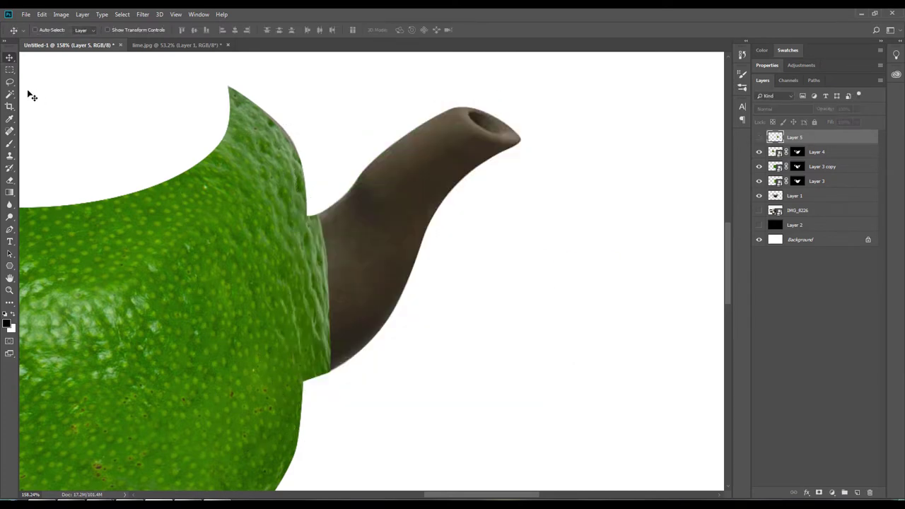
Step: Draw an elliptical selection around the spout's opening
{"action": "right_click", "coordinate": [9, 94]}
{"action": "left_click", "coordinate": [10, 69]}
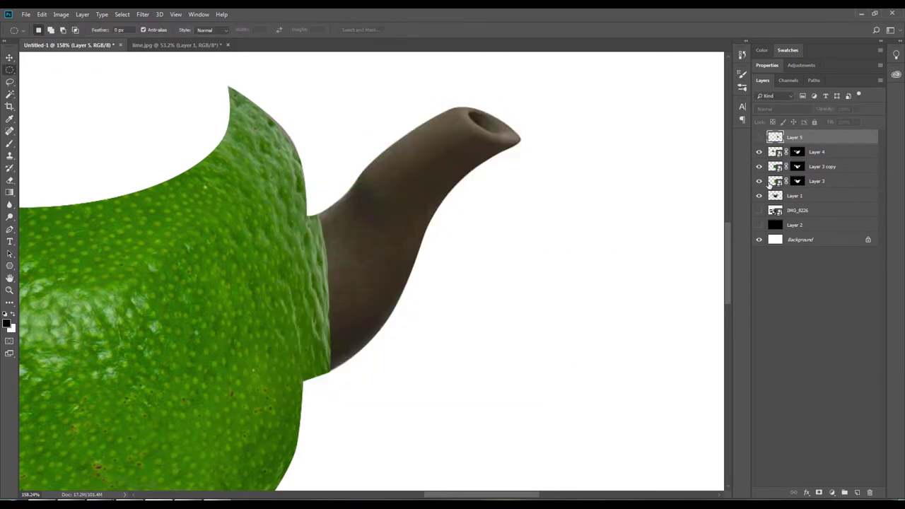
{"action": "scroll", "coordinate": [438, 191], "scroll_direction": "up", "scroll_amount": 2}
{"action": "left_click_drag", "start_coordinate": [416, 178], "coordinate": [481, 205]}
Step: On a new layer, fill the ellipse black, then rotate and flatten it to match the spout opening
{"action": "left_click", "coordinate": [857, 493]}
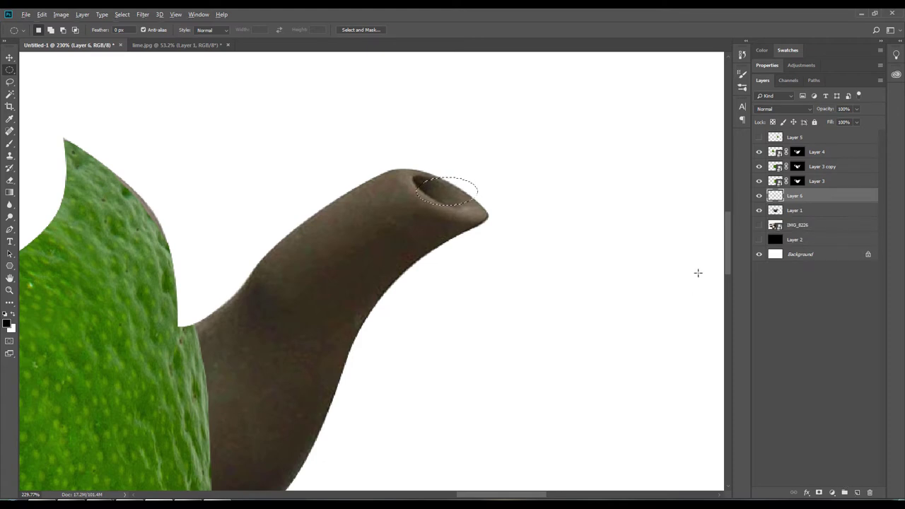
{"action": "key", "text": "alt+BackSpace"}
{"action": "key", "text": "ctrl+t"}
{"action": "mouse_move", "coordinate": [534, 192]}
{"action": "left_mouse_down"}
{"action": "mouse_move", "coordinate": [451, 199]}
{"action": "mouse_move", "coordinate": [440, 176]}
{"action": "left_mouse_up"}
{"action": "key", "text": "Return"}
{"action": "key", "text": "ctrl+t"}
{"action": "key", "text": "Return"}
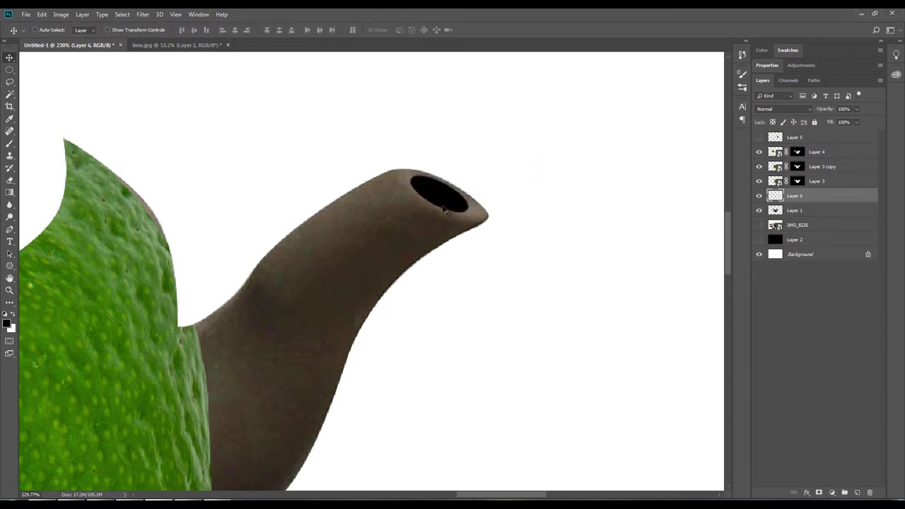
Step: Hide the black opening, show the spout lime, and add a Gradient Fill layer
{"action": "left_click", "coordinate": [759, 196]}
{"action": "left_click", "coordinate": [758, 137]}
{"action": "left_click", "coordinate": [775, 210], "text": "ctrl"}
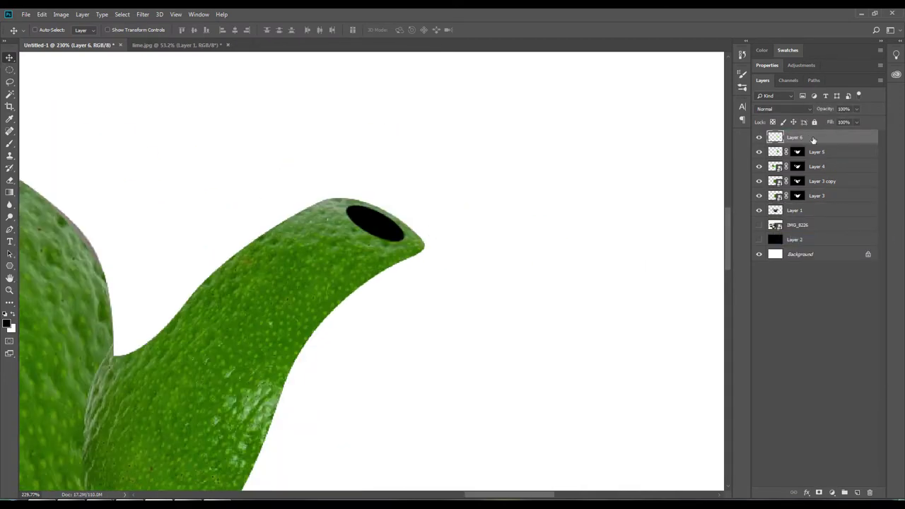
{"action": "left_click", "coordinate": [831, 493]}
{"action": "left_click", "coordinate": [841, 478]}
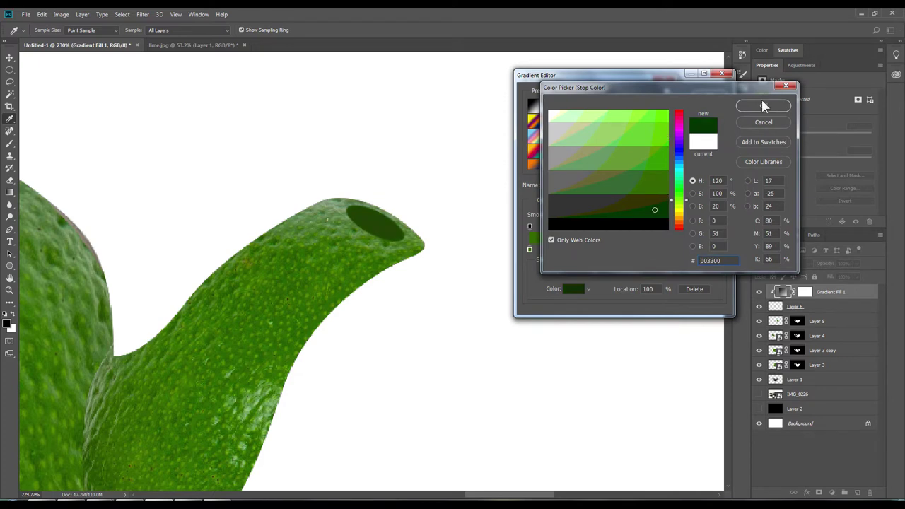
Step: Set the gradient stop to dark green #003300, enlarge the gradient scale, and confirm the Gradient Fill
{"action": "left_click", "coordinate": [764, 106]}
{"action": "double_click", "coordinate": [529, 249]}
{"action": "left_click", "coordinate": [762, 106]}
{"action": "left_click", "coordinate": [707, 95]}
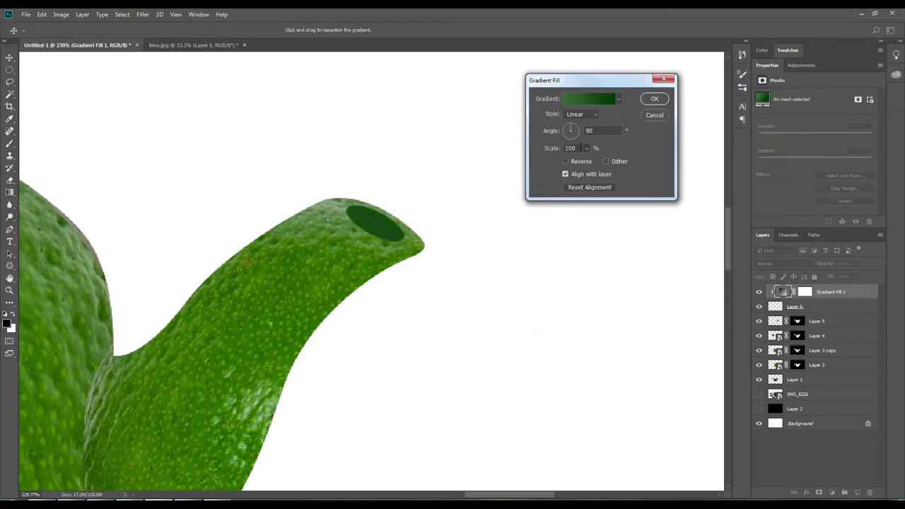
{"action": "left_click", "coordinate": [586, 147]}
{"action": "left_click_drag", "start_coordinate": [564, 160], "coordinate": [587, 160]}
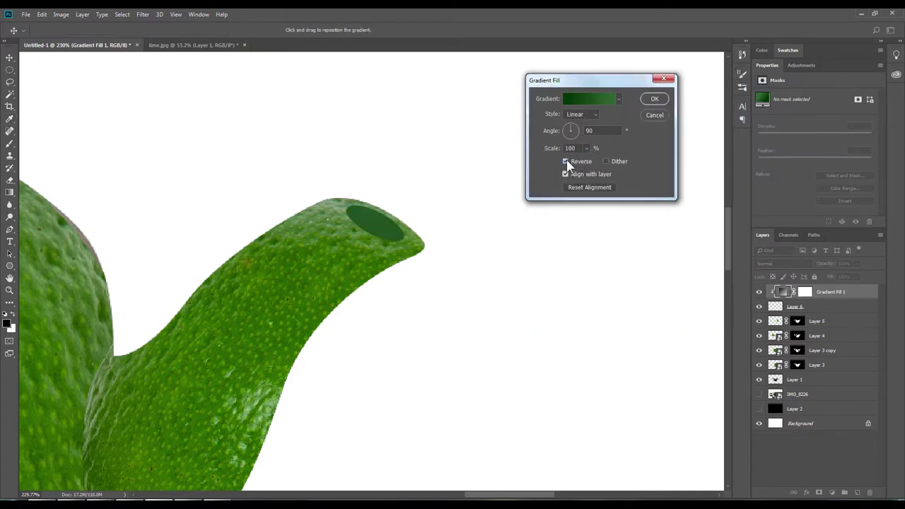
{"action": "left_click", "coordinate": [654, 99]}
Step: Give Layer 6 a Smooth Bevel & Emboss with Size 3 and Soften 1
{"action": "double_click", "coordinate": [777, 306]}
{"action": "left_click", "coordinate": [522, 88]}
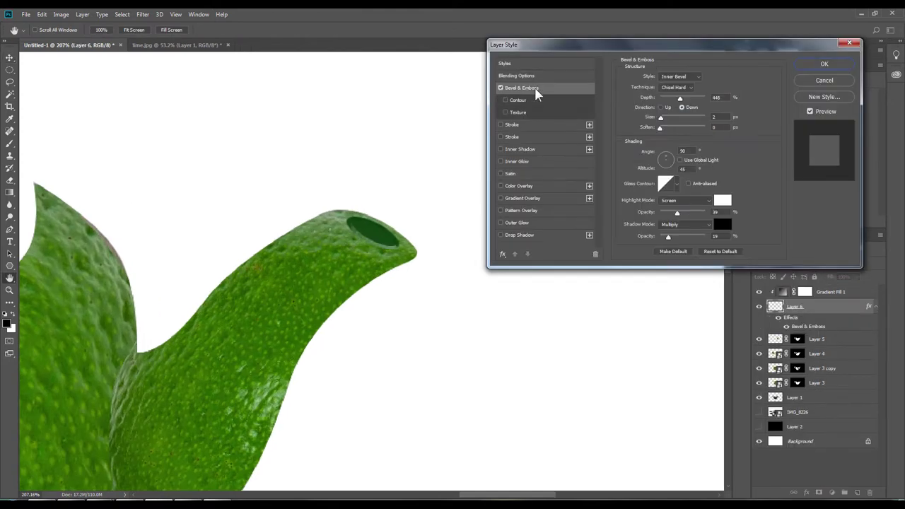
{"action": "mouse_move", "coordinate": [680, 97]}
{"action": "left_mouse_down"}
{"action": "mouse_move", "coordinate": [689, 97]}
{"action": "mouse_move", "coordinate": [664, 127]}
{"action": "left_mouse_up"}
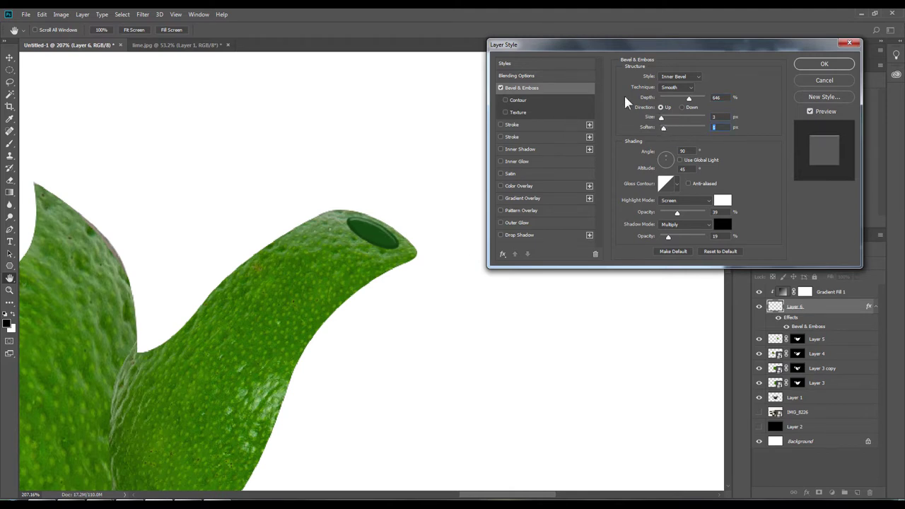
{"action": "left_click_drag", "start_coordinate": [689, 98], "coordinate": [665, 107]}
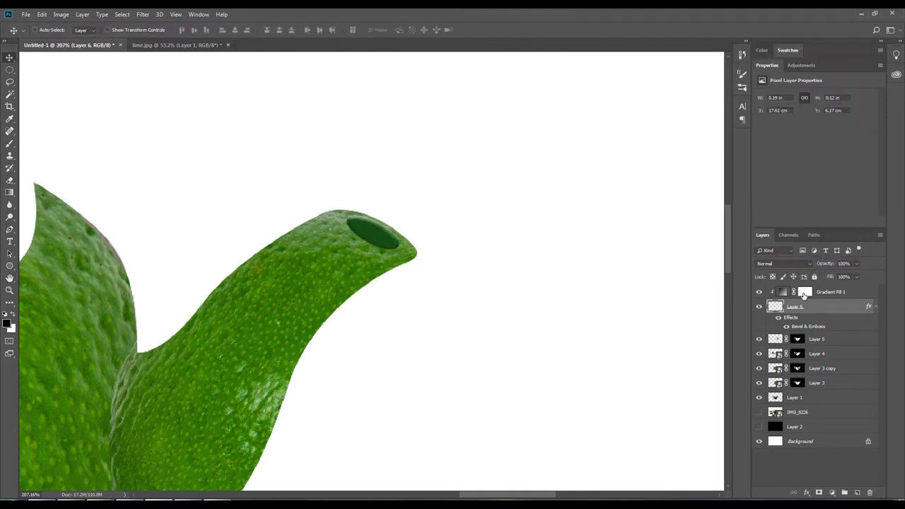
Step: Recolour the gradient's right stop to #006600 and accept the gradient
{"action": "double_click", "coordinate": [718, 249]}
{"action": "left_click", "coordinate": [608, 236]}
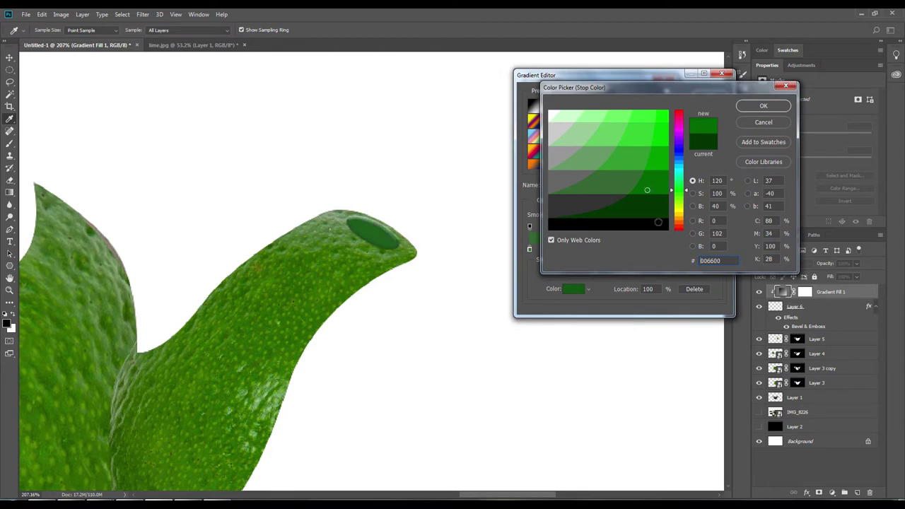
{"action": "left_click", "coordinate": [768, 105]}
{"action": "left_click", "coordinate": [709, 96]}
Step: Confirm the gradient fill and nudge Layer 6's opening into place on the spout
{"action": "left_click", "coordinate": [652, 97]}
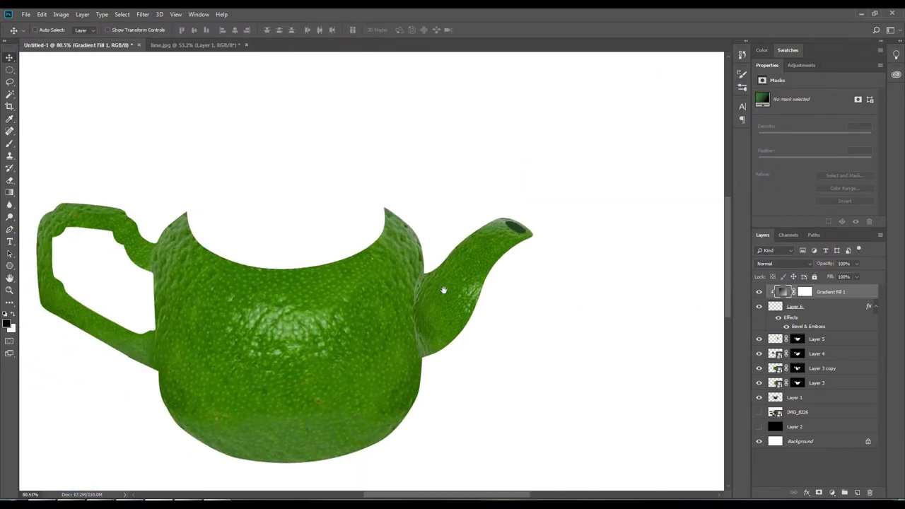
{"action": "left_click", "coordinate": [584, 210], "text": "ctrl"}
{"action": "scroll", "coordinate": [584, 210], "scroll_direction": "up", "scroll_amount": 5}
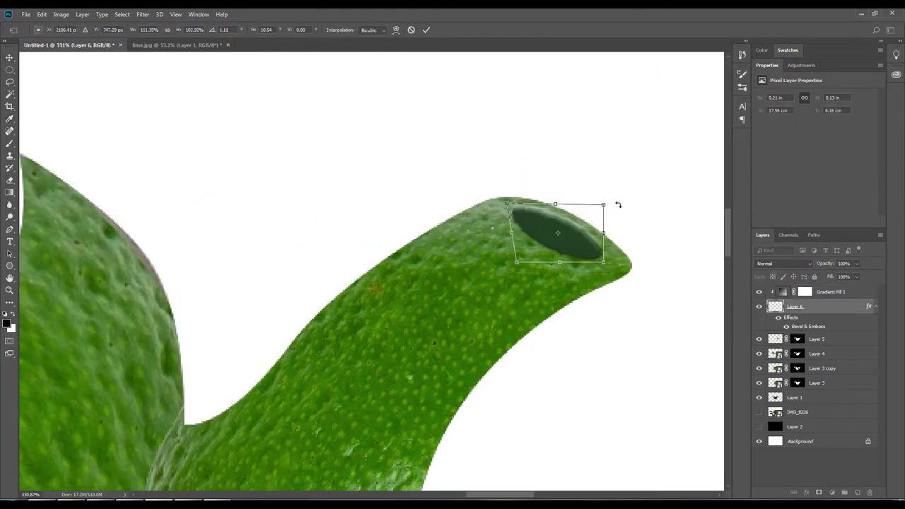
{"action": "left_click_drag", "start_coordinate": [594, 235], "coordinate": [597, 238]}
{"action": "scroll", "coordinate": [598, 238], "scroll_direction": "down", "scroll_amount": 4}
{"action": "scroll", "coordinate": [586, 248], "scroll_direction": "down", "scroll_amount": 1}
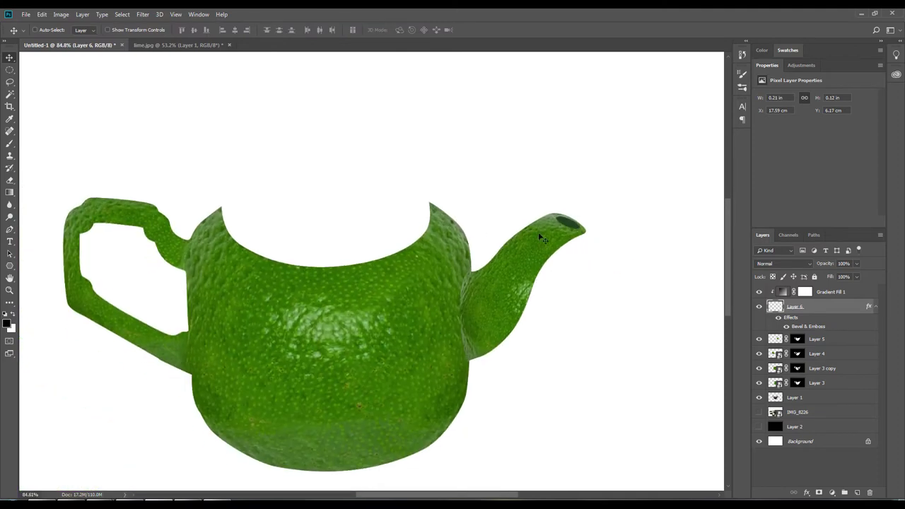
{"action": "scroll", "coordinate": [542, 239], "scroll_direction": "down", "scroll_amount": 2}
{"action": "left_click", "coordinate": [876, 309]}
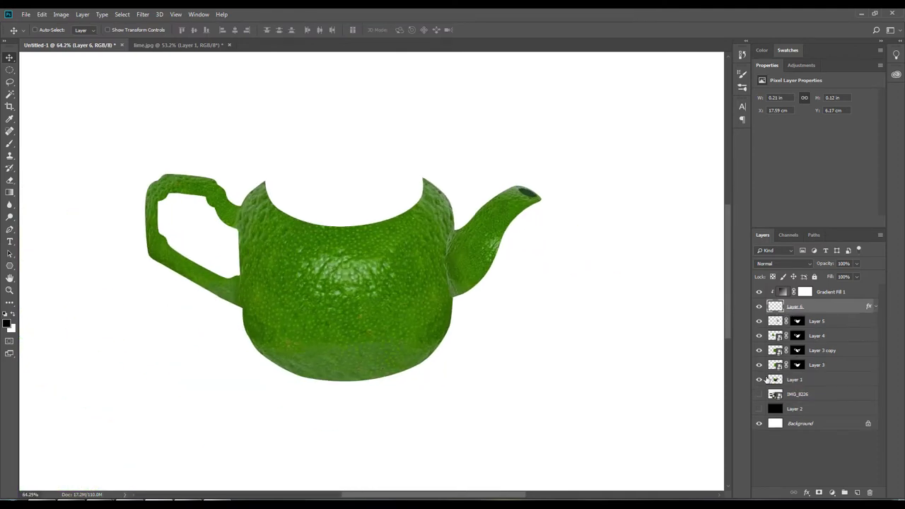
Step: Compare with the lime layers off and on, then show the original IMG_8226 tea-set photo
{"action": "left_click_drag", "start_coordinate": [759, 365], "coordinate": [759, 292]}
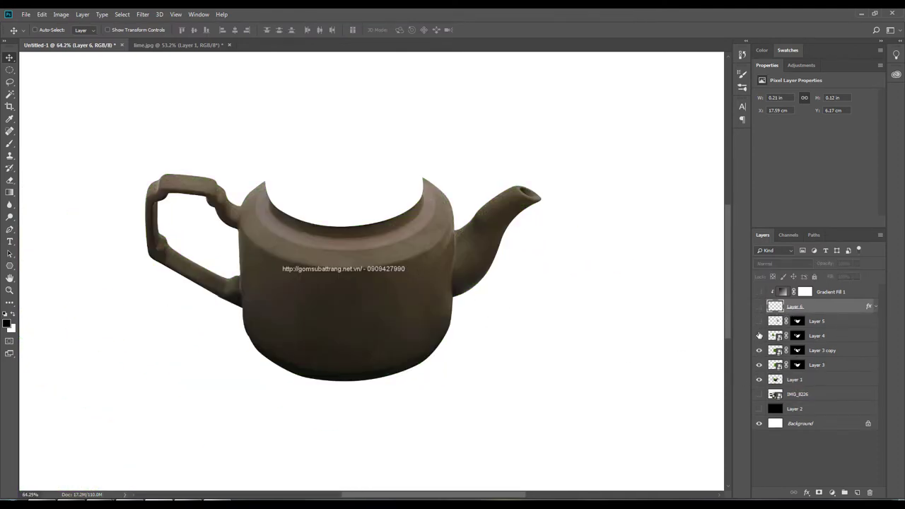
{"action": "left_click_drag", "start_coordinate": [759, 336], "coordinate": [758, 291]}
{"action": "left_click", "coordinate": [758, 394]}
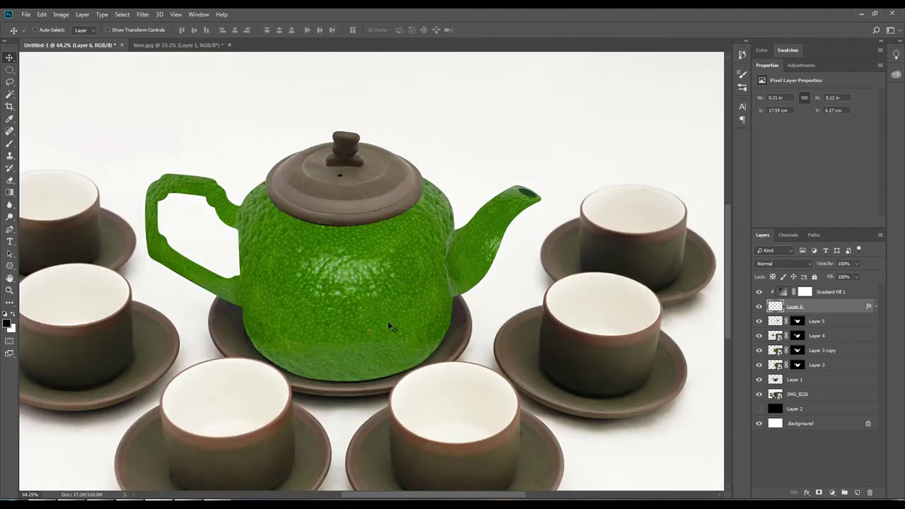
{"action": "scroll", "coordinate": [388, 321], "scroll_direction": "down", "scroll_amount": 1}
{"action": "scroll", "coordinate": [406, 315], "scroll_direction": "up", "scroll_amount": 2}
{"action": "scroll", "coordinate": [389, 277], "scroll_direction": "up", "scroll_amount": 2}
{"action": "scroll", "coordinate": [384, 222], "scroll_direction": "up", "scroll_amount": 1}
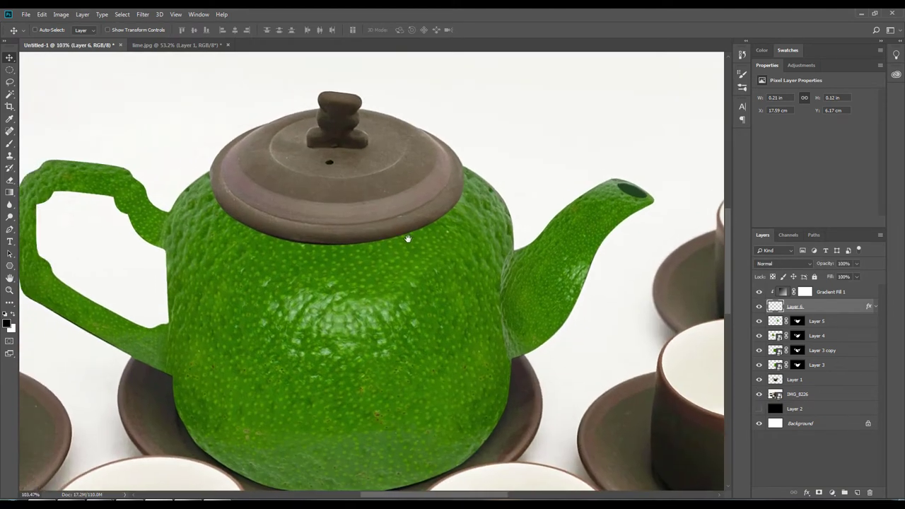
{"action": "scroll", "coordinate": [458, 262], "scroll_direction": "up", "scroll_amount": 1}
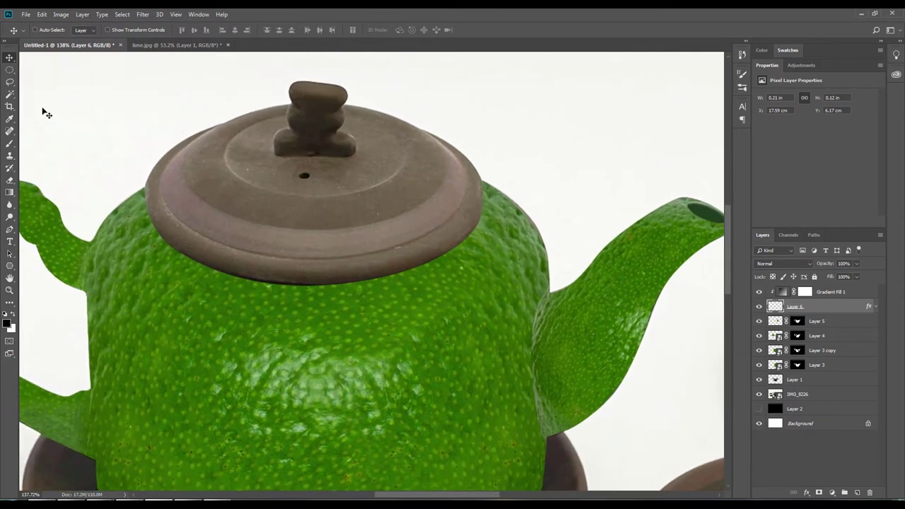
Step: Draw an elliptical selection around the teapot lid on the photo layer
{"action": "left_click", "coordinate": [10, 70]}
{"action": "left_click", "coordinate": [792, 379]}
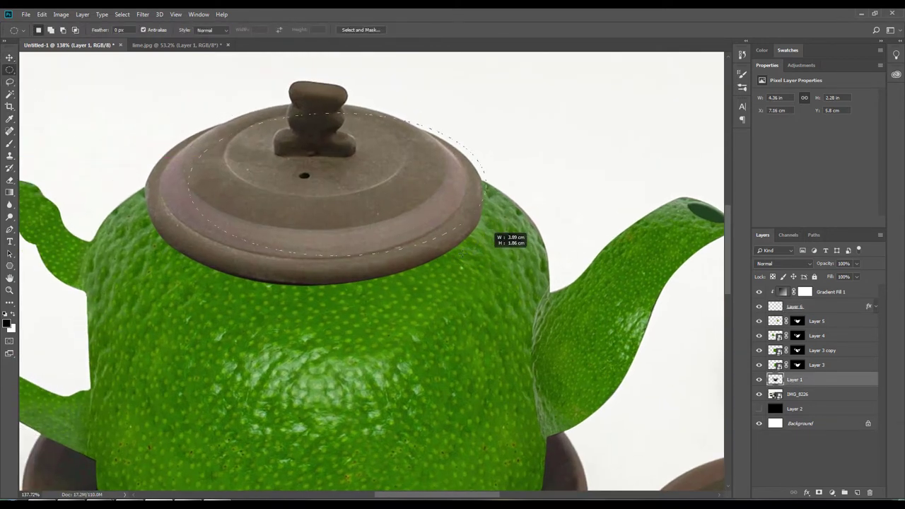
{"action": "mouse_move", "coordinate": [462, 254]}
{"action": "left_mouse_down"}
{"action": "mouse_move", "coordinate": [450, 255]}
{"action": "mouse_move", "coordinate": [469, 257]}
{"action": "left_mouse_up"}
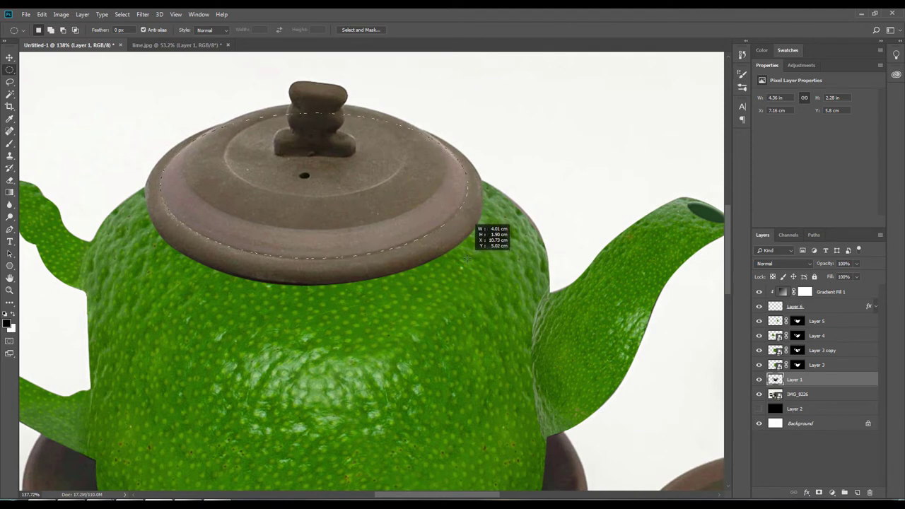
{"action": "left_click_drag", "start_coordinate": [468, 259], "coordinate": [465, 261]}
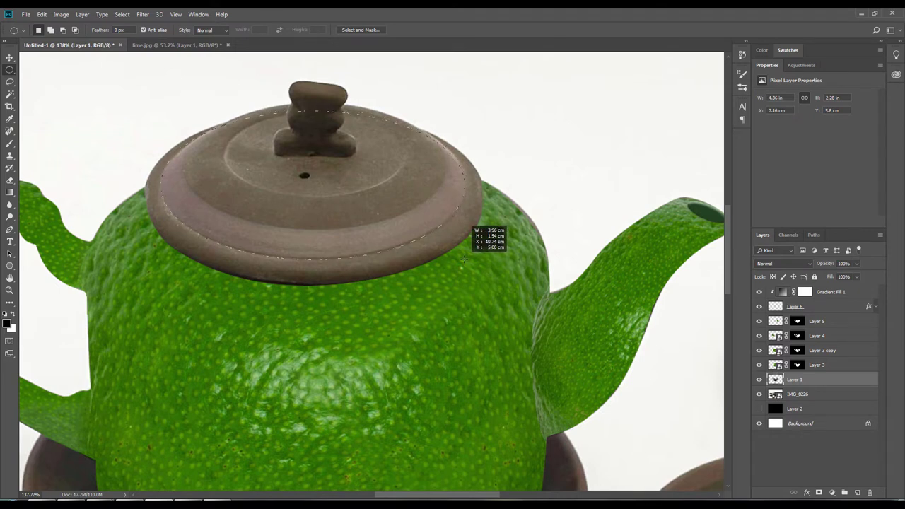
{"action": "left_click_drag", "start_coordinate": [465, 258], "coordinate": [464, 260]}
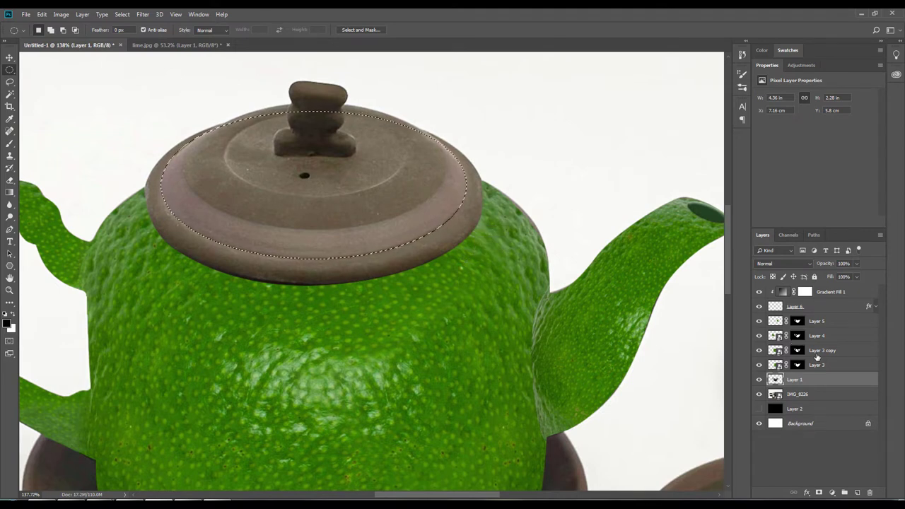
Step: Fill the lid ellipse black on a new layer, Layer 7, and scale it up slightly
{"action": "left_click", "coordinate": [831, 291]}
{"action": "key", "text": "ctrl+shift+n"}
{"action": "key", "text": "Return"}
{"action": "key", "text": "alt+BackSpace"}
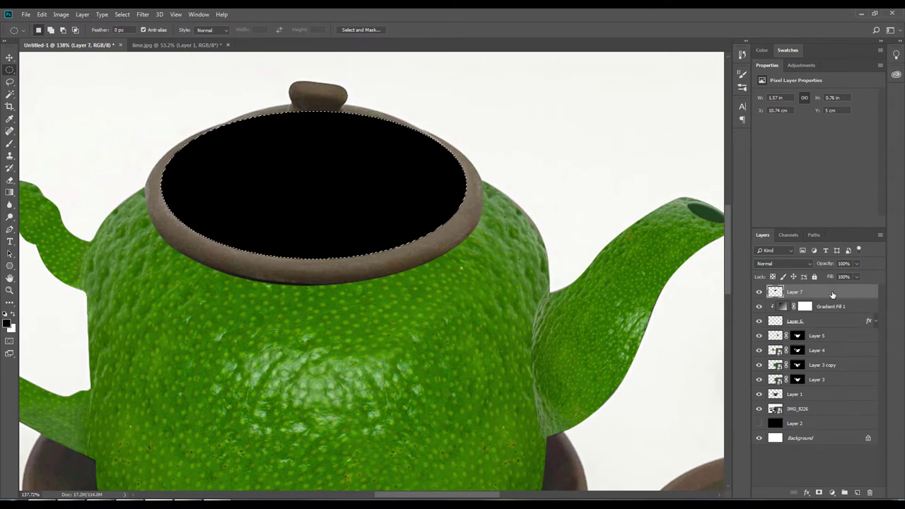
{"action": "left_click", "coordinate": [9, 57]}
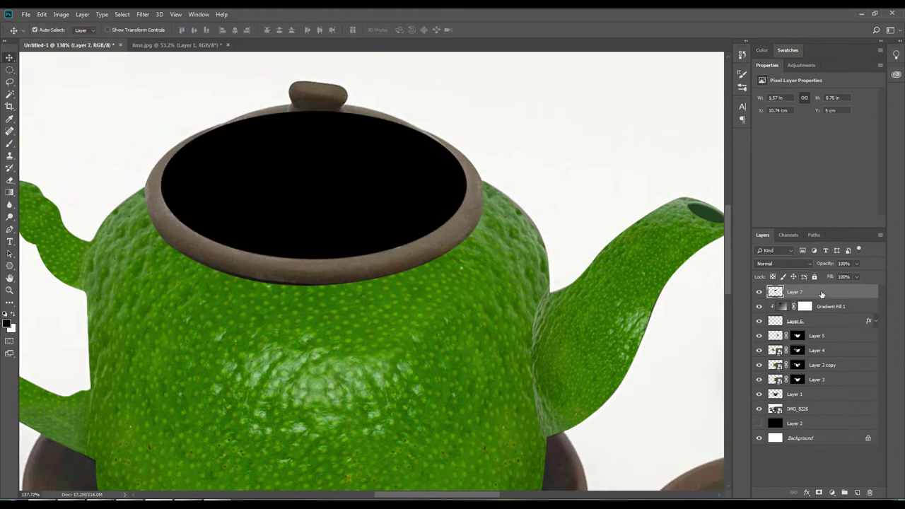
{"action": "key", "text": "ctrl+t"}
{"action": "left_click_drag", "start_coordinate": [467, 111], "coordinate": [468, 113]}
{"action": "key", "text": "Return"}
Step: Duplicate the ellipse as Layer 7 copy, enlarge it, and fill it with green sampled from the teapot
{"action": "key", "text": "ctrl+j"}
{"action": "key", "text": "ctrl+t"}
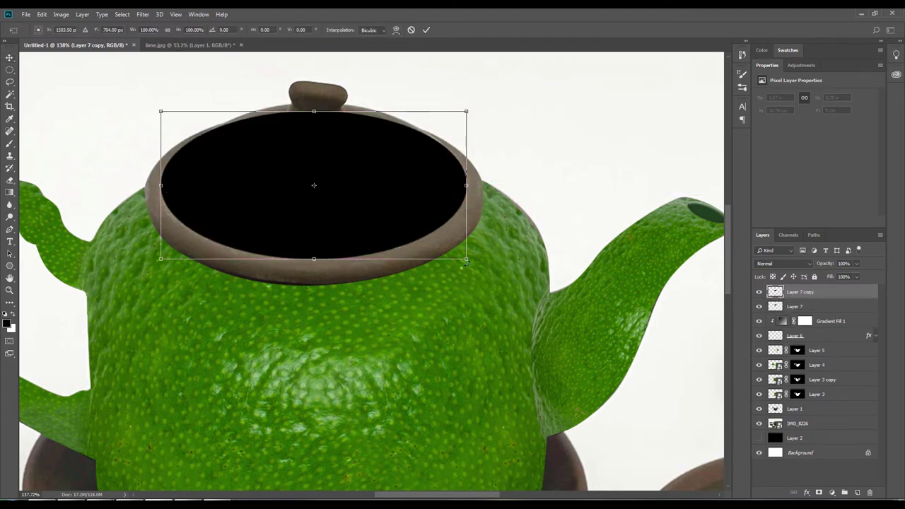
{"action": "left_click_drag", "start_coordinate": [466, 260], "coordinate": [488, 270]}
{"action": "key", "text": "Return"}
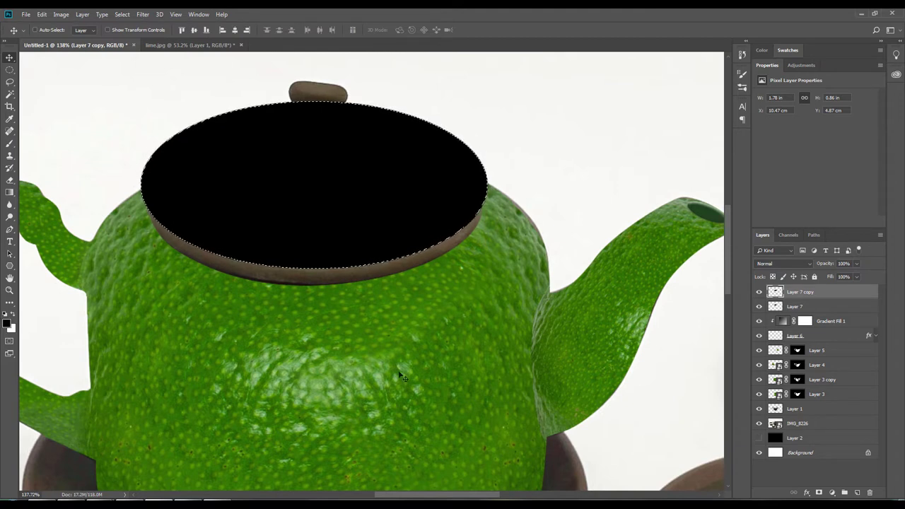
{"action": "key", "text": "i"}
{"action": "left_click", "coordinate": [440, 317]}
{"action": "key", "text": "alt+BackSpace"}
{"action": "key", "text": "ctrl+d"}
{"action": "key", "text": "v"}
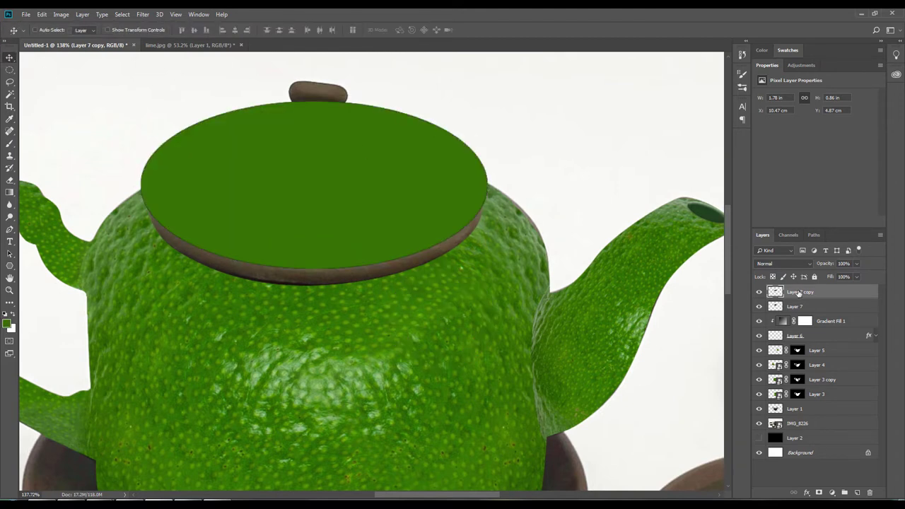
Step: Set the green ellipse to 48% opacity and move it down onto the lid
{"action": "left_click", "coordinate": [827, 306], "text": "shift"}
{"action": "left_click_drag", "start_coordinate": [859, 263], "coordinate": [840, 295]}
{"action": "left_click", "coordinate": [827, 291]}
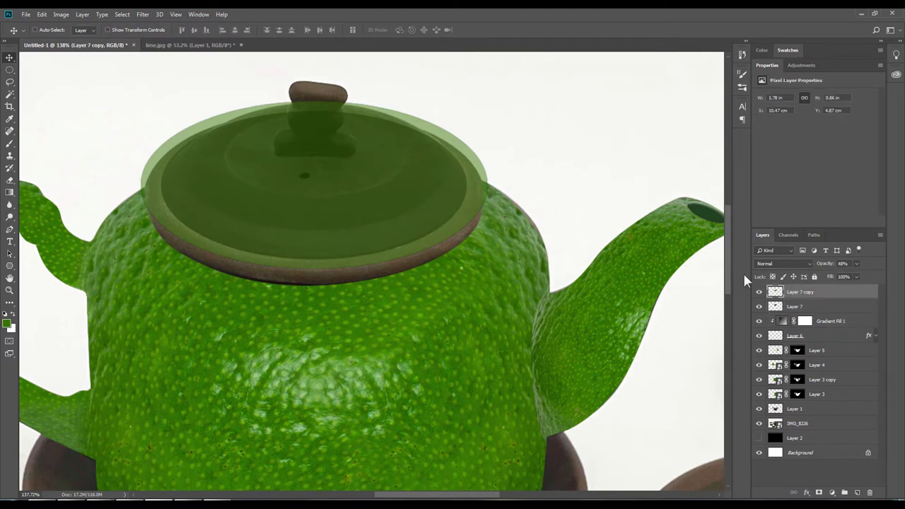
{"action": "left_click_drag", "start_coordinate": [375, 221], "coordinate": [371, 229]}
Step: Reshape the green ellipse taller and narrower to fit the lid's rim
{"action": "key", "text": "ctrl+t"}
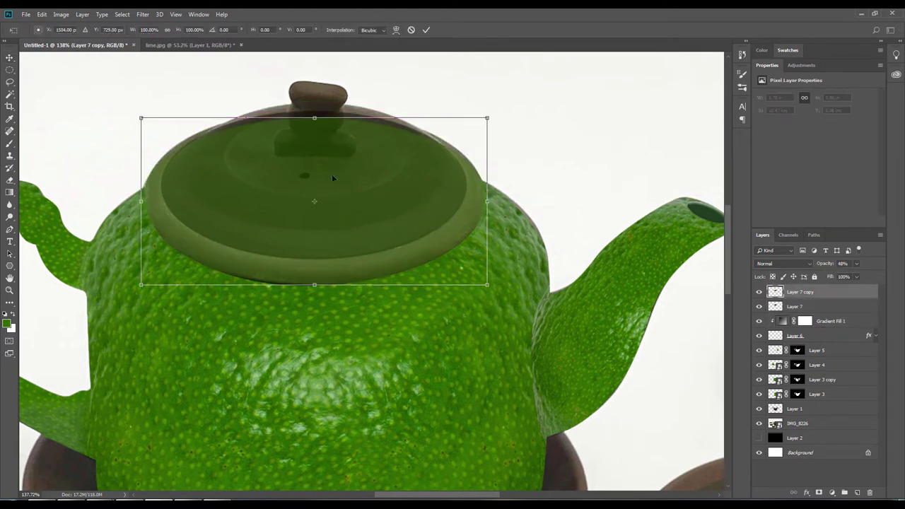
{"action": "left_click_drag", "start_coordinate": [314, 118], "coordinate": [314, 111]}
{"action": "left_click_drag", "start_coordinate": [314, 285], "coordinate": [314, 287]}
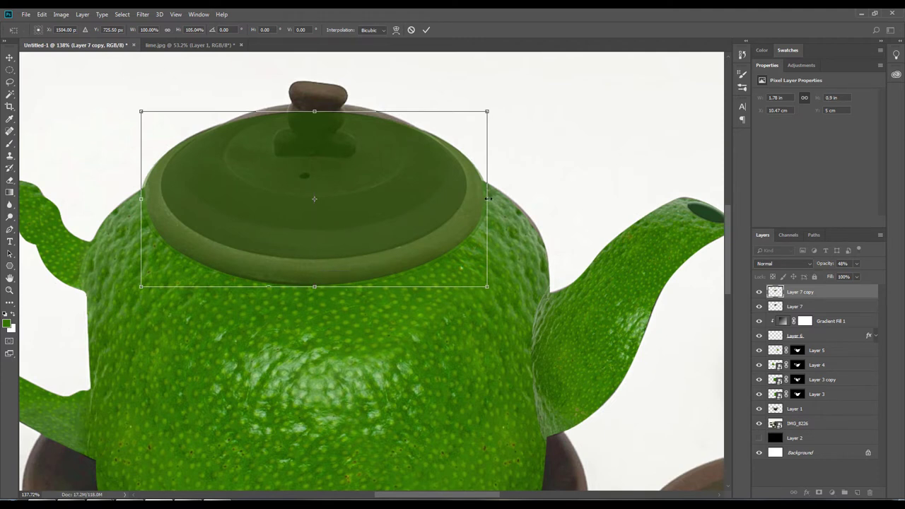
{"action": "left_click_drag", "start_coordinate": [488, 199], "coordinate": [484, 201]}
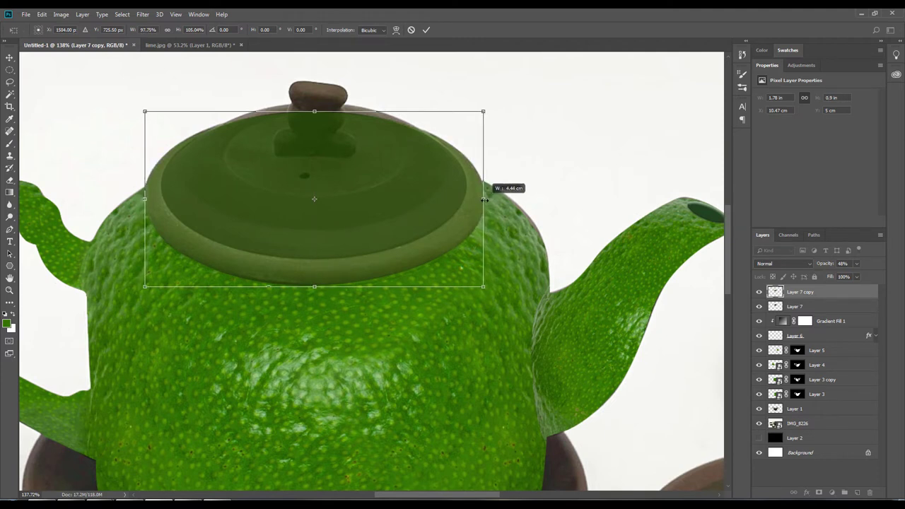
{"action": "left_click_drag", "start_coordinate": [314, 287], "coordinate": [315, 285]}
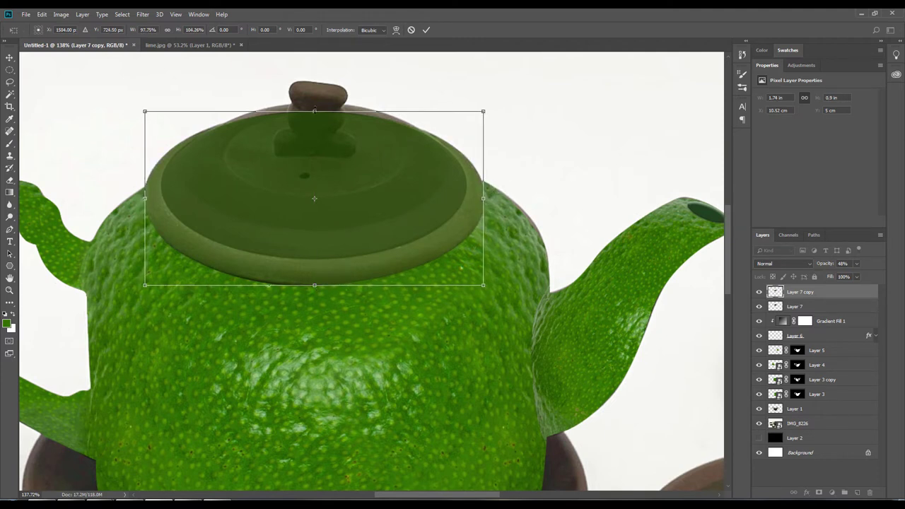
{"action": "left_click_drag", "start_coordinate": [314, 111], "coordinate": [314, 108]}
{"action": "key", "text": "Return"}
{"action": "scroll", "coordinate": [467, 199], "scroll_direction": "up", "scroll_amount": 1}
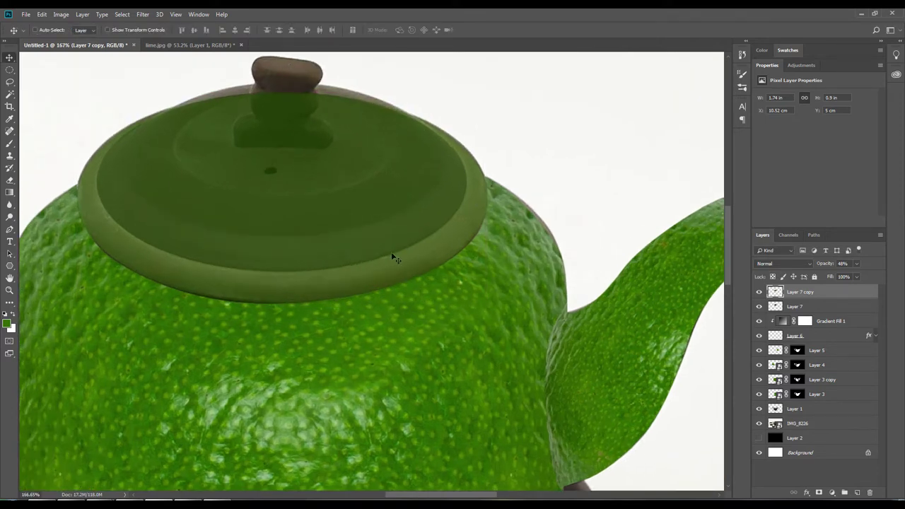
{"action": "left_click", "coordinate": [813, 306], "text": "shift"}
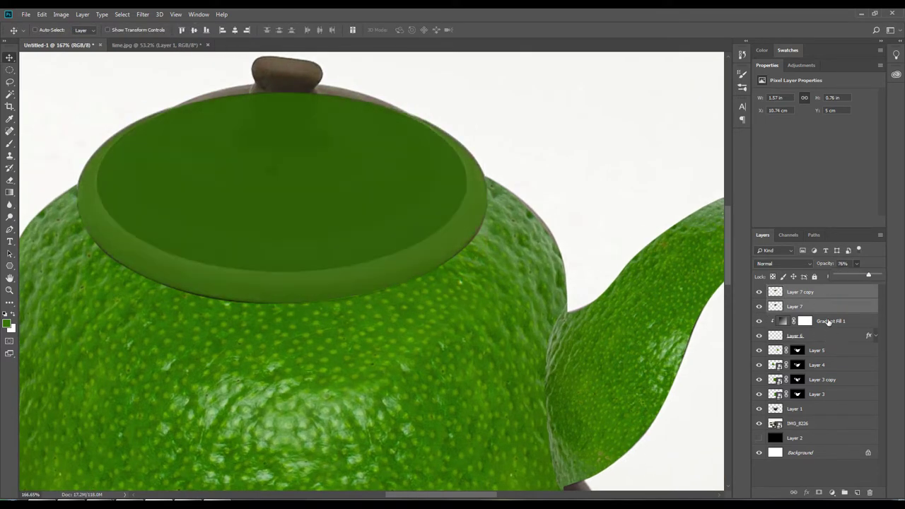
Step: Move Layer 7 copy below Layer 7, enlarge it slightly, and toggle the black ellipse to compare
{"action": "left_click_drag", "start_coordinate": [799, 292], "coordinate": [799, 313]}
{"action": "scroll", "coordinate": [207, 232], "scroll_direction": "down", "scroll_amount": 1}
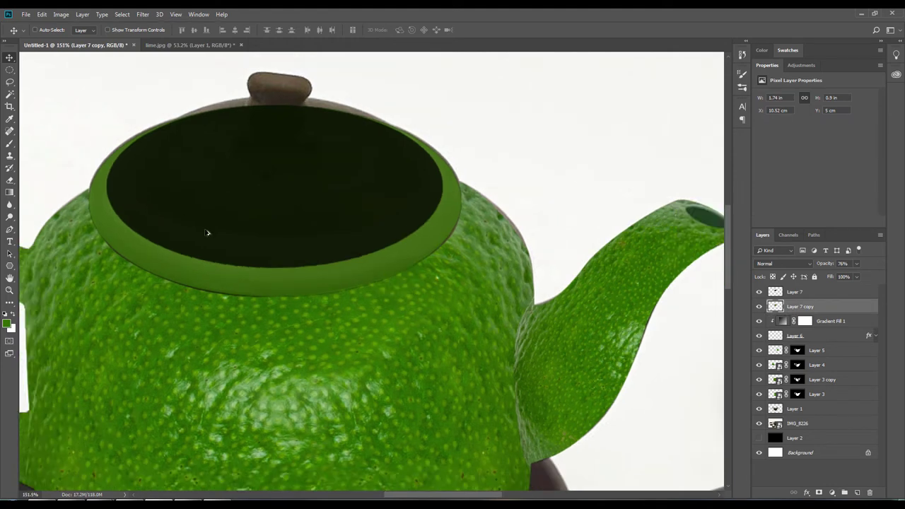
{"action": "key", "text": "ctrl+t"}
{"action": "left_click_drag", "start_coordinate": [460, 102], "coordinate": [463, 104]}
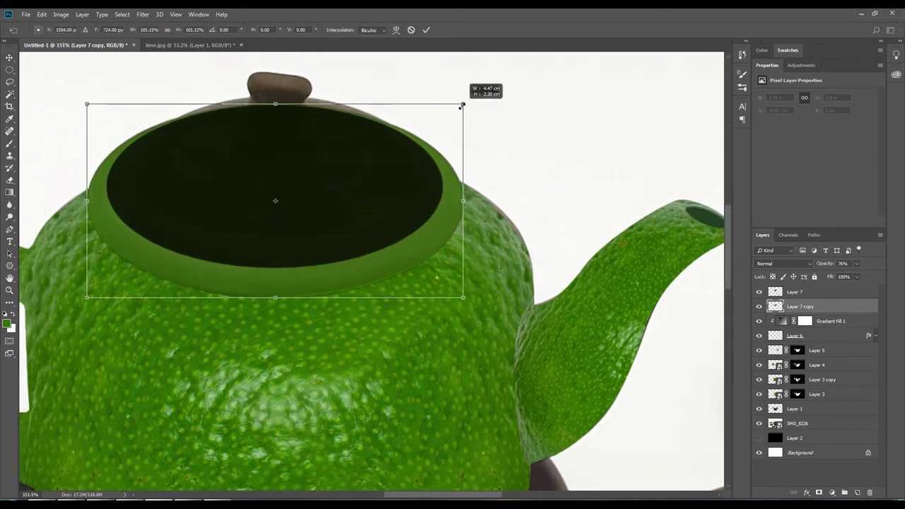
{"action": "key", "text": "Return"}
{"action": "mouse_move", "coordinate": [760, 292]}
{"action": "left_mouse_down"}
{"action": "mouse_move", "coordinate": [759, 306]}
{"action": "mouse_move", "coordinate": [760, 292]}
{"action": "left_mouse_up"}
{"action": "scroll", "coordinate": [384, 242], "scroll_direction": "up", "scroll_amount": 1}
{"action": "scroll", "coordinate": [384, 243], "scroll_direction": "up", "scroll_amount": 1}
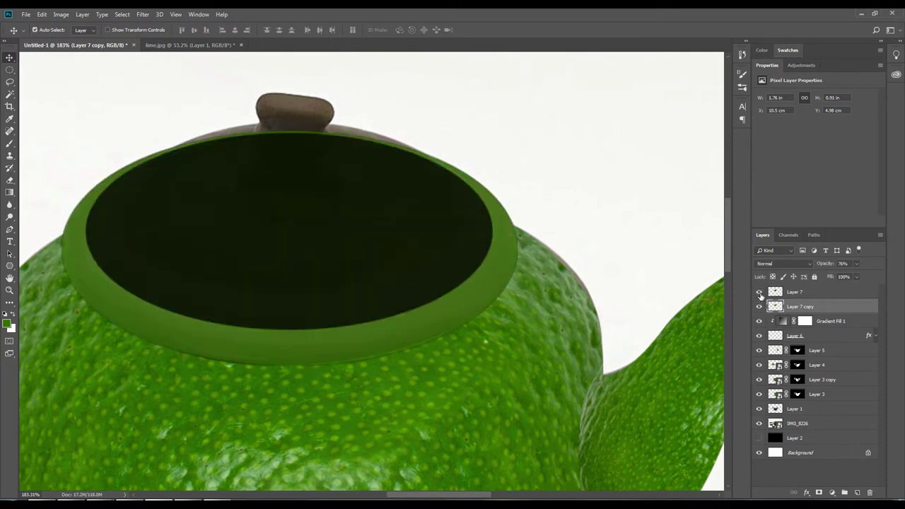
{"action": "left_click", "coordinate": [759, 292]}
{"action": "left_click", "coordinate": [759, 292]}
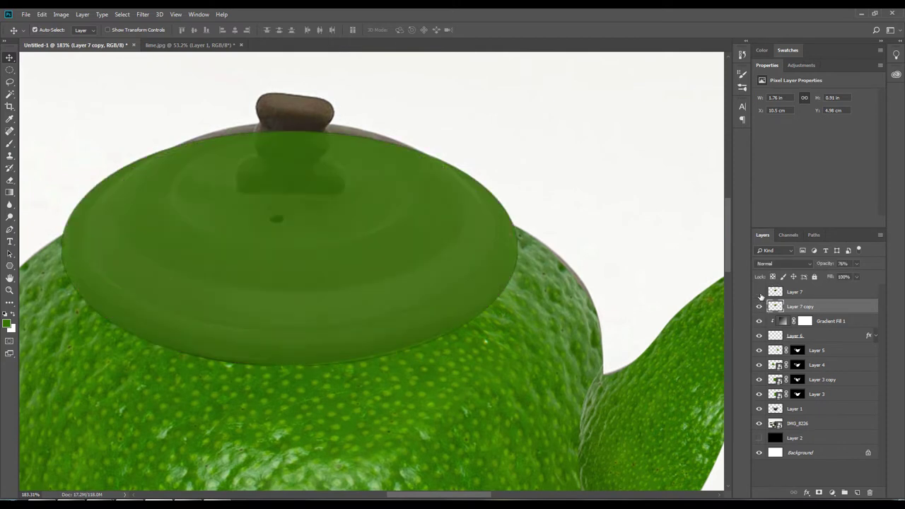
Step: Magic Wand the inner lid area, delete the green inside it, and hide the black ellipse layer
{"action": "left_click", "coordinate": [9, 93]}
{"action": "left_click", "coordinate": [448, 251]}
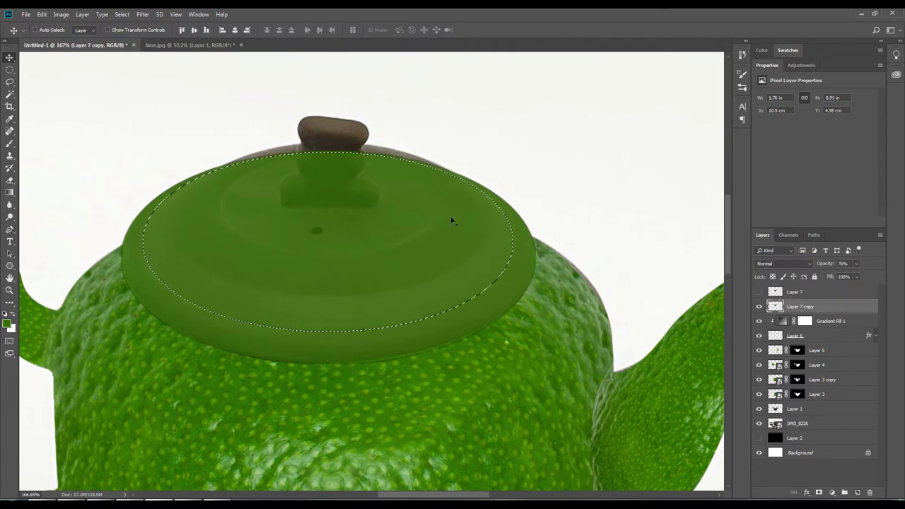
{"action": "key", "text": "Delete"}
{"action": "scroll", "coordinate": [385, 186], "scroll_direction": "down", "scroll_amount": 1}
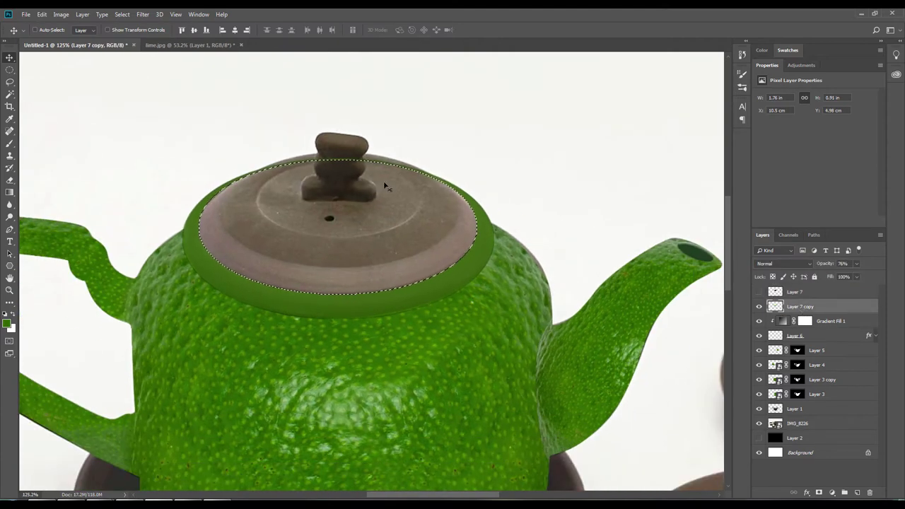
{"action": "key", "text": "ctrl+t"}
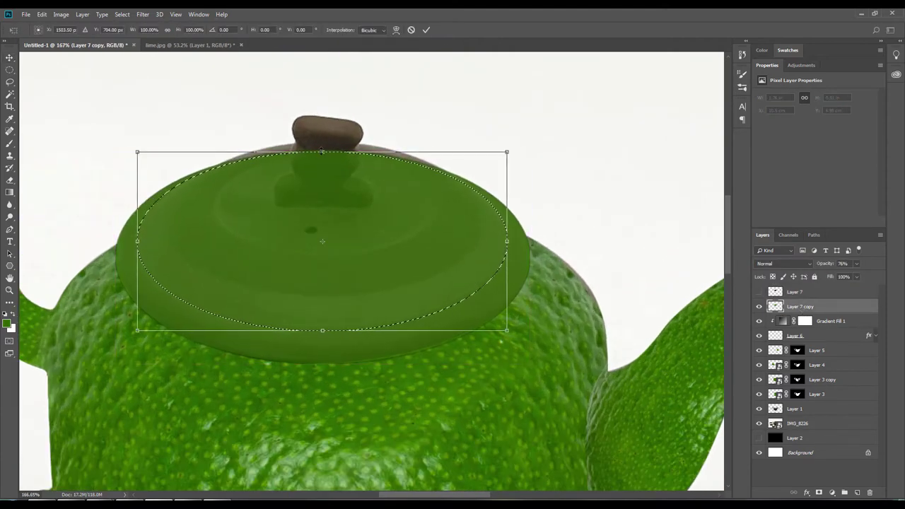
{"action": "key", "text": "Return"}
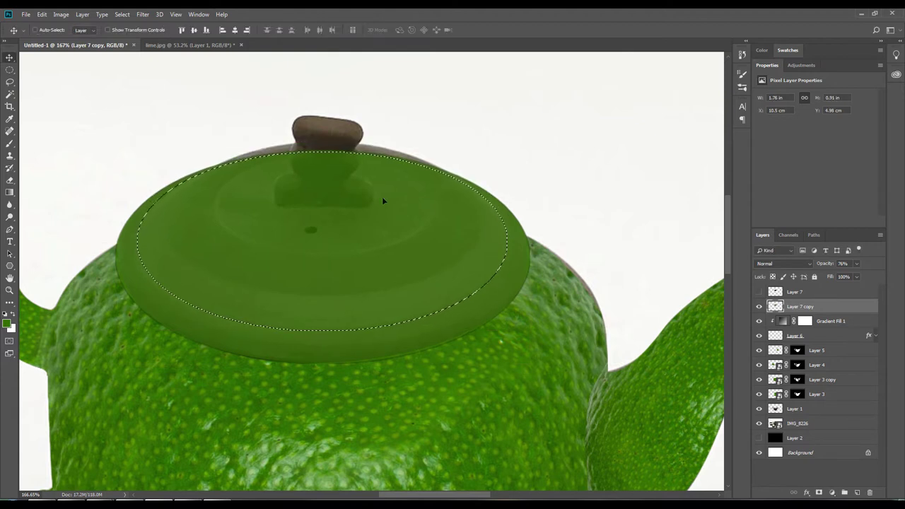
{"action": "left_click_drag", "start_coordinate": [382, 201], "coordinate": [408, 212]}
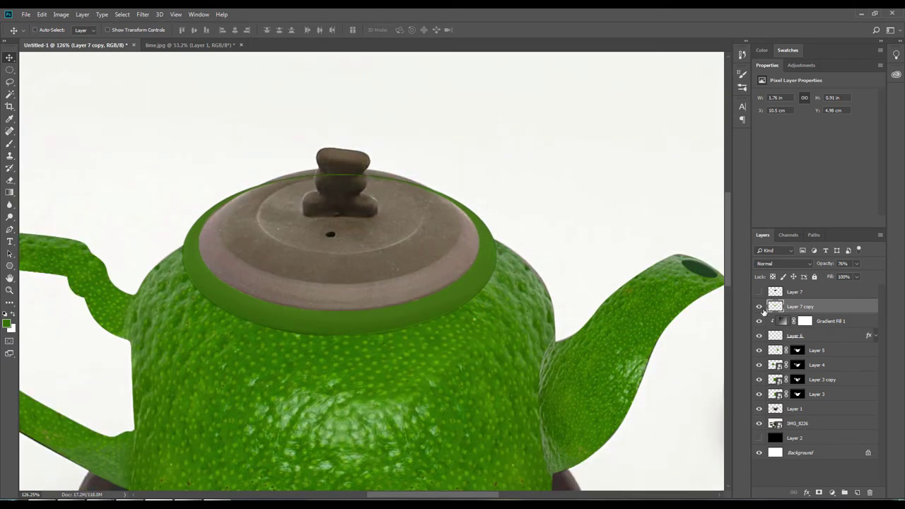
{"action": "left_click", "coordinate": [759, 291]}
Step: Drag the lime piece from the lime photo into the teapot document and shrink it to about 29%
{"action": "left_click", "coordinate": [188, 45]}
{"action": "mouse_move", "coordinate": [396, 276]}
{"action": "left_mouse_down"}
{"action": "mouse_move", "coordinate": [111, 50]}
{"action": "mouse_move", "coordinate": [539, 255]}
{"action": "left_mouse_up"}
{"action": "key", "text": "ctrl+0"}
{"action": "key", "text": "ctrl+t"}
{"action": "mouse_move", "coordinate": [612, 125]}
{"action": "left_mouse_down"}
{"action": "mouse_move", "coordinate": [544, 221]}
{"action": "mouse_move", "coordinate": [521, 300]}
{"action": "mouse_move", "coordinate": [470, 241]}
{"action": "mouse_move", "coordinate": [491, 247]}
{"action": "left_mouse_up"}
{"action": "key", "text": "Return"}
{"action": "scroll", "coordinate": [512, 279], "scroll_direction": "up", "scroll_amount": 3}
Step: Distort and skew the lime piece's corners into a curled petal shape
{"action": "key", "text": "ctrl+t"}
{"action": "left_click_drag", "start_coordinate": [514, 336], "coordinate": [504, 326]}
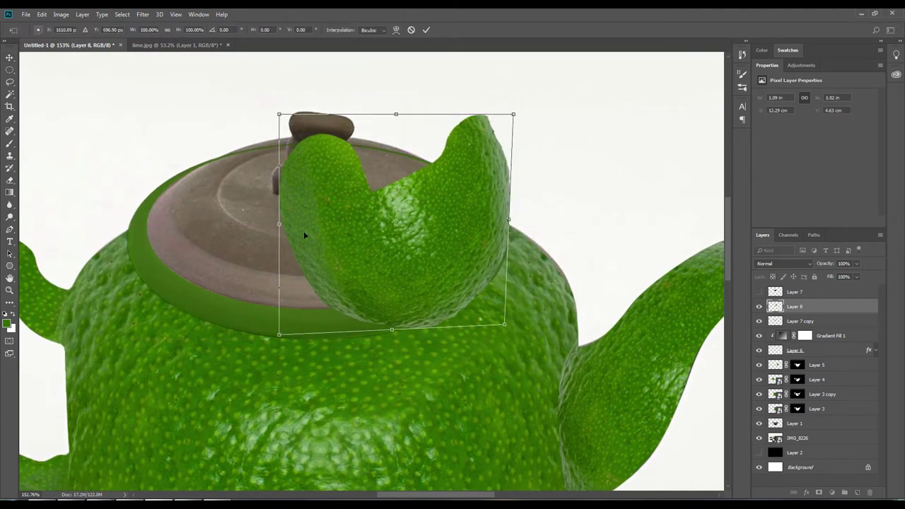
{"action": "left_click_drag", "start_coordinate": [304, 235], "coordinate": [288, 225]}
{"action": "left_click_drag", "start_coordinate": [283, 116], "coordinate": [283, 131]}
{"action": "mouse_move", "coordinate": [513, 114]}
{"action": "left_mouse_down"}
{"action": "mouse_move", "coordinate": [515, 139]}
{"action": "mouse_move", "coordinate": [481, 145]}
{"action": "left_mouse_up"}
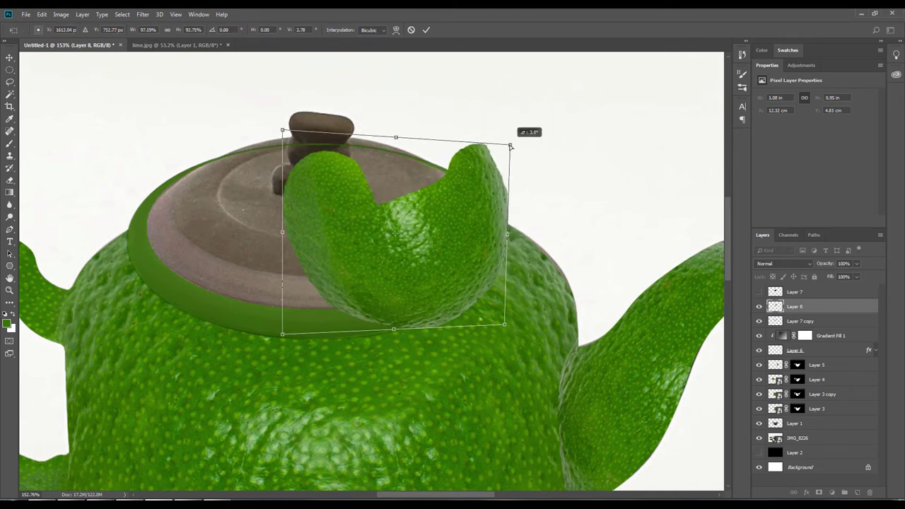
{"action": "key", "text": "Return"}
Step: Duplicate the petal to the left, then rotate, resize and widen the copy onto the lid
{"action": "left_click_drag", "start_coordinate": [478, 263], "coordinate": [384, 267]}
{"action": "key", "text": "ctrl+t"}
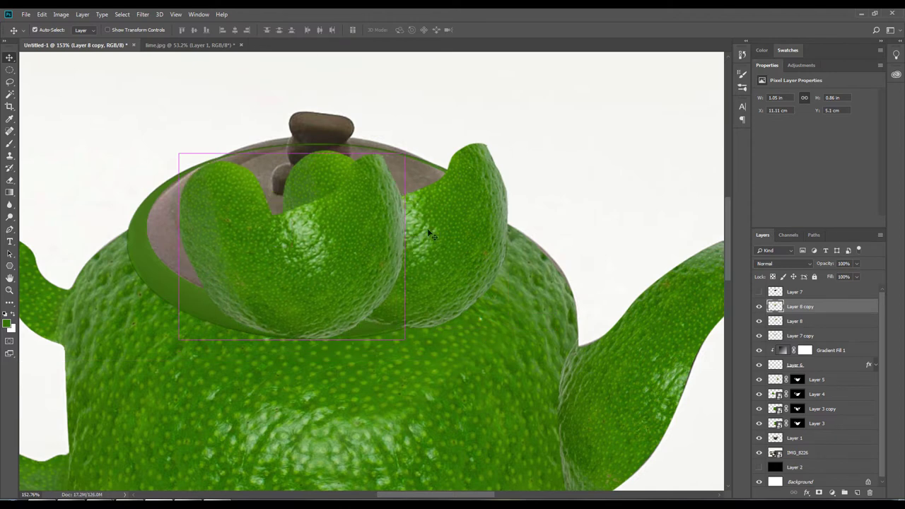
{"action": "mouse_move", "coordinate": [429, 233]}
{"action": "left_mouse_down"}
{"action": "mouse_move", "coordinate": [444, 201]}
{"action": "mouse_move", "coordinate": [423, 316]}
{"action": "mouse_move", "coordinate": [417, 282]}
{"action": "left_mouse_up"}
{"action": "key", "text": "Return"}
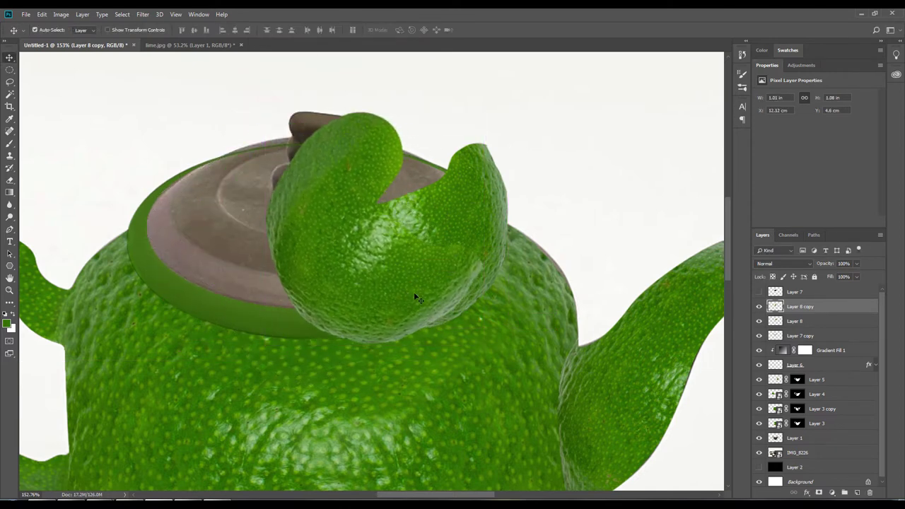
{"action": "key", "text": "ctrl+t"}
{"action": "left_click_drag", "start_coordinate": [373, 352], "coordinate": [374, 333]}
{"action": "left_click_drag", "start_coordinate": [412, 216], "coordinate": [411, 207]}
{"action": "left_click_drag", "start_coordinate": [262, 230], "coordinate": [253, 230]}
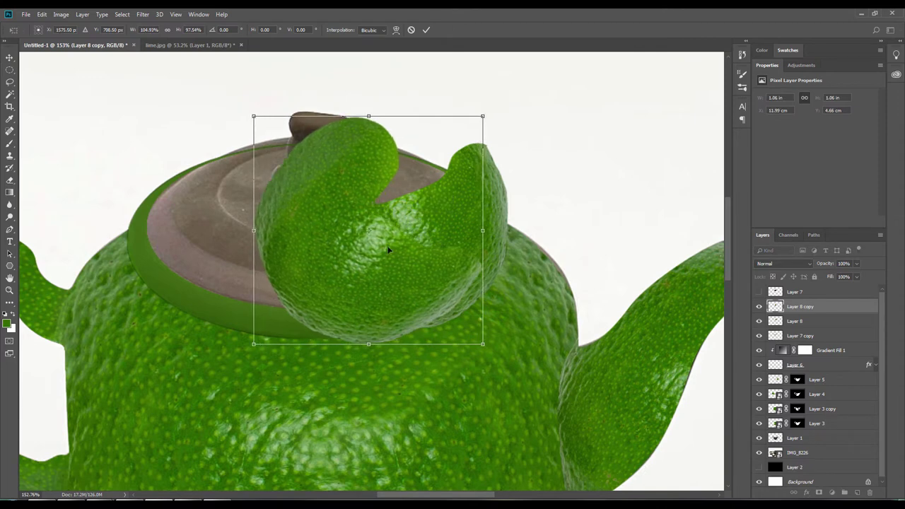
{"action": "key", "text": "Return"}
{"action": "left_click_drag", "start_coordinate": [419, 246], "coordinate": [416, 249]}
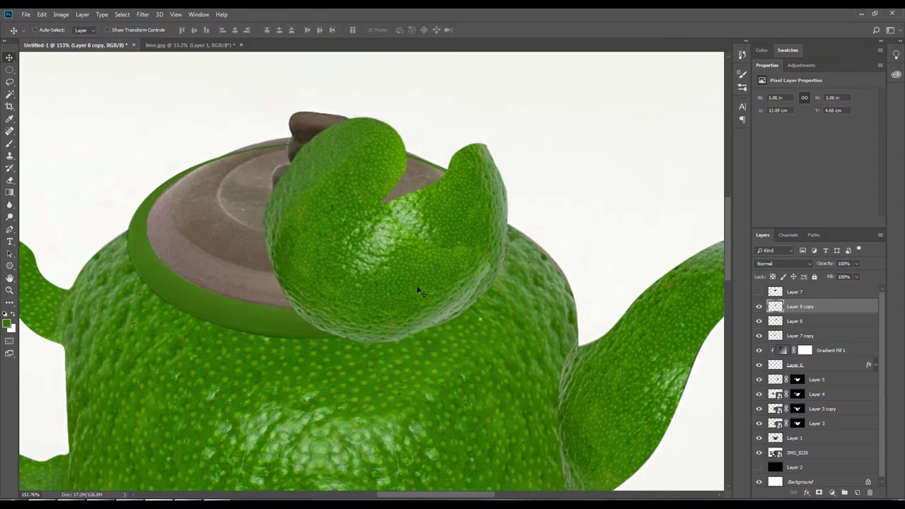
Step: Duplicate a third petal, rotate it about -54° and warp it around the lid
{"action": "left_click_drag", "start_coordinate": [403, 292], "coordinate": [324, 291]}
{"action": "key", "text": "ctrl+t"}
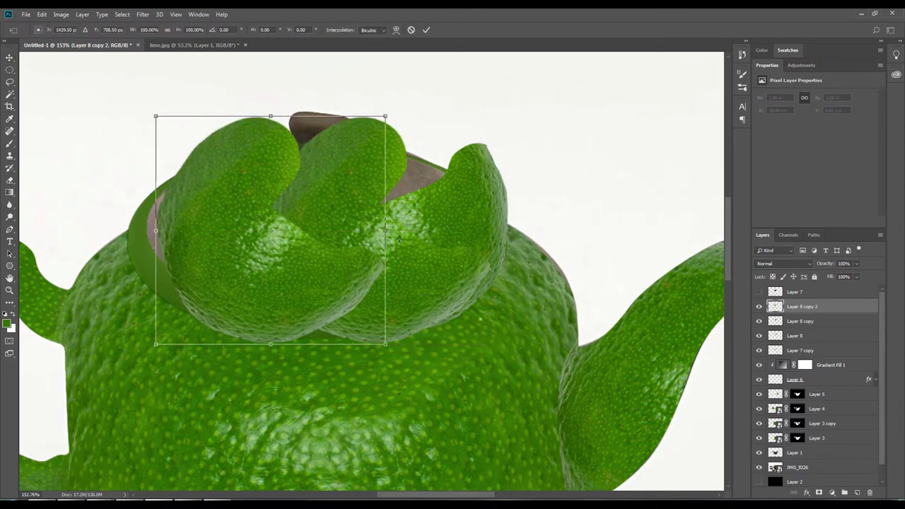
{"action": "left_click_drag", "start_coordinate": [405, 132], "coordinate": [247, 94]}
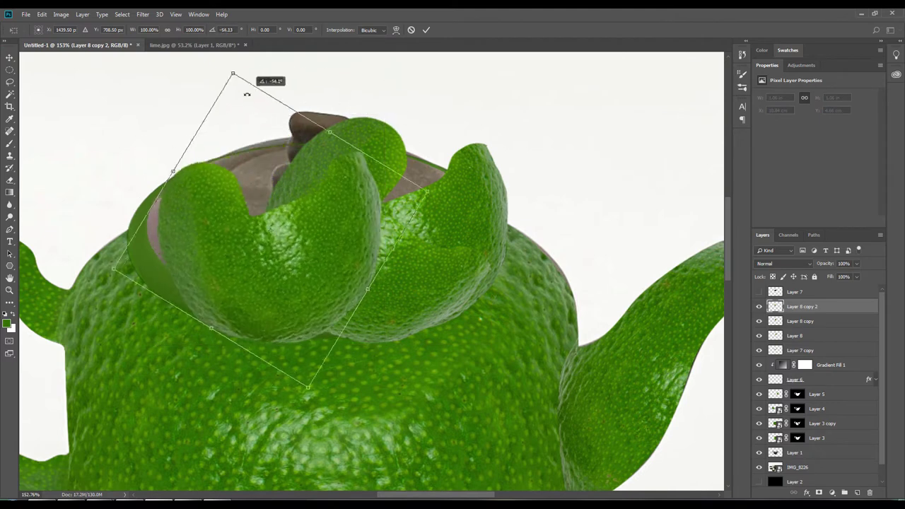
{"action": "right_click", "coordinate": [363, 283]}
{"action": "left_click", "coordinate": [385, 343]}
{"action": "left_click_drag", "start_coordinate": [347, 322], "coordinate": [363, 304]}
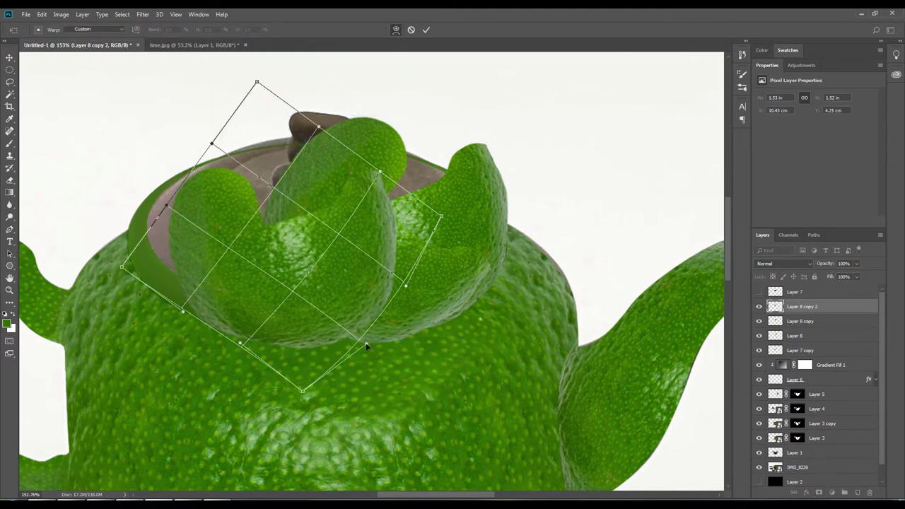
{"action": "right_click", "coordinate": [364, 304]}
{"action": "key", "text": "Return"}
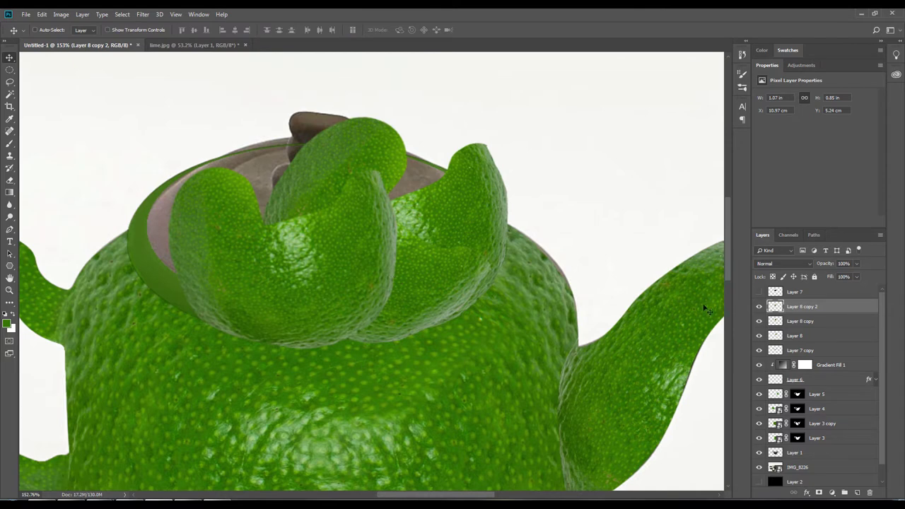
Step: Duplicate a fourth peel petal, then rotate and position it on the lid
{"action": "left_click_drag", "start_coordinate": [340, 213], "coordinate": [201, 210]}
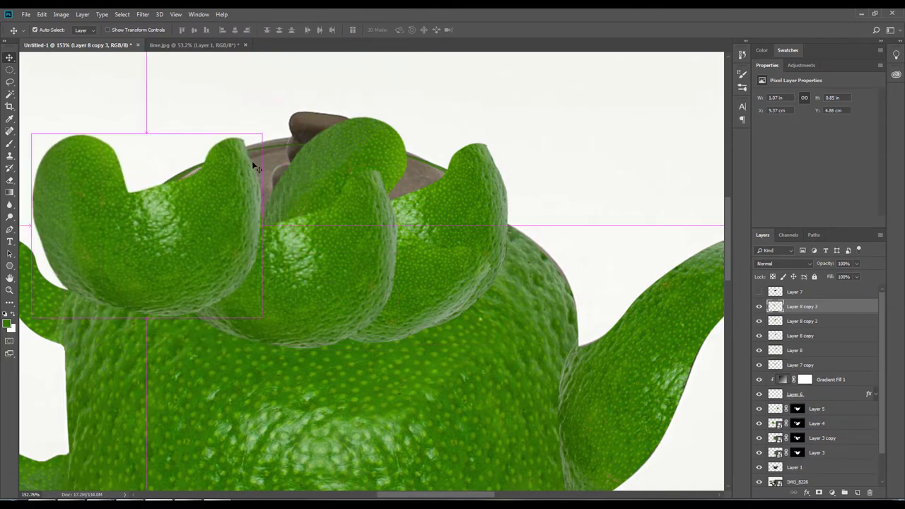
{"action": "key", "text": "ctrl+t"}
{"action": "left_click_drag", "start_coordinate": [298, 195], "coordinate": [318, 200]}
{"action": "key", "text": "Return"}
{"action": "left_click_drag", "start_coordinate": [172, 259], "coordinate": [176, 239]}
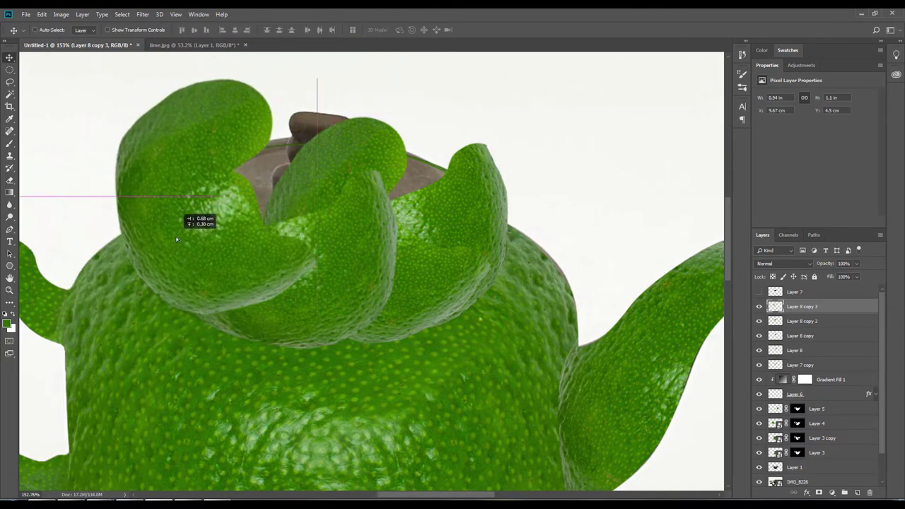
Step: Rotate the Layer 8 copy 2 petal about 26° and move it down-left onto the others
{"action": "left_click", "coordinate": [353, 297]}
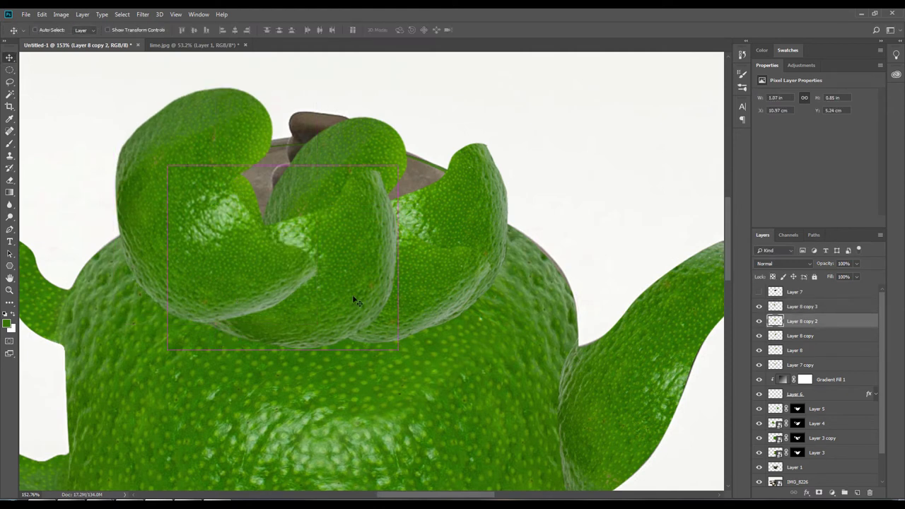
{"action": "key", "text": "ctrl+t"}
{"action": "left_click_drag", "start_coordinate": [424, 157], "coordinate": [476, 241]}
{"action": "key", "text": "Return"}
{"action": "left_click_drag", "start_coordinate": [353, 240], "coordinate": [302, 291]}
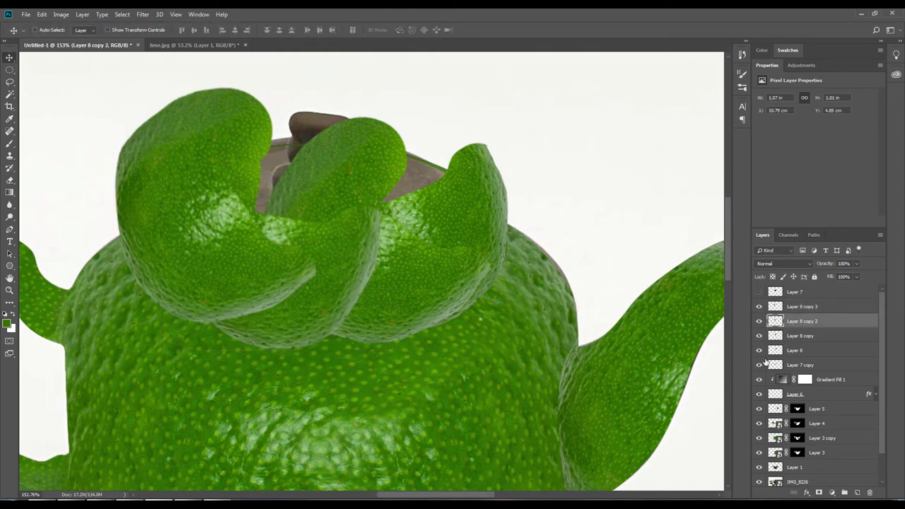
{"action": "left_click", "coordinate": [209, 184], "text": "ctrl"}
{"action": "key", "text": "e"}
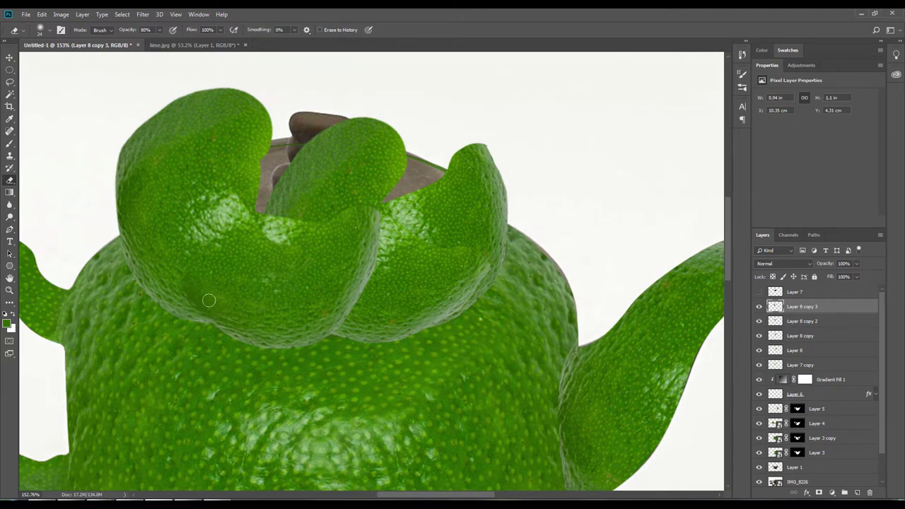
Step: Erase the hard seam between overlapping petals on Layer 8 copy 2
{"action": "key", "text": "s"}
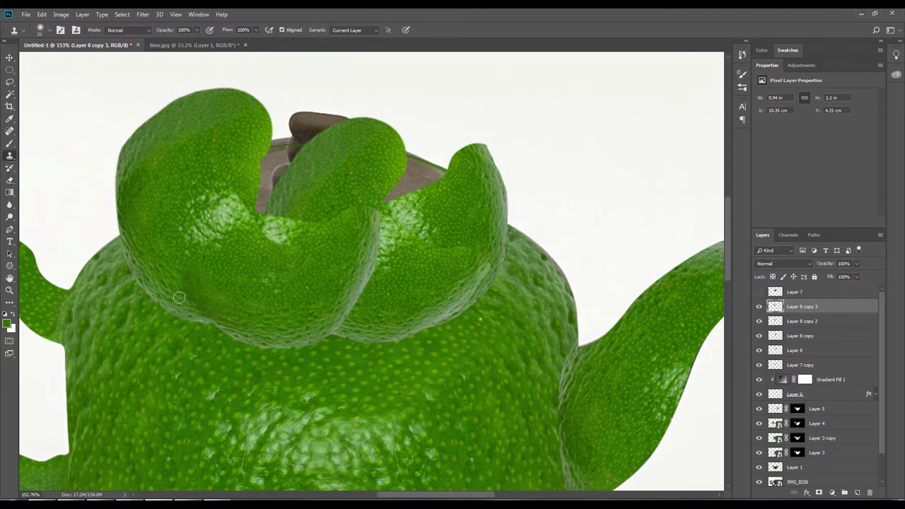
{"action": "scroll", "coordinate": [181, 296], "scroll_direction": "up", "scroll_amount": 2}
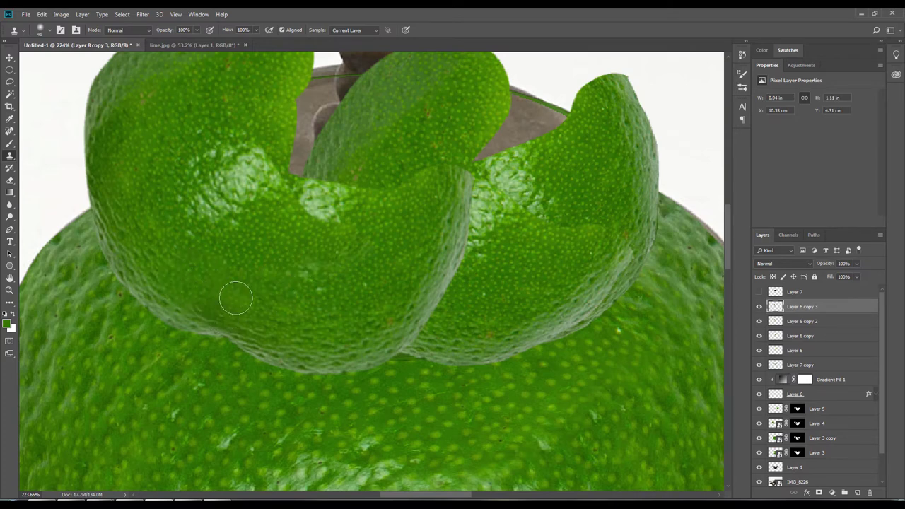
{"action": "scroll", "coordinate": [279, 330], "scroll_direction": "down", "scroll_amount": 3}
{"action": "left_click_drag", "start_coordinate": [286, 326], "coordinate": [261, 310]}
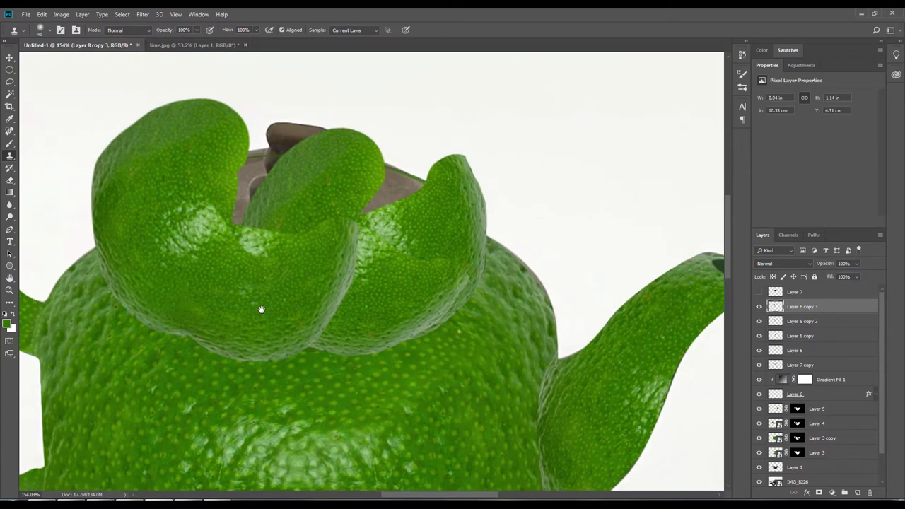
{"action": "left_click", "coordinate": [10, 56]}
{"action": "left_click_drag", "start_coordinate": [342, 289], "coordinate": [319, 286]}
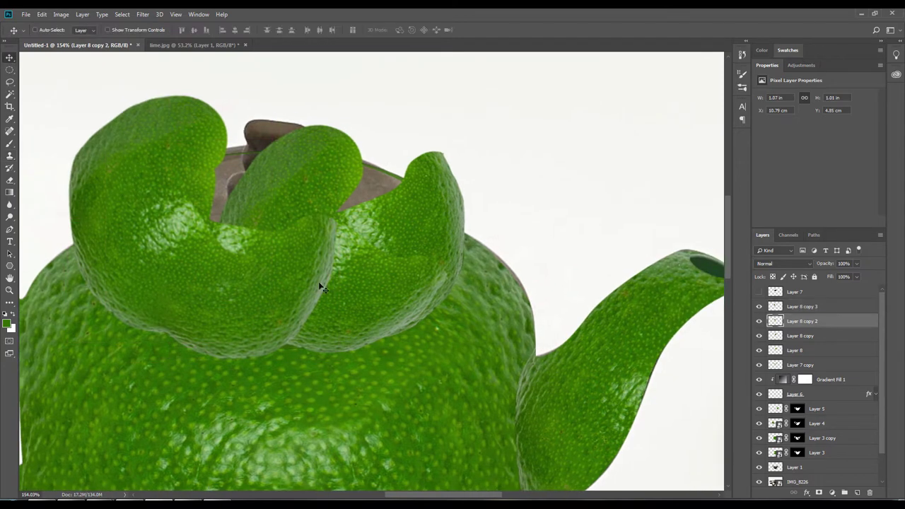
{"action": "left_click", "coordinate": [10, 181]}
{"action": "scroll", "coordinate": [299, 273], "scroll_direction": "up", "scroll_amount": 3}
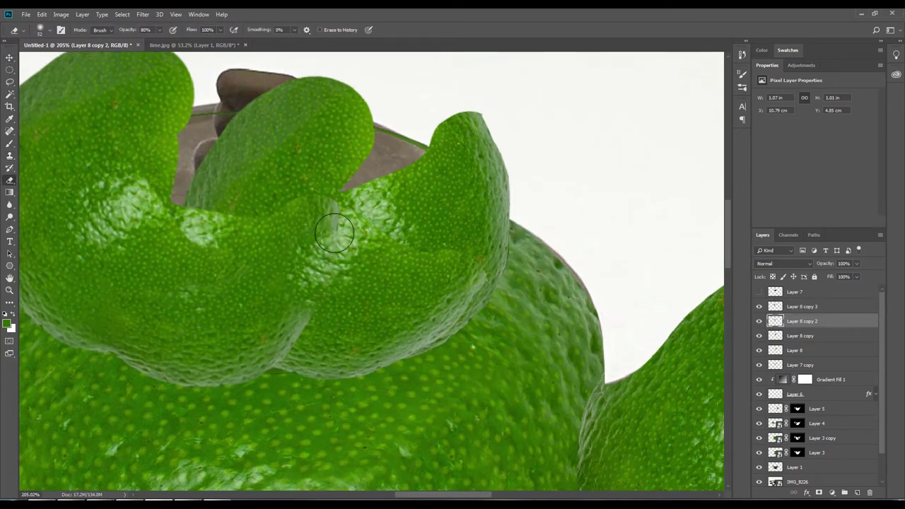
{"action": "mouse_move", "coordinate": [335, 232]}
{"action": "left_mouse_down"}
{"action": "mouse_move", "coordinate": [293, 202]}
{"action": "mouse_move", "coordinate": [283, 319]}
{"action": "mouse_move", "coordinate": [264, 337]}
{"action": "left_mouse_up"}
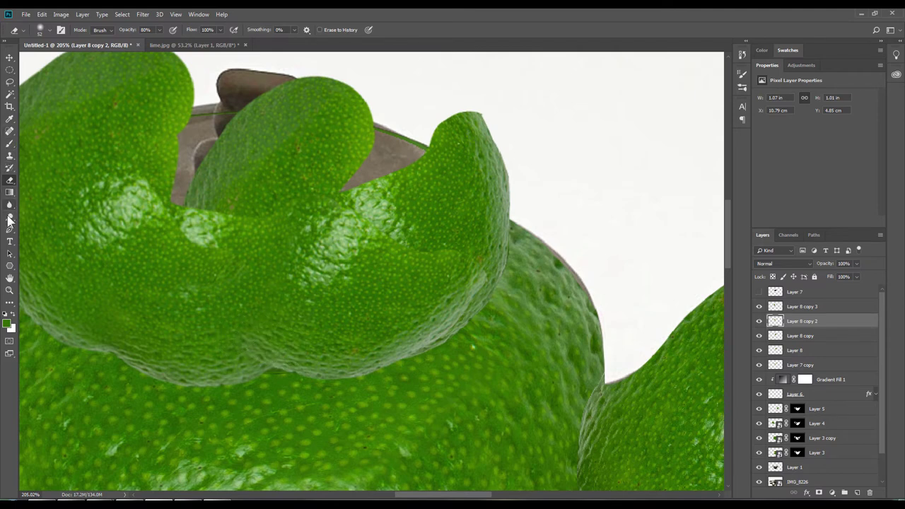
Step: Clone peel texture over the overlaps, then begin erasing edges on the Layer 8 copy 3 petal
{"action": "left_click", "coordinate": [10, 156]}
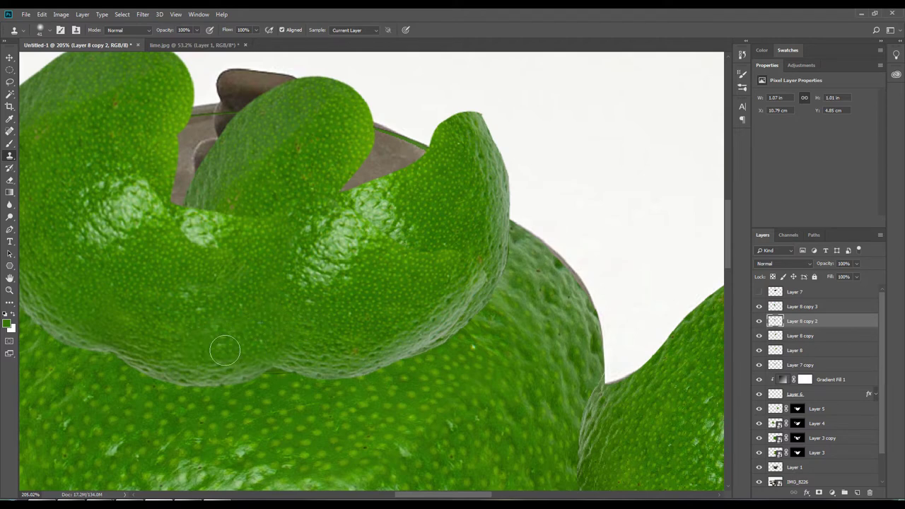
{"action": "scroll", "coordinate": [275, 329], "scroll_direction": "left", "scroll_amount": 2}
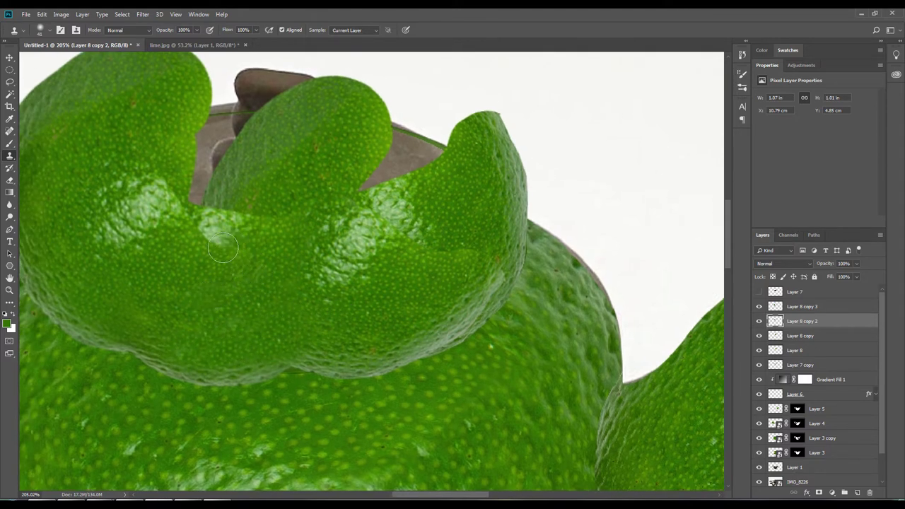
{"action": "left_click", "coordinate": [205, 259], "text": "alt"}
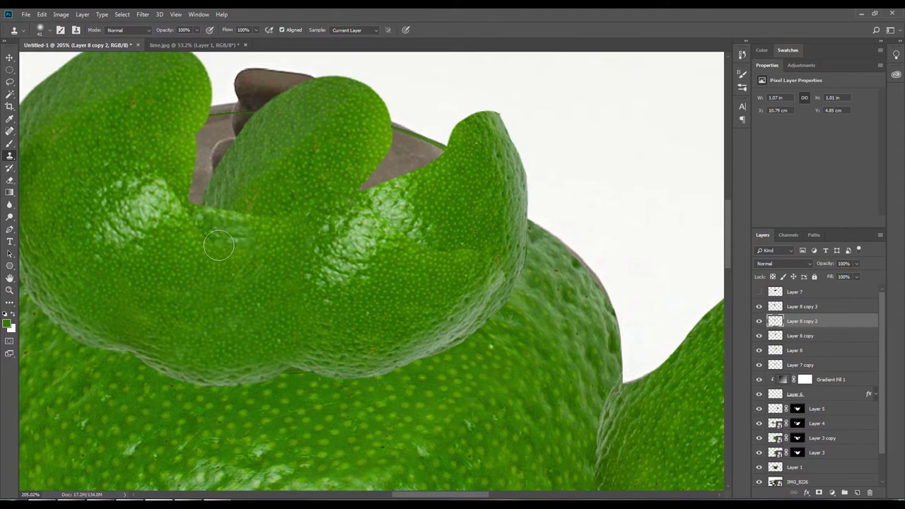
{"action": "scroll", "coordinate": [218, 245], "scroll_direction": "right", "scroll_amount": 5}
{"action": "key", "text": "v"}
{"action": "left_click_drag", "start_coordinate": [135, 212], "coordinate": [35, 219]}
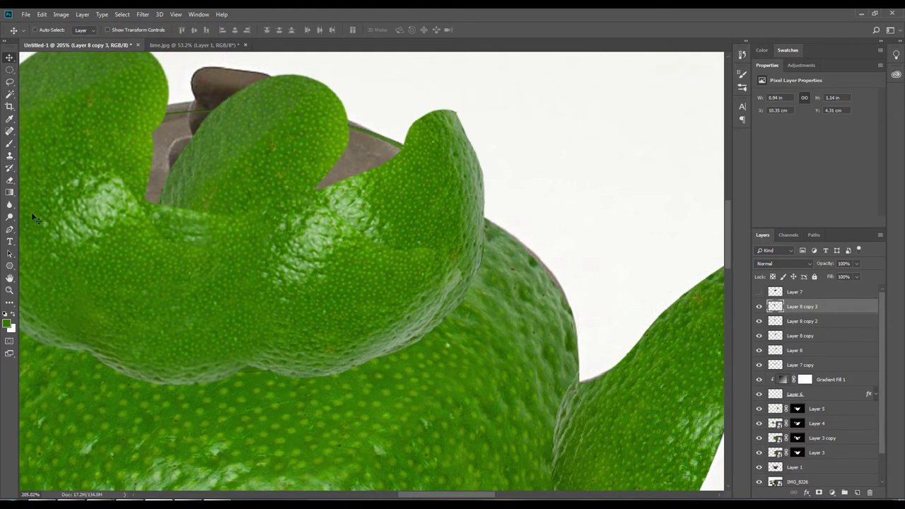
{"action": "left_click", "coordinate": [9, 182]}
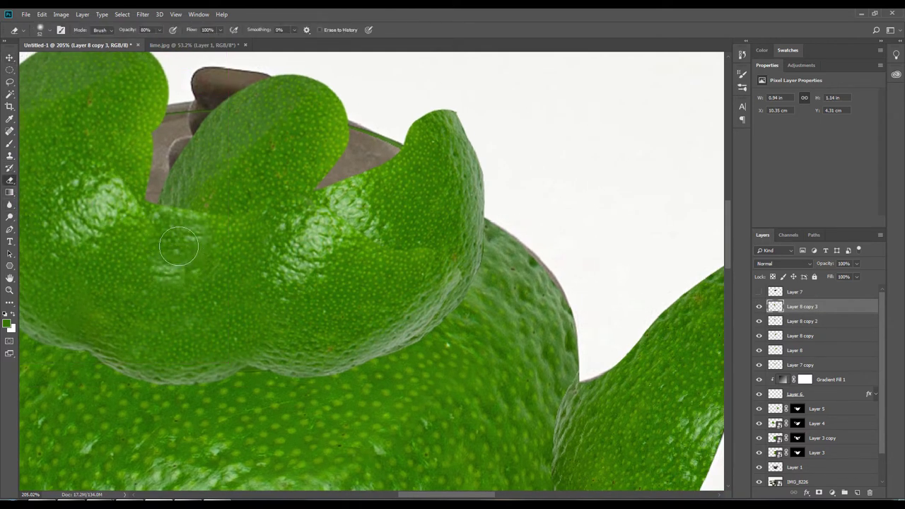
Step: Erase the overlapping edges of the Layer 8 copy and Layer 8 copy 2 petals
{"action": "left_click_drag", "start_coordinate": [332, 292], "coordinate": [297, 296]}
{"action": "key", "text": "v"}
{"action": "left_click", "coordinate": [380, 282], "text": "ctrl"}
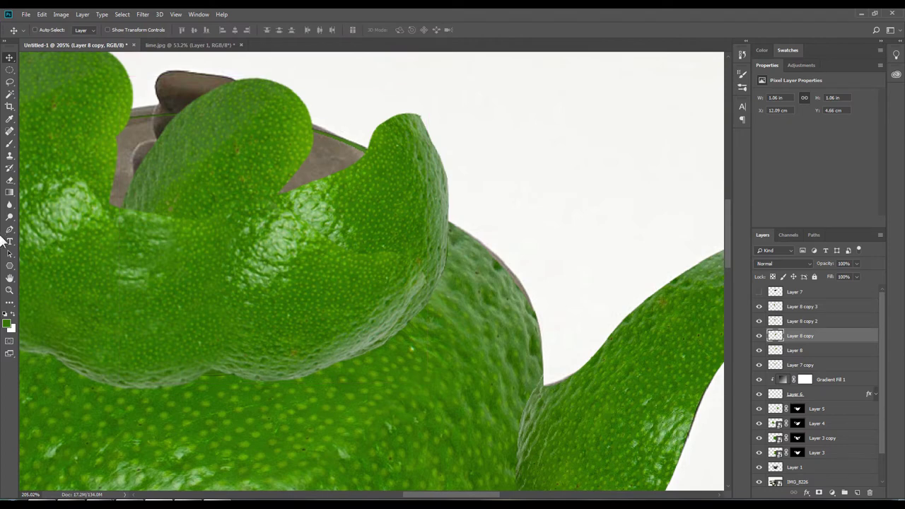
{"action": "left_click", "coordinate": [9, 182]}
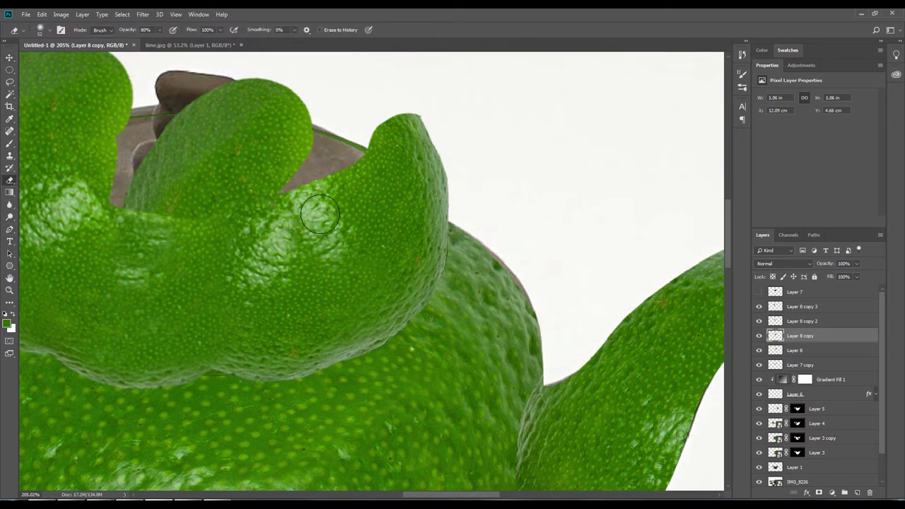
{"action": "scroll", "coordinate": [332, 241], "scroll_direction": "down", "scroll_amount": 2}
{"action": "scroll", "coordinate": [219, 262], "scroll_direction": "down", "scroll_amount": 2}
{"action": "scroll", "coordinate": [302, 284], "scroll_direction": "up", "scroll_amount": 2}
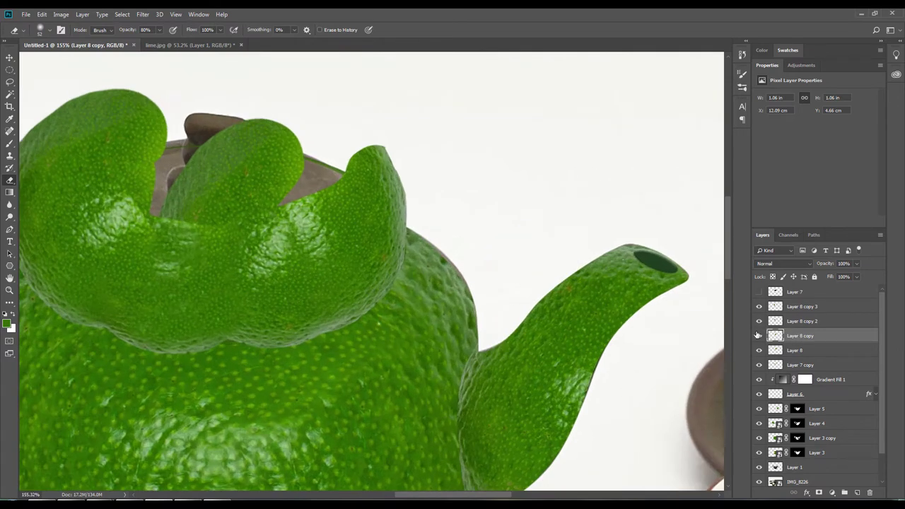
{"action": "left_click", "coordinate": [794, 322]}
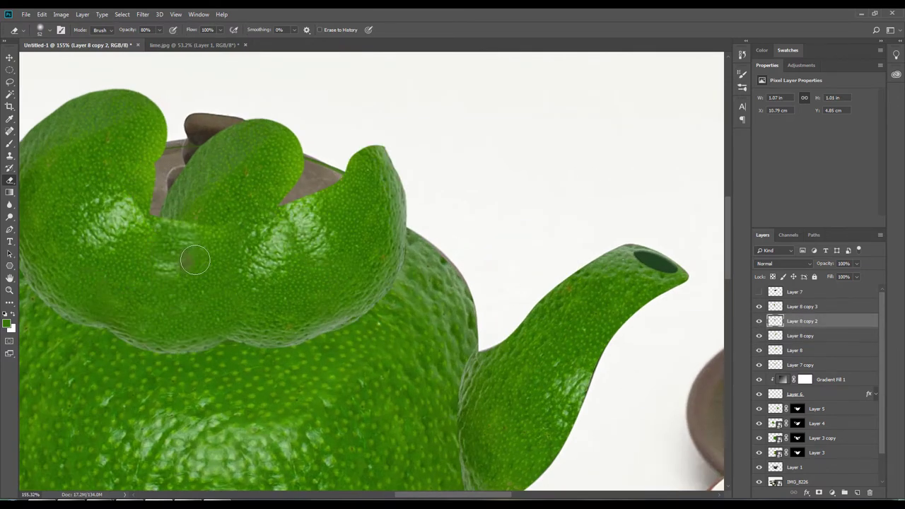
{"action": "scroll", "coordinate": [205, 272], "scroll_direction": "down", "scroll_amount": 2}
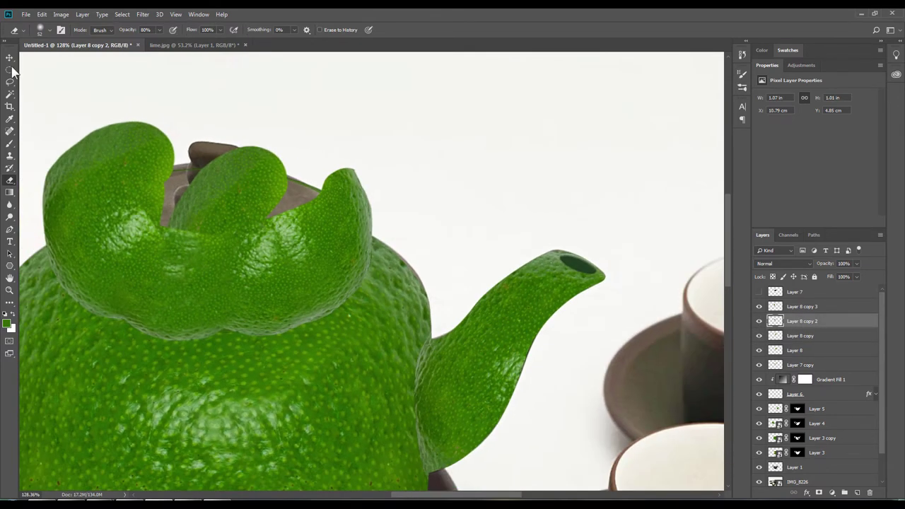
Step: Select Layer 7 through Layer 7 copy together in the Layers panel
{"action": "left_click", "coordinate": [9, 57]}
{"action": "left_click", "coordinate": [800, 365]}
{"action": "left_click", "coordinate": [803, 293], "text": "shift"}
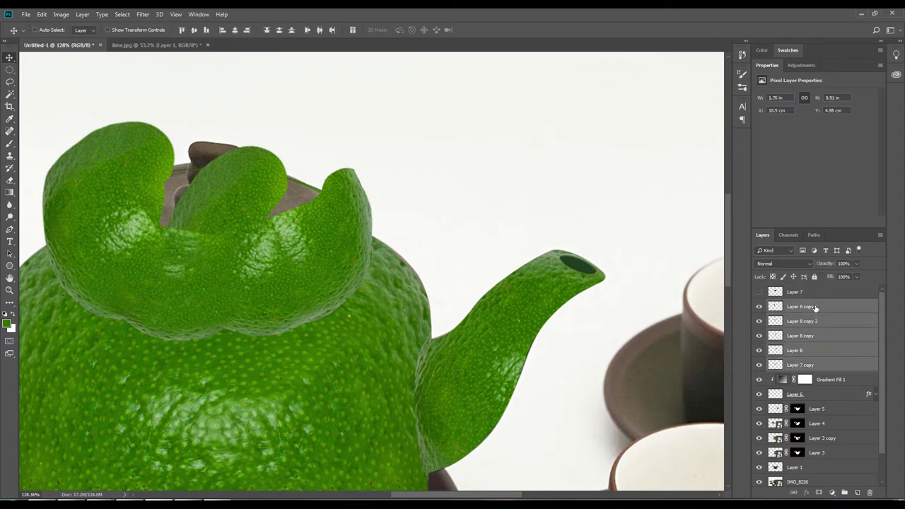
Step: Merge the petal layers into Layer 8 copy 3 and undo an accidental shift
{"action": "key", "text": "ctrl+e"}
{"action": "left_click_drag", "start_coordinate": [265, 263], "coordinate": [498, 256]}
{"action": "key", "text": "ctrl+z"}
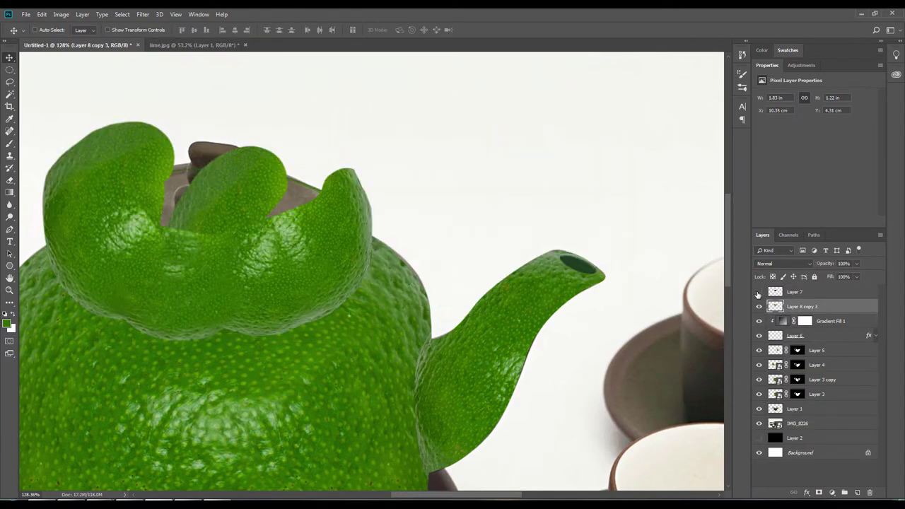
{"action": "left_click", "coordinate": [759, 292]}
{"action": "left_click", "coordinate": [783, 340]}
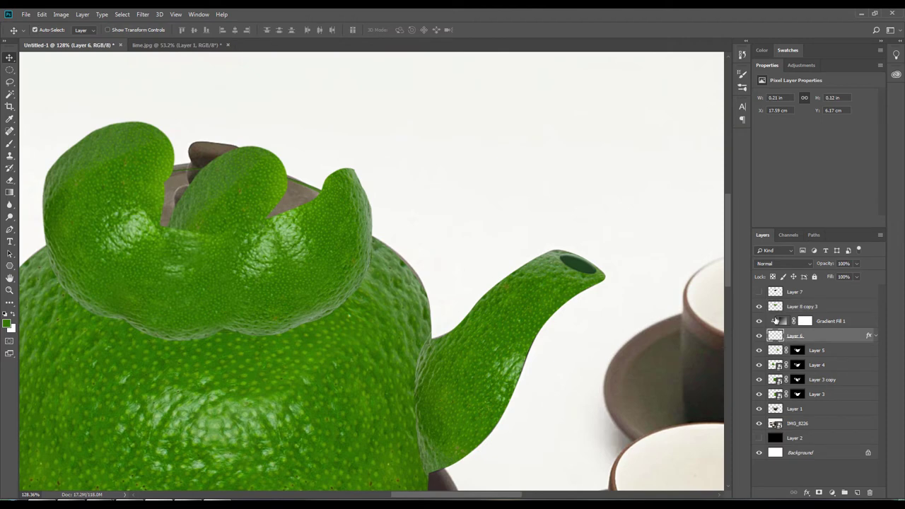
{"action": "left_click", "coordinate": [776, 309]}
{"action": "double_click", "coordinate": [776, 309]}
{"action": "left_click", "coordinate": [825, 91]}
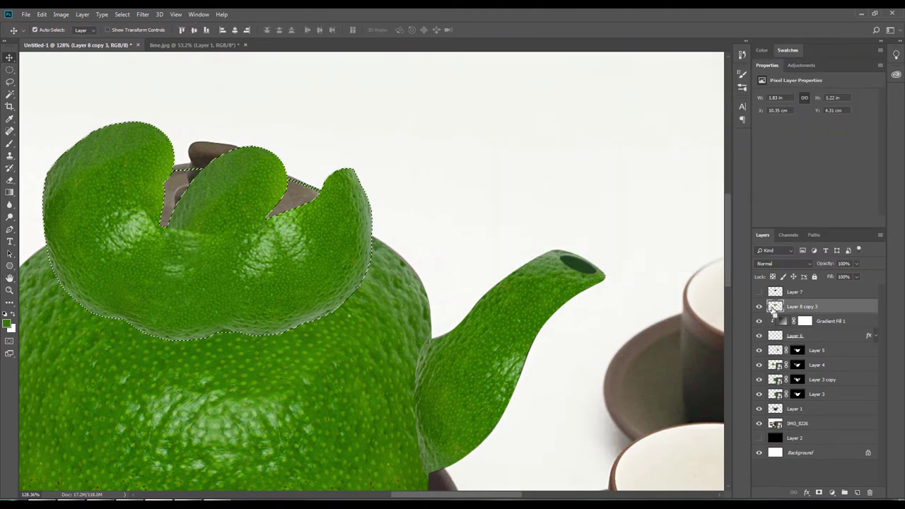
Step: Toggle Layer 7's dark ellipse, the merged petals and Layer 5 to compare lid and spout
{"action": "left_click_drag", "start_coordinate": [309, 289], "coordinate": [398, 290]}
{"action": "left_click", "coordinate": [759, 292]}
{"action": "left_click", "coordinate": [759, 306]}
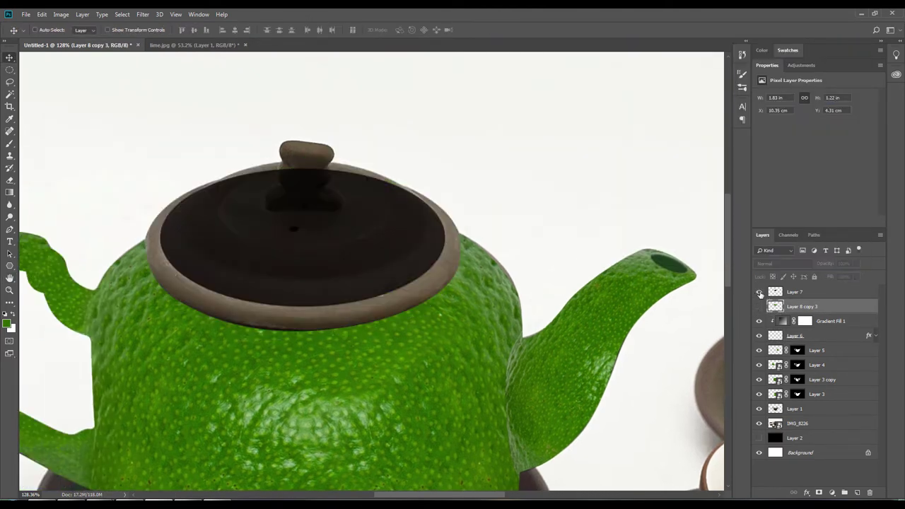
{"action": "left_click", "coordinate": [760, 292]}
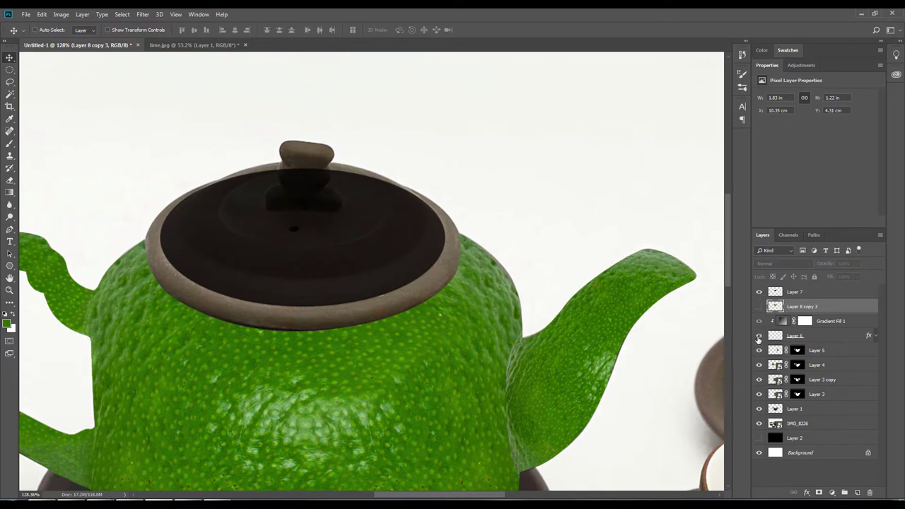
{"action": "left_click", "coordinate": [776, 350]}
{"action": "left_click", "coordinate": [759, 350]}
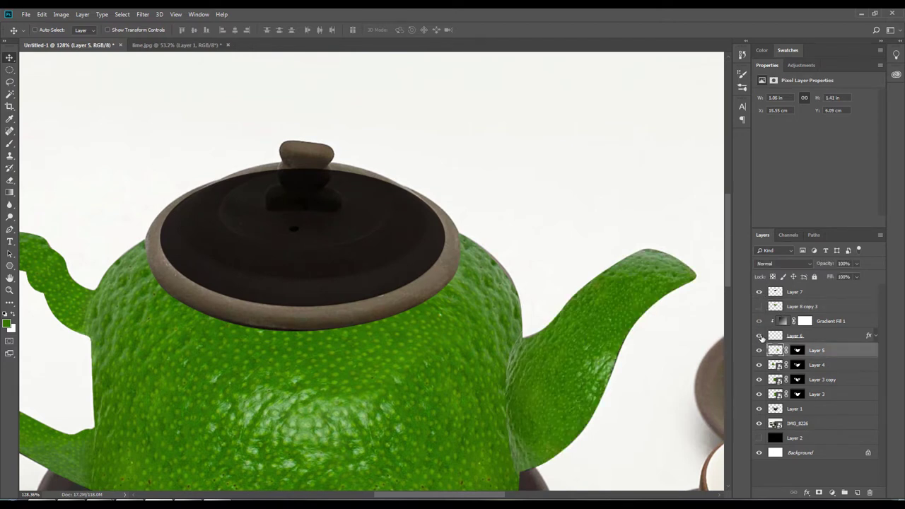
{"action": "left_click", "coordinate": [775, 335]}
Step: Compare the lid with the merged petals hidden, leaving Layer 7 active
{"action": "left_click_drag", "start_coordinate": [523, 321], "coordinate": [478, 320]}
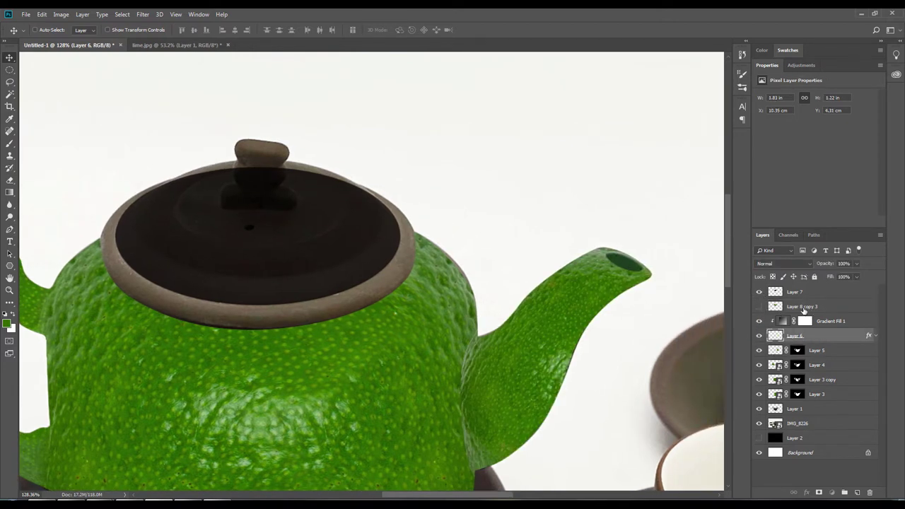
{"action": "left_click", "coordinate": [804, 308]}
{"action": "left_click", "coordinate": [759, 306]}
{"action": "left_click", "coordinate": [792, 292]}
{"action": "left_click", "coordinate": [758, 307]}
{"action": "left_click", "coordinate": [758, 306]}
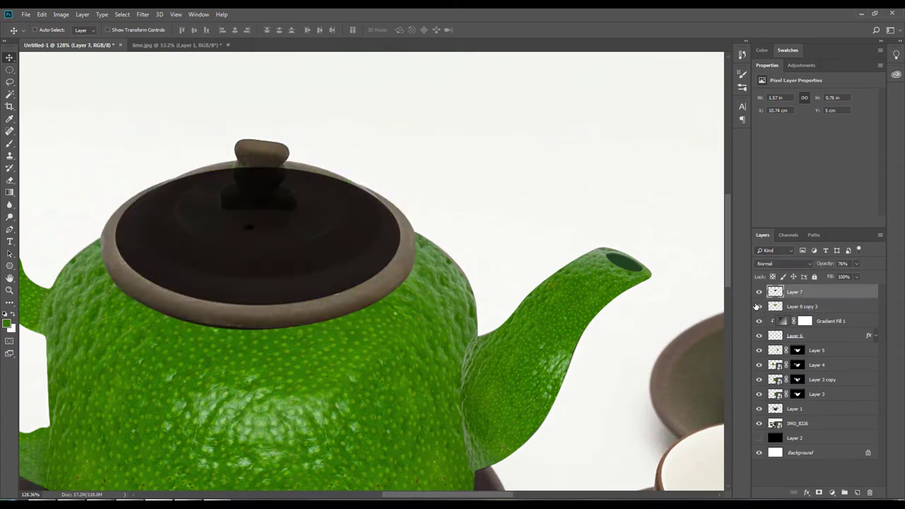
{"action": "left_click", "coordinate": [758, 306]}
Step: Expand the History panel and revert to the earlier Clear state
{"action": "left_click", "coordinate": [741, 55]}
{"action": "mouse_move", "coordinate": [724, 428]}
{"action": "left_mouse_down"}
{"action": "mouse_move", "coordinate": [736, 323]}
{"action": "mouse_move", "coordinate": [728, 424]}
{"action": "left_mouse_up"}
{"action": "left_click", "coordinate": [668, 196]}
Step: Return to the latest history state, duplicate the lid as Layer 7 copy and fill it green
{"action": "left_click", "coordinate": [671, 440]}
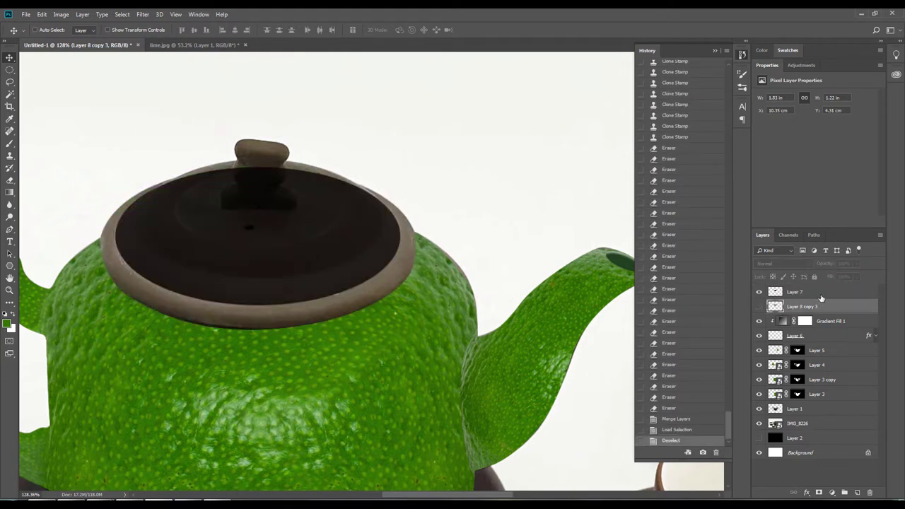
{"action": "left_click", "coordinate": [759, 306]}
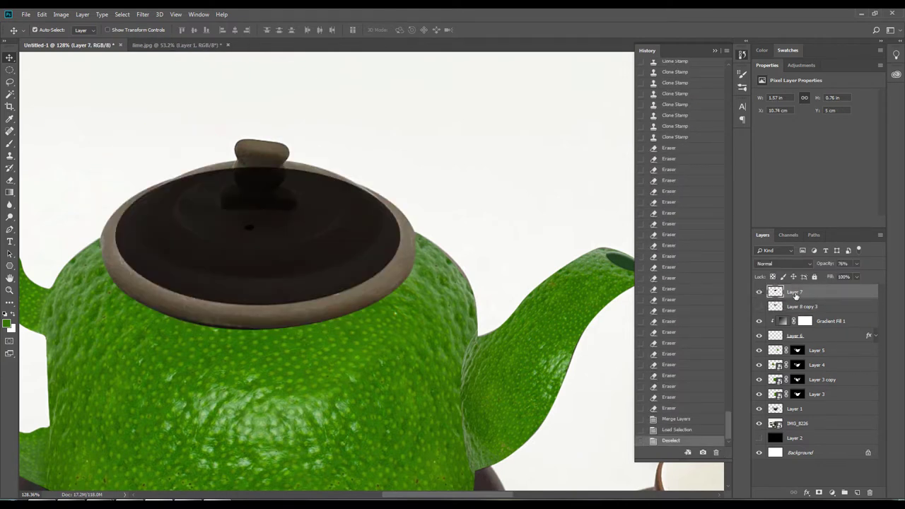
{"action": "key", "text": "ctrl+j"}
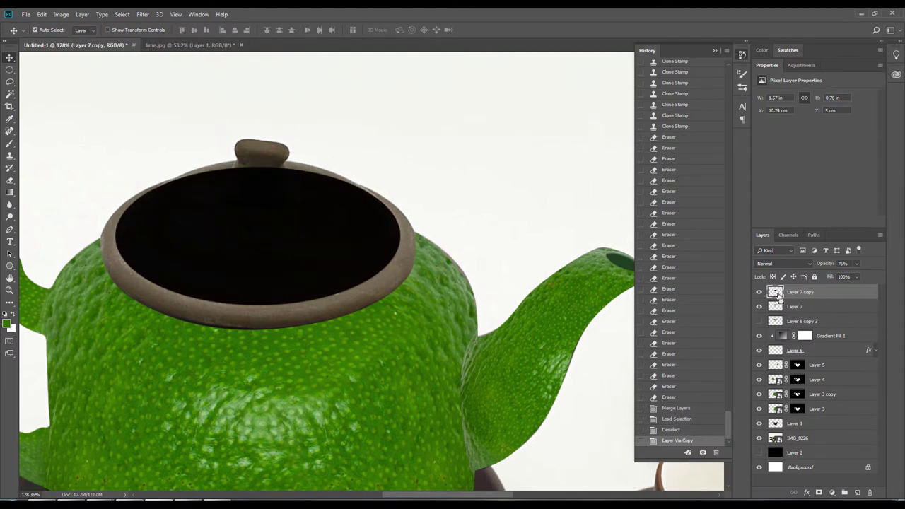
{"action": "left_click", "coordinate": [776, 292], "text": "ctrl"}
{"action": "key", "text": "alt+BackSpace"}
{"action": "key", "text": "ctrl+d"}
Step: Enlarge and stretch the green lid copy, then show the petals and hide the green copy
{"action": "key", "text": "ctrl+t"}
{"action": "left_click_drag", "start_coordinate": [404, 165], "coordinate": [418, 157]}
{"action": "left_click_drag", "start_coordinate": [359, 206], "coordinate": [356, 216]}
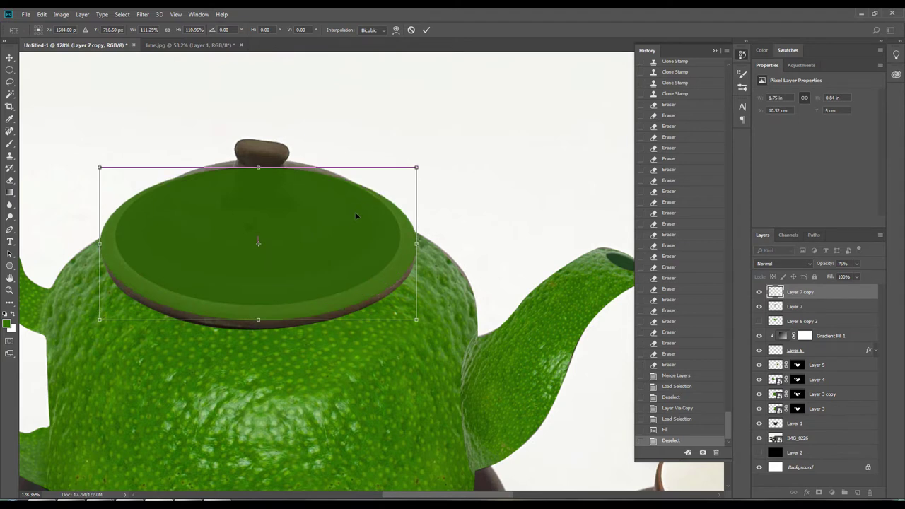
{"action": "left_click_drag", "start_coordinate": [258, 320], "coordinate": [258, 329]}
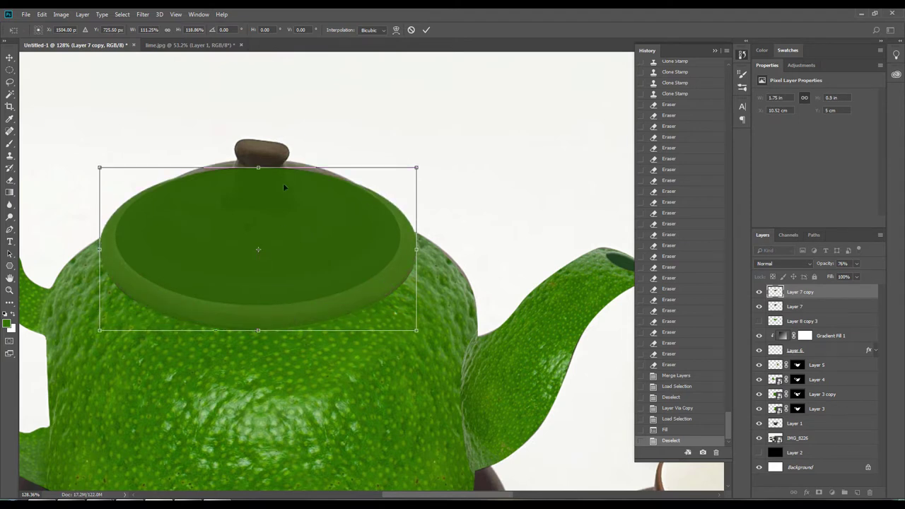
{"action": "key", "text": "Return"}
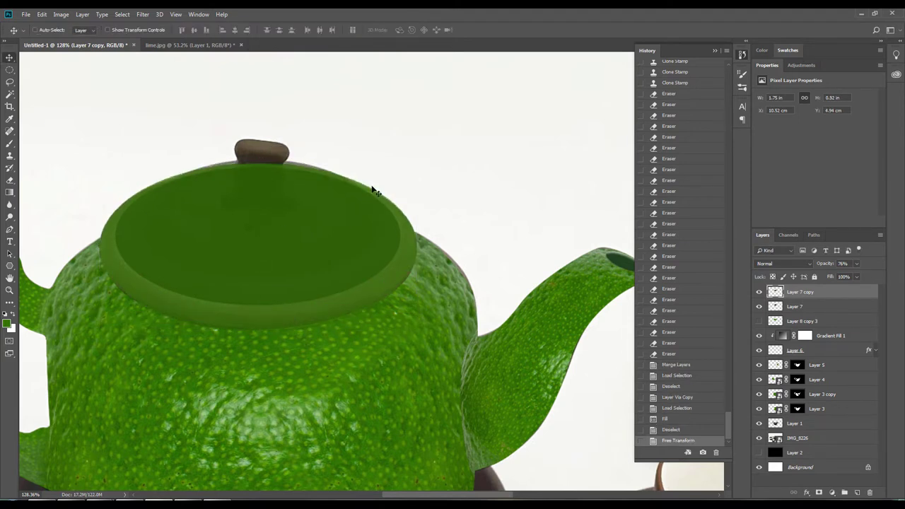
{"action": "left_click", "coordinate": [758, 321]}
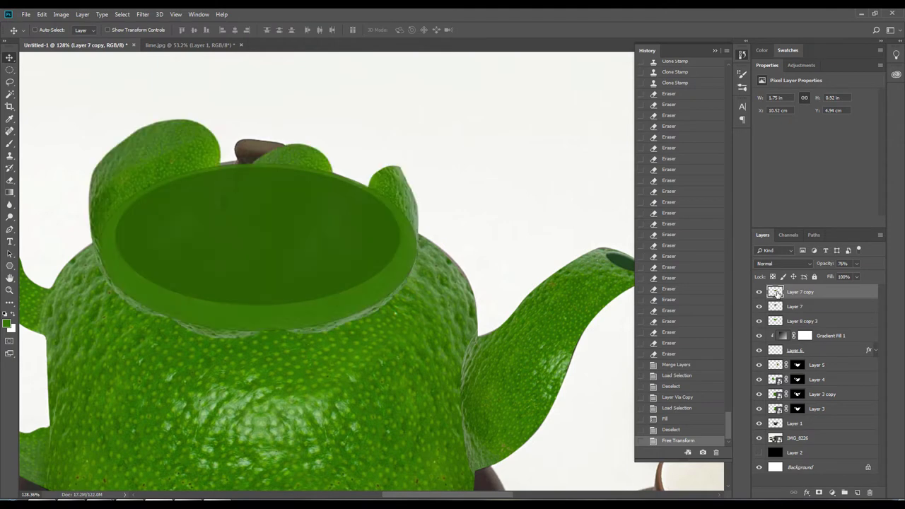
{"action": "left_click", "coordinate": [776, 292], "text": "ctrl"}
Step: Add a layer mask to Layer 8 copy 3 using the lid ellipse selection
{"action": "left_click", "coordinate": [759, 307]}
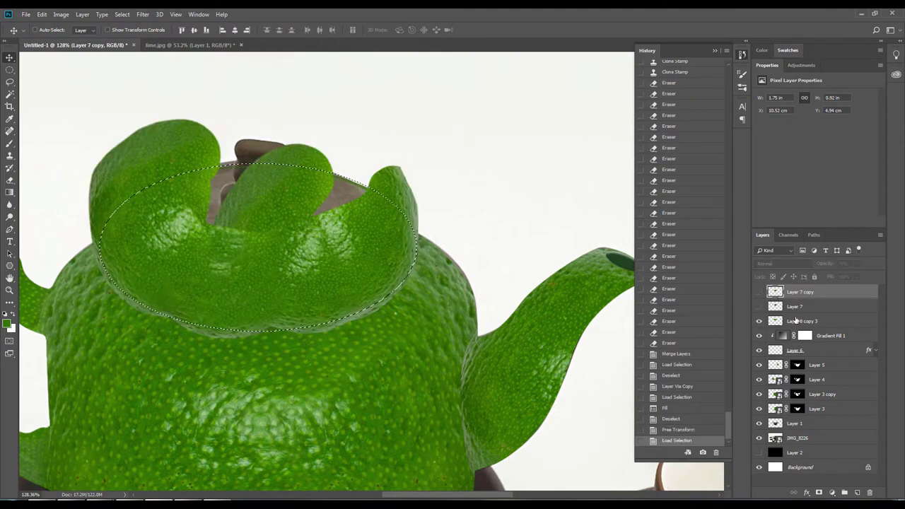
{"action": "left_click", "coordinate": [820, 321]}
{"action": "left_click", "coordinate": [833, 493]}
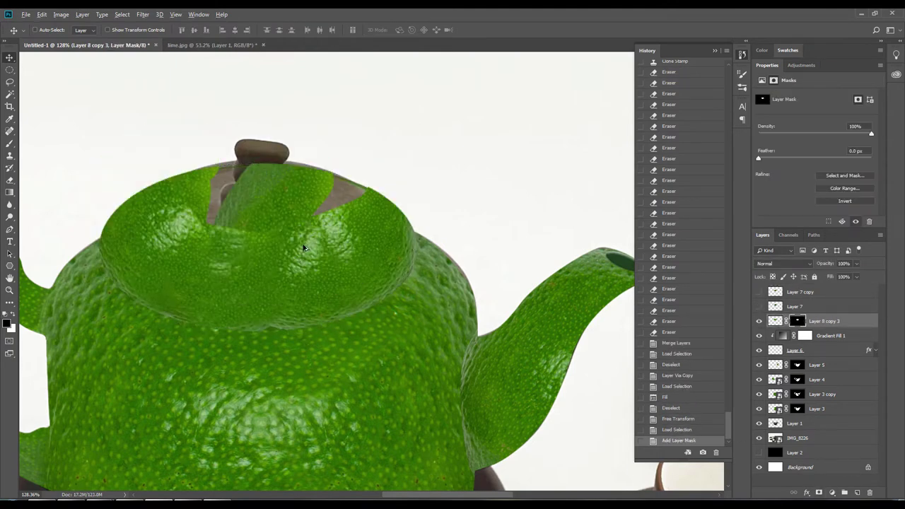
{"action": "scroll", "coordinate": [304, 247], "scroll_direction": "up", "scroll_amount": 1}
Step: Toggle the green Layer 7 copy and reload lid selections to compare
{"action": "left_click", "coordinate": [795, 306]}
{"action": "left_click", "coordinate": [758, 292]}
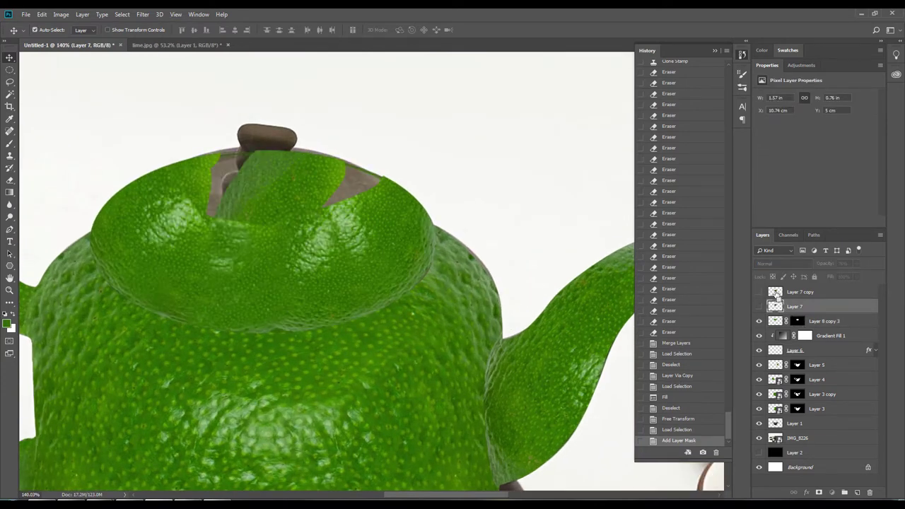
{"action": "left_click", "coordinate": [776, 292], "text": "ctrl"}
{"action": "left_click", "coordinate": [777, 292]}
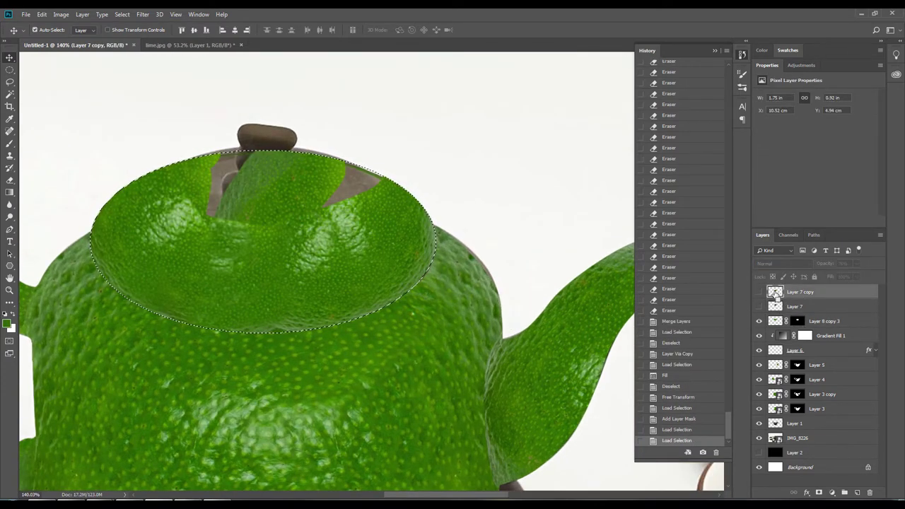
{"action": "key", "text": "ctrl+d"}
{"action": "left_click", "coordinate": [759, 292]}
{"action": "key", "text": "ctrl+d"}
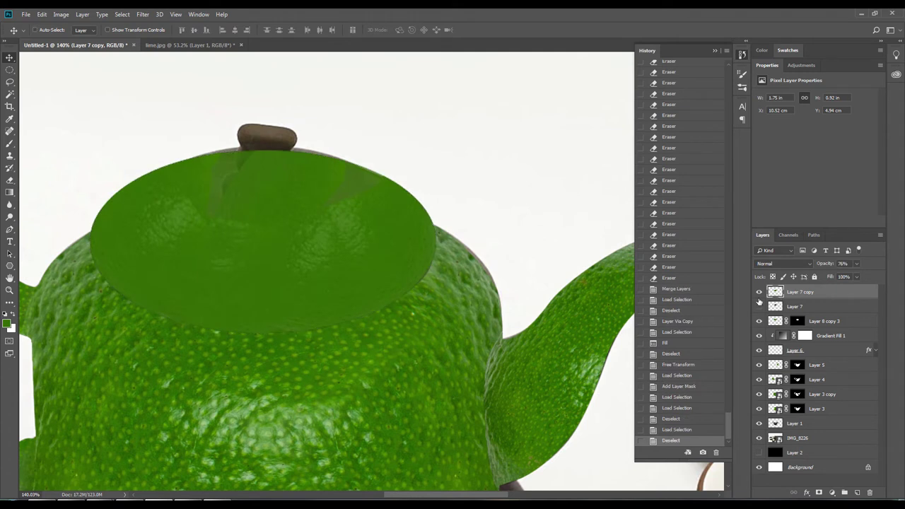
{"action": "left_click", "coordinate": [759, 292]}
Step: Delete the inner lid ellipse from the Layer 8 copy 3 mask and deselect
{"action": "left_click", "coordinate": [795, 306]}
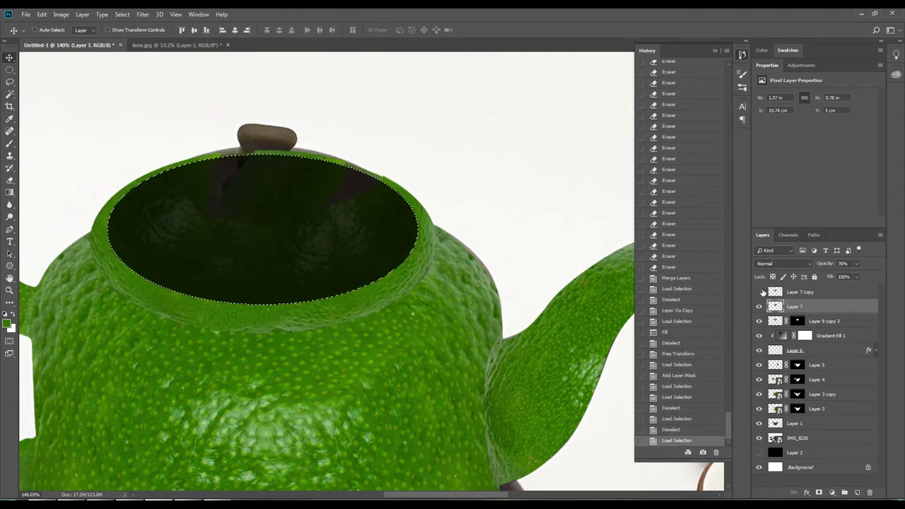
{"action": "left_click", "coordinate": [798, 321]}
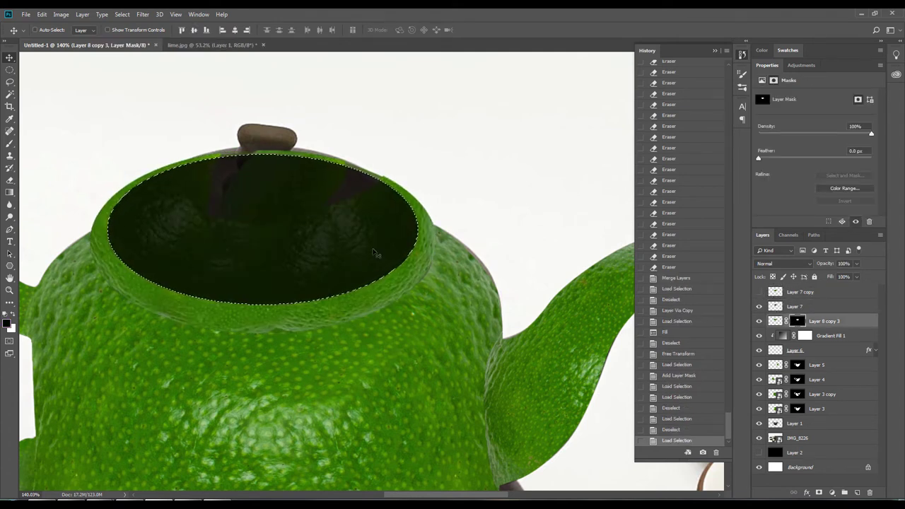
{"action": "key", "text": "Delete"}
{"action": "key", "text": "ctrl+d"}
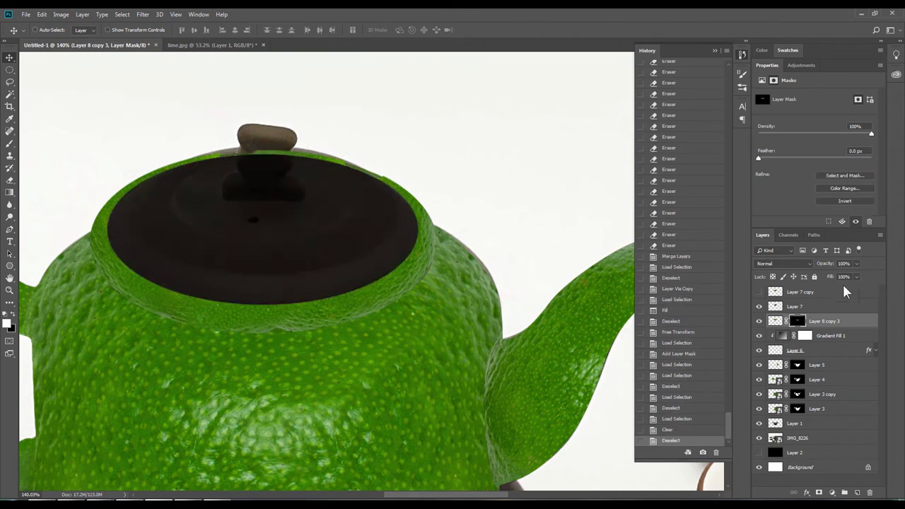
Step: Compare the lid with Layer 7 off and on, leaving the dark lid visible and the petals active
{"action": "left_click", "coordinate": [759, 306]}
{"action": "scroll", "coordinate": [282, 306], "scroll_direction": "up", "scroll_amount": 1}
{"action": "scroll", "coordinate": [286, 327], "scroll_direction": "up", "scroll_amount": 1}
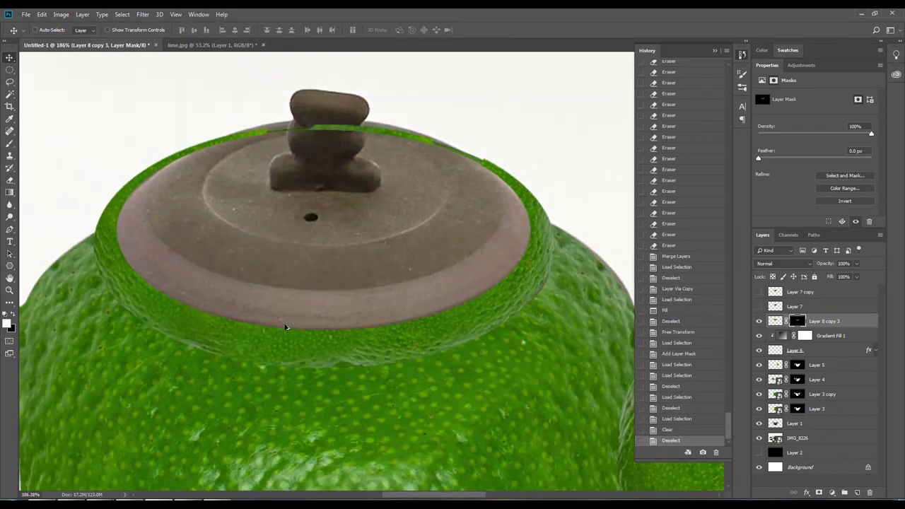
{"action": "left_click", "coordinate": [792, 306]}
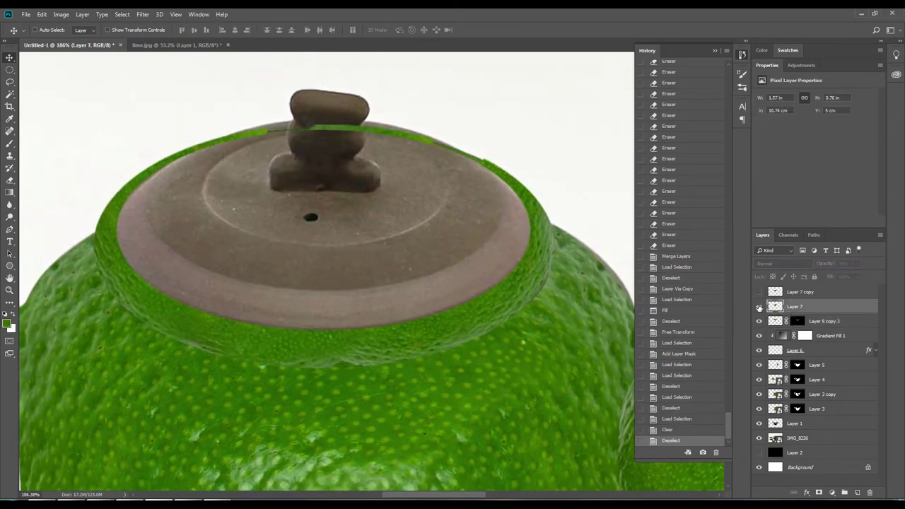
{"action": "left_click", "coordinate": [758, 306]}
{"action": "left_click", "coordinate": [760, 292]}
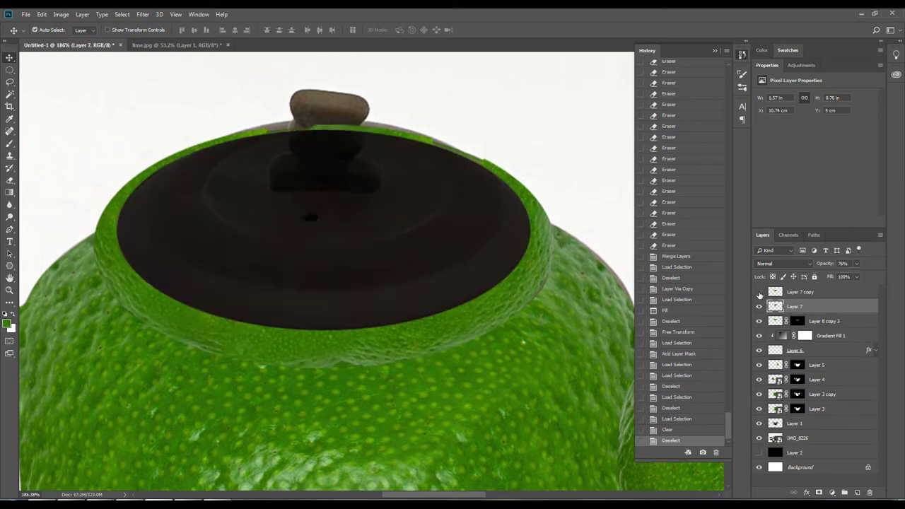
{"action": "left_click", "coordinate": [778, 321]}
Step: Load Layer 8 copy 3 as a selection and clone-stamp lime texture over the rim seam
{"action": "left_click", "coordinate": [776, 321], "text": "ctrl"}
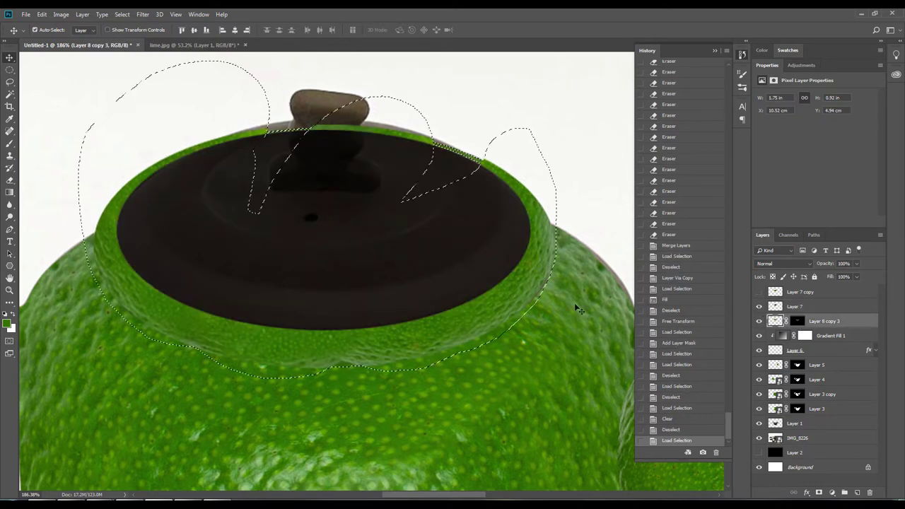
{"action": "key", "text": "s"}
{"action": "scroll", "coordinate": [213, 334], "scroll_direction": "up", "scroll_amount": 3}
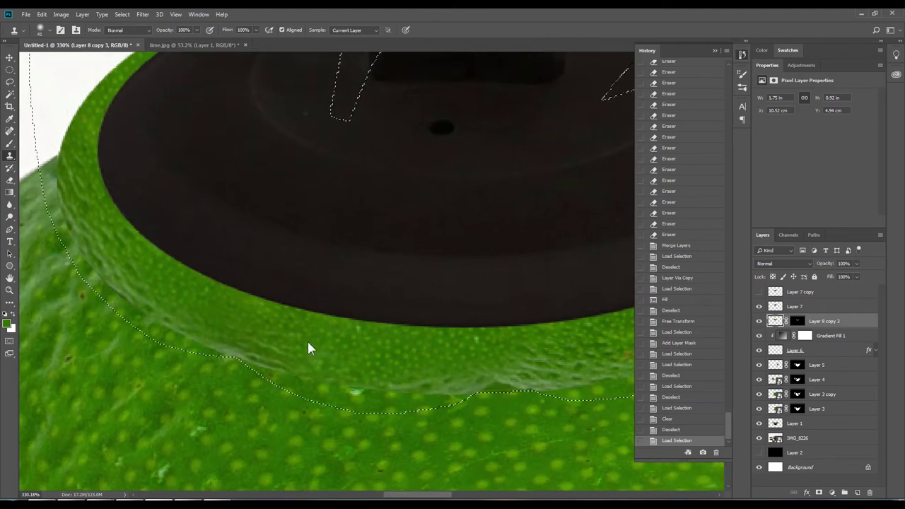
{"action": "mouse_move", "coordinate": [307, 347]}
{"action": "left_mouse_down"}
{"action": "mouse_move", "coordinate": [277, 356]}
{"action": "mouse_move", "coordinate": [297, 357]}
{"action": "mouse_move", "coordinate": [243, 347]}
{"action": "mouse_move", "coordinate": [353, 373]}
{"action": "mouse_move", "coordinate": [235, 377]}
{"action": "mouse_move", "coordinate": [275, 364]}
{"action": "mouse_move", "coordinate": [342, 375]}
{"action": "mouse_move", "coordinate": [303, 374]}
{"action": "left_mouse_up"}
{"action": "scroll", "coordinate": [317, 360], "scroll_direction": "down", "scroll_amount": 3}
{"action": "scroll", "coordinate": [287, 354], "scroll_direction": "up", "scroll_amount": 2}
{"action": "scroll", "coordinate": [234, 377], "scroll_direction": "down", "scroll_amount": 3}
{"action": "scroll", "coordinate": [343, 370], "scroll_direction": "up", "scroll_amount": 2}
{"action": "scroll", "coordinate": [323, 370], "scroll_direction": "right", "scroll_amount": 3}
{"action": "scroll", "coordinate": [323, 370], "scroll_direction": "right", "scroll_amount": 1}
Step: Undo stray clone strokes, then stamp lime texture along the lower and front rim seam
{"action": "left_click_drag", "start_coordinate": [174, 374], "coordinate": [248, 382]}
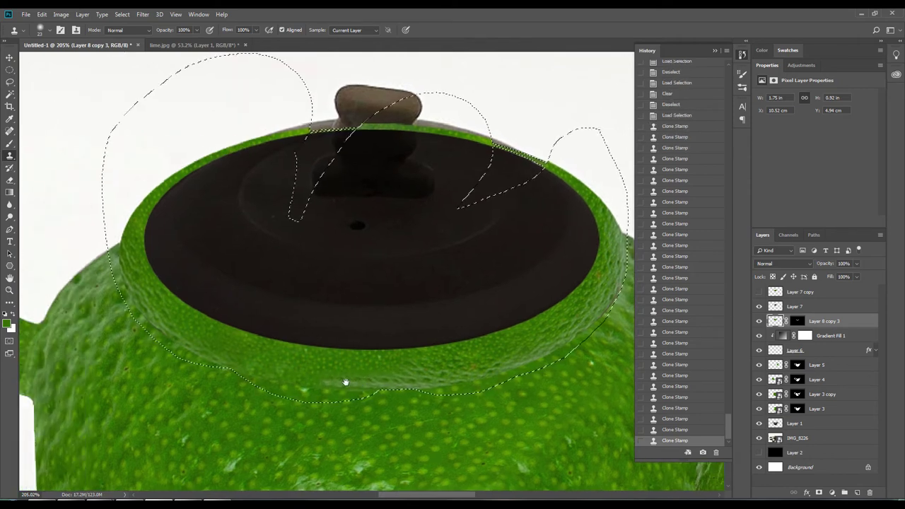
{"action": "key", "text": "ctrl+alt+z"}
{"action": "key", "text": "ctrl+alt+z"}
{"action": "key", "text": "ctrl+alt+z"}
{"action": "key", "text": "ctrl+alt+z"}
{"action": "key", "text": "ctrl+alt+z"}
{"action": "left_click_drag", "start_coordinate": [420, 359], "coordinate": [364, 355]}
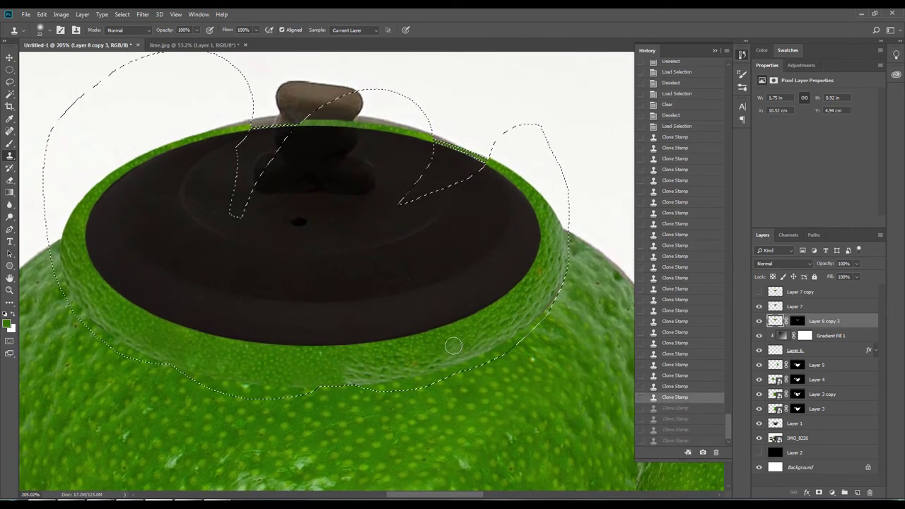
{"action": "left_click", "coordinate": [346, 375]}
{"action": "left_click", "coordinate": [353, 372]}
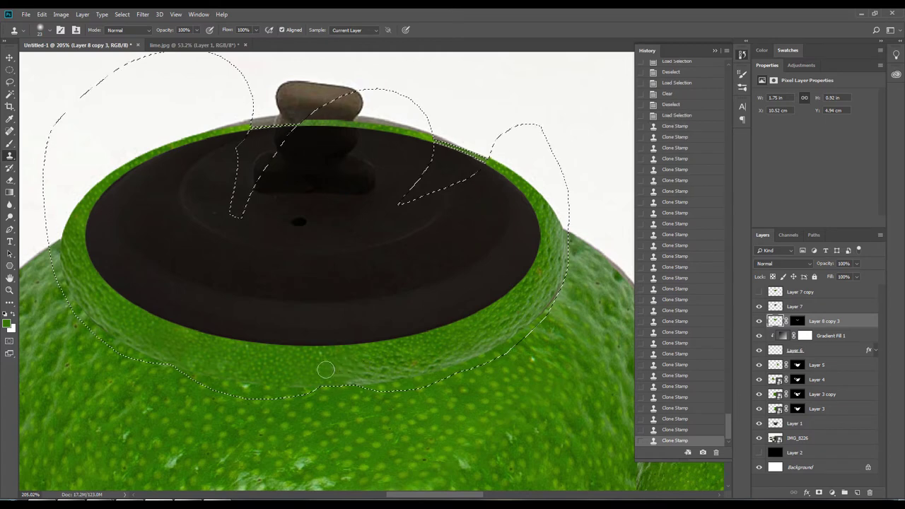
{"action": "left_click", "coordinate": [313, 377]}
{"action": "left_click", "coordinate": [280, 392]}
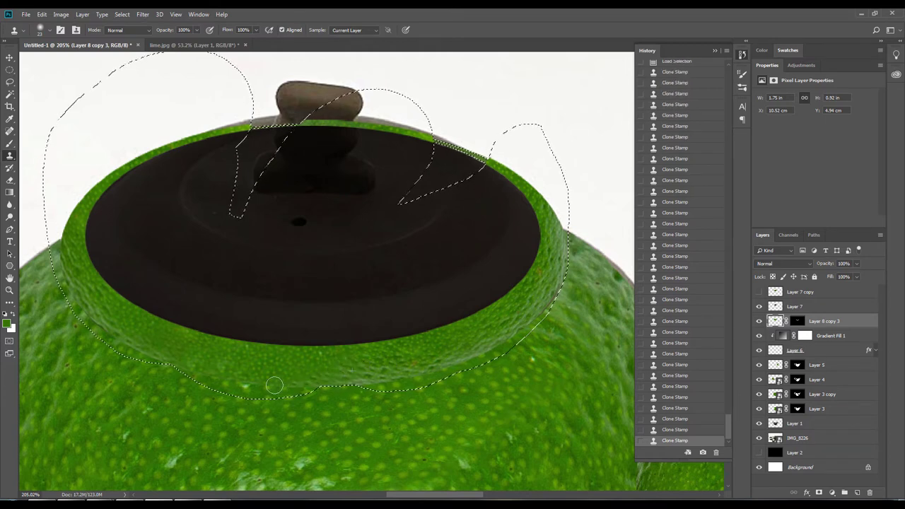
{"action": "left_click_drag", "start_coordinate": [350, 382], "coordinate": [446, 383]}
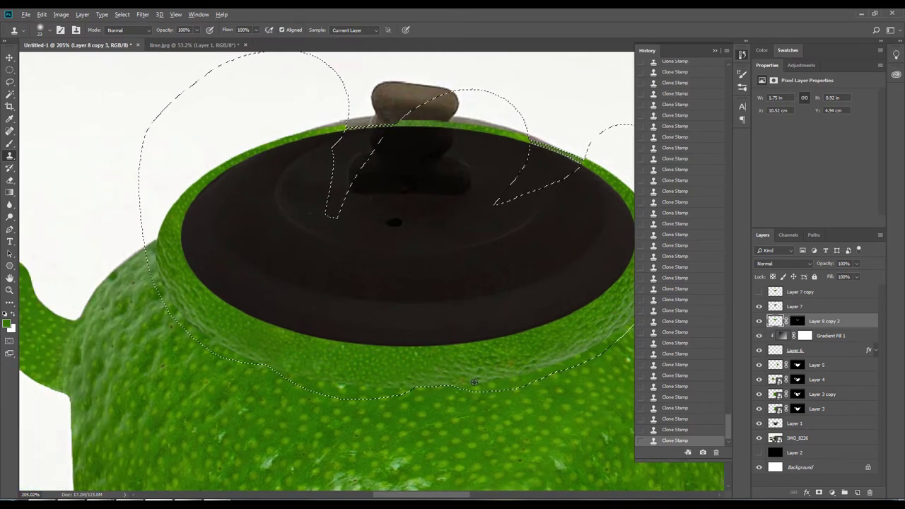
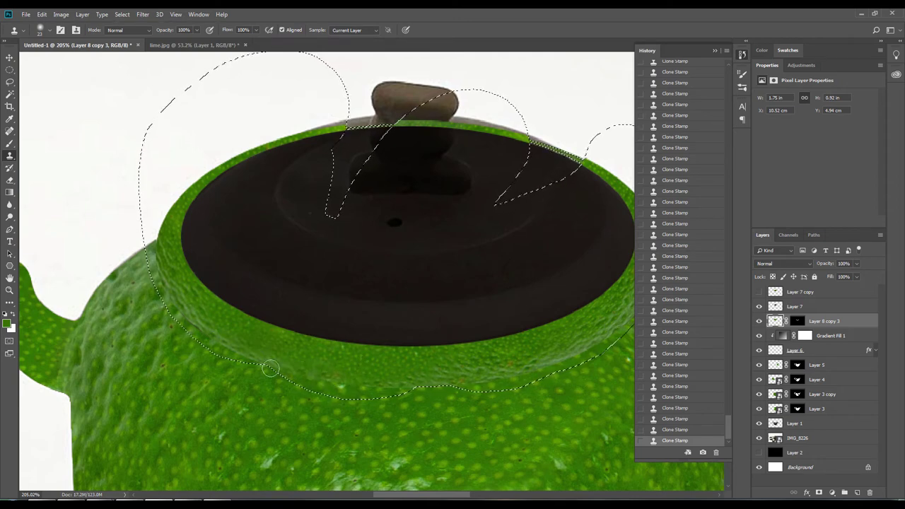
Step: Undo the last Clone Stamp stroke and clear the selection
{"action": "scroll", "coordinate": [325, 372], "scroll_direction": "down", "scroll_amount": 2}
{"action": "scroll", "coordinate": [429, 377], "scroll_direction": "down", "scroll_amount": 1}
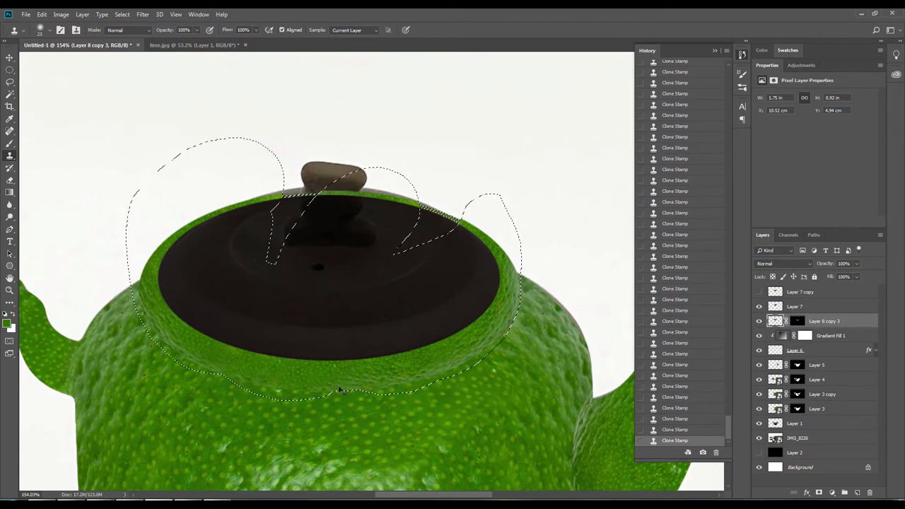
{"action": "key", "text": "ctrl+z"}
{"action": "key", "text": "ctrl+d"}
{"action": "scroll", "coordinate": [449, 400], "scroll_direction": "down", "scroll_amount": 2}
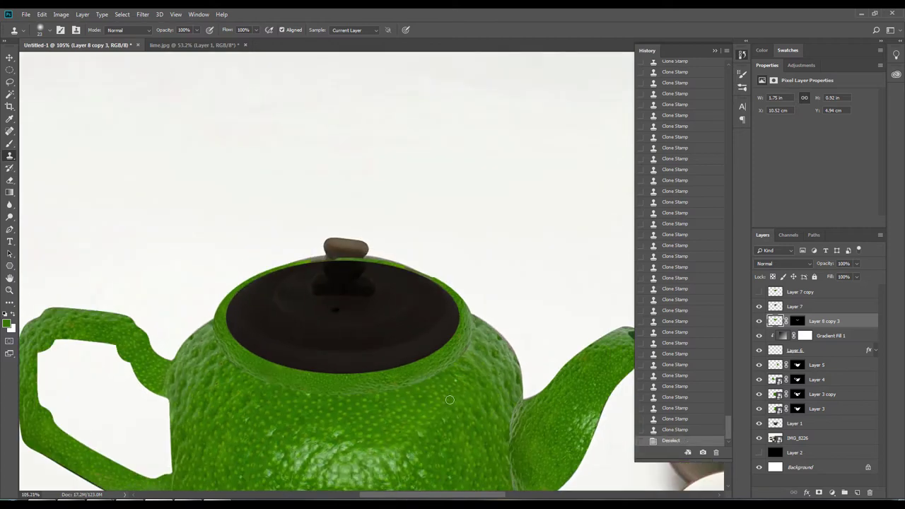
{"action": "left_click", "coordinate": [9, 58]}
{"action": "left_click", "coordinate": [714, 50]}
{"action": "scroll", "coordinate": [402, 283], "scroll_direction": "up", "scroll_amount": 2}
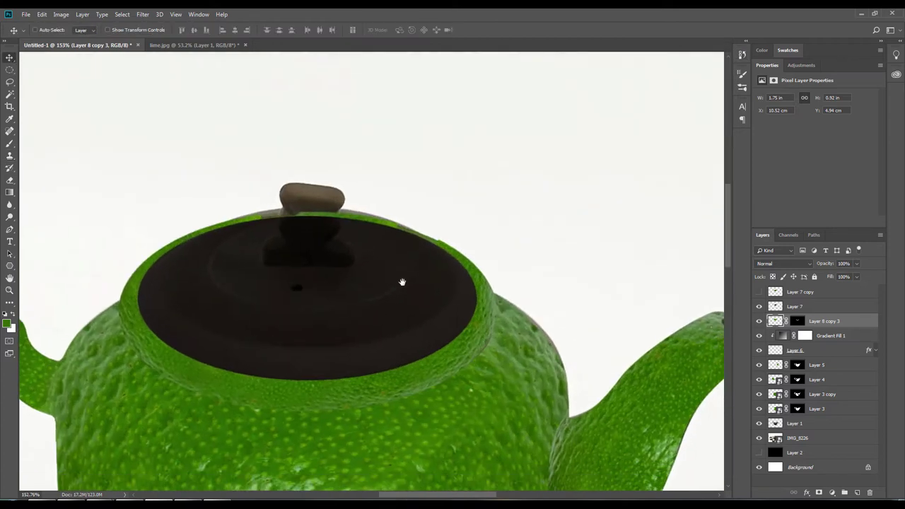
{"action": "scroll", "coordinate": [414, 268], "scroll_direction": "down", "scroll_amount": 1}
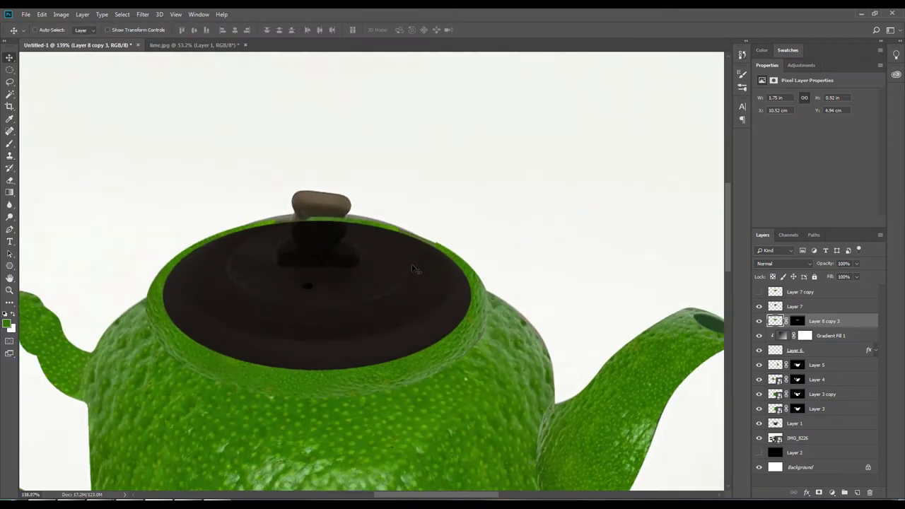
Step: Hide Layer 7's dark lid so the original brown lid shows, keeping Layer 8 copy 3 visible
{"action": "left_click", "coordinate": [760, 293]}
{"action": "left_click", "coordinate": [760, 322]}
{"action": "left_click", "coordinate": [760, 323]}
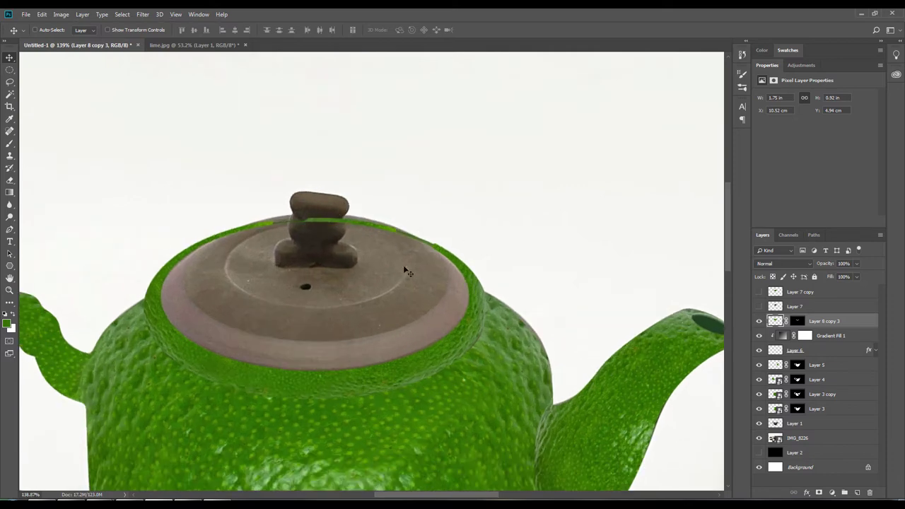
{"action": "scroll", "coordinate": [408, 273], "scroll_direction": "down", "scroll_amount": 3}
{"action": "scroll", "coordinate": [408, 273], "scroll_direction": "up", "scroll_amount": 2}
Step: Add note 7 in Notepad++ about cutting a lime layer to place on top
{"action": "key", "text": "alt+Tab"}
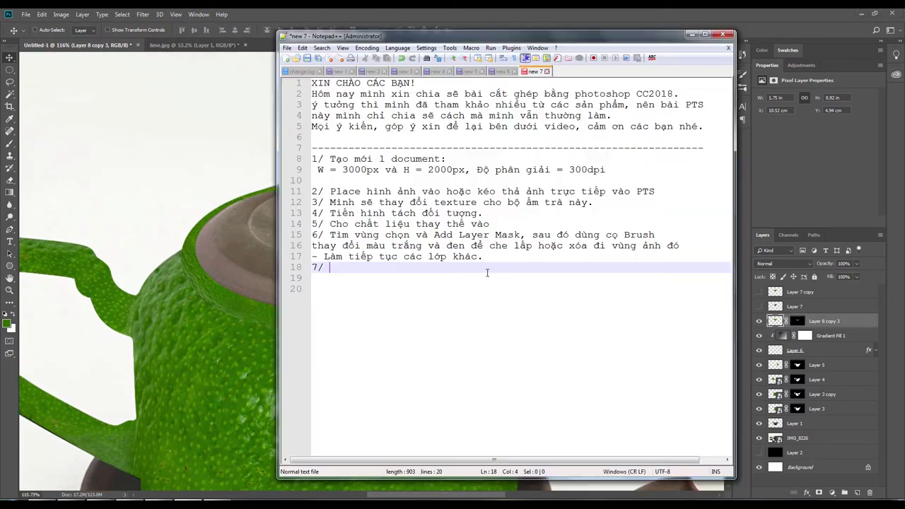
{"action": "type", "text": "Cắt"}
{"action": "key", "text": "BackSpace"}
{"action": "key", "text": "BackSpace"}
{"action": "type", "text": "ớp chanh đặt"}
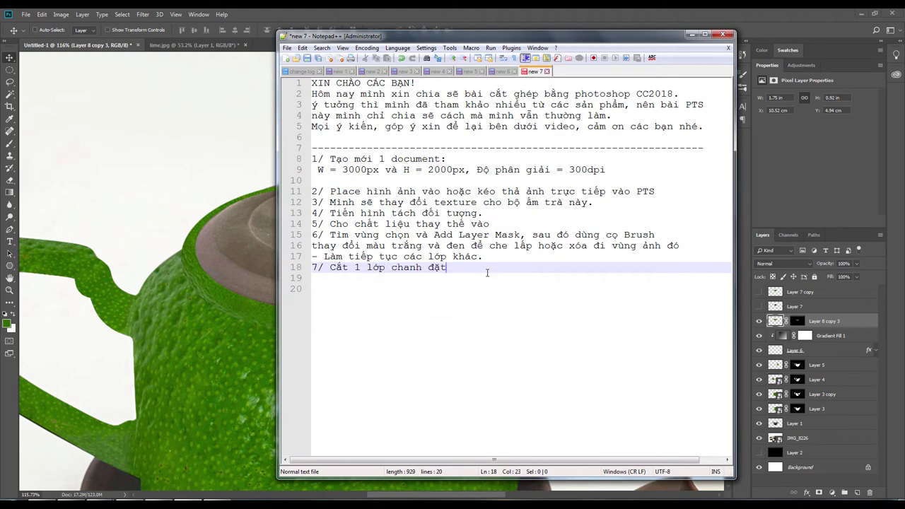
{"action": "type", "text": " lên trên nhé"}
{"action": "left_click", "coordinate": [225, 256]}
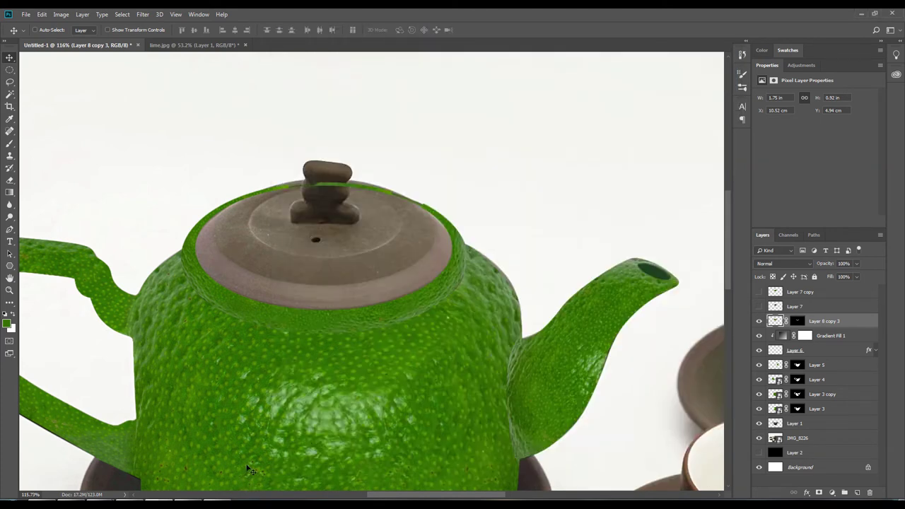
Step: Lasso the half lime in lime.jpg and copy it onto its own layer
{"action": "left_click", "coordinate": [759, 306]}
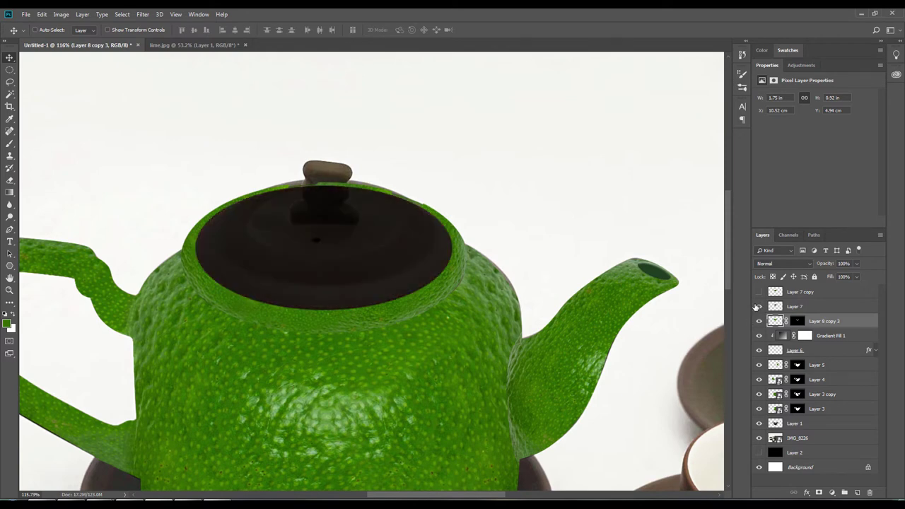
{"action": "key", "text": "ctrl+Tab"}
{"action": "scroll", "coordinate": [507, 155], "scroll_direction": "right", "scroll_amount": 5}
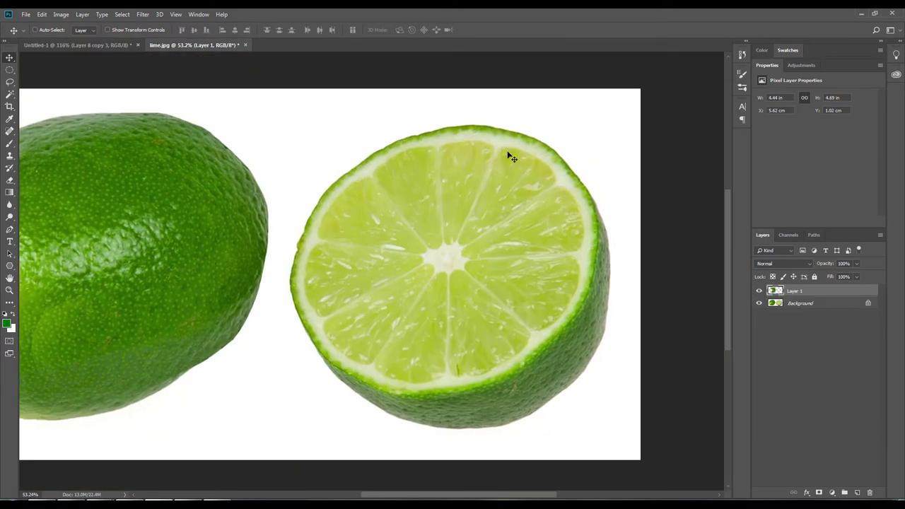
{"action": "left_click", "coordinate": [10, 81]}
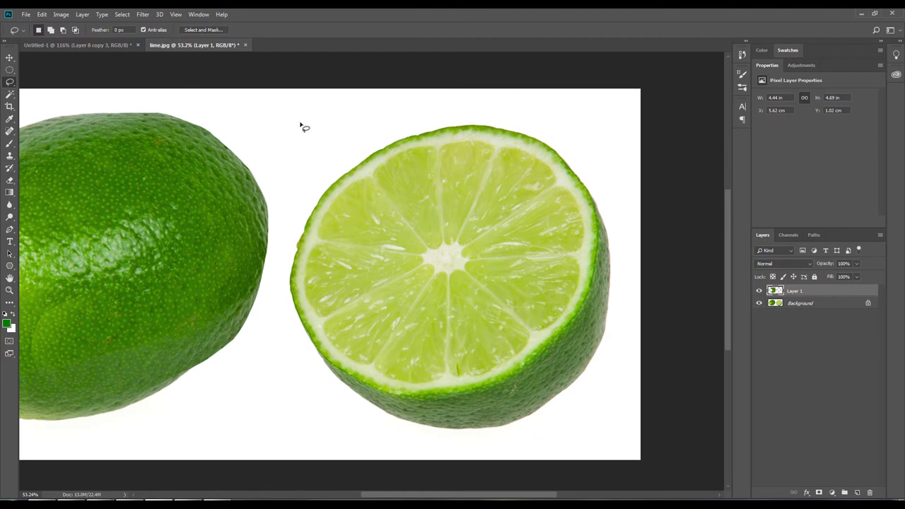
{"action": "left_click_drag", "start_coordinate": [596, 172], "coordinate": [371, 439]}
{"action": "left_click_drag", "start_coordinate": [368, 138], "coordinate": [396, 124]}
{"action": "key", "text": "ctrl+j"}
{"action": "left_click", "coordinate": [759, 303], "text": "alt"}
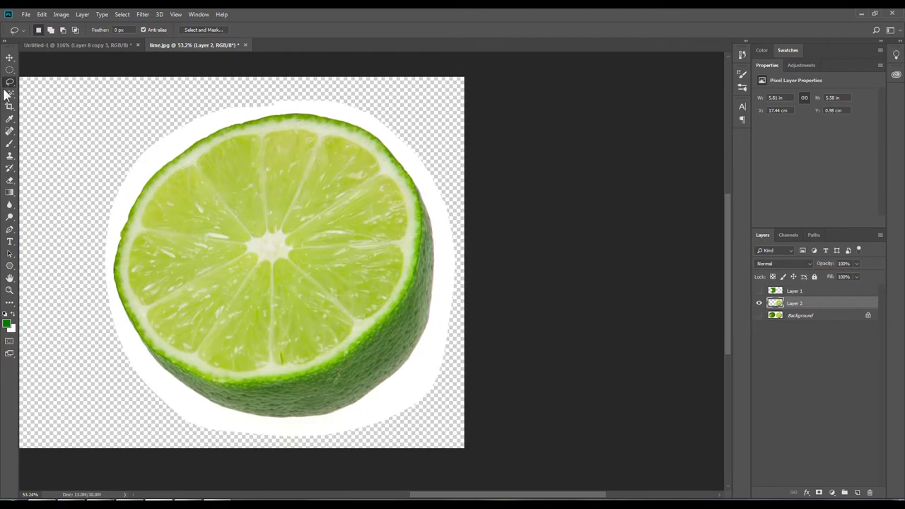
Step: Delete the white halo around the lime cutout using the Magic Wand
{"action": "left_click", "coordinate": [10, 93]}
{"action": "left_click", "coordinate": [435, 351]}
{"action": "key", "text": "Delete"}
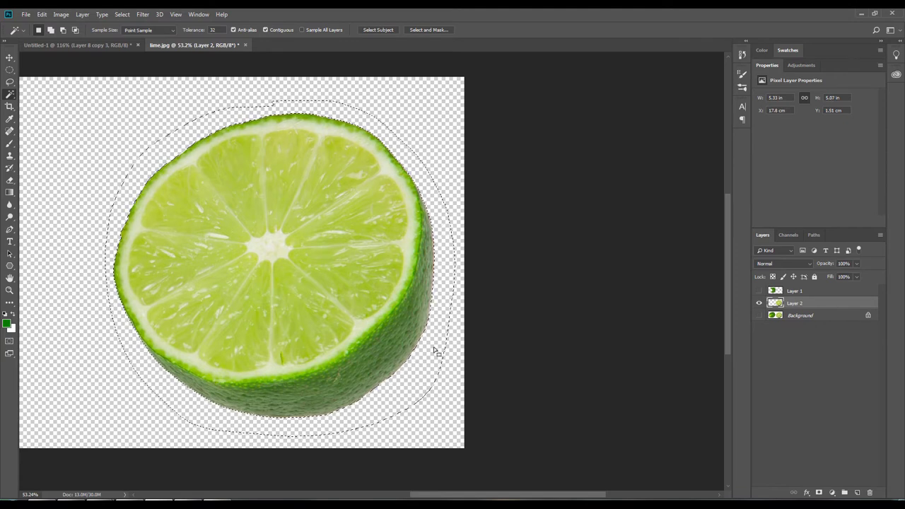
{"action": "key", "text": "ctrl+d"}
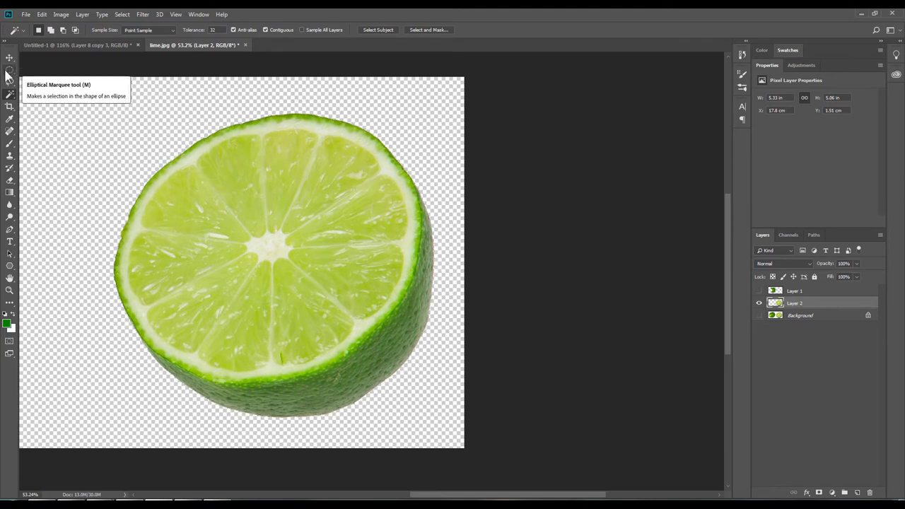
Step: Remove the lime's green rind side with the Magnetic Lasso, leaving a flat slice
{"action": "right_click", "coordinate": [9, 82]}
{"action": "left_click", "coordinate": [50, 107]}
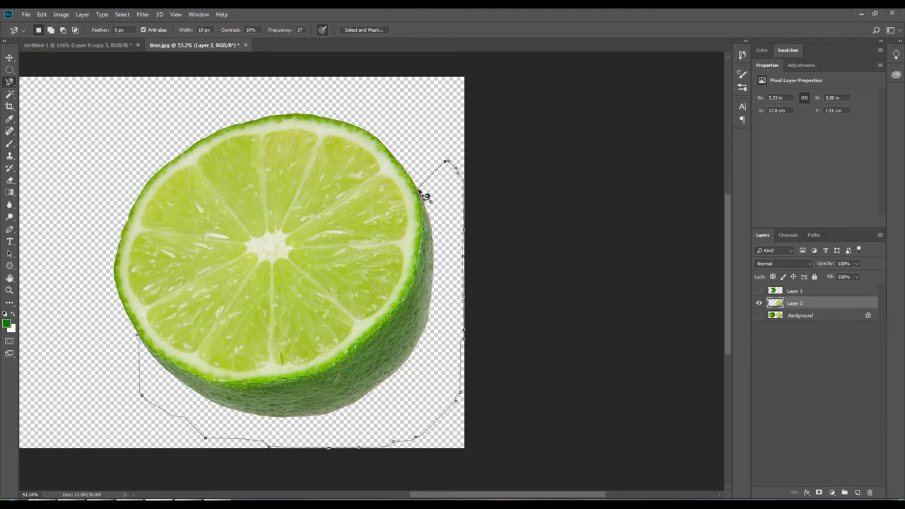
{"action": "key", "text": "Return"}
{"action": "key", "text": "Delete"}
{"action": "scroll", "coordinate": [384, 233], "scroll_direction": "up", "scroll_amount": 4}
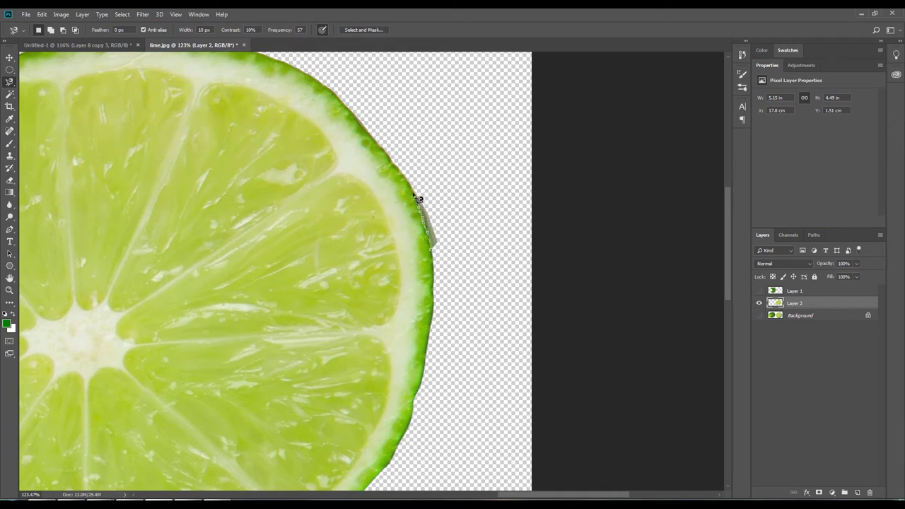
{"action": "scroll", "coordinate": [448, 340], "scroll_direction": "down", "scroll_amount": 3}
{"action": "scroll", "coordinate": [202, 272], "scroll_direction": "up", "scroll_amount": 3}
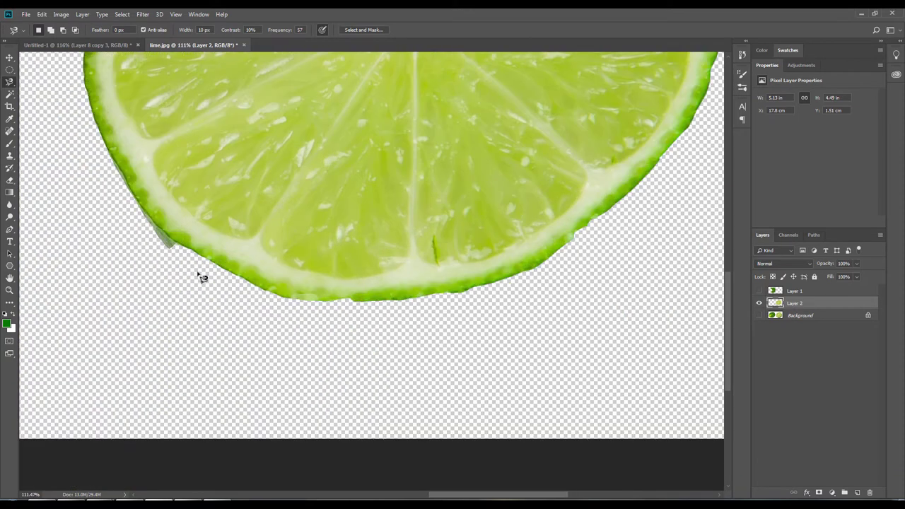
{"action": "scroll", "coordinate": [281, 338], "scroll_direction": "up", "scroll_amount": 2}
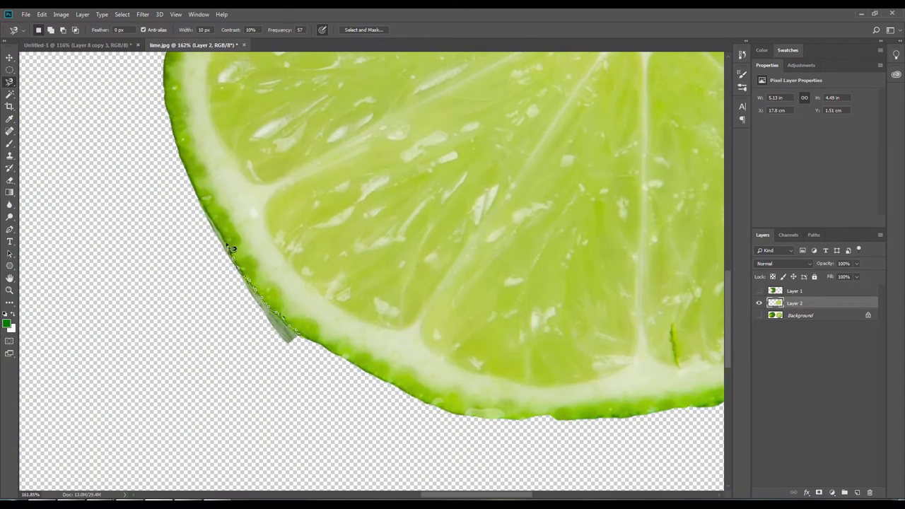
{"action": "key", "text": "Escape"}
{"action": "scroll", "coordinate": [293, 259], "scroll_direction": "down", "scroll_amount": 5}
Step: Bring the lime slice layer into the Untitled-1 teapot image
{"action": "key", "text": "v"}
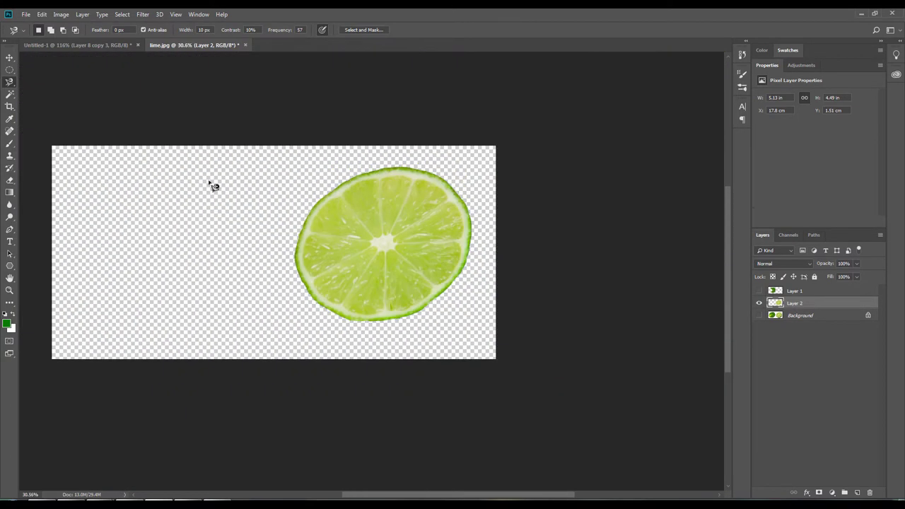
{"action": "right_click", "coordinate": [834, 307]}
{"action": "left_click", "coordinate": [763, 288]}
{"action": "mouse_move", "coordinate": [438, 245]}
{"action": "left_mouse_down"}
{"action": "mouse_move", "coordinate": [276, 237]}
{"action": "mouse_move", "coordinate": [326, 273]}
{"action": "left_mouse_up"}
{"action": "key", "text": "ctrl+0"}
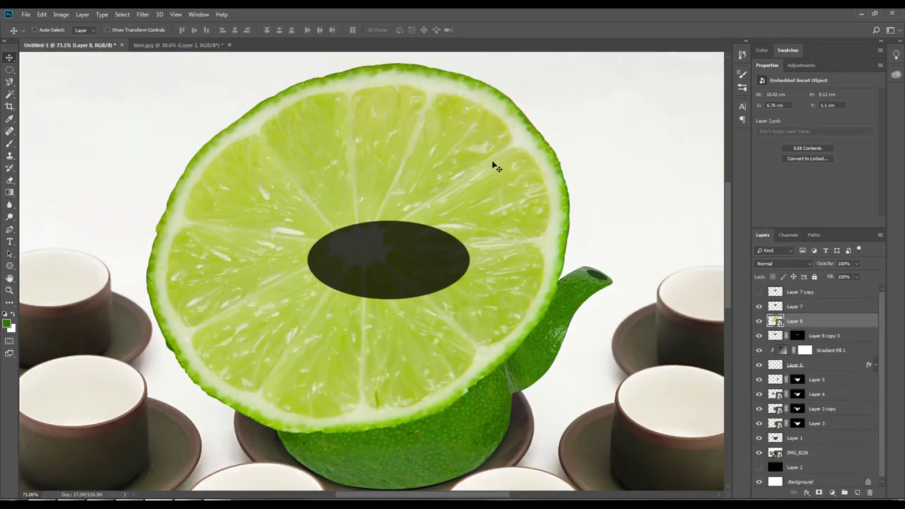
Step: Rotate the lime slice level, scale it down, and place it over the lid
{"action": "key", "text": "ctrl+t"}
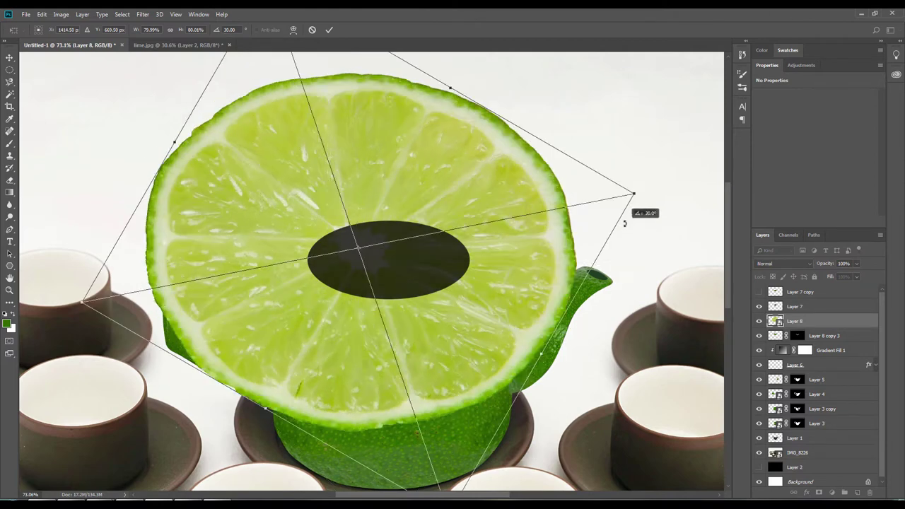
{"action": "left_click_drag", "start_coordinate": [624, 232], "coordinate": [626, 225]}
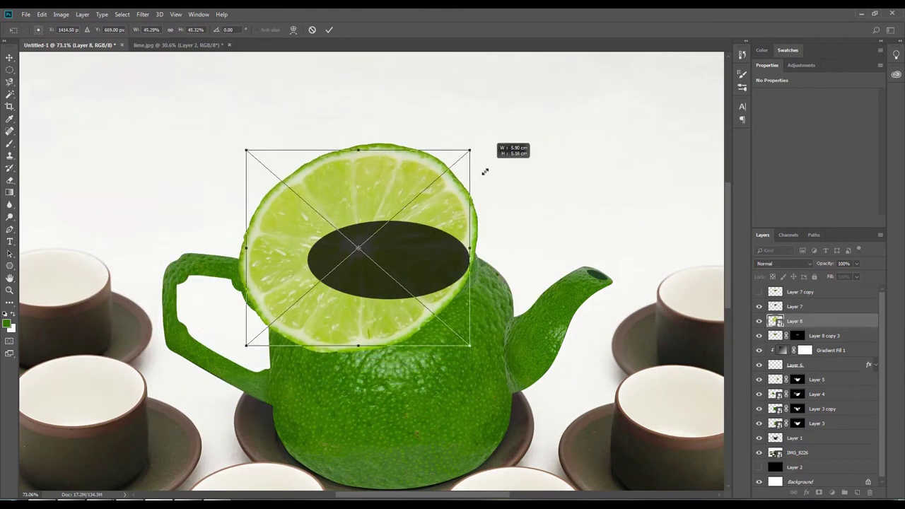
{"action": "left_click_drag", "start_coordinate": [566, 65], "coordinate": [464, 192]}
{"action": "key", "text": "Return"}
{"action": "left_click_drag", "start_coordinate": [464, 225], "coordinate": [507, 224]}
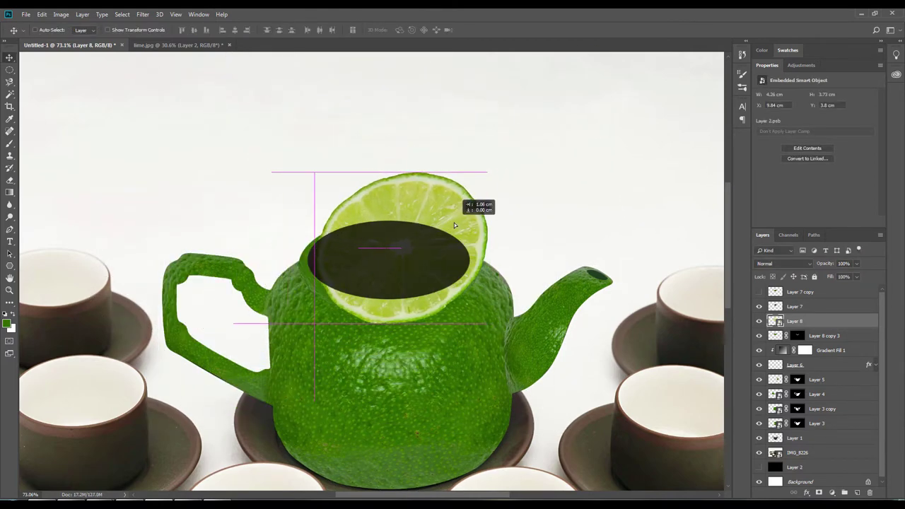
{"action": "scroll", "coordinate": [456, 295], "scroll_direction": "up", "scroll_amount": 2}
Step: Add note 8: "Ctrl + T để phóng to hoặc thu nhỏ, Click chuột phải để điều chỉnh"
{"action": "key", "text": "alt+Tab"}
{"action": "type", "text": "8/ "}
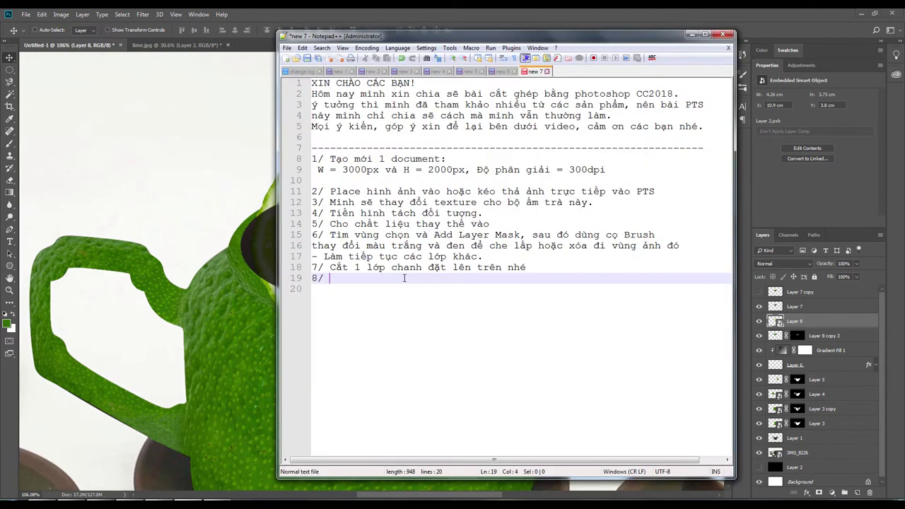
{"action": "type", "text": "Ctrl + T để p"}
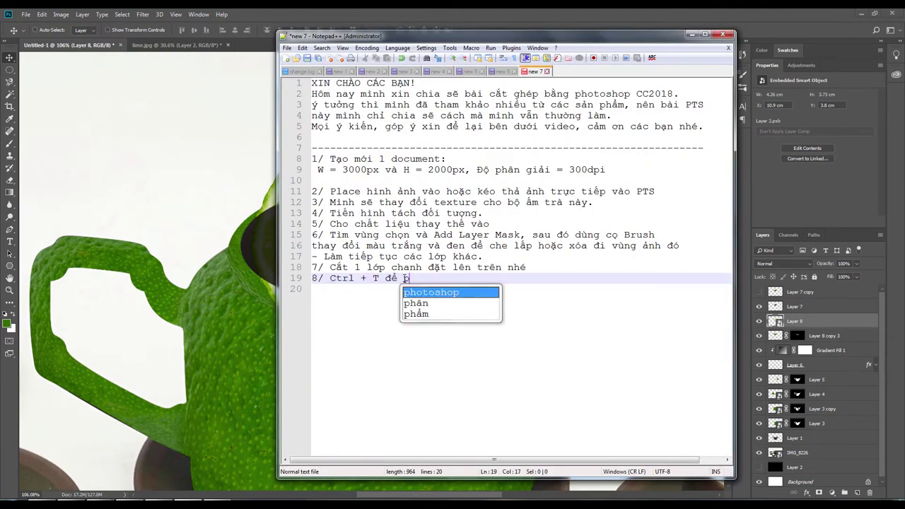
{"action": "type", "text": "hóng to hoặc thu nhỏ, Cl"}
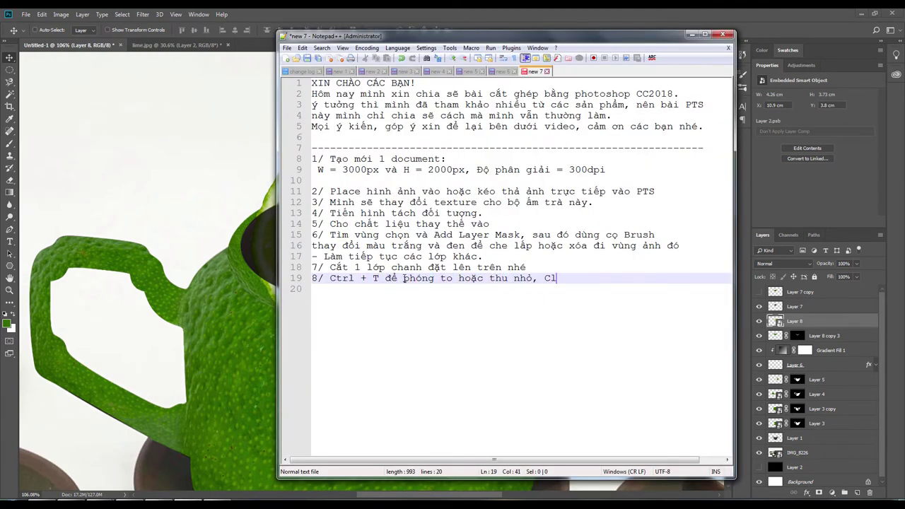
{"action": "type", "text": "ick chuột pha"}
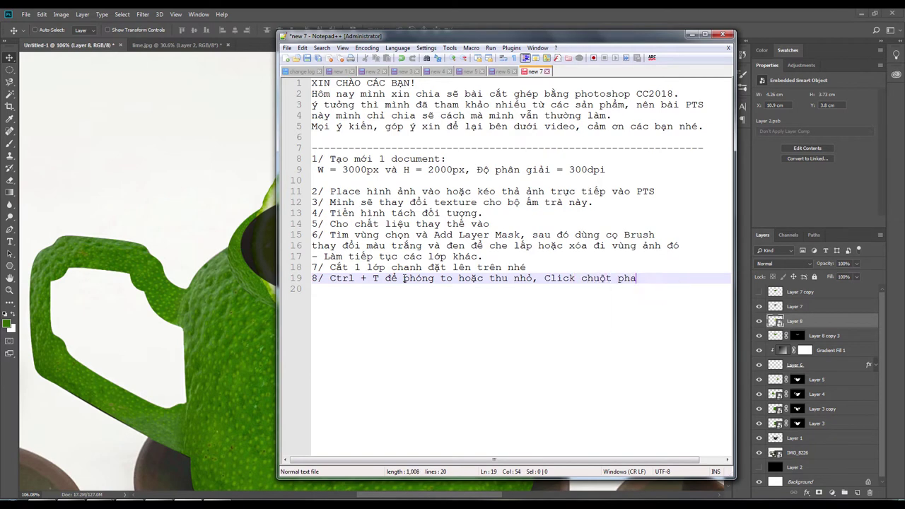
{"action": "key", "text": "BackSpace"}
{"action": "type", "text": "ải để điều chỉnh"}
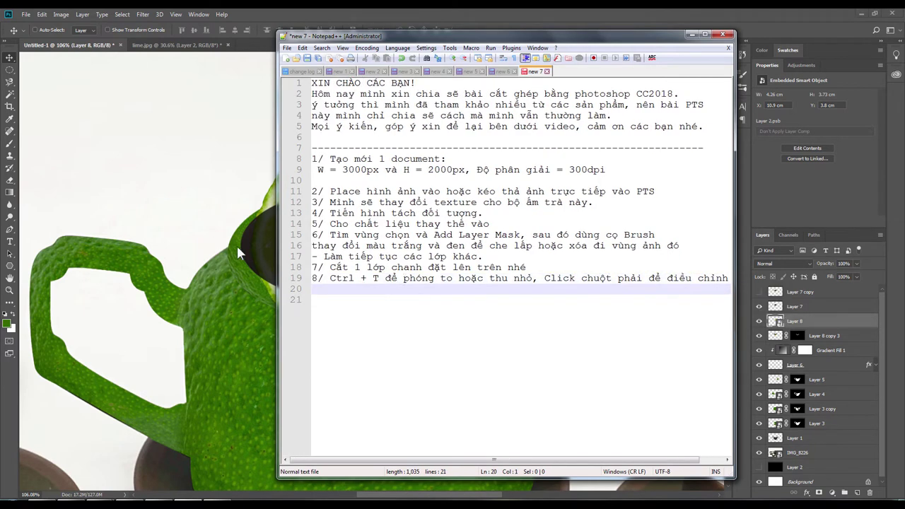
{"action": "key", "text": "alt+Tab"}
Step: Distort the lime slice's corners to match the teapot's oval opening
{"action": "right_click", "coordinate": [326, 226]}
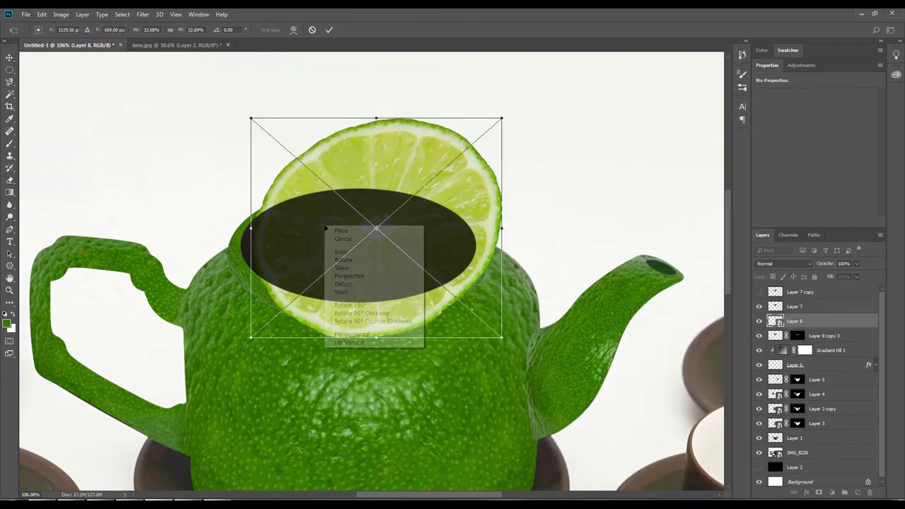
{"action": "left_click", "coordinate": [372, 284]}
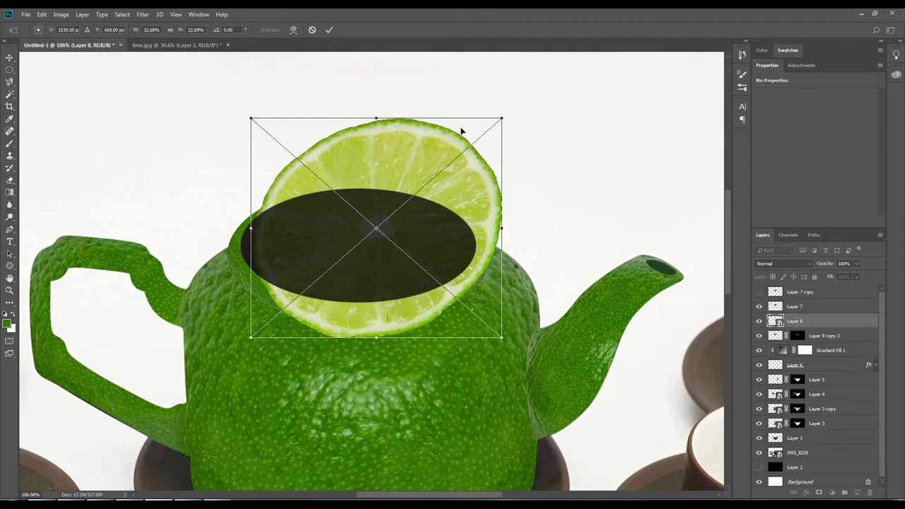
{"action": "left_click_drag", "start_coordinate": [503, 122], "coordinate": [479, 180]}
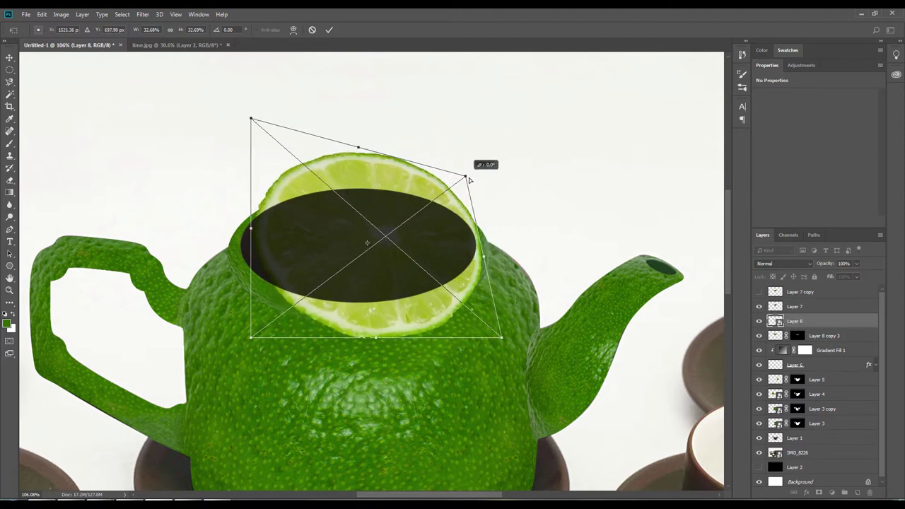
{"action": "left_click_drag", "start_coordinate": [256, 122], "coordinate": [195, 171]}
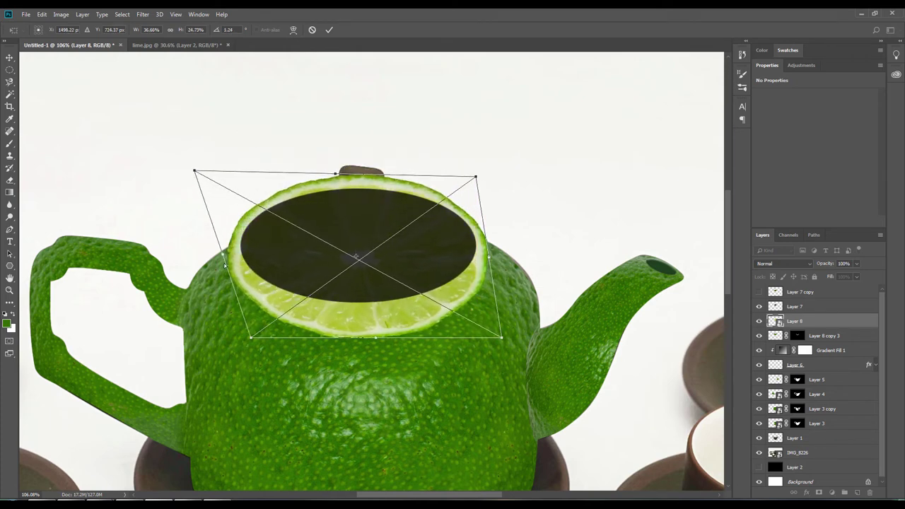
{"action": "left_click_drag", "start_coordinate": [249, 338], "coordinate": [241, 322]}
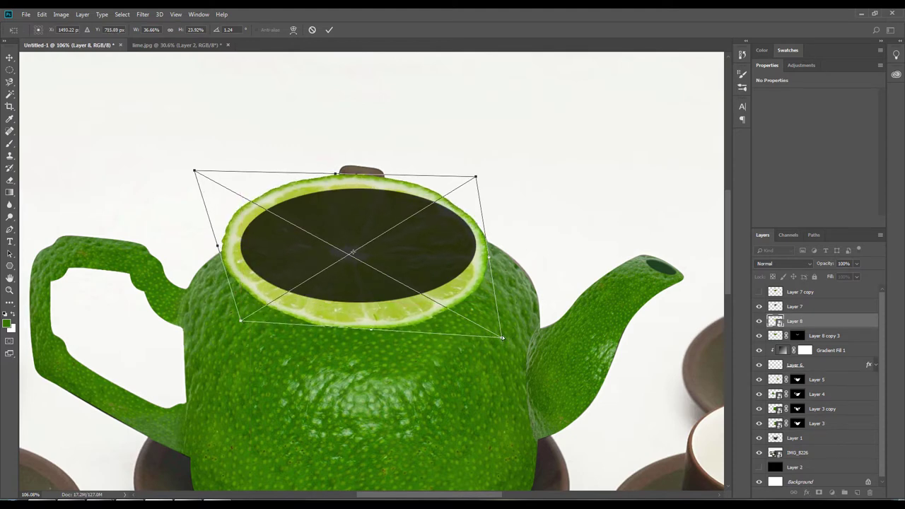
{"action": "mouse_move", "coordinate": [503, 337]}
{"action": "left_mouse_down"}
{"action": "mouse_move", "coordinate": [504, 299]}
{"action": "mouse_move", "coordinate": [483, 308]}
{"action": "left_mouse_up"}
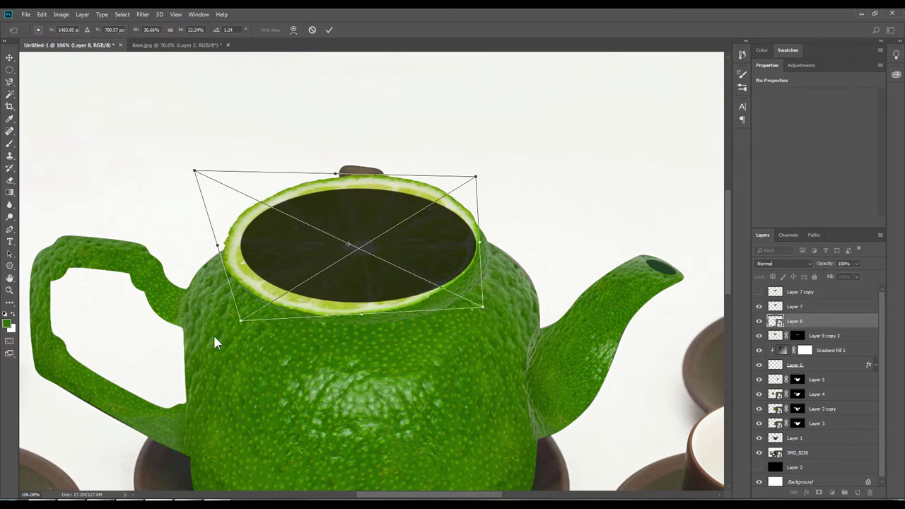
{"action": "left_click_drag", "start_coordinate": [241, 322], "coordinate": [254, 301]}
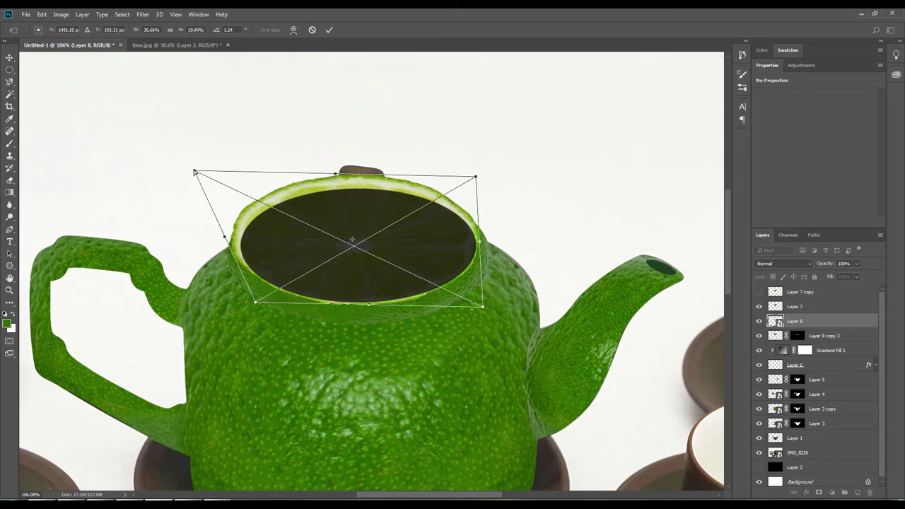
{"action": "mouse_move", "coordinate": [193, 172]}
{"action": "left_mouse_down"}
{"action": "mouse_move", "coordinate": [225, 186]}
{"action": "mouse_move", "coordinate": [213, 182]}
{"action": "left_mouse_up"}
{"action": "left_click_drag", "start_coordinate": [477, 178], "coordinate": [475, 191]}
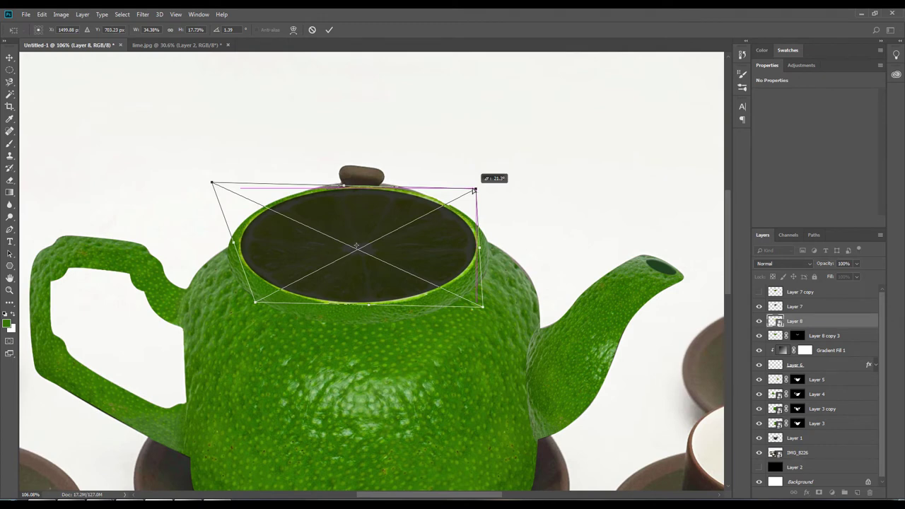
{"action": "right_click", "coordinate": [454, 256]}
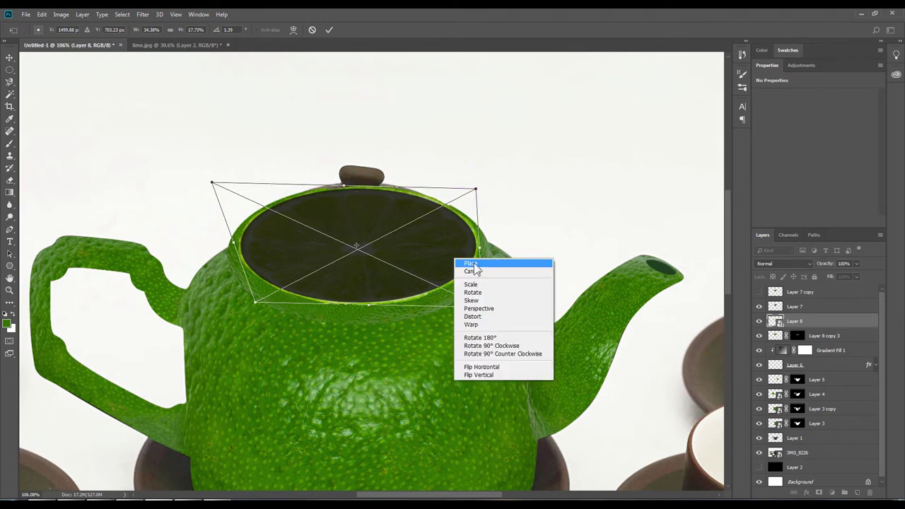
{"action": "key", "text": "Return"}
Step: Hide Layer 7's dark ellipse and refine the lime's corners with Free Transform
{"action": "left_click", "coordinate": [759, 306]}
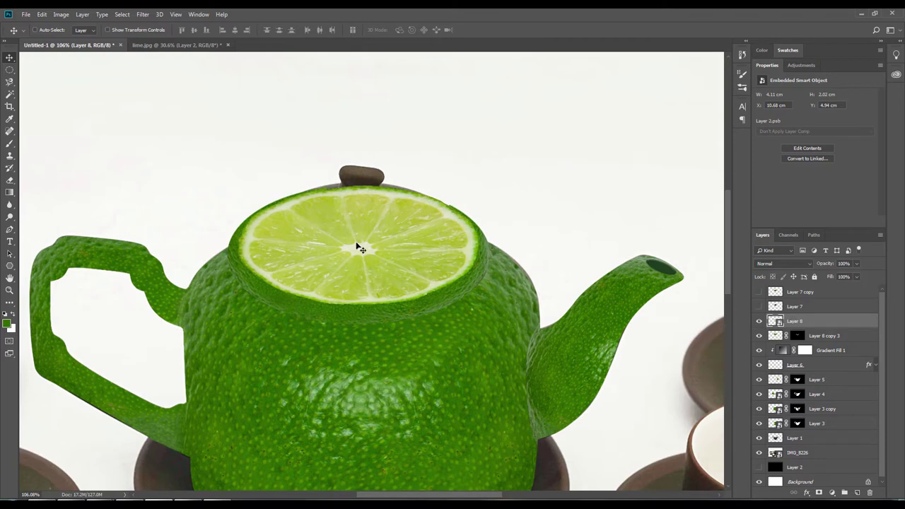
{"action": "left_click_drag", "start_coordinate": [367, 216], "coordinate": [377, 215]}
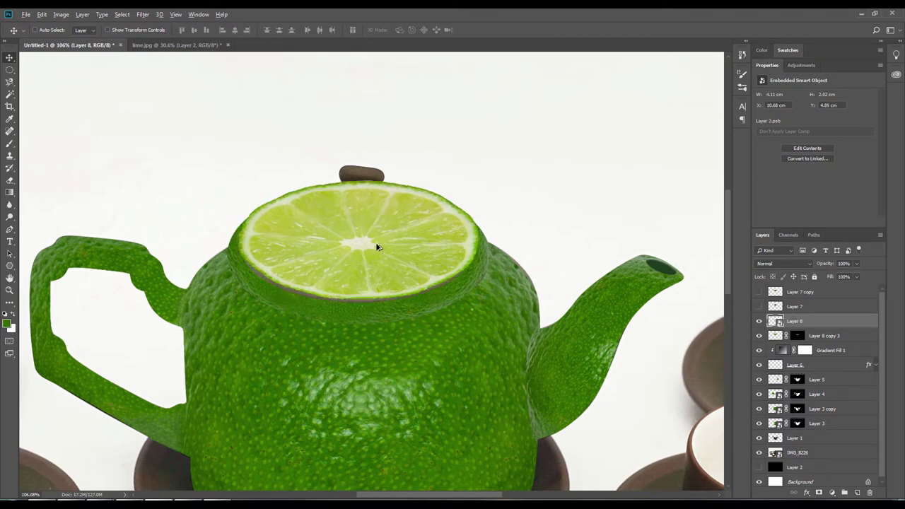
{"action": "scroll", "coordinate": [373, 247], "scroll_direction": "up", "scroll_amount": 3}
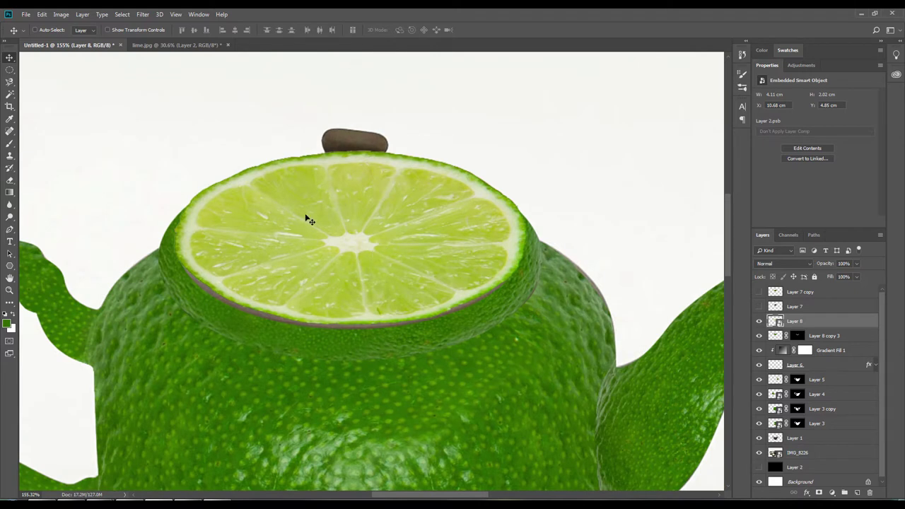
{"action": "key", "text": "ctrl+t"}
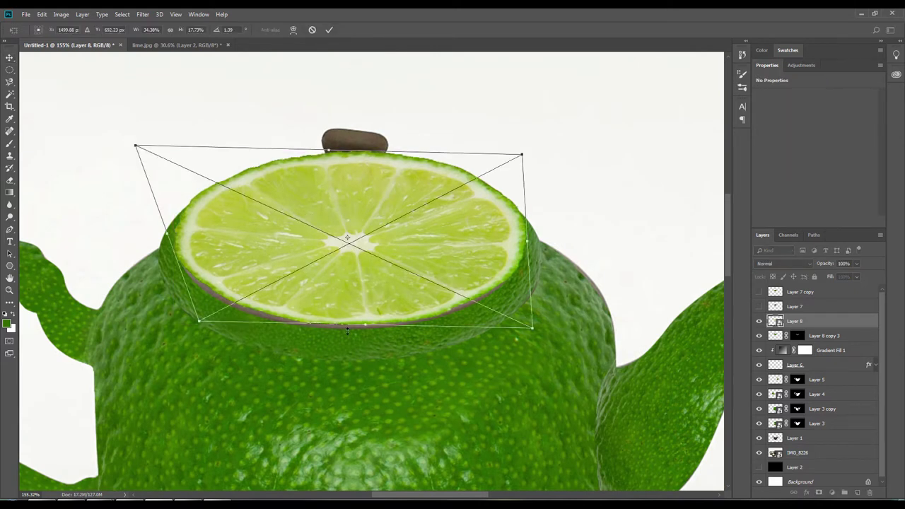
{"action": "left_click_drag", "start_coordinate": [364, 327], "coordinate": [366, 330]}
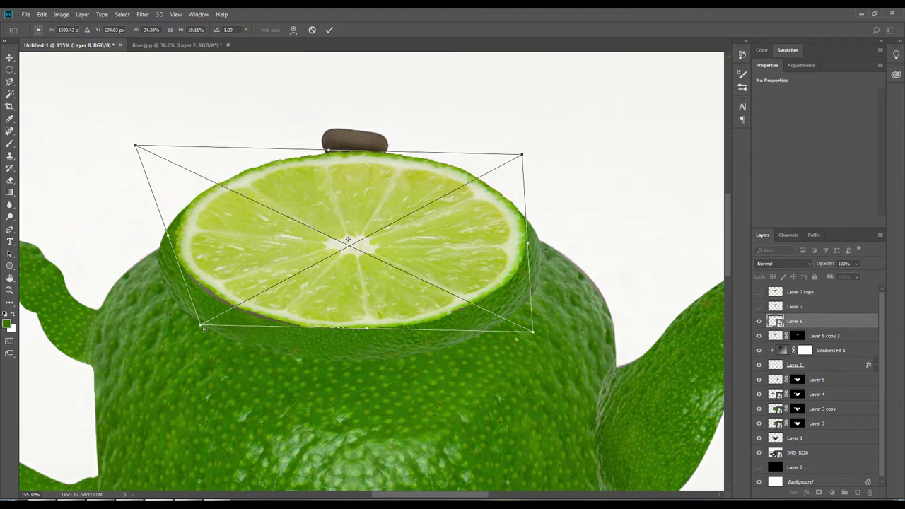
{"action": "left_click_drag", "start_coordinate": [203, 328], "coordinate": [193, 328]}
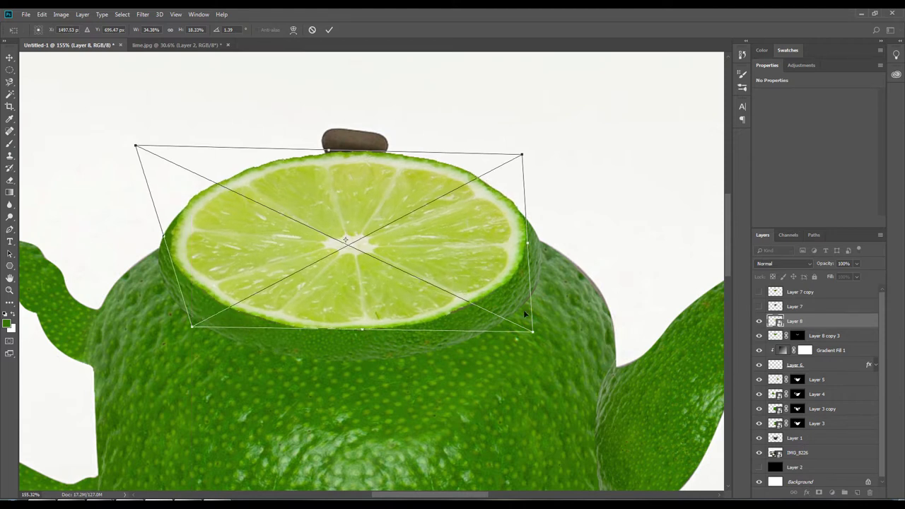
{"action": "left_click_drag", "start_coordinate": [534, 337], "coordinate": [537, 334]}
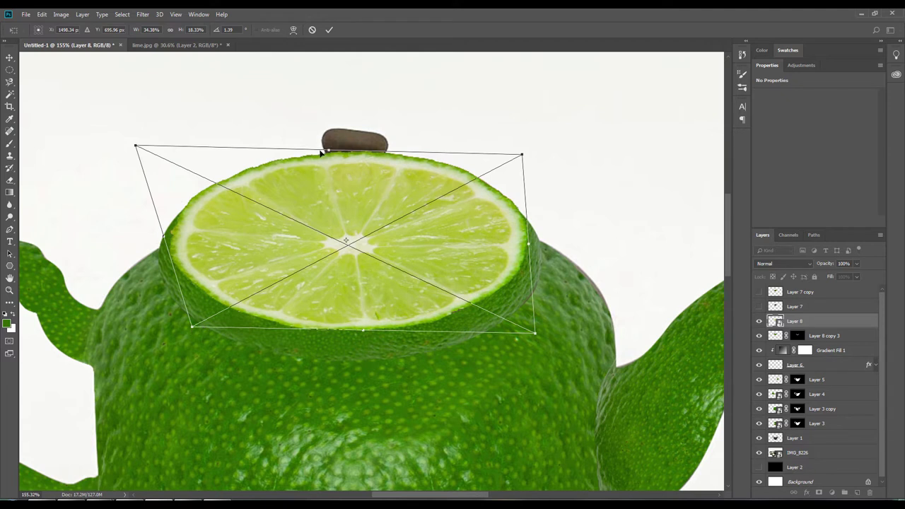
{"action": "left_click_drag", "start_coordinate": [137, 147], "coordinate": [148, 154]}
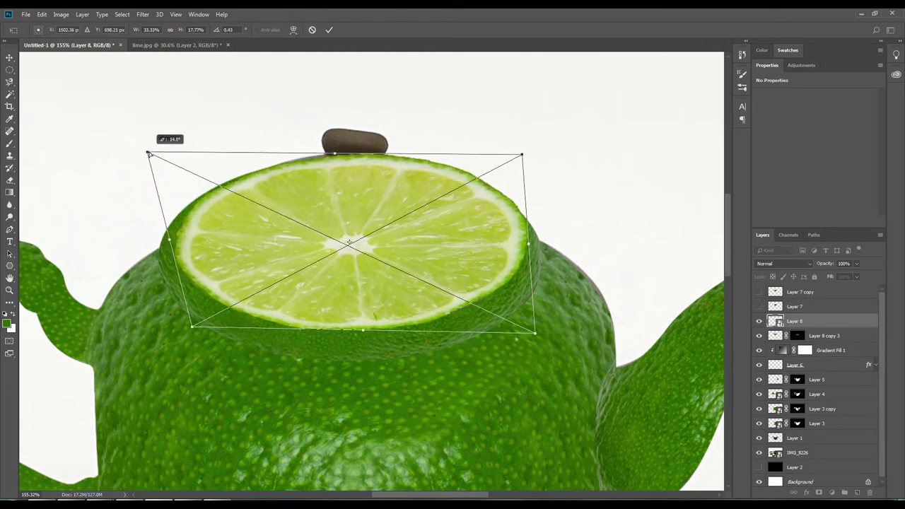
{"action": "left_click_drag", "start_coordinate": [149, 154], "coordinate": [146, 152]}
{"action": "left_click_drag", "start_coordinate": [524, 159], "coordinate": [520, 154]}
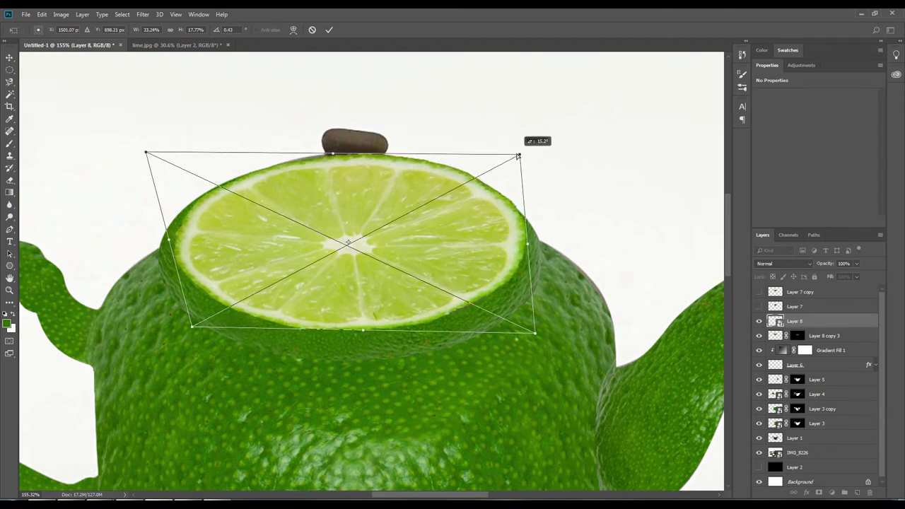
{"action": "left_click_drag", "start_coordinate": [146, 152], "coordinate": [146, 148]}
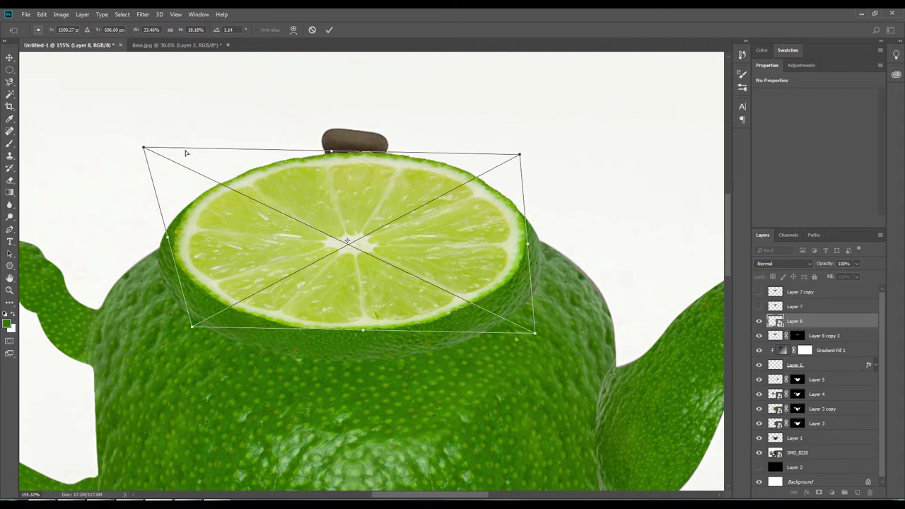
{"action": "key", "text": "Return"}
Step: Re-transform the lime, lowering its upper corners and pulling the lower-left outward
{"action": "scroll", "coordinate": [398, 195], "scroll_direction": "down", "scroll_amount": 2}
{"action": "scroll", "coordinate": [398, 195], "scroll_direction": "down", "scroll_amount": 1}
{"action": "scroll", "coordinate": [420, 218], "scroll_direction": "down", "scroll_amount": 1}
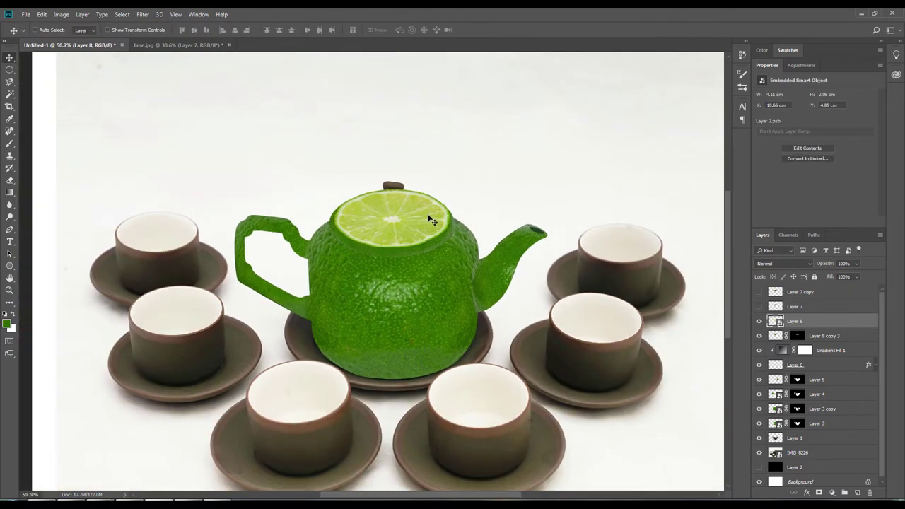
{"action": "scroll", "coordinate": [429, 223], "scroll_direction": "up", "scroll_amount": 3}
{"action": "key", "text": "ctrl+t"}
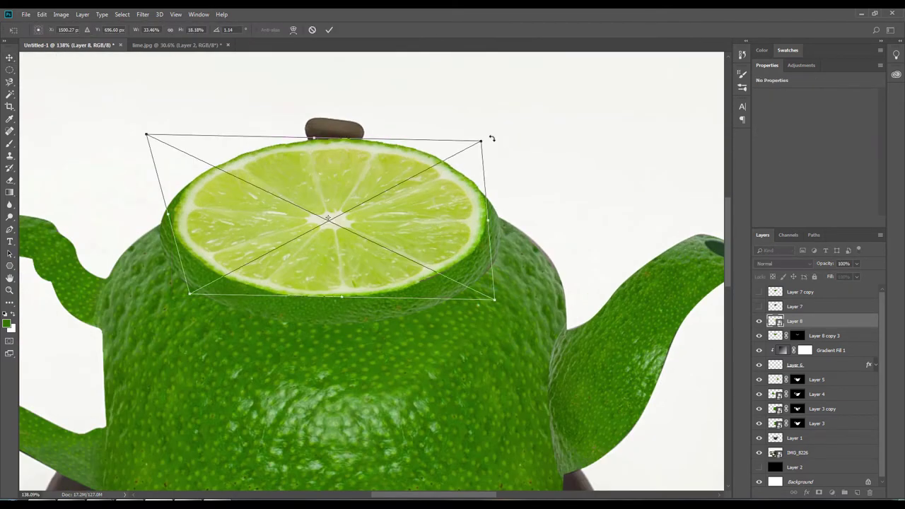
{"action": "left_click_drag", "start_coordinate": [481, 144], "coordinate": [480, 151]}
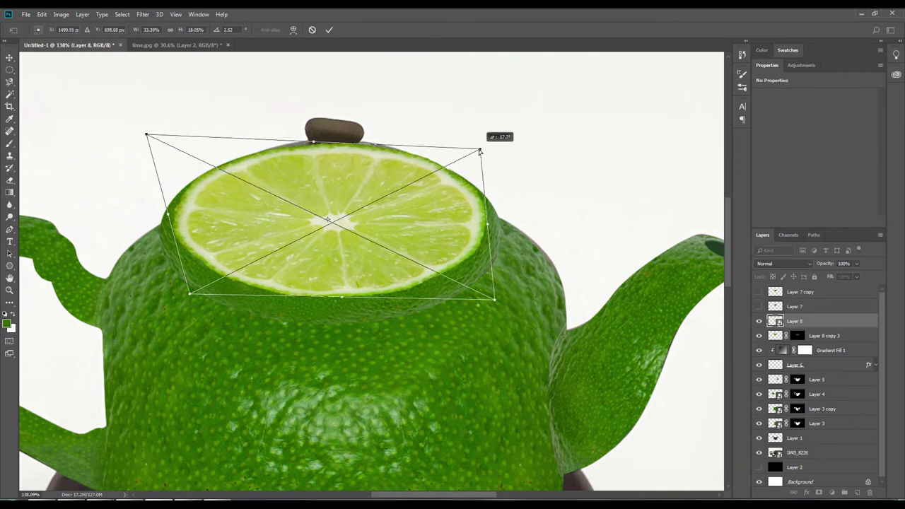
{"action": "left_click_drag", "start_coordinate": [147, 135], "coordinate": [152, 140]}
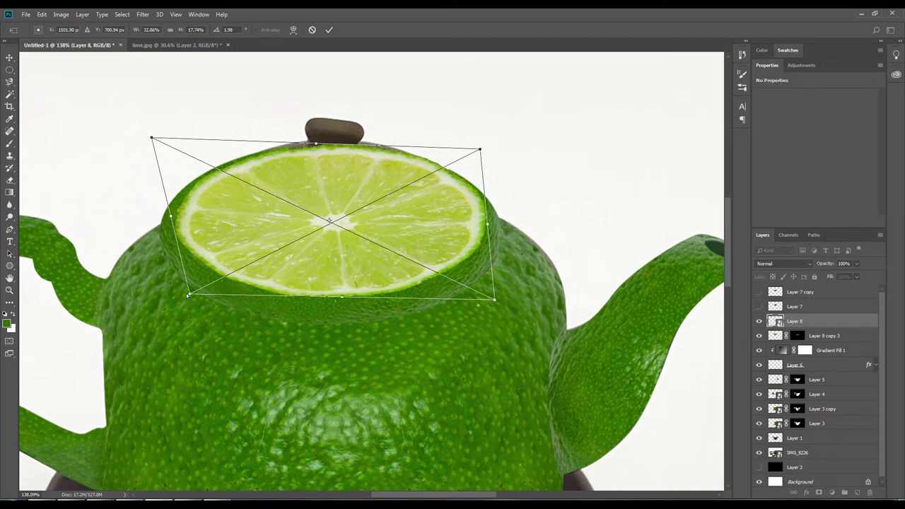
{"action": "left_click_drag", "start_coordinate": [188, 296], "coordinate": [184, 293]}
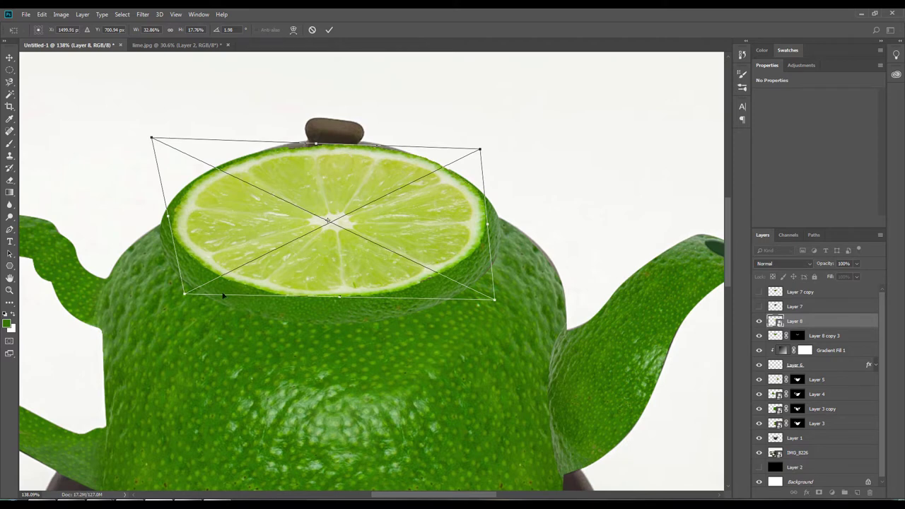
{"action": "left_click_drag", "start_coordinate": [185, 297], "coordinate": [176, 300]}
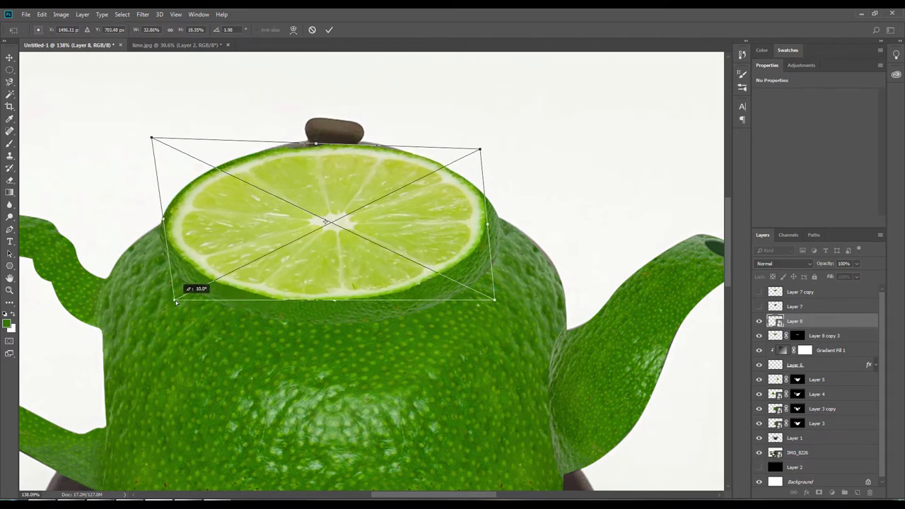
Step: Use Perspective to narrow the lime's top and widen its bottom over the rim
{"action": "right_click", "coordinate": [361, 212]}
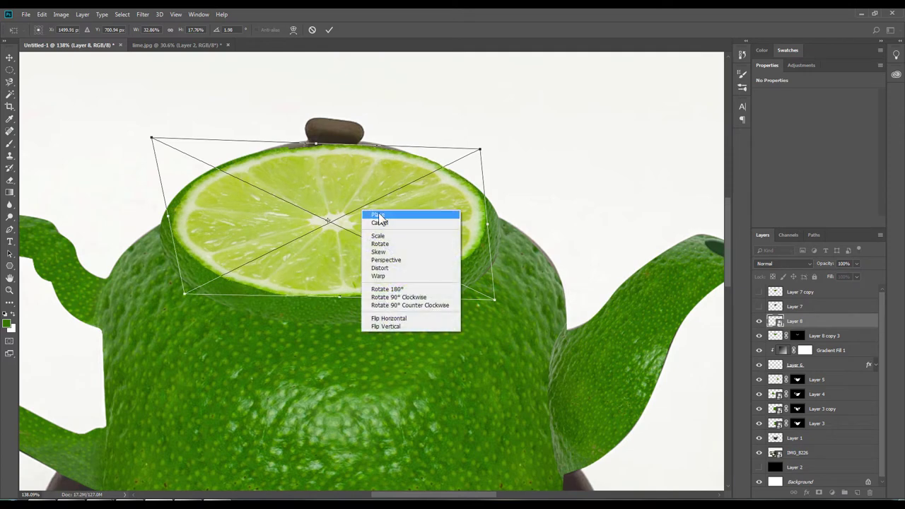
{"action": "left_click", "coordinate": [385, 259]}
{"action": "mouse_move", "coordinate": [481, 153]}
{"action": "left_mouse_down"}
{"action": "mouse_move", "coordinate": [451, 150]}
{"action": "mouse_move", "coordinate": [493, 151]}
{"action": "mouse_move", "coordinate": [469, 149]}
{"action": "left_mouse_up"}
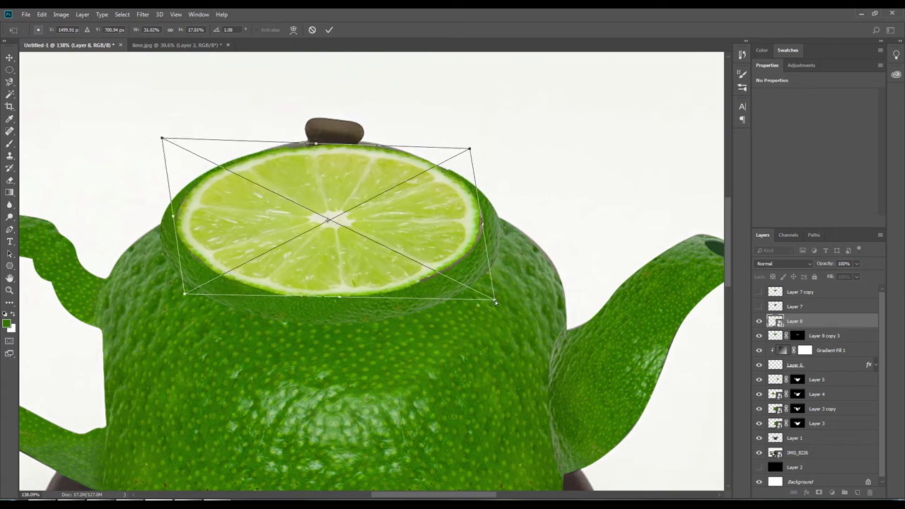
{"action": "left_click_drag", "start_coordinate": [495, 300], "coordinate": [505, 299]}
{"action": "left_click_drag", "start_coordinate": [435, 217], "coordinate": [435, 211]}
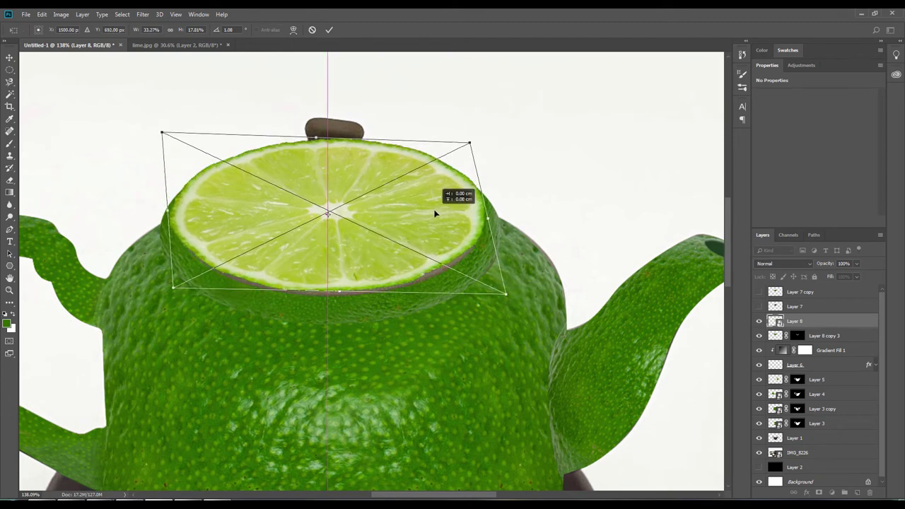
{"action": "left_click_drag", "start_coordinate": [506, 295], "coordinate": [511, 293]}
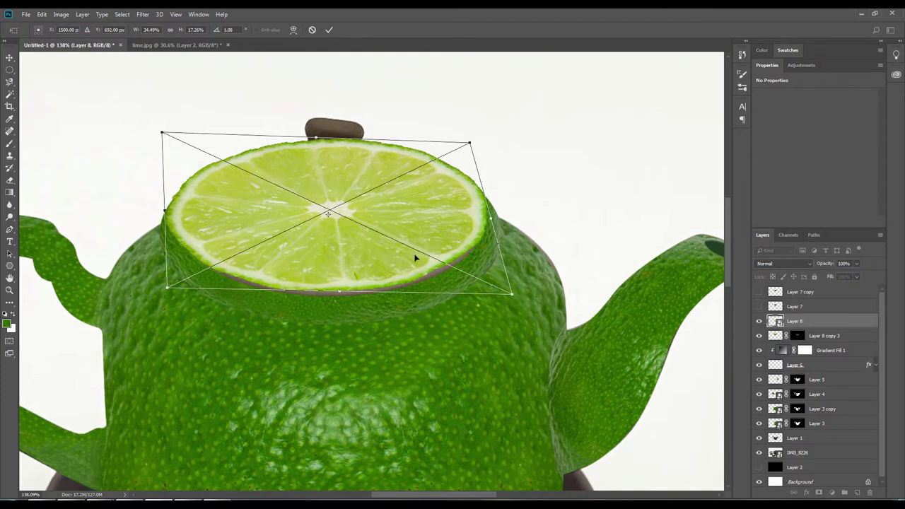
{"action": "left_click_drag", "start_coordinate": [511, 292], "coordinate": [514, 296]}
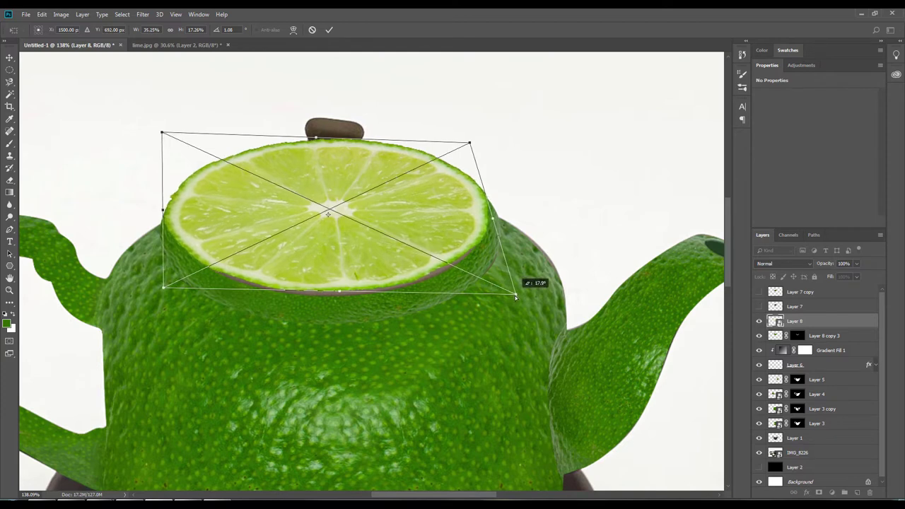
{"action": "left_click_drag", "start_coordinate": [377, 252], "coordinate": [378, 258]}
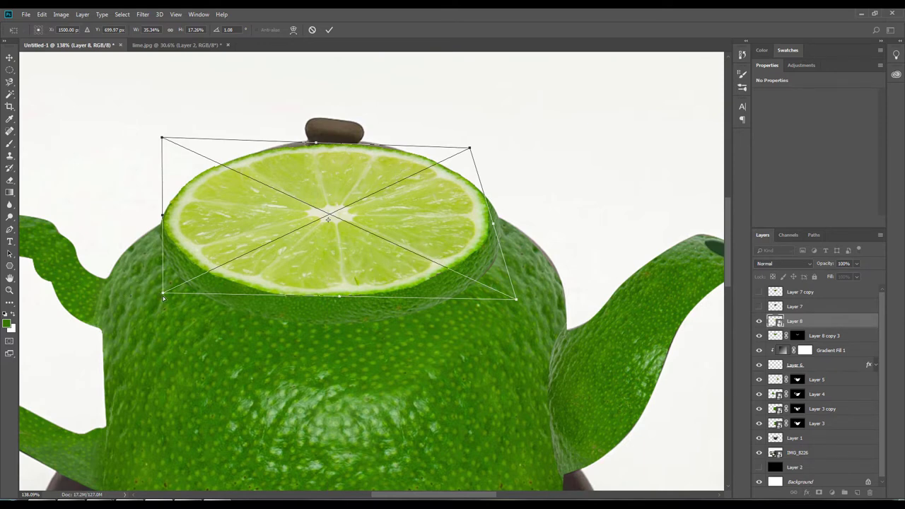
{"action": "left_click_drag", "start_coordinate": [163, 296], "coordinate": [158, 299]}
{"action": "key", "text": "Return"}
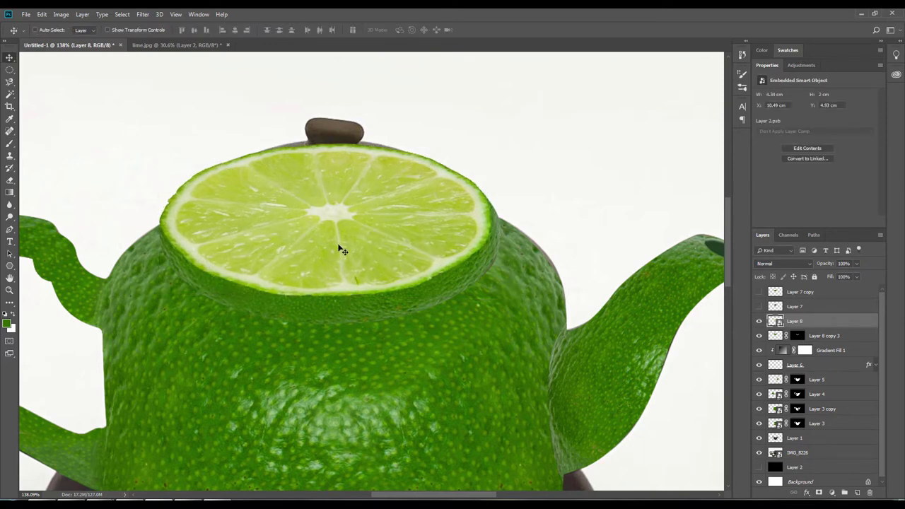
Step: Nudge the lime-slice lid up two pixels on the teapot
{"action": "left_click_drag", "start_coordinate": [347, 242], "coordinate": [348, 239]}
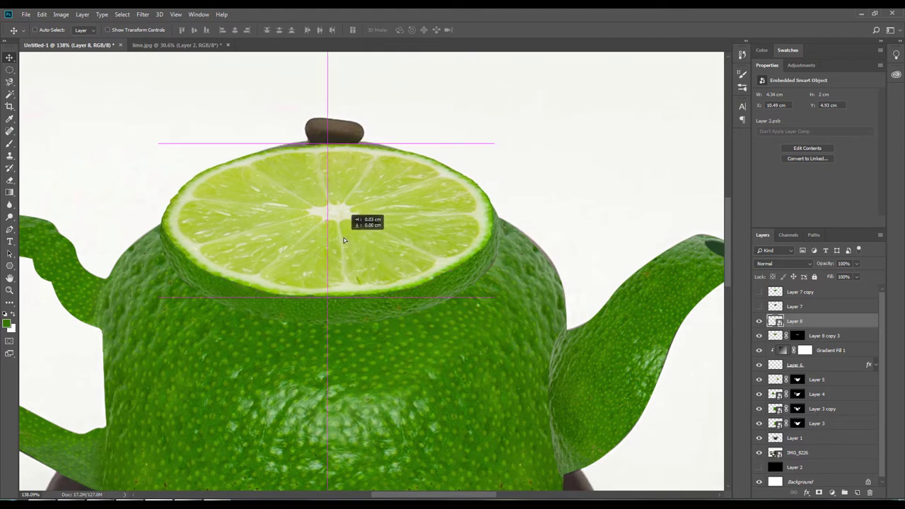
{"action": "scroll", "coordinate": [410, 275], "scroll_direction": "down", "scroll_amount": 3}
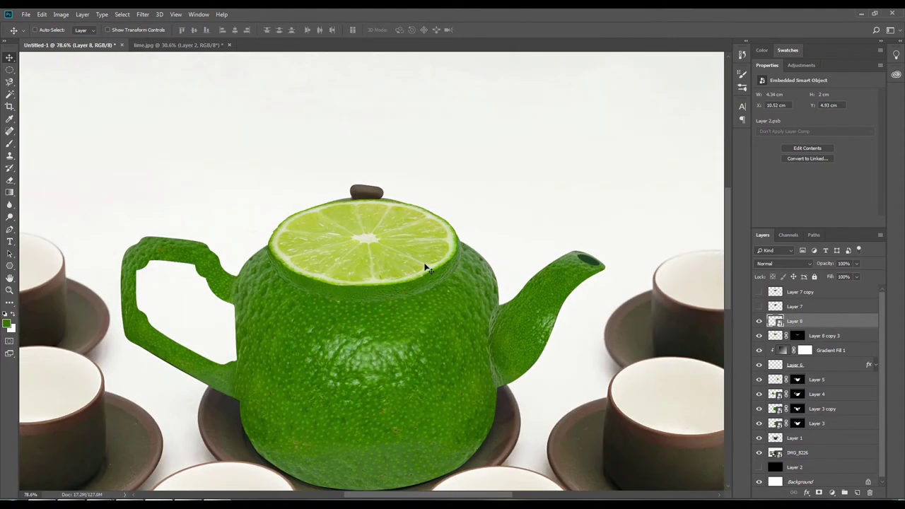
{"action": "scroll", "coordinate": [422, 242], "scroll_direction": "up", "scroll_amount": 2}
{"action": "key", "text": "Up"}
{"action": "key", "text": "Up"}
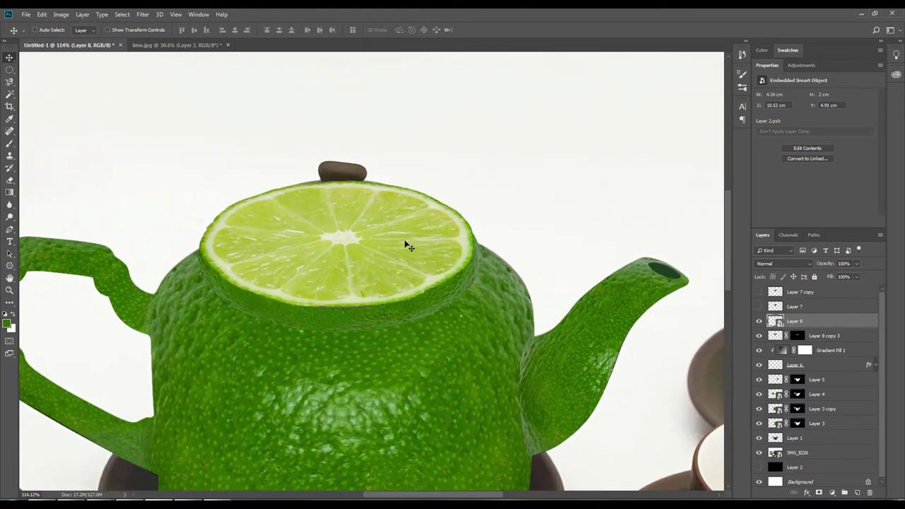
{"action": "key", "text": "Up"}
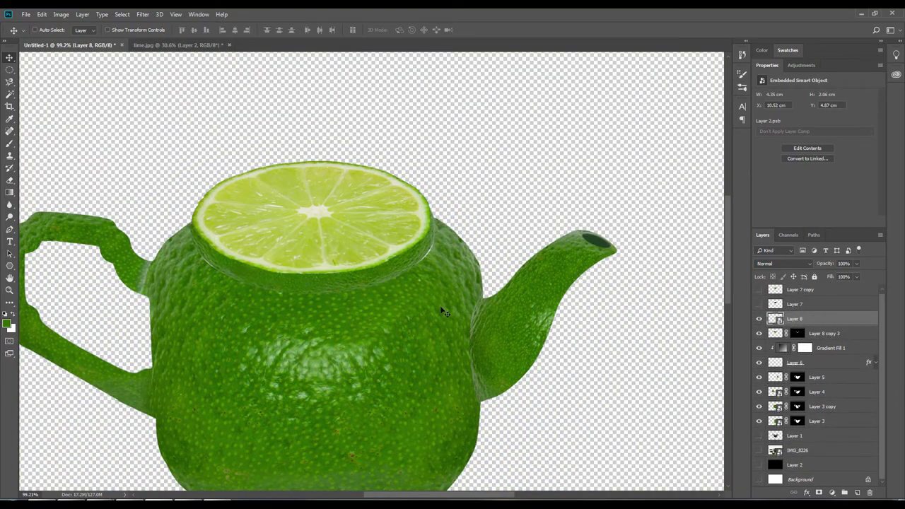
{"action": "scroll", "coordinate": [440, 297], "scroll_direction": "up", "scroll_amount": 3}
{"action": "scroll", "coordinate": [447, 294], "scroll_direction": "down", "scroll_amount": 3}
Step: Hide the background layers and load Layer 1's teapot outline as a selection
{"action": "left_click", "coordinate": [785, 422]}
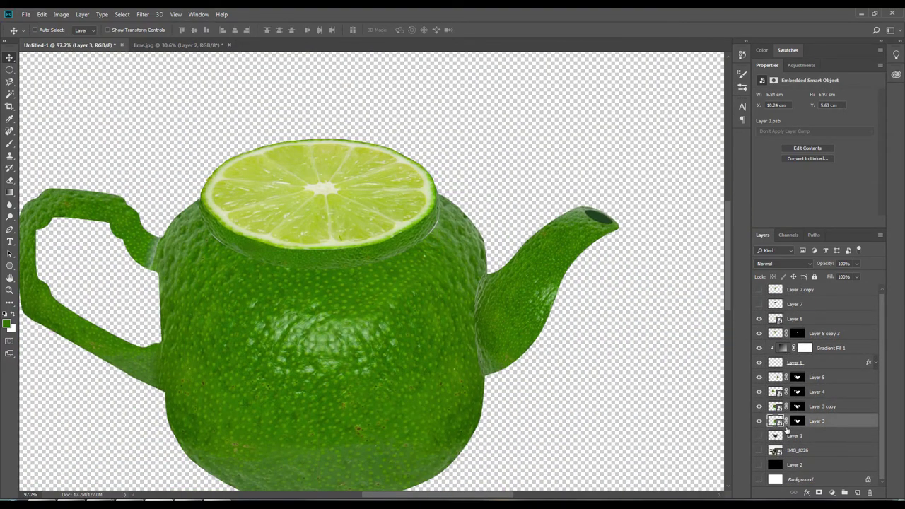
{"action": "left_click", "coordinate": [758, 421]}
{"action": "left_click", "coordinate": [759, 421]}
{"action": "left_click", "coordinate": [781, 436]}
{"action": "left_click", "coordinate": [775, 436], "text": "ctrl"}
{"action": "scroll", "coordinate": [263, 301], "scroll_direction": "down", "scroll_amount": 2}
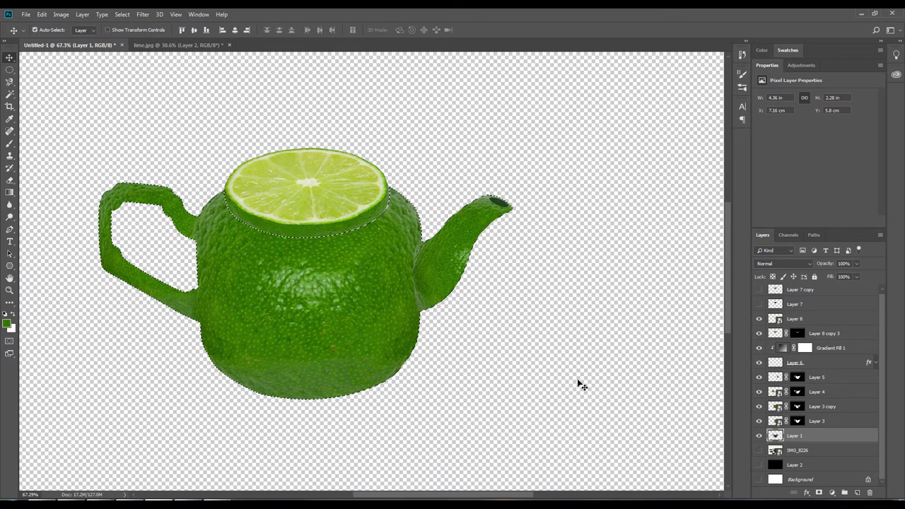
{"action": "left_click", "coordinate": [759, 436]}
{"action": "left_click", "coordinate": [758, 436]}
{"action": "scroll", "coordinate": [693, 405], "scroll_direction": "up", "scroll_amount": 3}
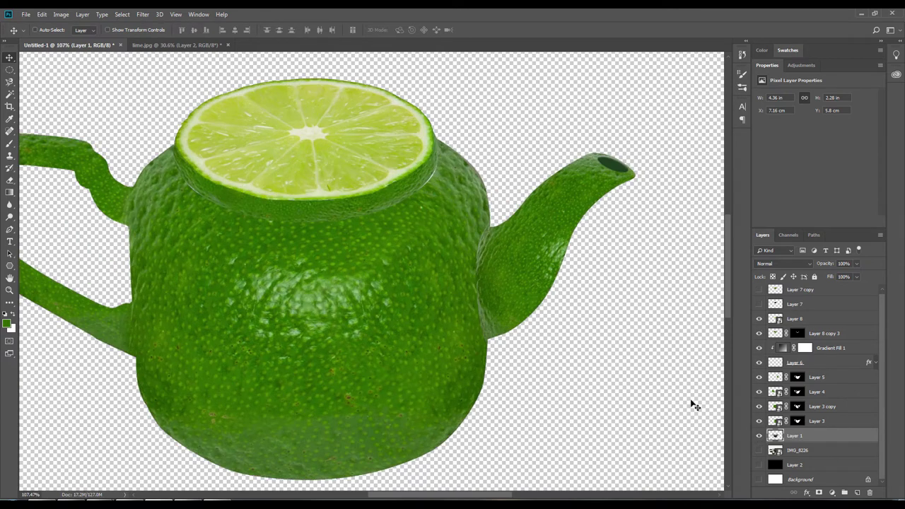
Step: Create a new layer beneath Layer 1 and sample a green from the teapot body with the Eyedropper
{"action": "left_click", "coordinate": [775, 436], "text": "ctrl"}
{"action": "left_click", "coordinate": [857, 492], "text": "ctrl"}
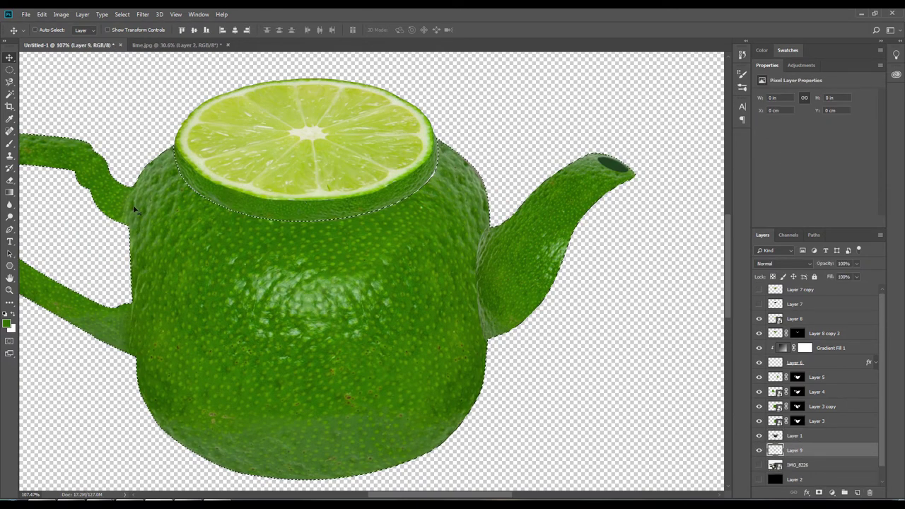
{"action": "left_click", "coordinate": [9, 119]}
{"action": "left_click", "coordinate": [235, 191]}
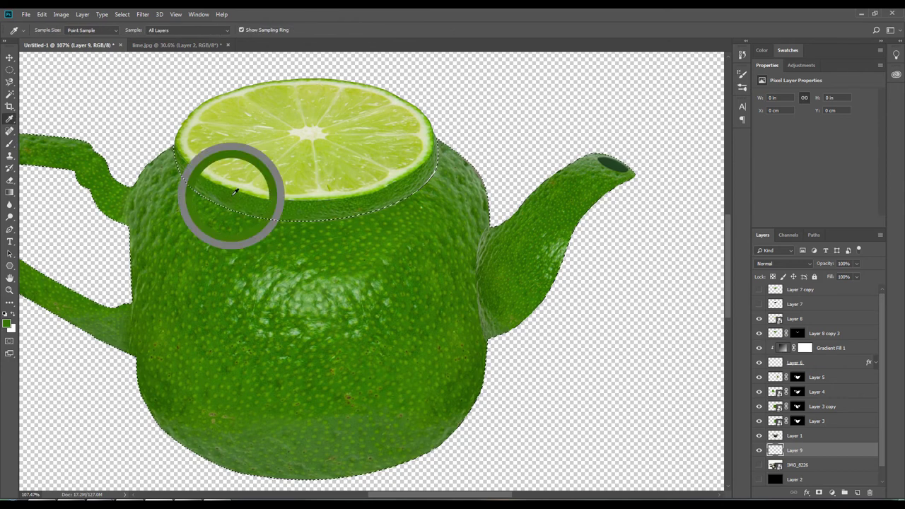
{"action": "left_click", "coordinate": [231, 230]}
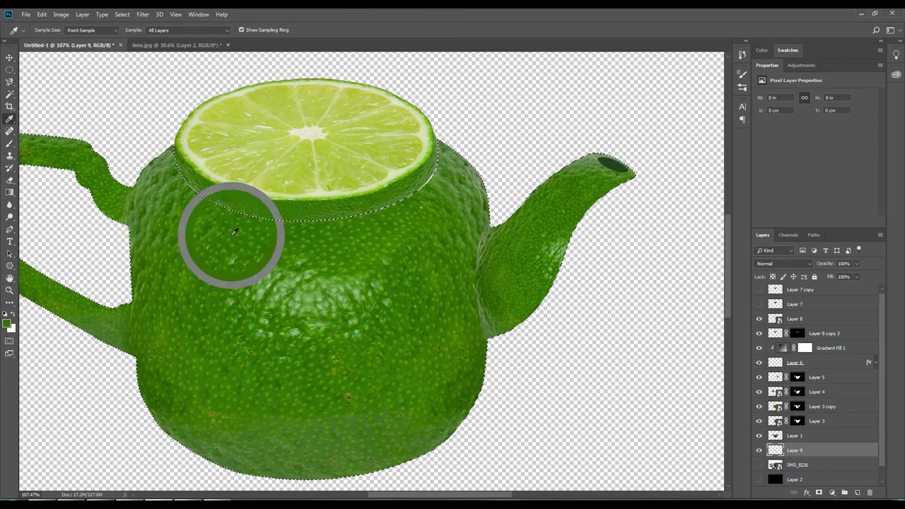
Step: Fill the teapot selection with the Background colour via Edit > Fill, then deselect
{"action": "left_click", "coordinate": [42, 14]}
{"action": "left_click", "coordinate": [75, 182]}
{"action": "left_click", "coordinate": [452, 140]}
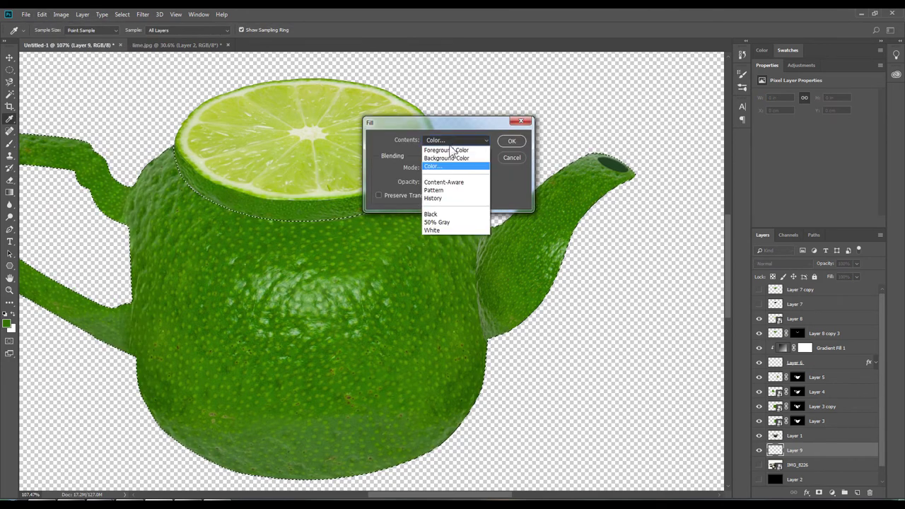
{"action": "left_click", "coordinate": [449, 158]}
{"action": "left_click", "coordinate": [512, 141]}
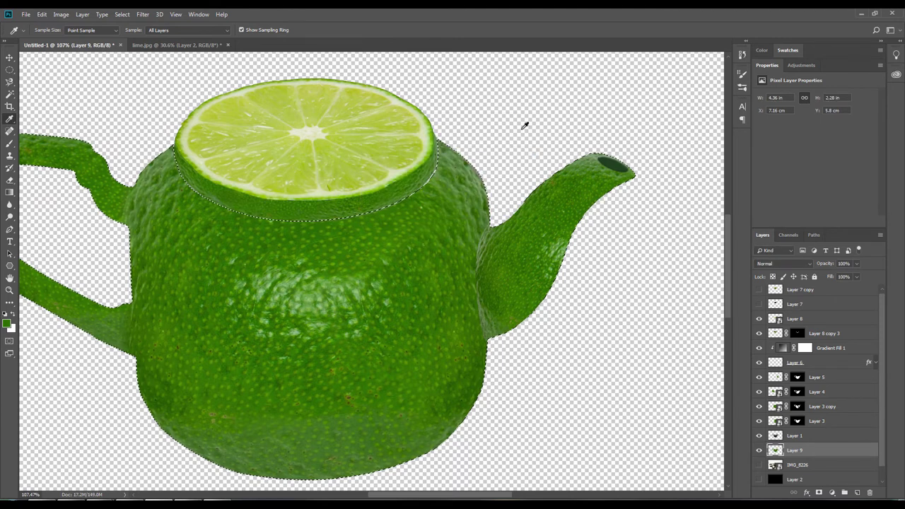
{"action": "key", "text": "ctrl+d"}
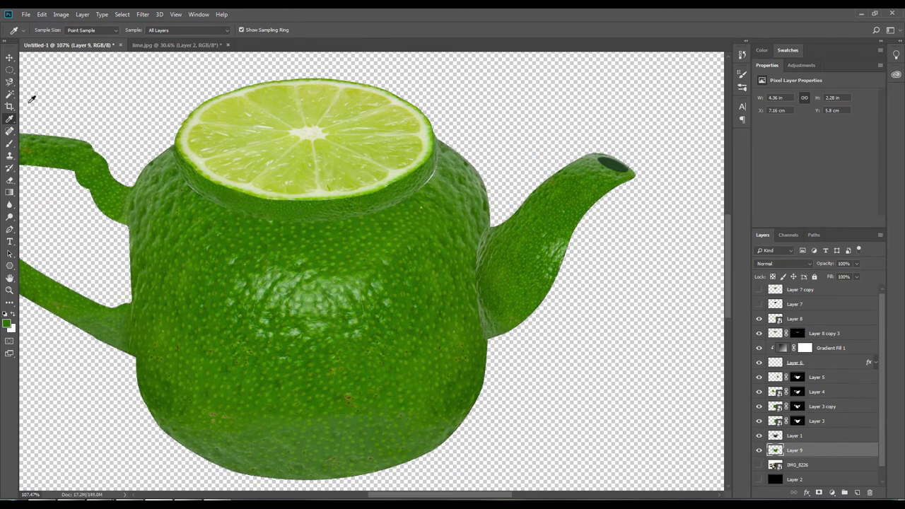
Step: Make the white Background layer visible and select it
{"action": "scroll", "coordinate": [758, 481], "scroll_direction": "down", "scroll_amount": 1}
{"action": "left_click", "coordinate": [758, 479]}
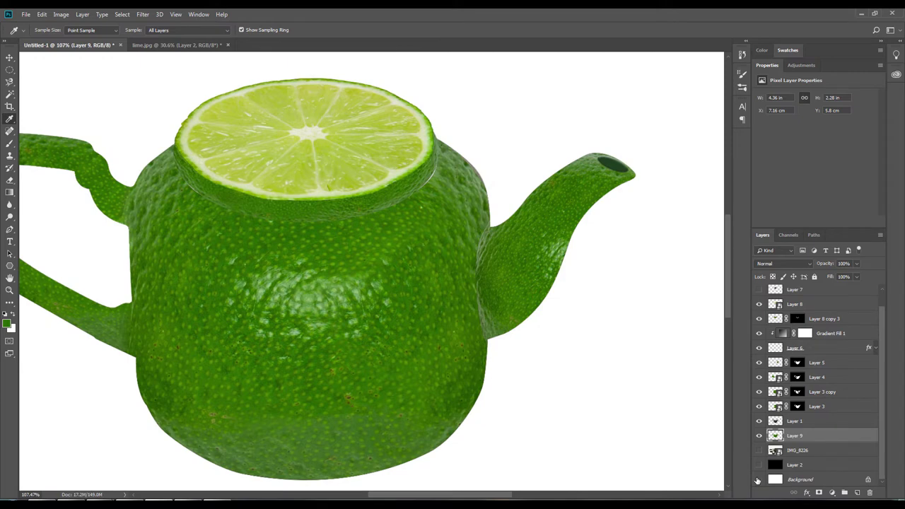
{"action": "left_click", "coordinate": [758, 479]}
{"action": "left_click", "coordinate": [758, 479]}
{"action": "left_click", "coordinate": [799, 479]}
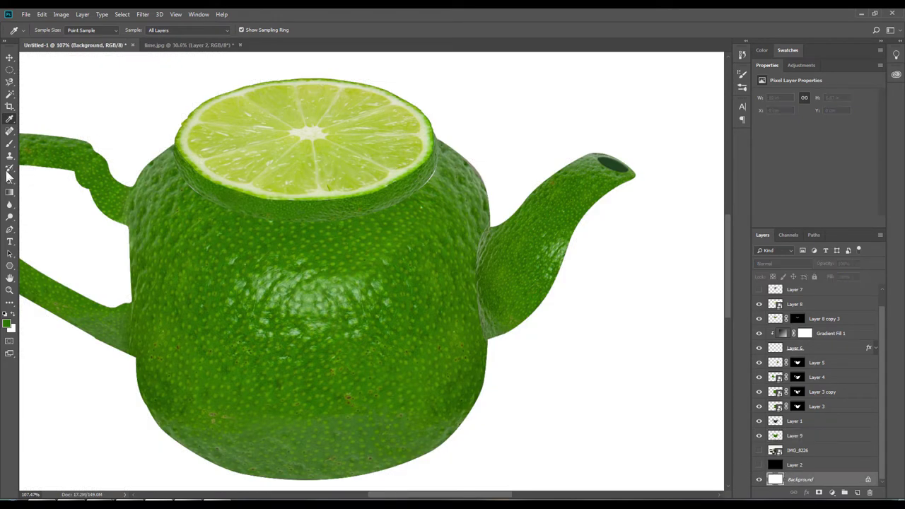
Step: Pick the Brush tool and revert to an earlier state in the History panel
{"action": "left_click", "coordinate": [9, 143]}
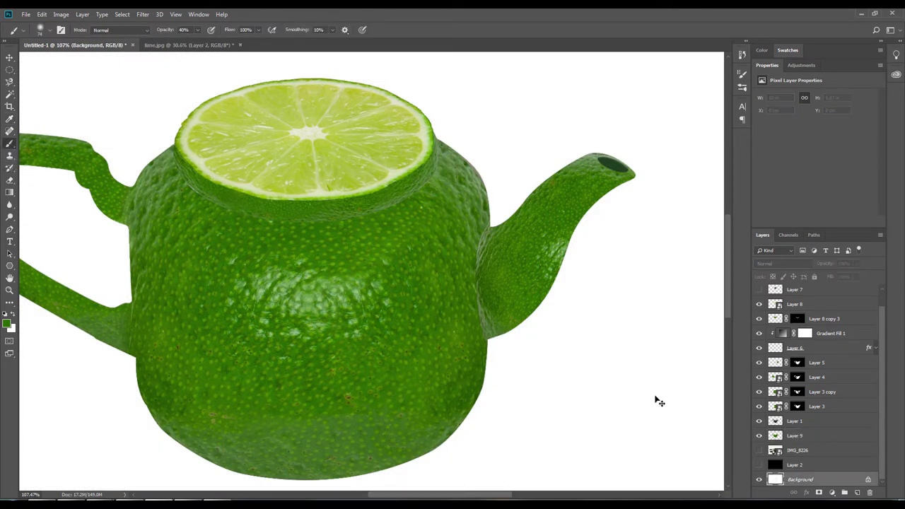
{"action": "left_click", "coordinate": [742, 56]}
{"action": "left_click", "coordinate": [678, 366]}
{"action": "left_click", "coordinate": [743, 55]}
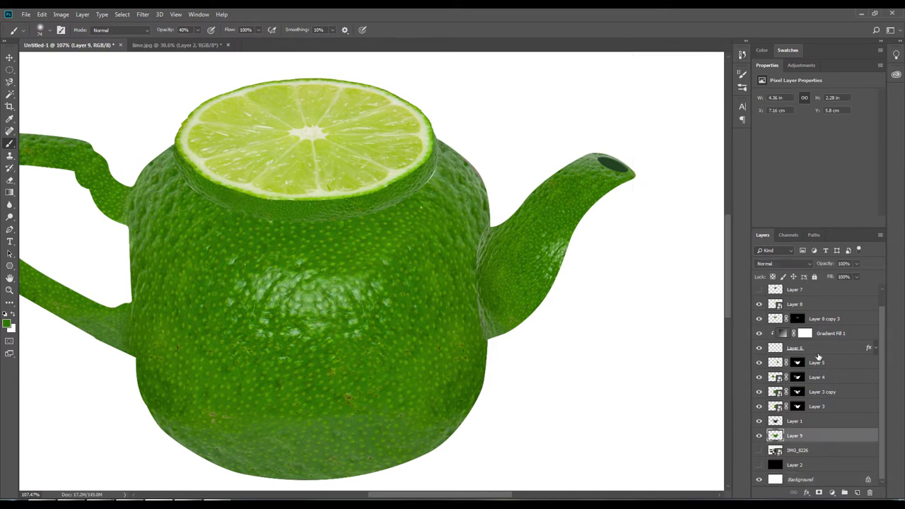
Step: Toggle Layer 1 to compare, then show Layer 1 again and select it
{"action": "left_click", "coordinate": [759, 421]}
{"action": "left_click", "coordinate": [759, 421]}
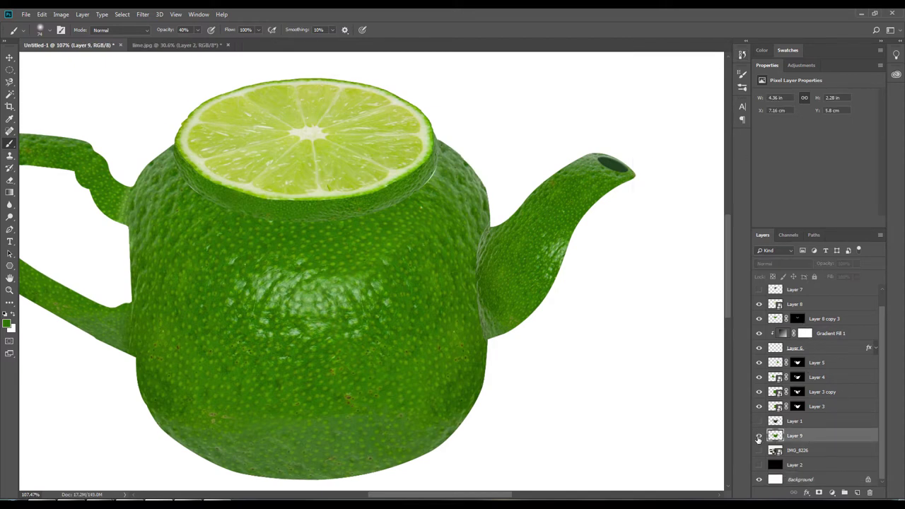
{"action": "left_click", "coordinate": [758, 421]}
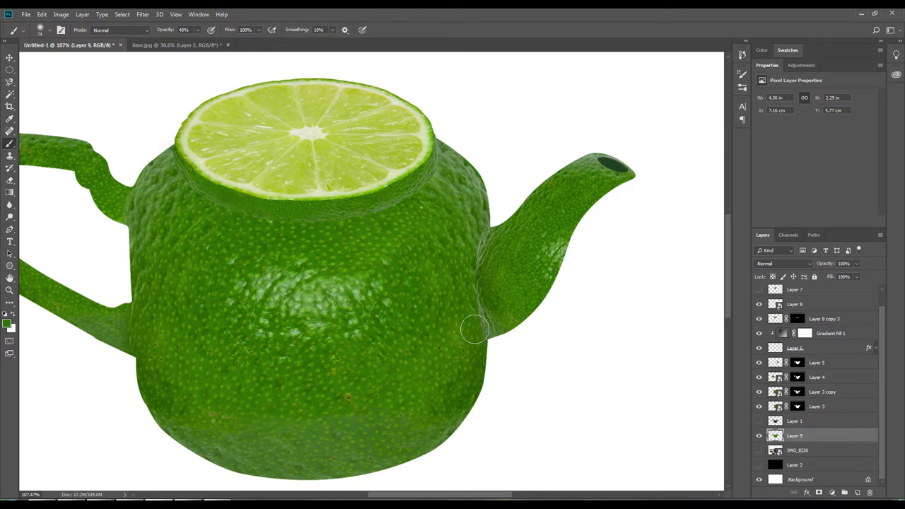
{"action": "scroll", "coordinate": [239, 244], "scroll_direction": "down", "scroll_amount": 1}
{"action": "scroll", "coordinate": [212, 304], "scroll_direction": "down", "scroll_amount": 1}
{"action": "scroll", "coordinate": [353, 269], "scroll_direction": "down", "scroll_amount": 1}
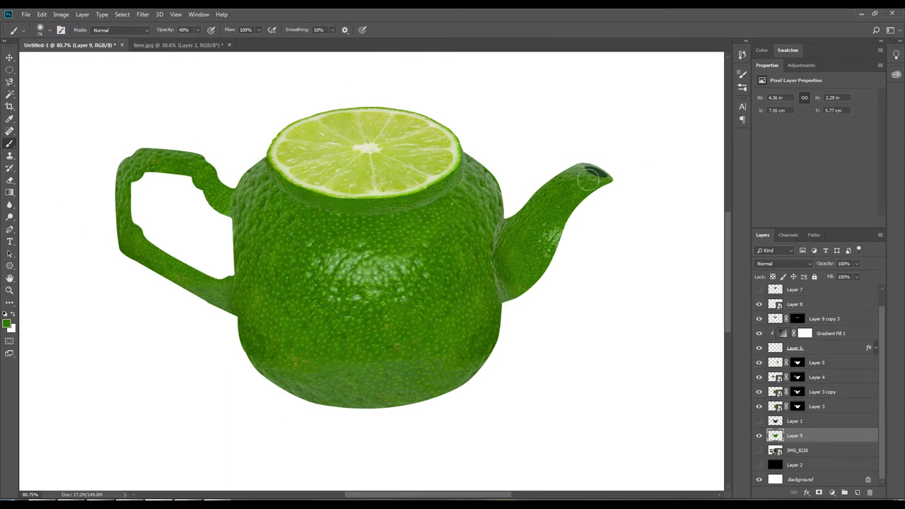
{"action": "scroll", "coordinate": [472, 233], "scroll_direction": "down", "scroll_amount": 1}
{"action": "scroll", "coordinate": [472, 234], "scroll_direction": "down", "scroll_amount": 1}
{"action": "left_click", "coordinate": [759, 421]}
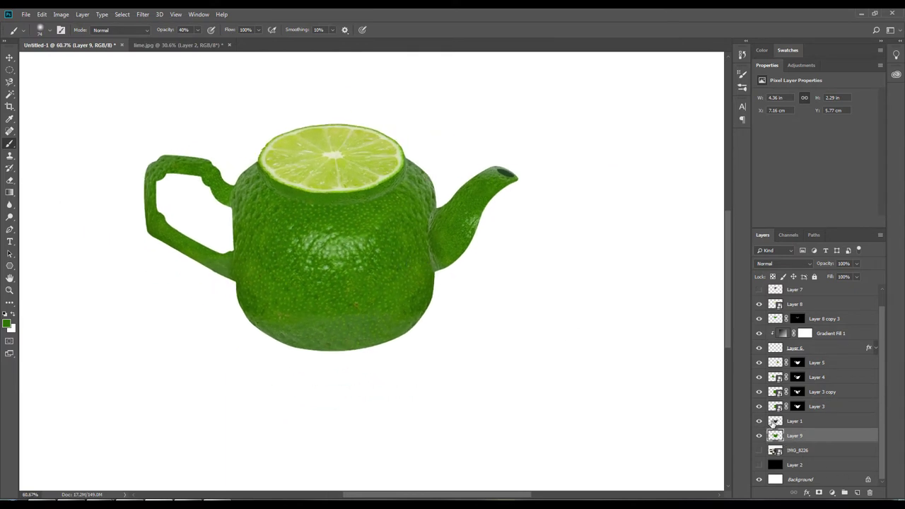
{"action": "left_click", "coordinate": [812, 425]}
{"action": "scroll", "coordinate": [812, 333], "scroll_direction": "up", "scroll_amount": 1}
Step: Move Layer 1 above Layer 8 and leave it hidden so the lime teapot shows
{"action": "left_click", "coordinate": [758, 292]}
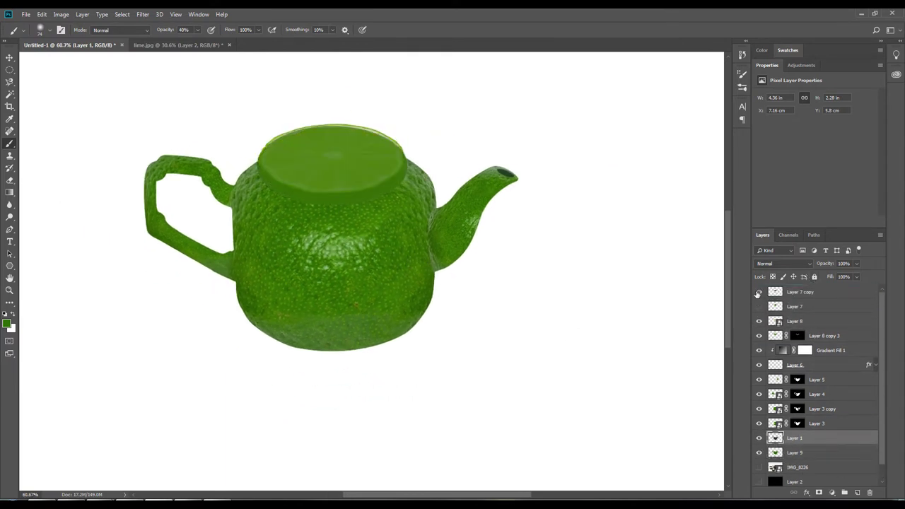
{"action": "left_click", "coordinate": [759, 306]}
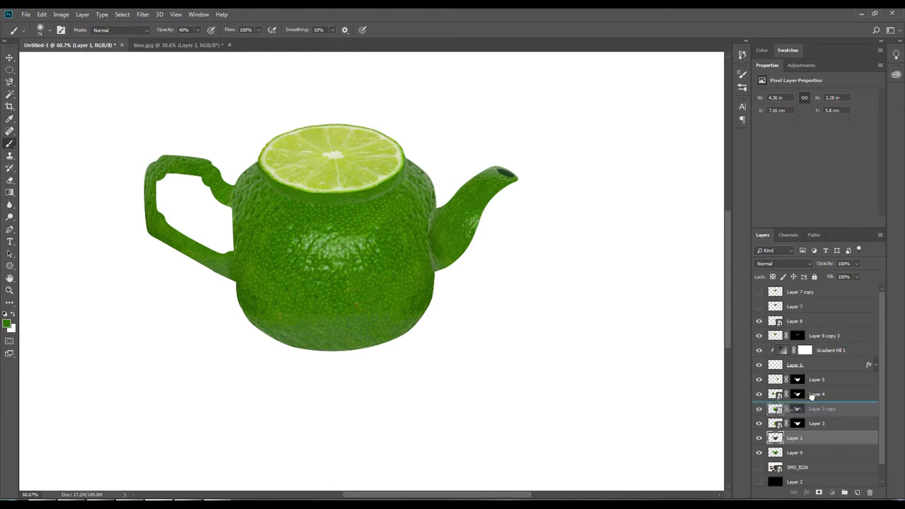
{"action": "left_click_drag", "start_coordinate": [806, 438], "coordinate": [792, 327]}
{"action": "left_click", "coordinate": [759, 321]}
{"action": "left_click", "coordinate": [759, 321]}
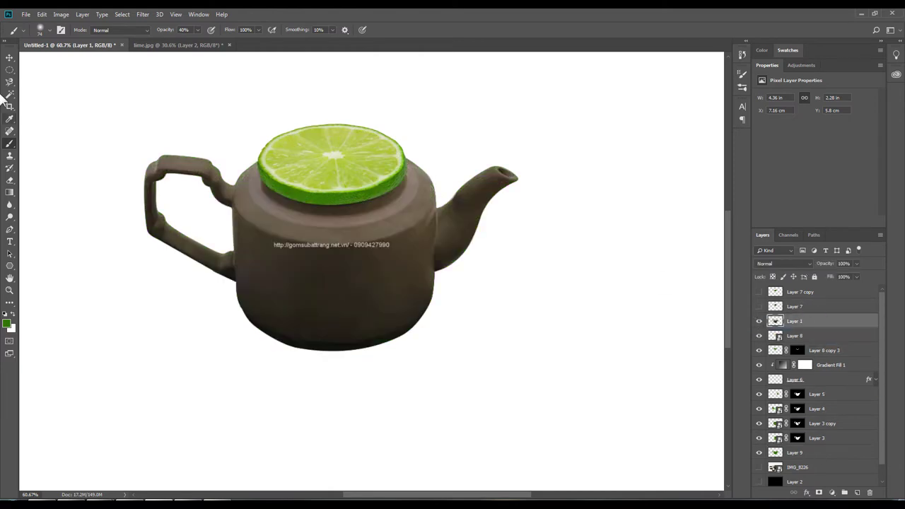
{"action": "left_click", "coordinate": [9, 58]}
{"action": "scroll", "coordinate": [396, 240], "scroll_direction": "up", "scroll_amount": 3}
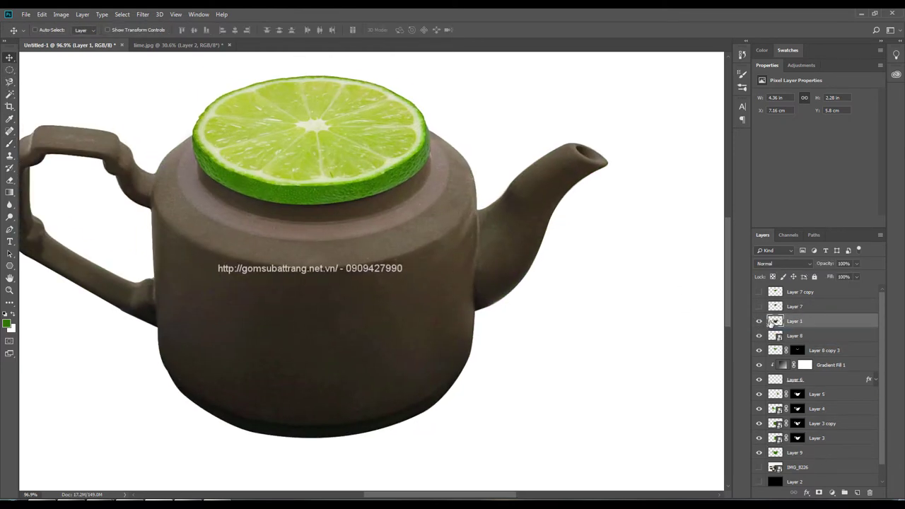
{"action": "left_click", "coordinate": [758, 321]}
{"action": "left_click", "coordinate": [759, 321]}
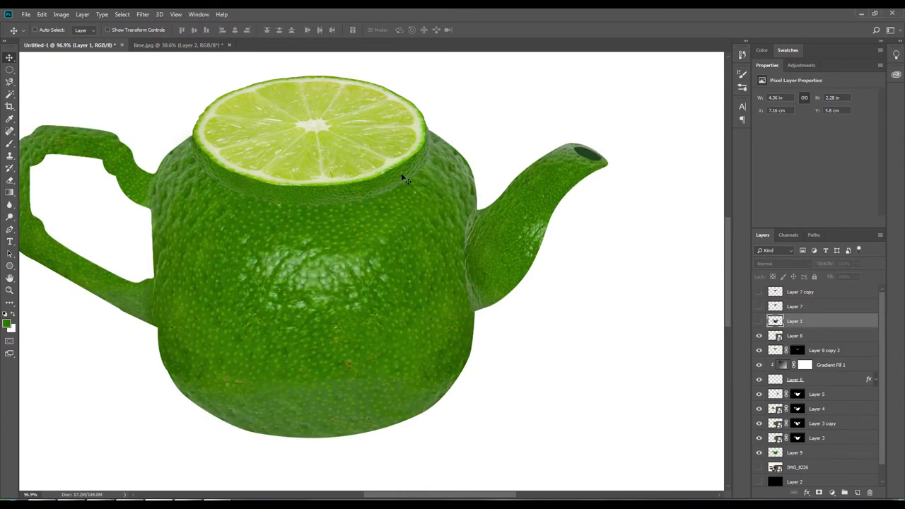
Step: Open Blending Options for Layer 8 copy 3
{"action": "left_click", "coordinate": [825, 352]}
{"action": "left_click", "coordinate": [760, 351]}
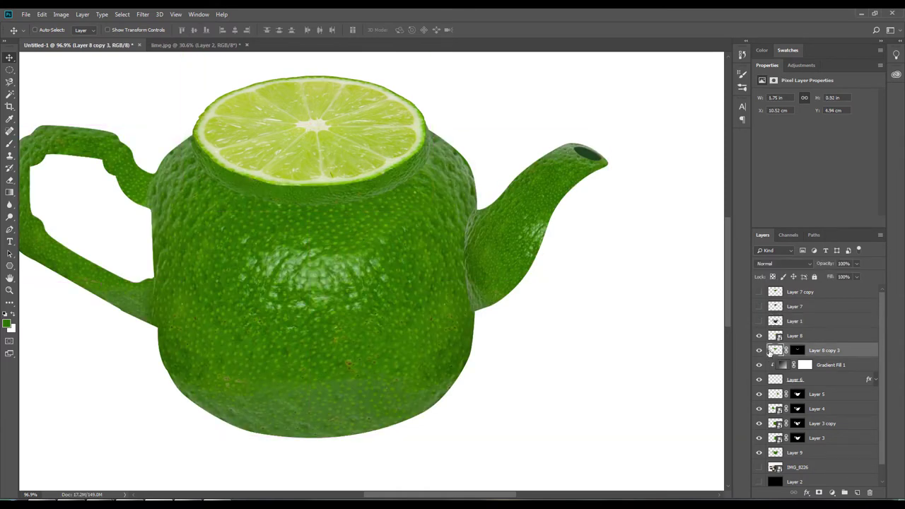
{"action": "right_click", "coordinate": [777, 352]}
{"action": "left_click", "coordinate": [797, 164]}
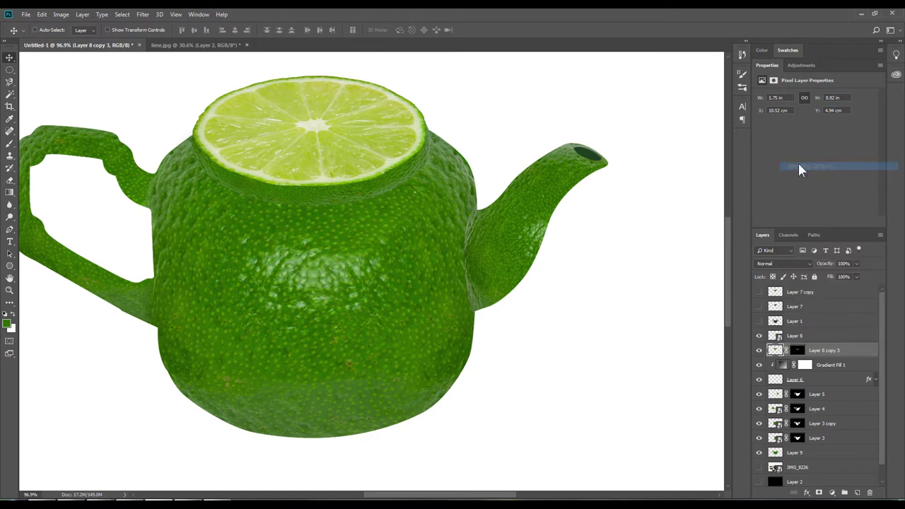
Step: Give Layer 8 copy 3 a drop shadow: angle 101°, distance 5 px, spread 3%, size 13 px
{"action": "left_click", "coordinate": [530, 236]}
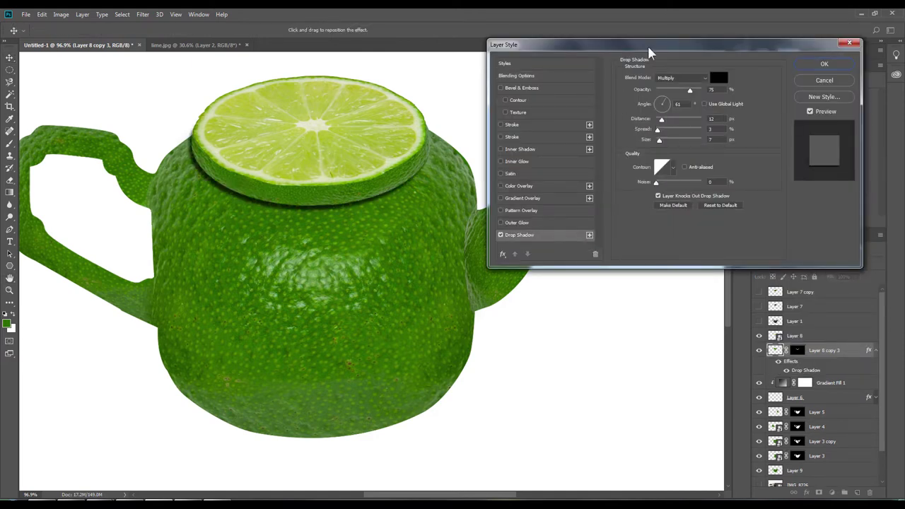
{"action": "left_click_drag", "start_coordinate": [648, 48], "coordinate": [626, 44]}
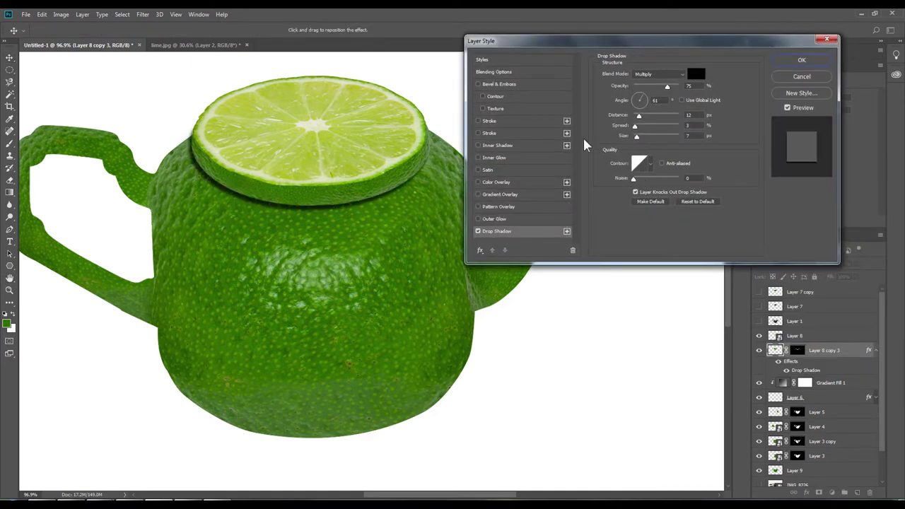
{"action": "left_click_drag", "start_coordinate": [636, 137], "coordinate": [637, 139]}
{"action": "left_click_drag", "start_coordinate": [379, 206], "coordinate": [382, 205]}
{"action": "left_click_drag", "start_coordinate": [381, 200], "coordinate": [384, 200]}
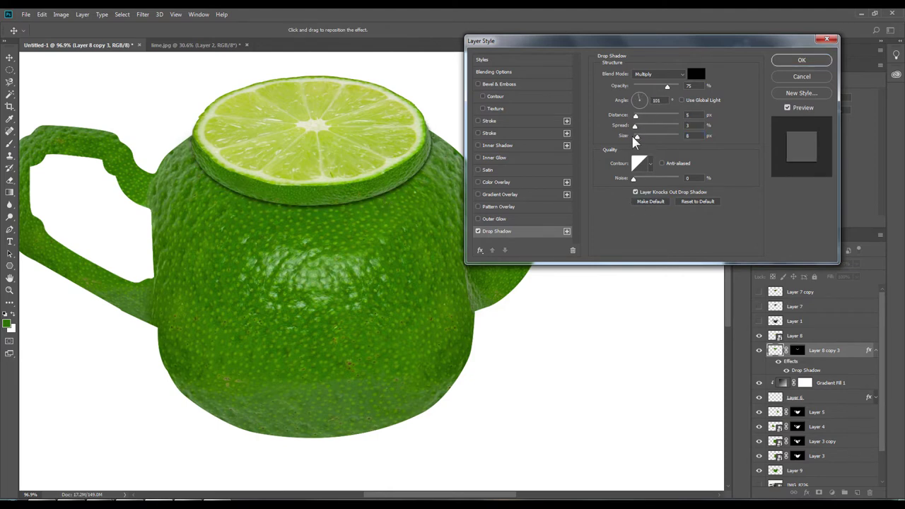
{"action": "left_click_drag", "start_coordinate": [636, 136], "coordinate": [640, 136]}
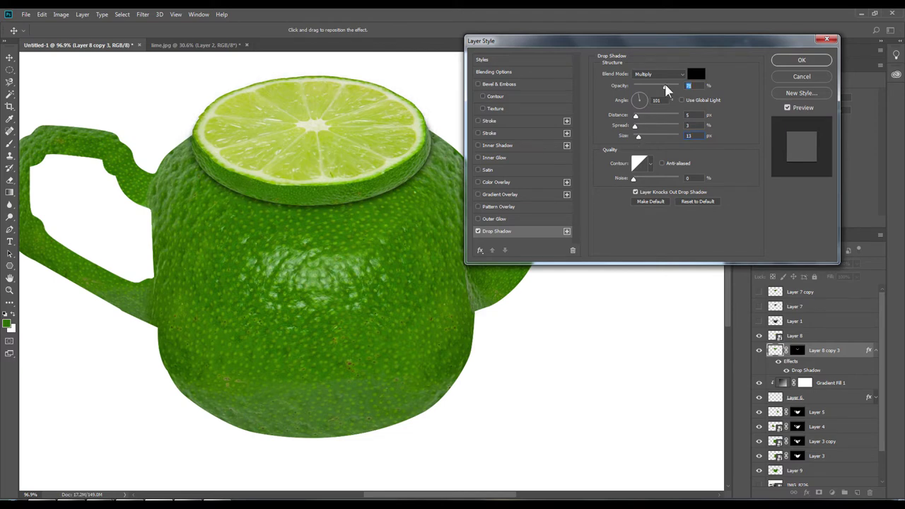
{"action": "key", "text": "Return"}
{"action": "left_click", "coordinate": [786, 370]}
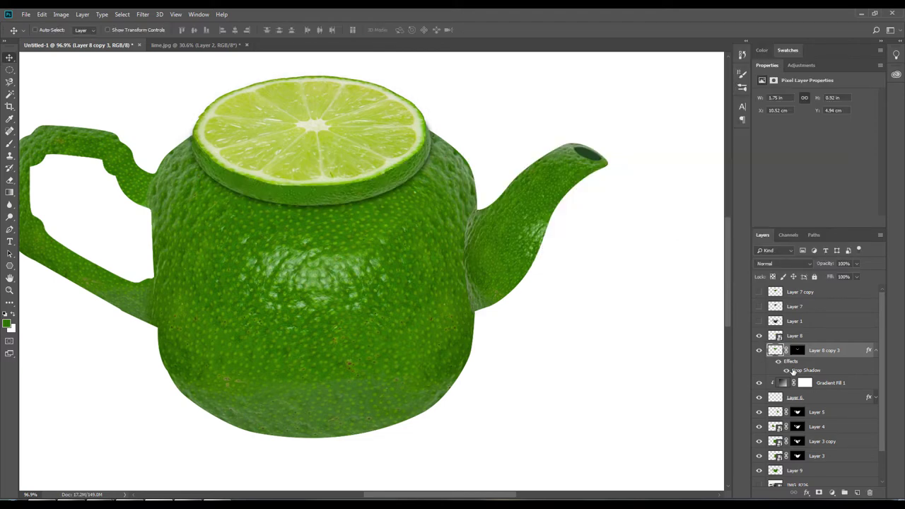
Step: Compare the clay teapot with the lime version, re-enable the lid's drop shadow, and activate Layer 1
{"action": "left_click", "coordinate": [759, 321]}
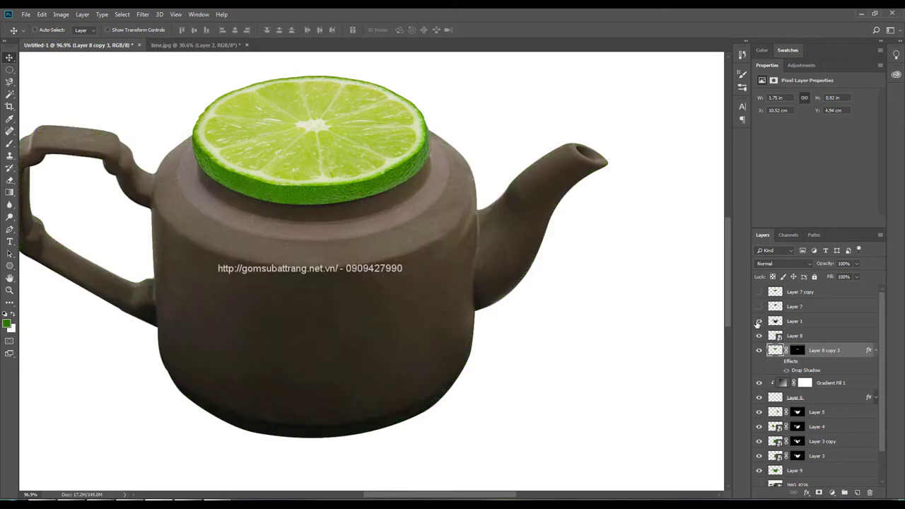
{"action": "left_click", "coordinate": [757, 322]}
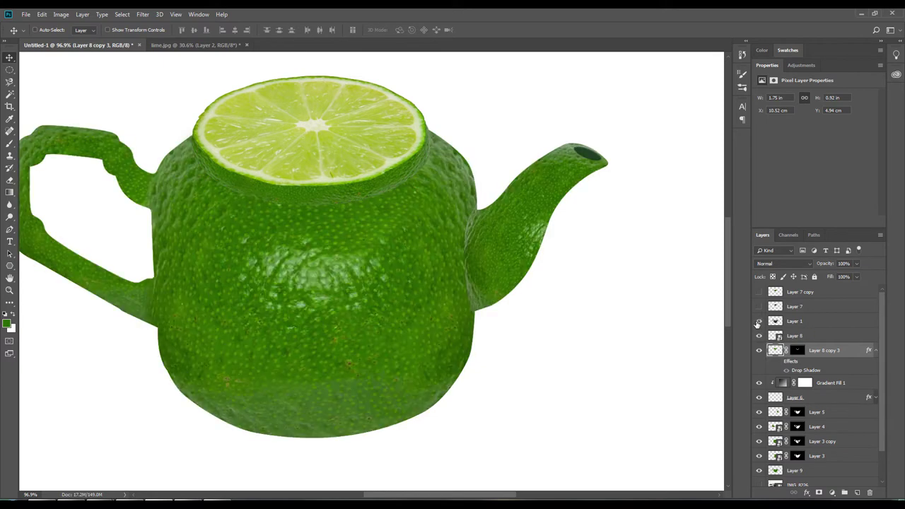
{"action": "left_click", "coordinate": [757, 323]}
{"action": "left_click", "coordinate": [757, 324]}
{"action": "left_click", "coordinate": [757, 323]}
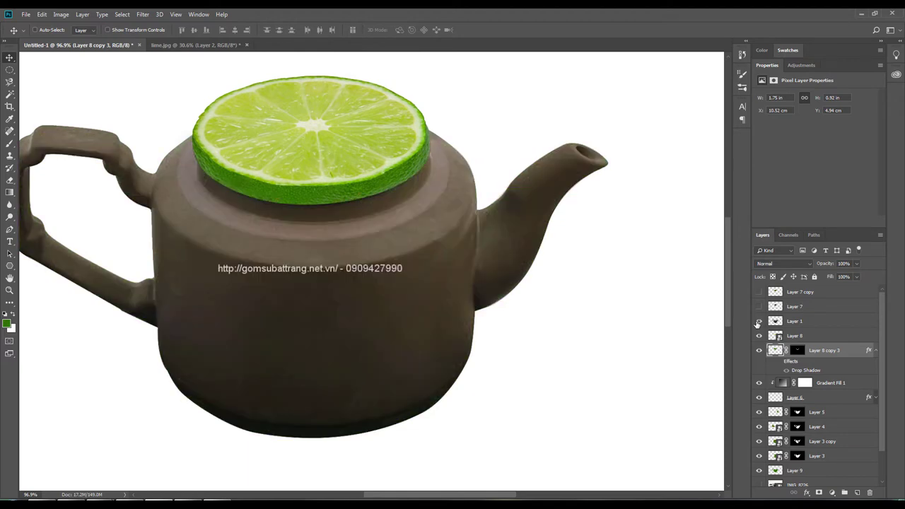
{"action": "left_click", "coordinate": [758, 323]}
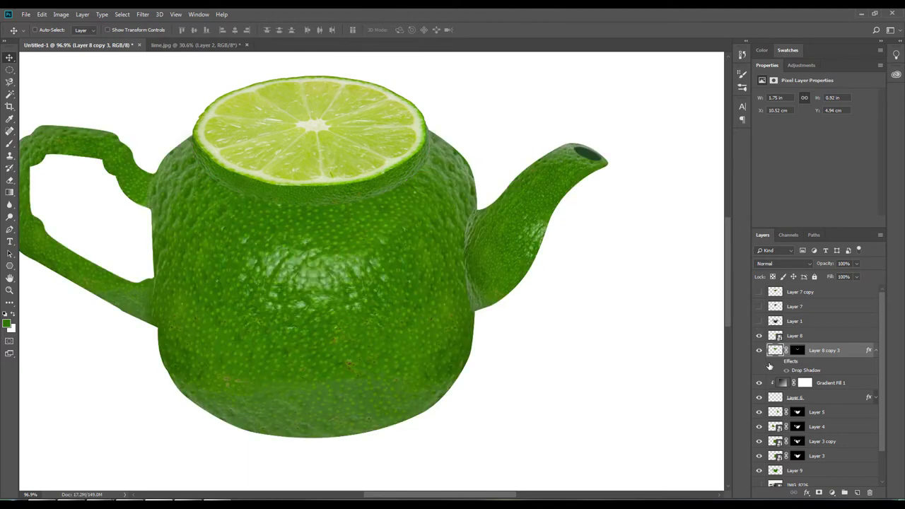
{"action": "left_click", "coordinate": [778, 361]}
{"action": "left_click", "coordinate": [758, 321]}
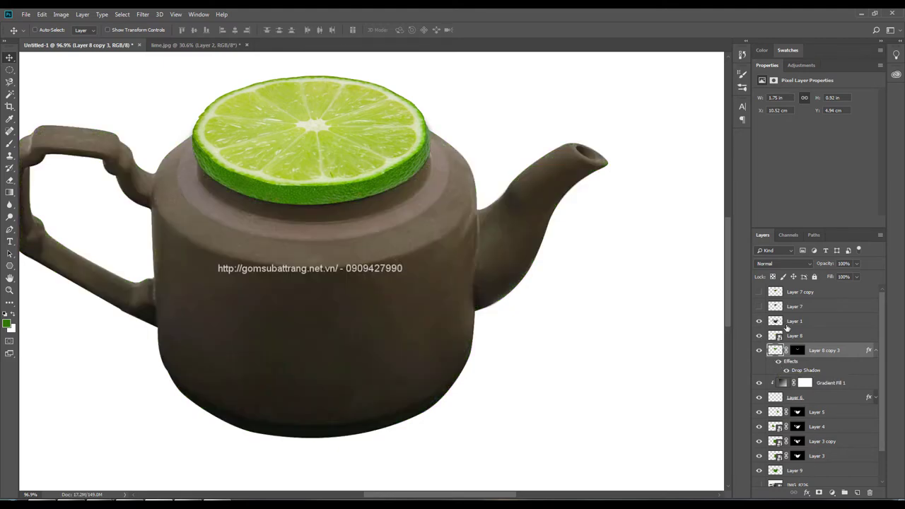
{"action": "left_click", "coordinate": [787, 325]}
Step: Select the rim band under the lime slice with Quick Selection
{"action": "left_click", "coordinate": [10, 93]}
{"action": "left_click", "coordinate": [417, 177]}
{"action": "scroll", "coordinate": [410, 174], "scroll_direction": "up", "scroll_amount": 2}
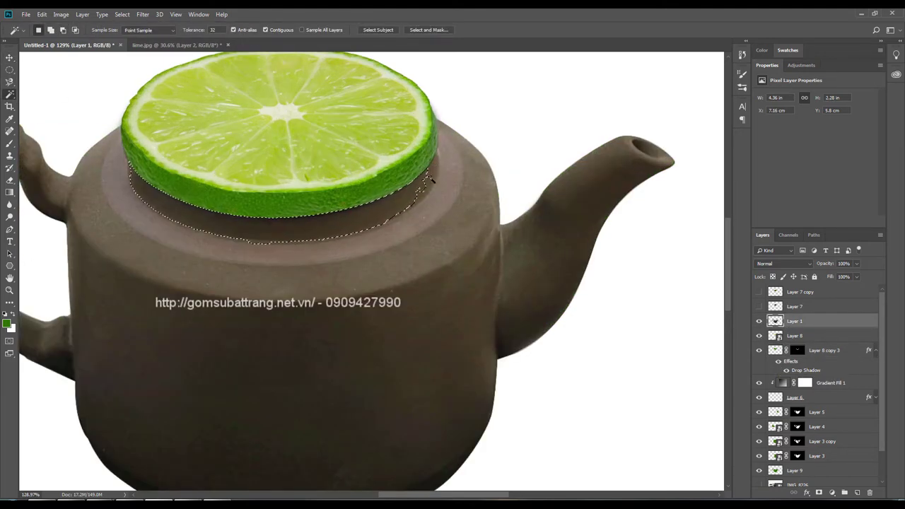
{"action": "right_click", "coordinate": [10, 93]}
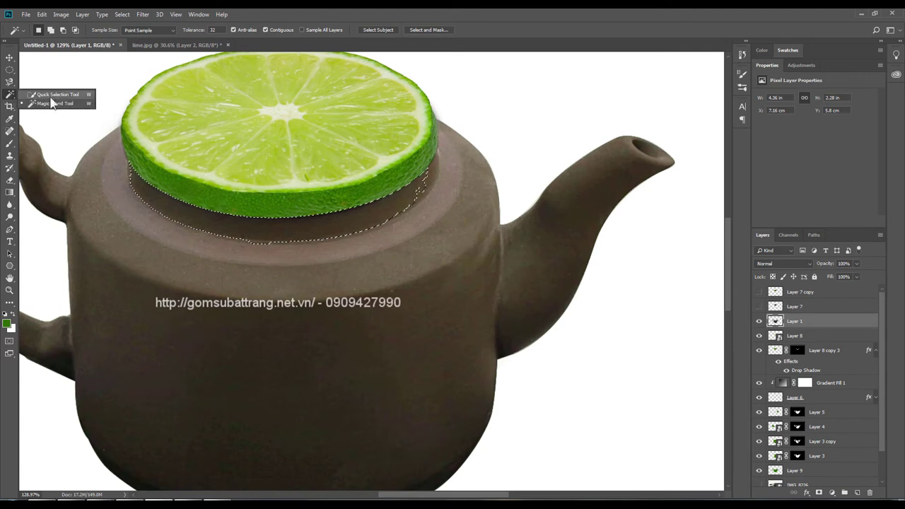
{"action": "left_click", "coordinate": [52, 102]}
{"action": "key", "text": "ctrl+d"}
{"action": "right_click", "coordinate": [10, 98]}
{"action": "left_click", "coordinate": [50, 93]}
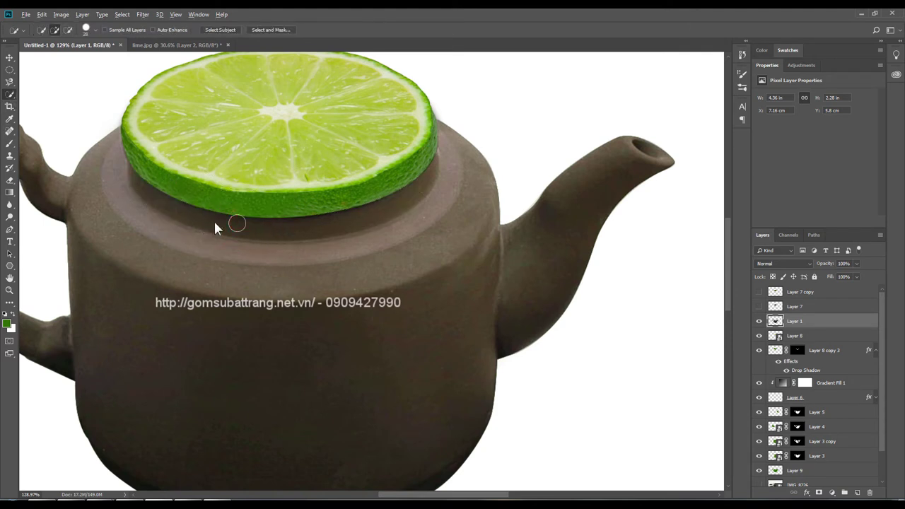
{"action": "left_click_drag", "start_coordinate": [377, 214], "coordinate": [242, 202]}
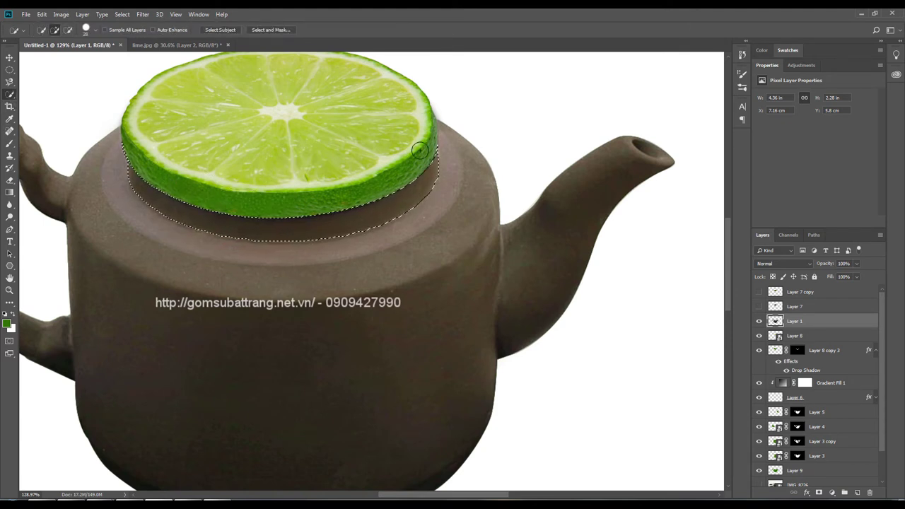
Step: Refine the neck-band selection with the freehand Lasso tool
{"action": "left_click", "coordinate": [10, 82]}
{"action": "right_click", "coordinate": [10, 83]}
{"action": "left_click", "coordinate": [42, 82]}
{"action": "scroll", "coordinate": [120, 131], "scroll_direction": "up", "scroll_amount": 3}
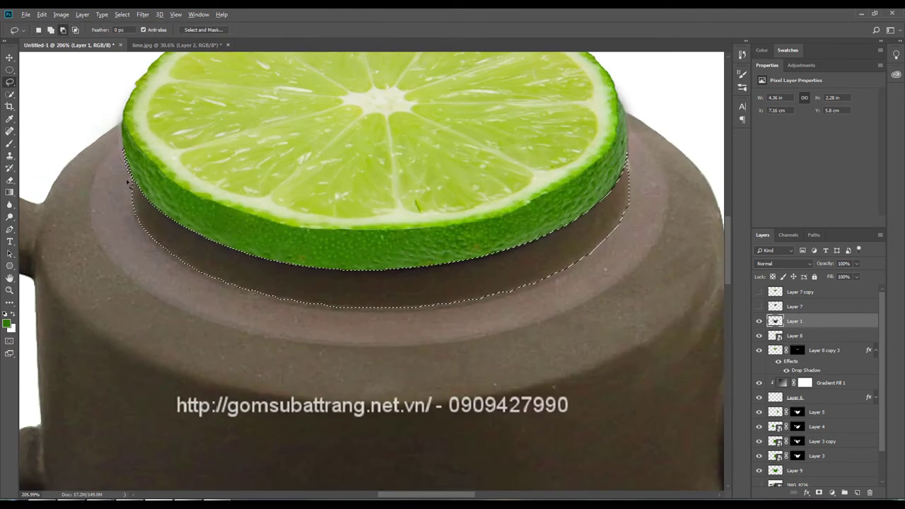
{"action": "scroll", "coordinate": [145, 216], "scroll_direction": "down", "scroll_amount": 5}
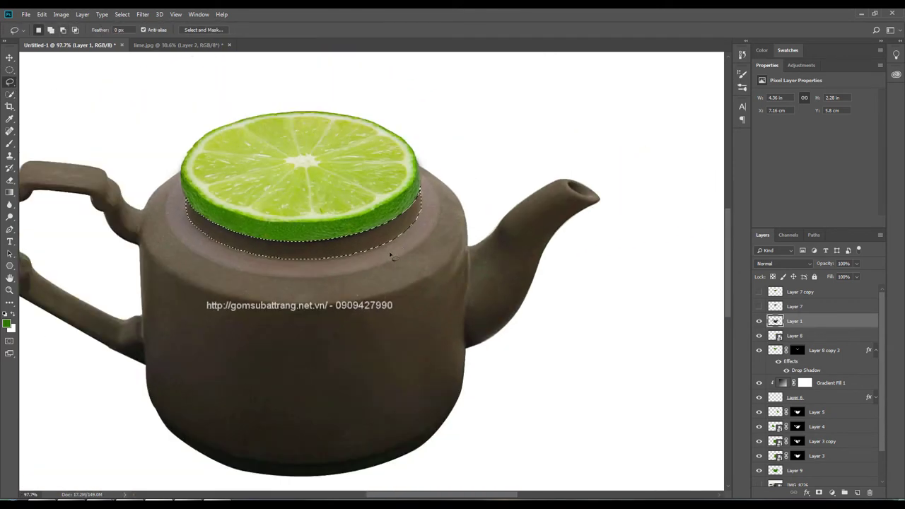
{"action": "scroll", "coordinate": [360, 283], "scroll_direction": "up", "scroll_amount": 4}
{"action": "scroll", "coordinate": [360, 283], "scroll_direction": "down", "scroll_amount": 2}
{"action": "scroll", "coordinate": [495, 318], "scroll_direction": "down", "scroll_amount": 1}
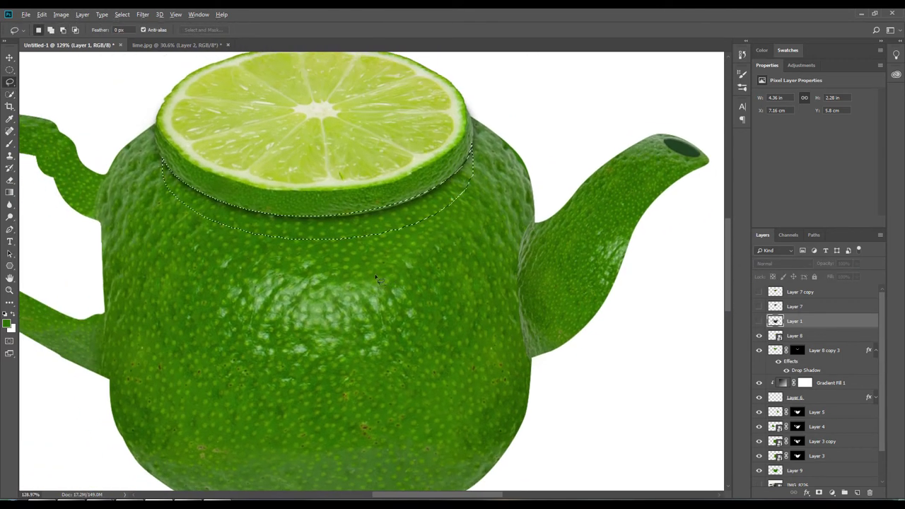
{"action": "scroll", "coordinate": [628, 349], "scroll_direction": "down", "scroll_amount": 1}
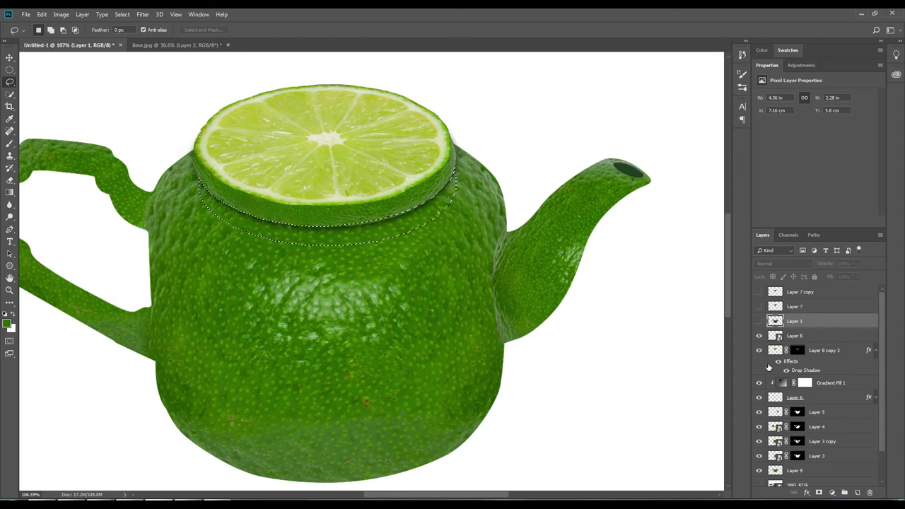
{"action": "scroll", "coordinate": [768, 396], "scroll_direction": "down", "scroll_amount": 1}
{"action": "scroll", "coordinate": [761, 410], "scroll_direction": "down", "scroll_amount": 1}
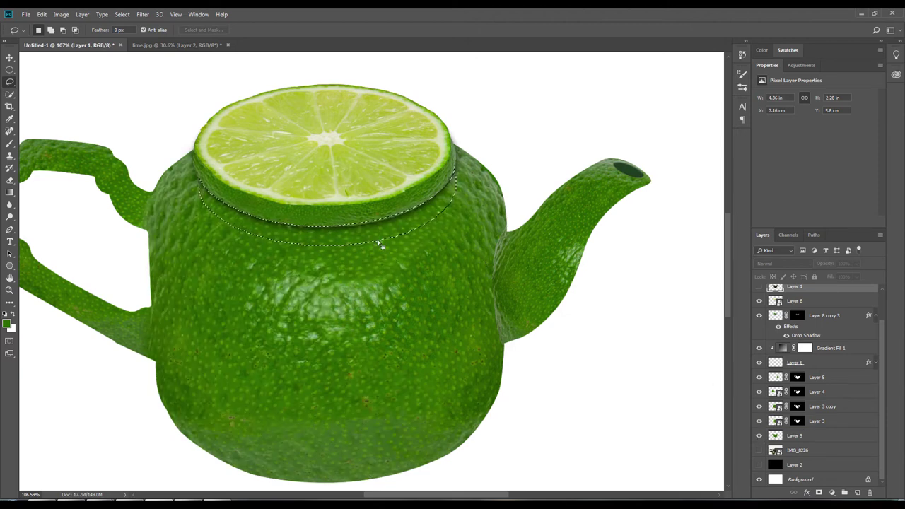
{"action": "scroll", "coordinate": [801, 386], "scroll_direction": "up", "scroll_amount": 2}
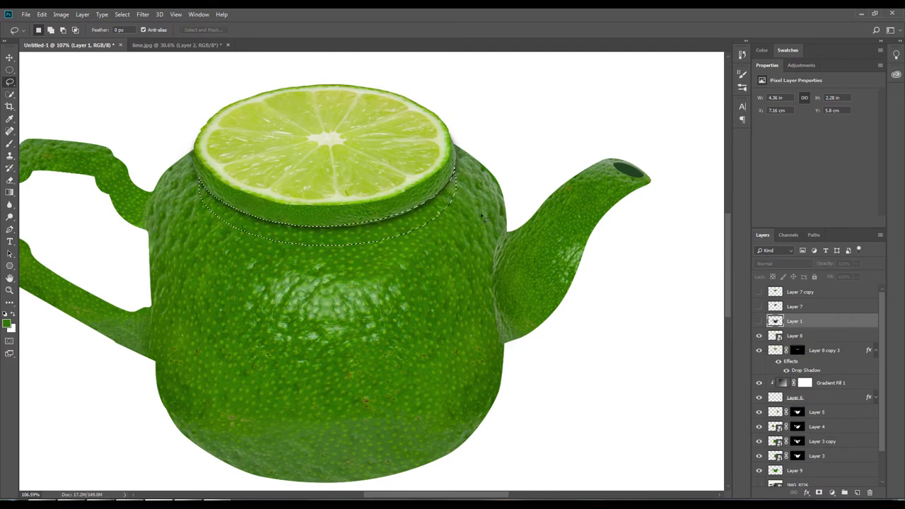
Step: Add a new layer above Layer 8 and fill the band selection with dark green
{"action": "left_click", "coordinate": [805, 337]}
{"action": "left_click", "coordinate": [857, 494]}
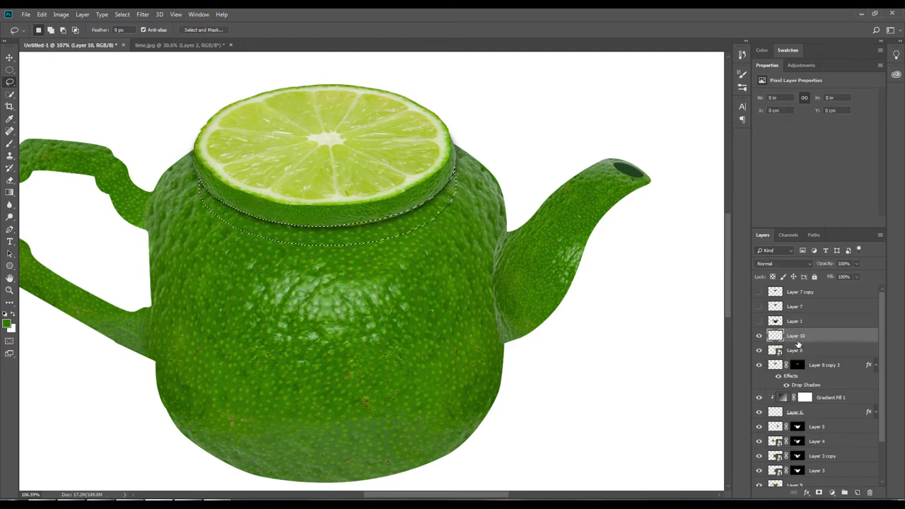
{"action": "key", "text": "alt+BackSpace"}
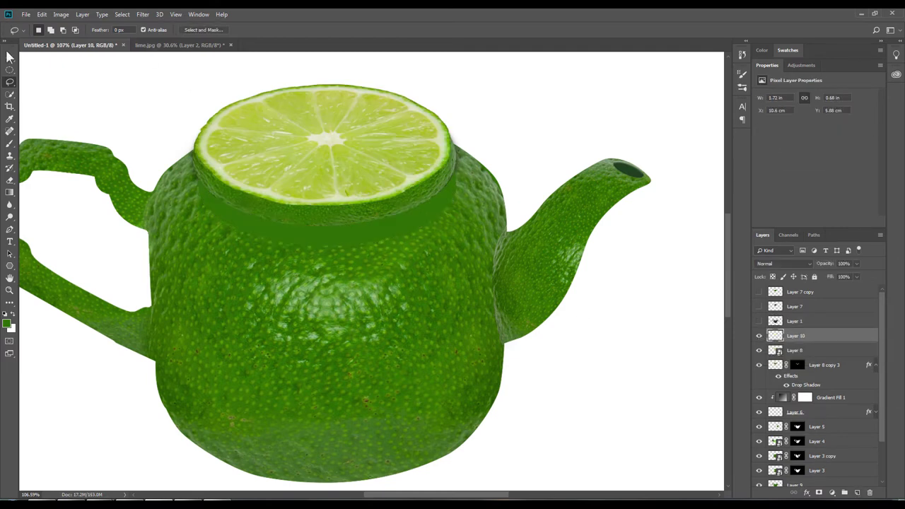
Step: Try Bevel & Emboss (depth 573) and 0% fill on Layer 10, cancel, then switch to lime.jpg
{"action": "double_click", "coordinate": [833, 336]}
{"action": "left_click_drag", "start_coordinate": [685, 107], "coordinate": [640, 107]}
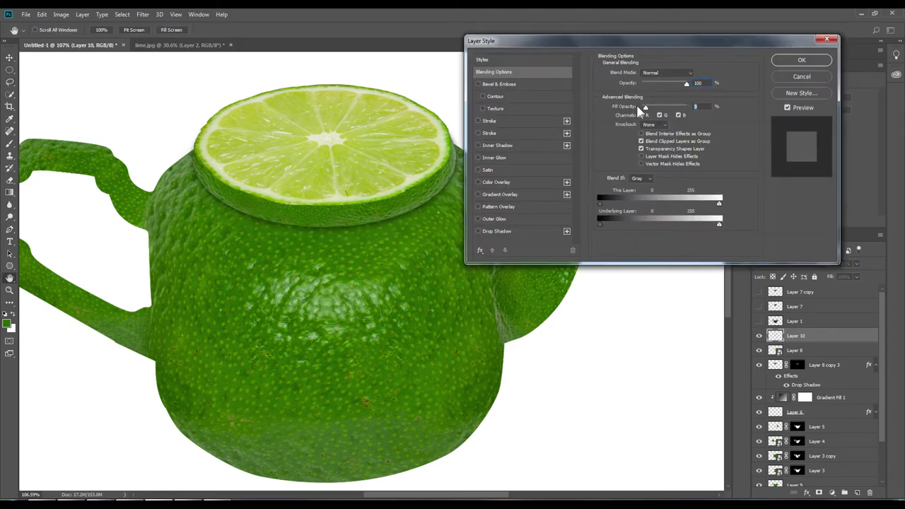
{"action": "left_click", "coordinate": [523, 84]}
{"action": "left_click", "coordinate": [693, 94]}
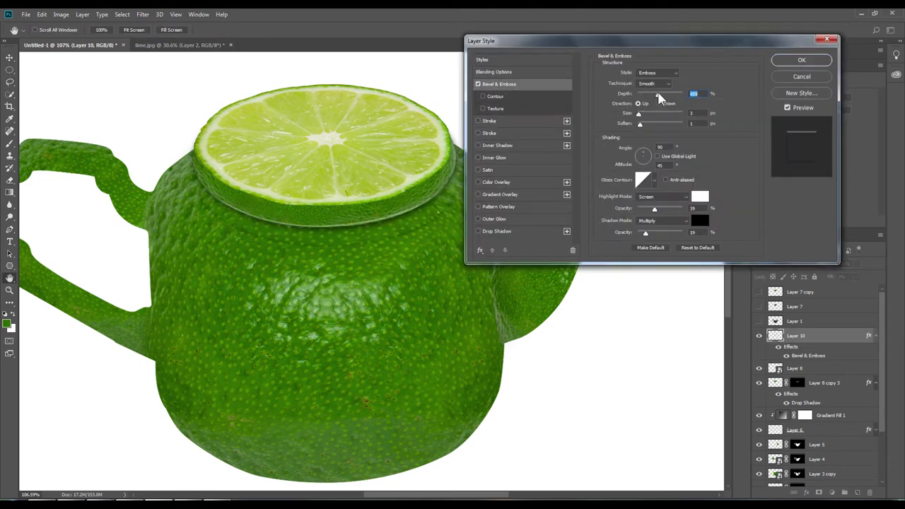
{"action": "scroll", "coordinate": [693, 94], "scroll_direction": "up", "scroll_amount": 5}
{"action": "scroll", "coordinate": [693, 94], "scroll_direction": "up", "scroll_amount": 5}
{"action": "left_click", "coordinate": [504, 60]}
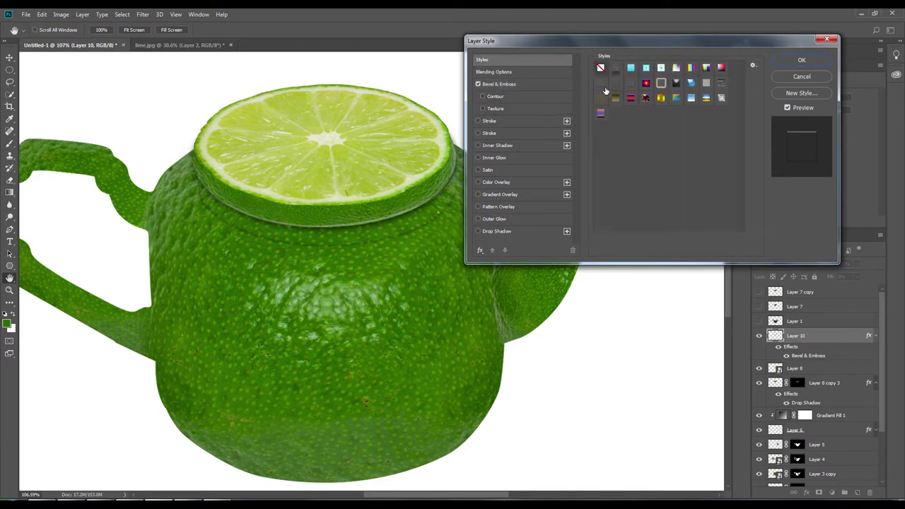
{"action": "left_click_drag", "start_coordinate": [656, 108], "coordinate": [674, 107]}
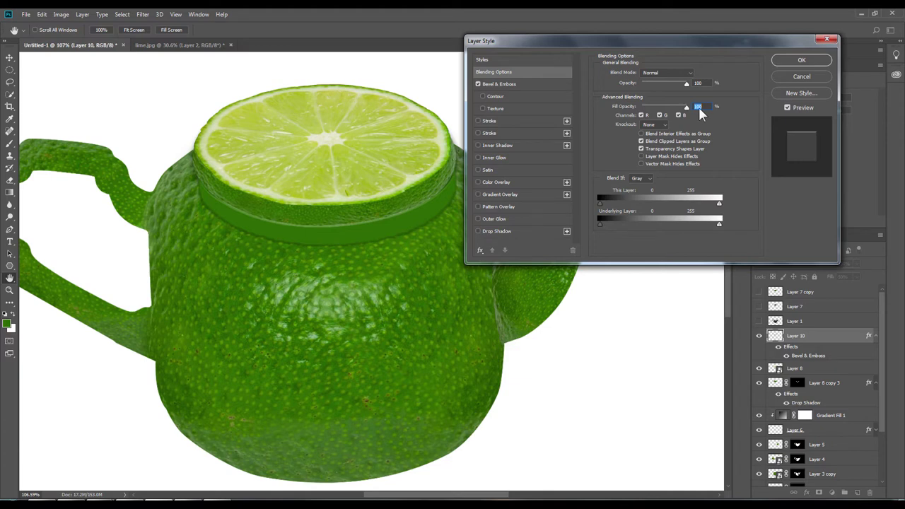
{"action": "left_click_drag", "start_coordinate": [686, 107], "coordinate": [641, 110]}
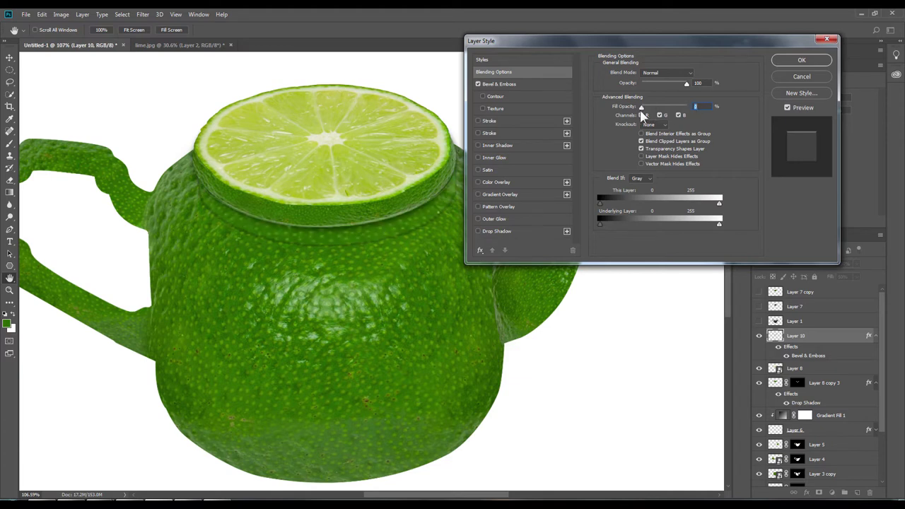
{"action": "left_click", "coordinate": [802, 76]}
{"action": "key", "text": "ctrl+Tab"}
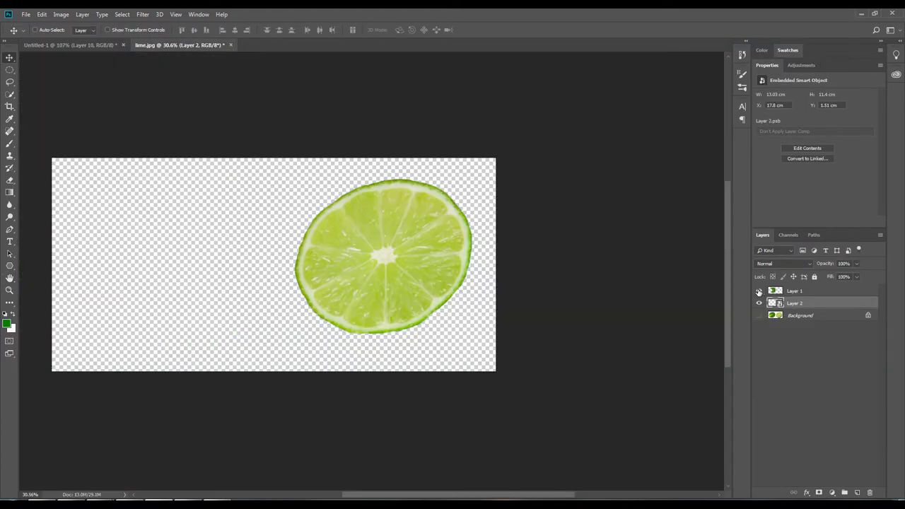
Step: Copy lime.jpg's Layer 1 into the teapot document, shrunk and rotated over the band
{"action": "left_click", "coordinate": [759, 292]}
{"action": "left_click", "coordinate": [795, 290]}
{"action": "left_click_drag", "start_coordinate": [205, 254], "coordinate": [380, 246]}
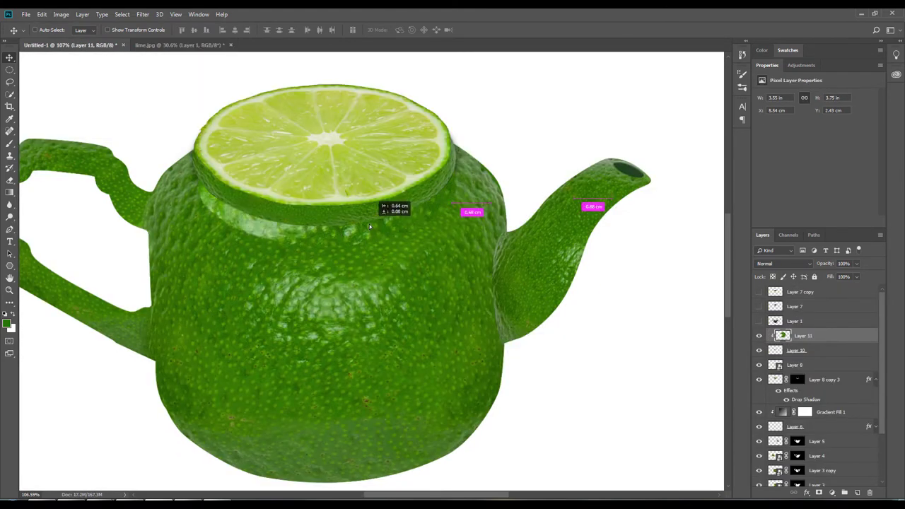
{"action": "key", "text": "ctrl+t"}
{"action": "key", "text": "ctrl+0"}
{"action": "mouse_move", "coordinate": [536, 368]}
{"action": "left_mouse_down"}
{"action": "mouse_move", "coordinate": [448, 269]}
{"action": "mouse_move", "coordinate": [485, 216]}
{"action": "mouse_move", "coordinate": [449, 216]}
{"action": "left_mouse_up"}
{"action": "scroll", "coordinate": [445, 218], "scroll_direction": "up", "scroll_amount": 5}
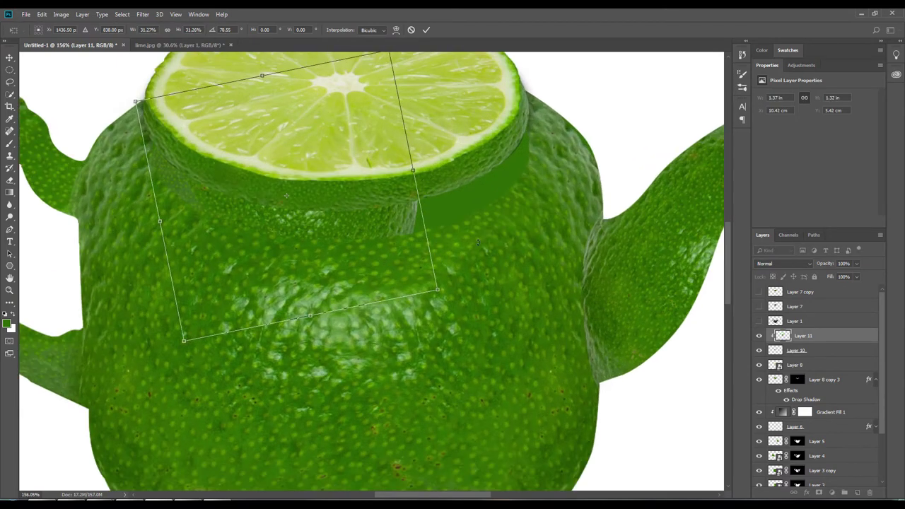
{"action": "left_click_drag", "start_coordinate": [477, 242], "coordinate": [393, 224]}
{"action": "key", "text": "Return"}
Step: Enlarge the lime-peel piece to cover the band and move it up under the lime slice
{"action": "scroll", "coordinate": [485, 242], "scroll_direction": "down", "scroll_amount": 3}
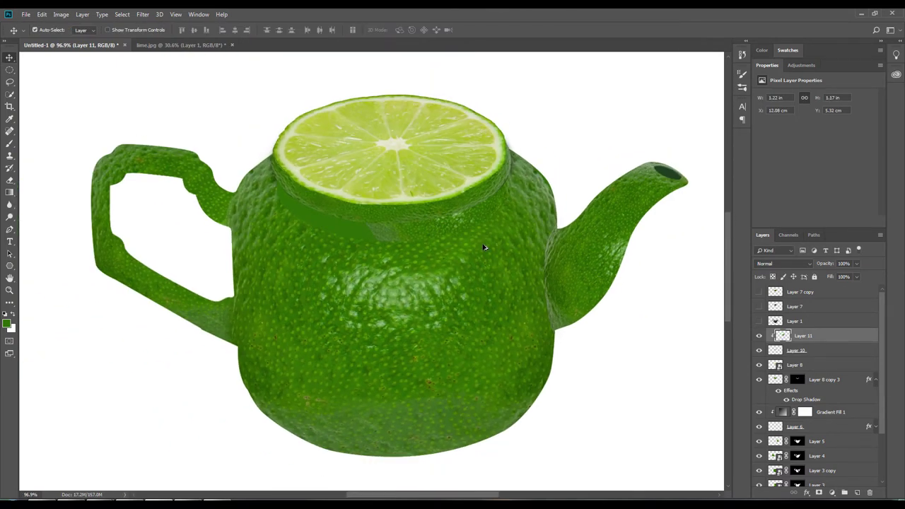
{"action": "key", "text": "ctrl+t"}
{"action": "left_click_drag", "start_coordinate": [358, 276], "coordinate": [255, 373]}
{"action": "mouse_move", "coordinate": [468, 285]}
{"action": "left_mouse_down"}
{"action": "mouse_move", "coordinate": [469, 247]}
{"action": "mouse_move", "coordinate": [454, 243]}
{"action": "left_mouse_up"}
{"action": "left_click_drag", "start_coordinate": [521, 338], "coordinate": [535, 329]}
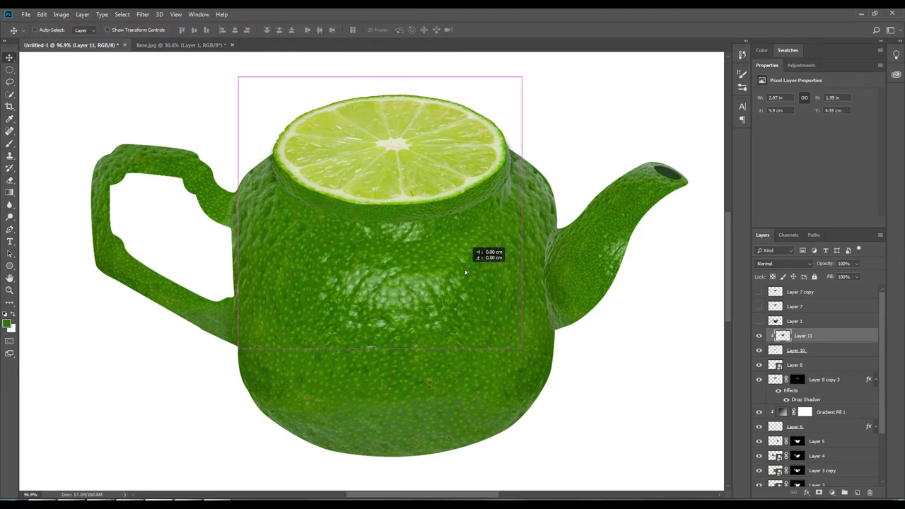
{"action": "key", "text": "Return"}
Step: Nudge the peel piece slightly left and rotate it about 4° clockwise
{"action": "scroll", "coordinate": [439, 253], "scroll_direction": "up", "scroll_amount": 3}
{"action": "left_click_drag", "start_coordinate": [439, 253], "coordinate": [473, 250]}
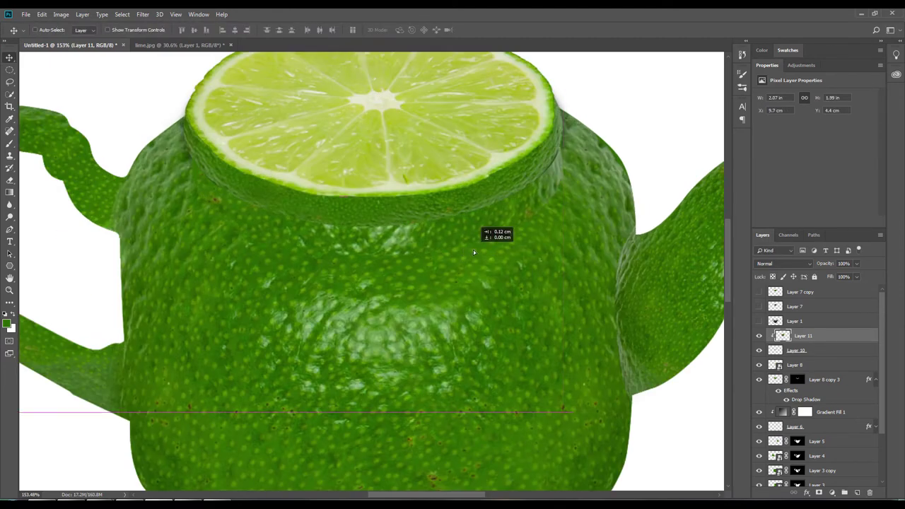
{"action": "scroll", "coordinate": [495, 273], "scroll_direction": "down", "scroll_amount": 2}
{"action": "key", "text": "ctrl+t"}
{"action": "left_click_drag", "start_coordinate": [616, 135], "coordinate": [618, 148]}
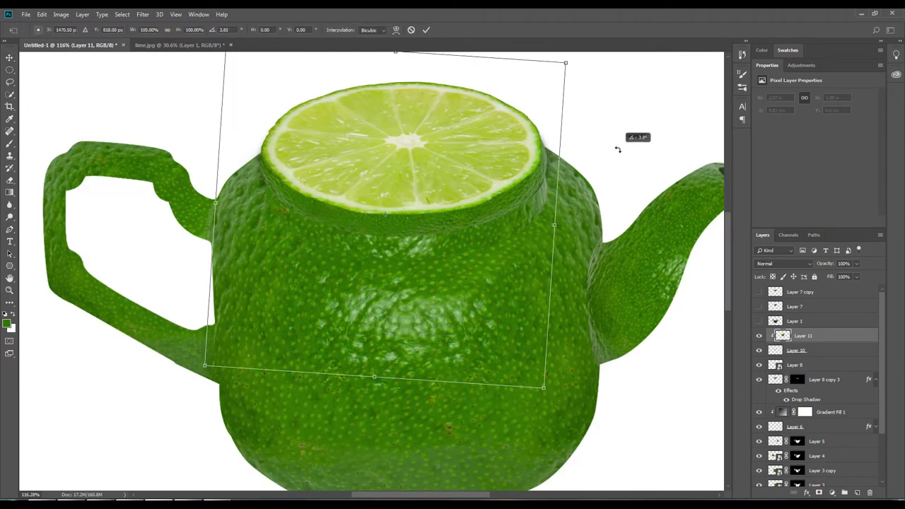
{"action": "key", "text": "Return"}
Step: Lower Layer 10's fill opacity and add a Down Bevel & Emboss with highlight 0%, shadow 19%
{"action": "double_click", "coordinate": [808, 349]}
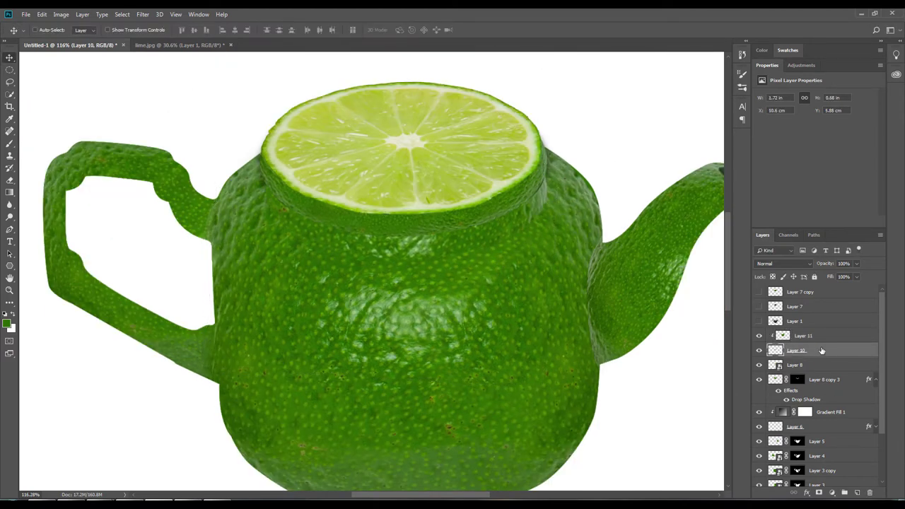
{"action": "left_click_drag", "start_coordinate": [728, 104], "coordinate": [713, 107]}
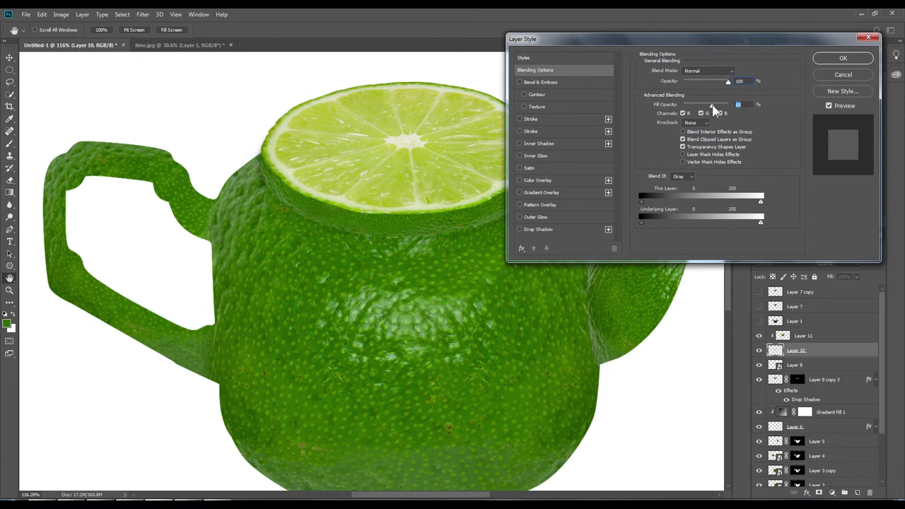
{"action": "left_click", "coordinate": [560, 82]}
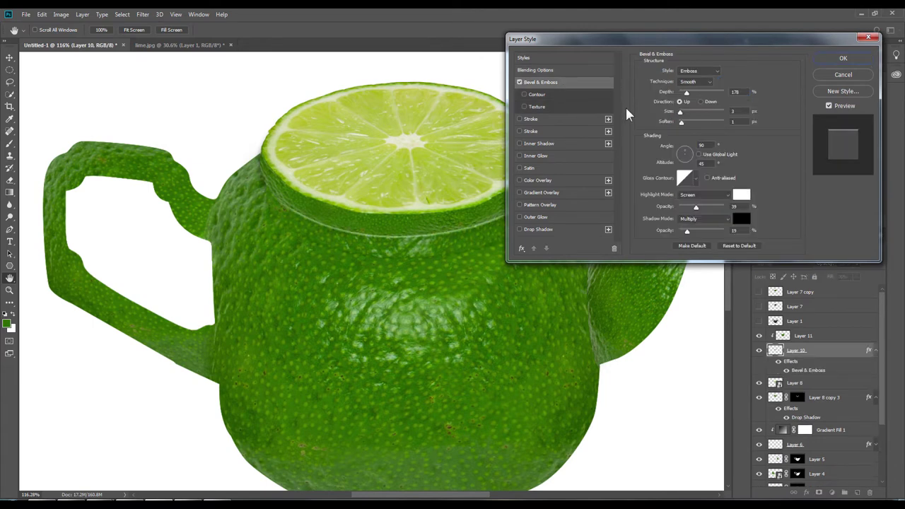
{"action": "left_click", "coordinate": [728, 102]}
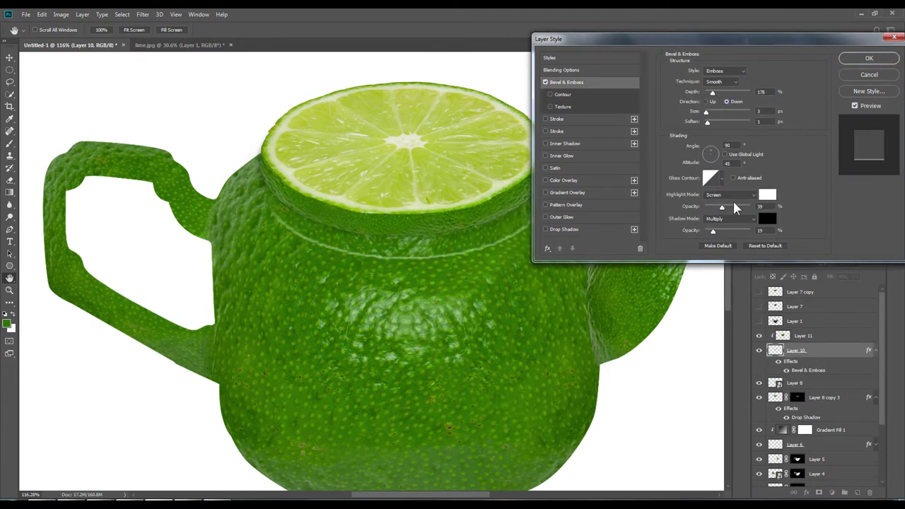
{"action": "left_click_drag", "start_coordinate": [721, 207], "coordinate": [705, 207]}
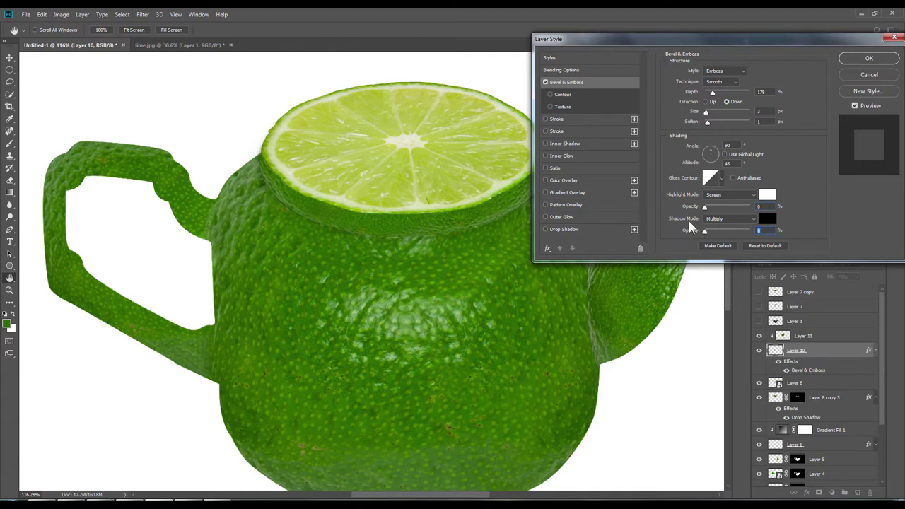
{"action": "left_click_drag", "start_coordinate": [705, 233], "coordinate": [714, 236]}
{"action": "left_click_drag", "start_coordinate": [706, 112], "coordinate": [702, 113]}
{"action": "left_click_drag", "start_coordinate": [720, 232], "coordinate": [714, 232]}
{"action": "left_click_drag", "start_coordinate": [713, 93], "coordinate": [722, 93]}
Step: Try a size-8 drop shadow on the ring, then remove it
{"action": "left_click", "coordinate": [587, 230]}
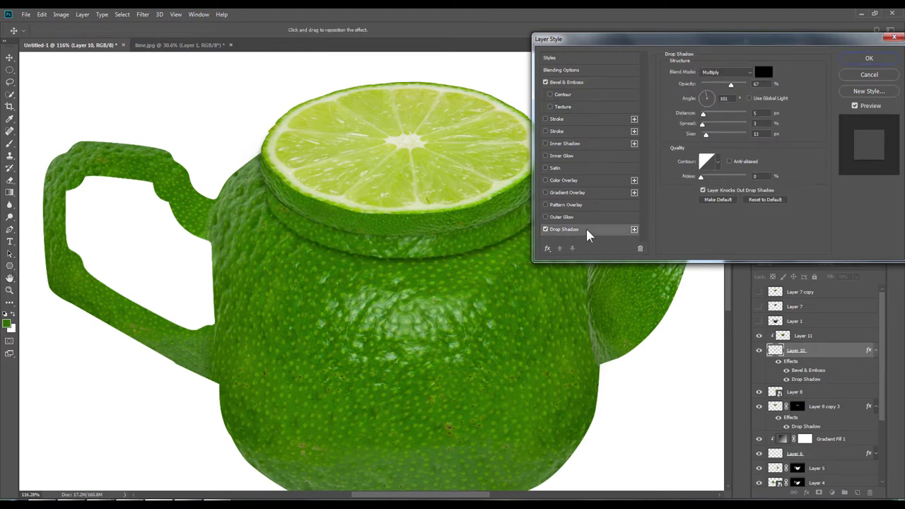
{"action": "left_click_drag", "start_coordinate": [705, 133], "coordinate": [700, 135]}
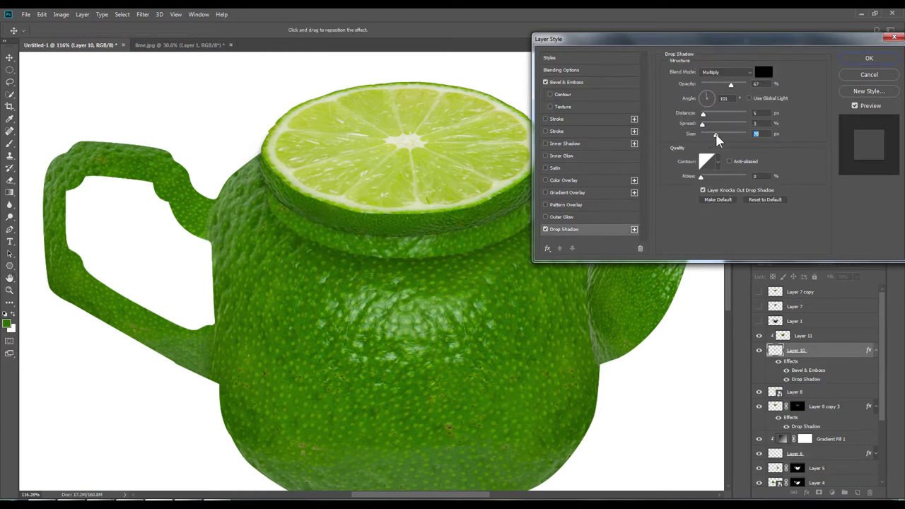
{"action": "left_click", "coordinate": [545, 229]}
Step: Add a black Inner Shadow with higher opacity, larger size and distance 3
{"action": "left_click", "coordinate": [545, 143]}
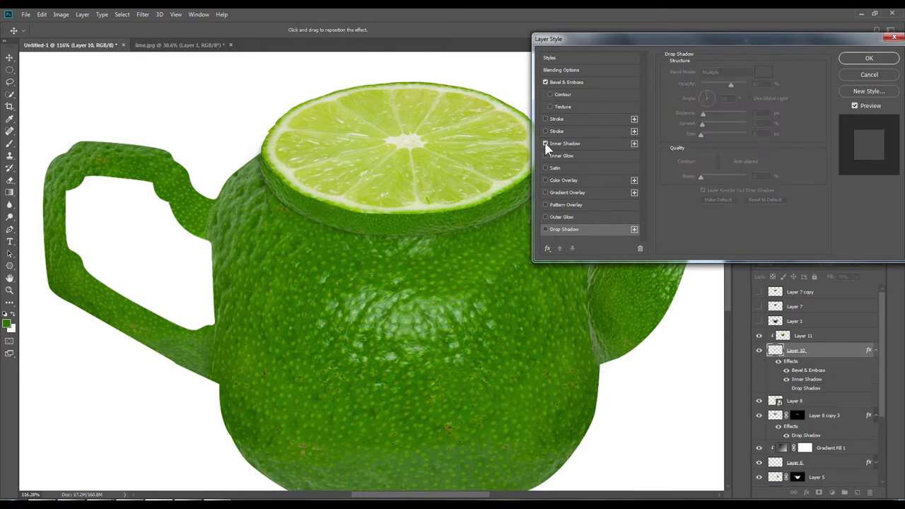
{"action": "left_click", "coordinate": [764, 72]}
{"action": "left_click", "coordinate": [566, 219]}
{"action": "left_click", "coordinate": [743, 106]}
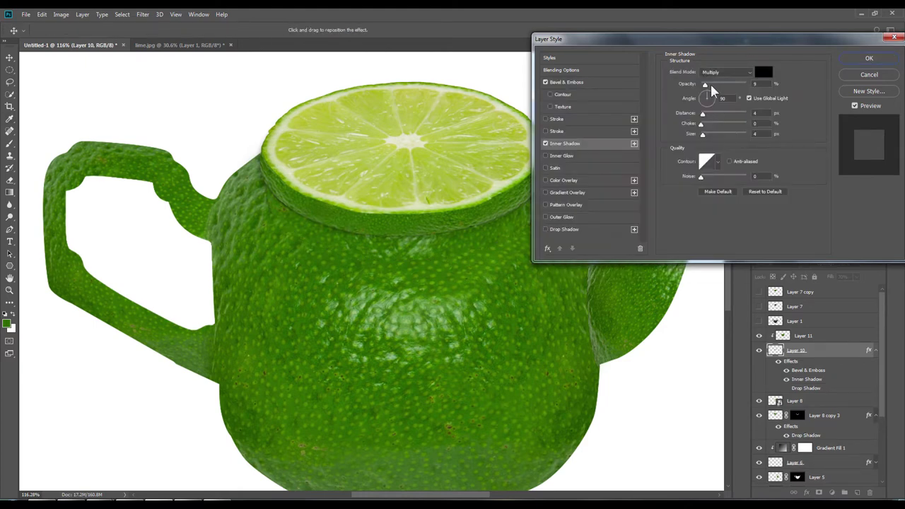
{"action": "left_click_drag", "start_coordinate": [705, 84], "coordinate": [711, 85]}
{"action": "left_click", "coordinate": [566, 82]}
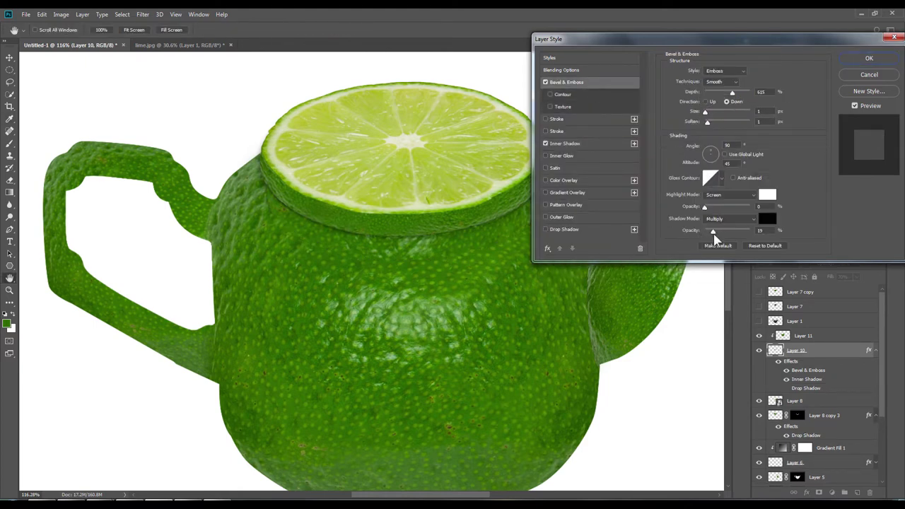
{"action": "left_click", "coordinate": [565, 144]}
{"action": "mouse_move", "coordinate": [705, 136]}
{"action": "left_mouse_down"}
{"action": "mouse_move", "coordinate": [713, 144]}
{"action": "mouse_move", "coordinate": [702, 122]}
{"action": "left_mouse_up"}
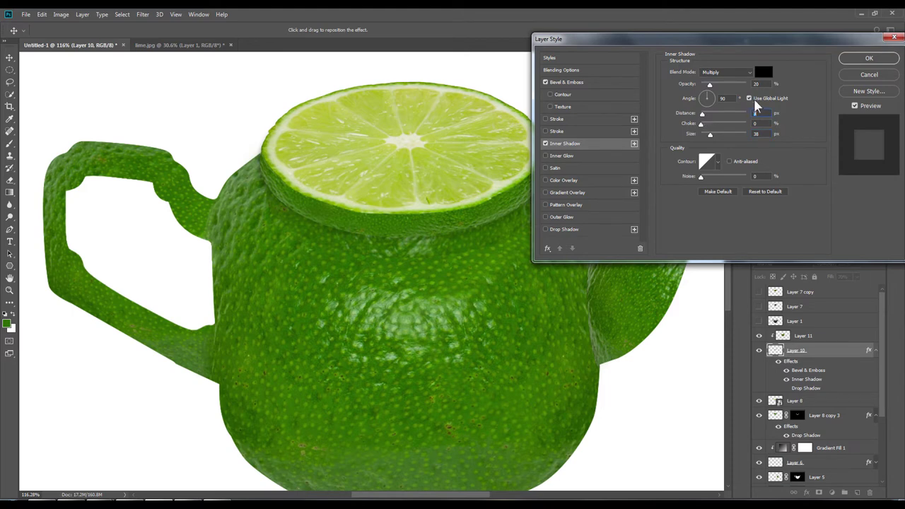
{"action": "left_click_drag", "start_coordinate": [710, 85], "coordinate": [709, 88]}
{"action": "left_click", "coordinate": [562, 70]}
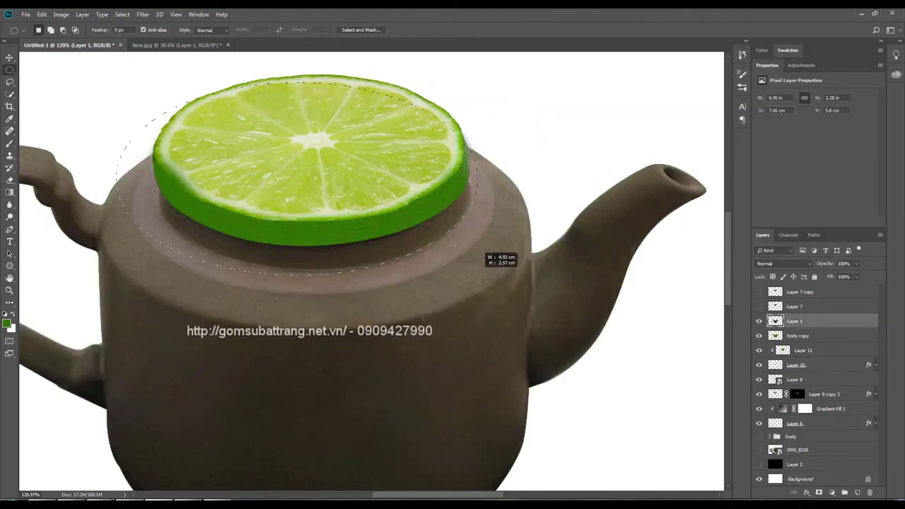
Step: Select a thin elliptical ring around the teapot shoulder by subtracting an inner ellipse from an outer one
{"action": "mouse_move", "coordinate": [476, 277]}
{"action": "left_mouse_down"}
{"action": "mouse_move", "coordinate": [513, 296]}
{"action": "mouse_move", "coordinate": [475, 300]}
{"action": "mouse_move", "coordinate": [496, 296]}
{"action": "mouse_move", "coordinate": [497, 267]}
{"action": "mouse_move", "coordinate": [494, 298]}
{"action": "left_mouse_up"}
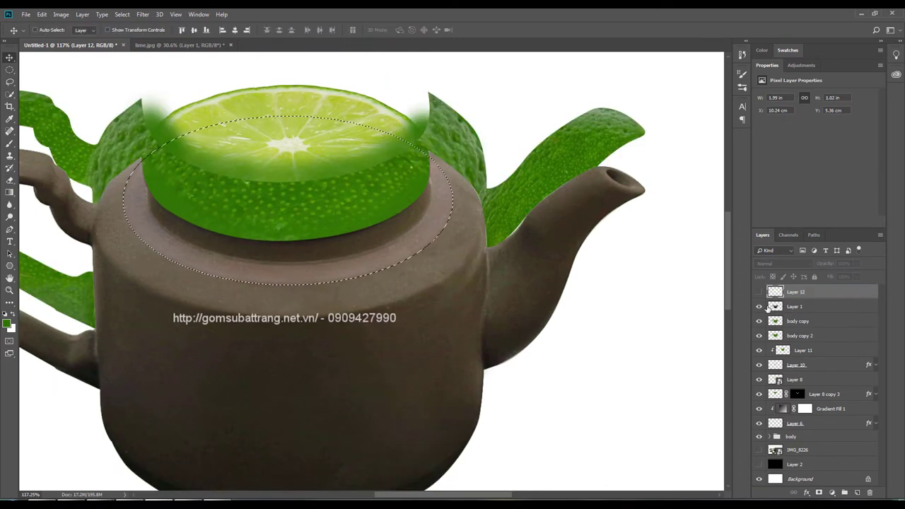
{"action": "left_click", "coordinate": [9, 71]}
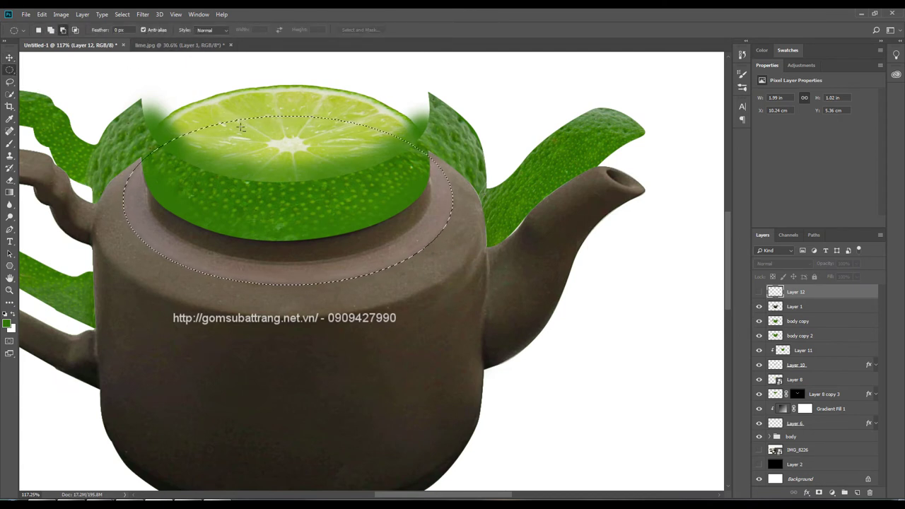
{"action": "left_click_drag", "start_coordinate": [154, 123], "coordinate": [440, 262]}
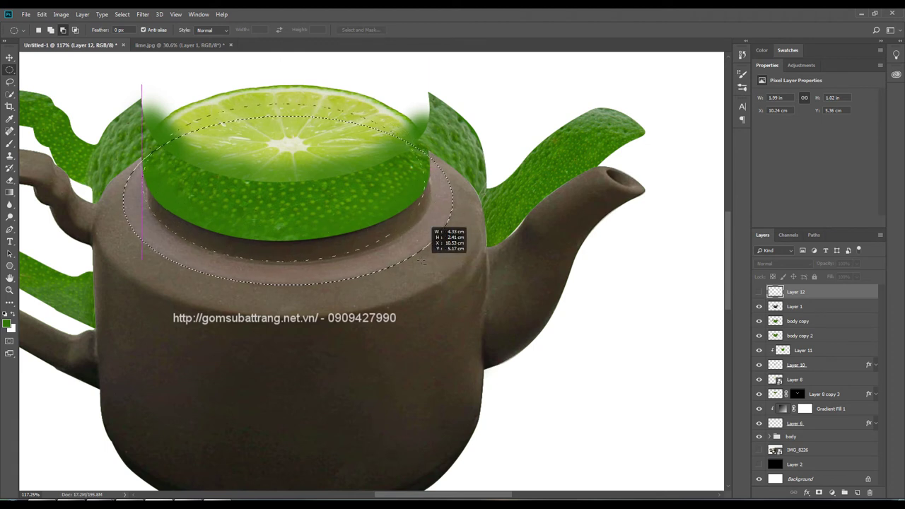
{"action": "left_click_drag", "start_coordinate": [439, 263], "coordinate": [434, 262]}
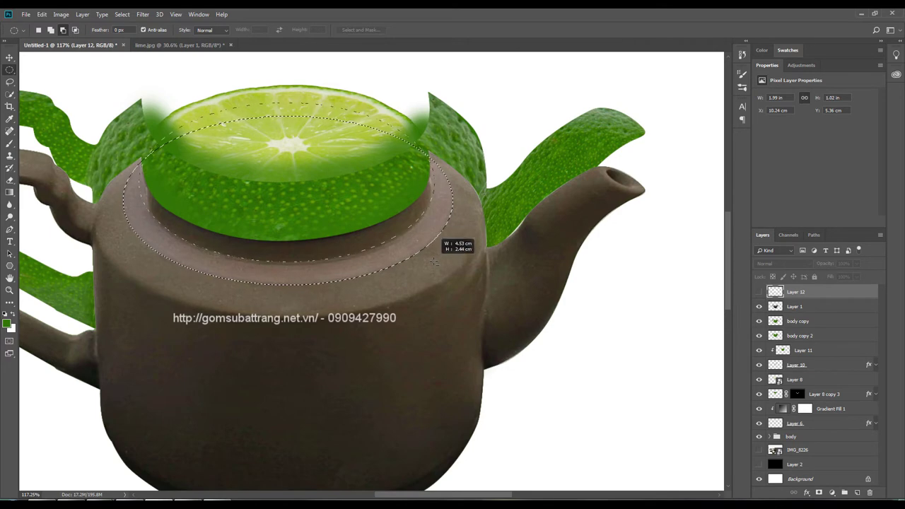
{"action": "left_click_drag", "start_coordinate": [434, 262], "coordinate": [435, 260]}
{"action": "scroll", "coordinate": [141, 195], "scroll_direction": "up", "scroll_amount": 2}
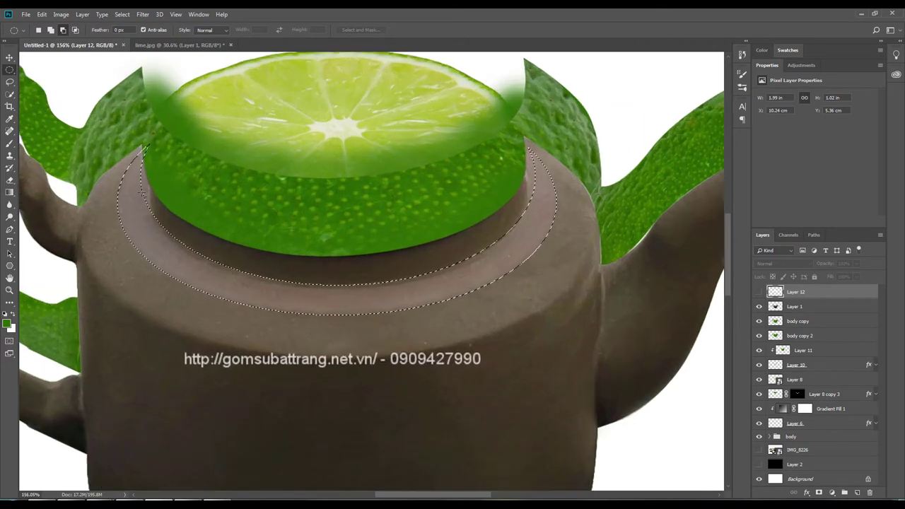
{"action": "mouse_move", "coordinate": [161, 89]}
{"action": "left_mouse_down"}
{"action": "mouse_move", "coordinate": [518, 282]}
{"action": "mouse_move", "coordinate": [516, 291]}
{"action": "mouse_move", "coordinate": [527, 285]}
{"action": "left_mouse_up"}
{"action": "scroll", "coordinate": [527, 286], "scroll_direction": "down", "scroll_amount": 3}
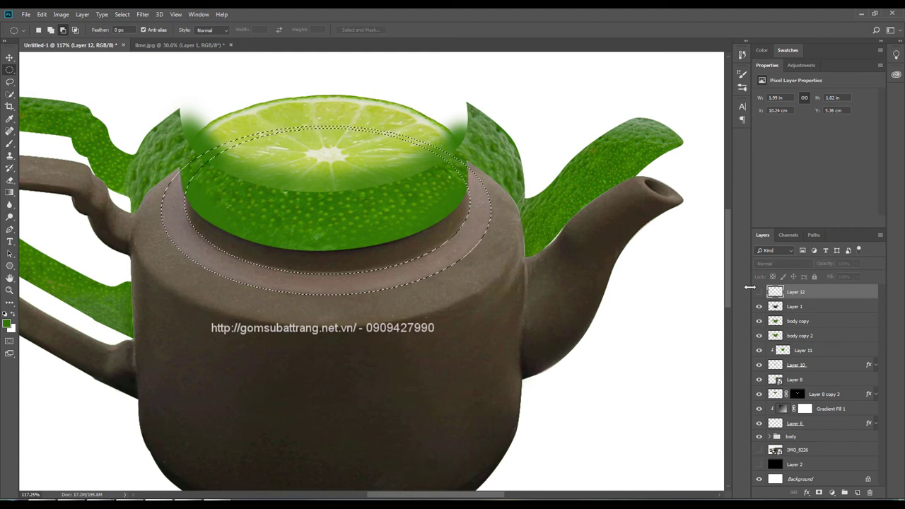
{"action": "left_click", "coordinate": [758, 292]}
Step: Show the white ring on Layer 12, deselect, and move Layer 12 beneath body copy
{"action": "left_click", "coordinate": [122, 14]}
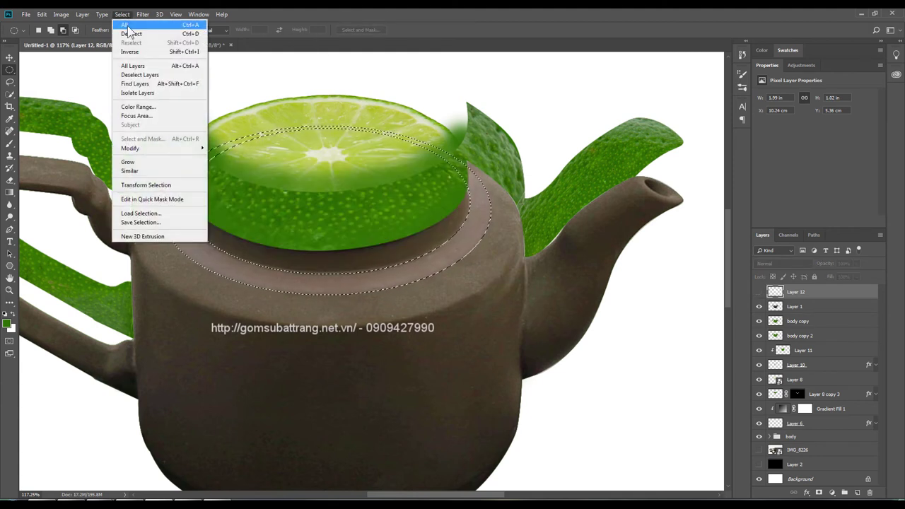
{"action": "key", "text": "Escape"}
{"action": "left_click", "coordinate": [759, 292]}
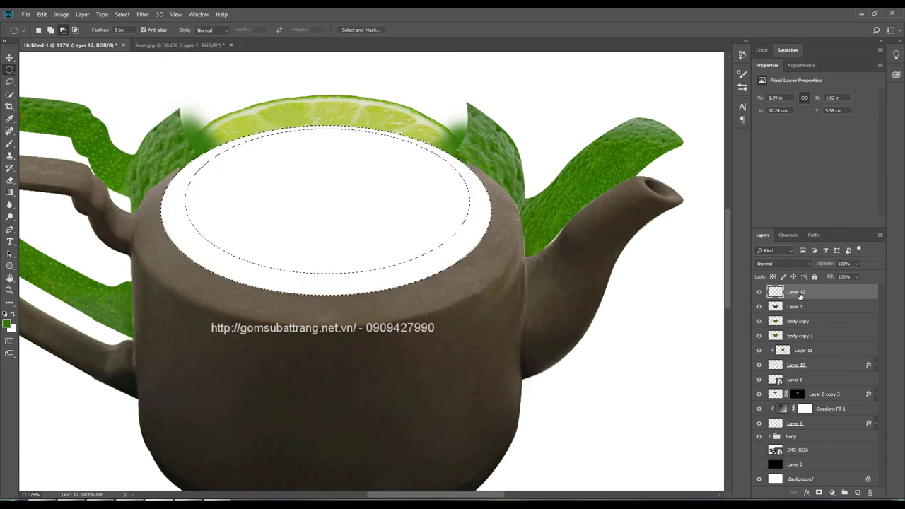
{"action": "key", "text": "ctrl+d"}
{"action": "key", "text": "v"}
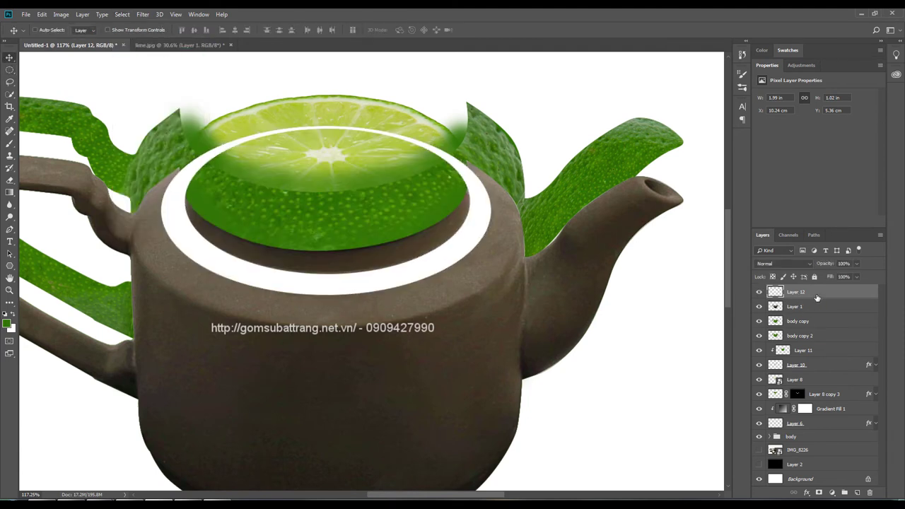
{"action": "left_click_drag", "start_coordinate": [808, 295], "coordinate": [767, 327]}
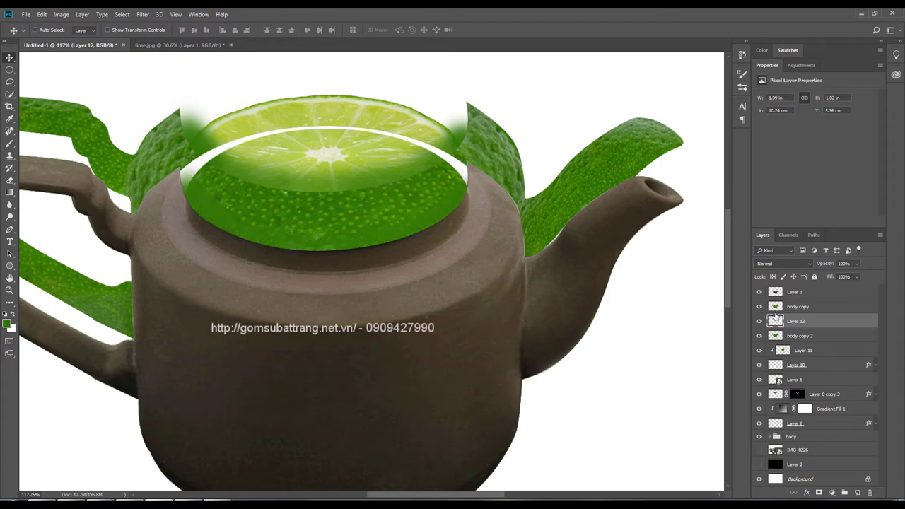
Step: Reposition the brown teapot layer and delete the spare body copy 2 layer
{"action": "left_click", "coordinate": [776, 308]}
{"action": "scroll", "coordinate": [487, 240], "scroll_direction": "down", "scroll_amount": 3}
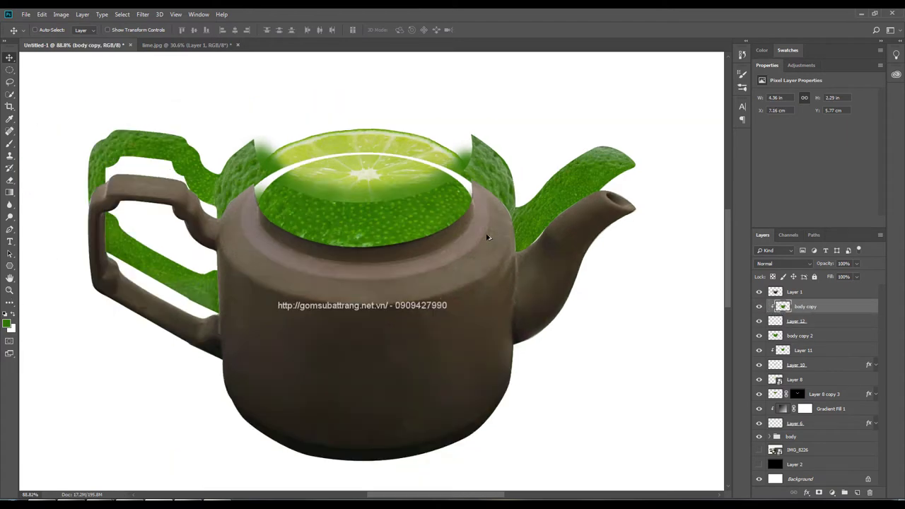
{"action": "mouse_move", "coordinate": [452, 347]}
{"action": "left_mouse_down"}
{"action": "mouse_move", "coordinate": [500, 480]}
{"action": "mouse_move", "coordinate": [566, 410]}
{"action": "left_mouse_up"}
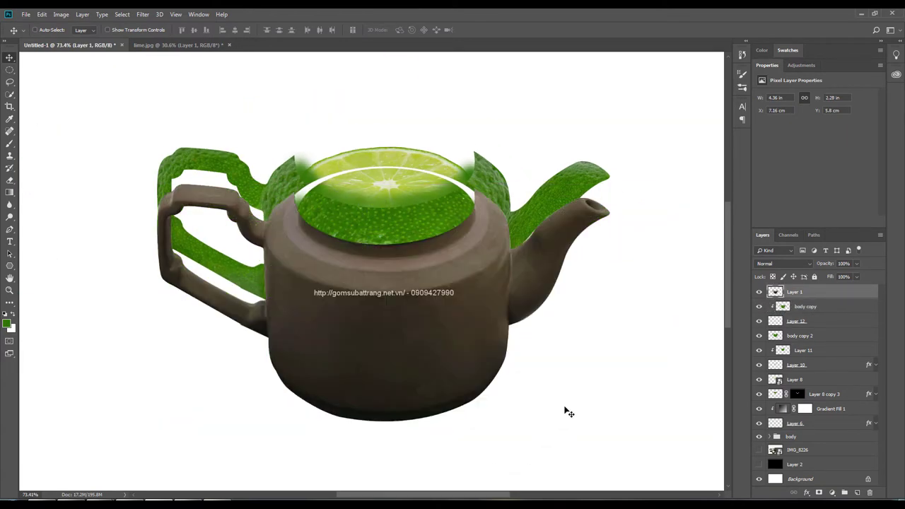
{"action": "left_click", "coordinate": [799, 336]}
{"action": "left_click", "coordinate": [760, 335]}
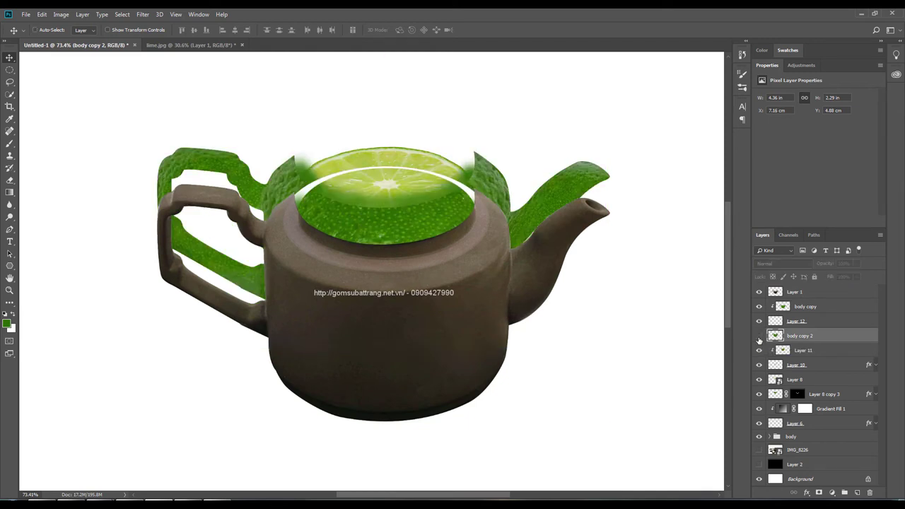
{"action": "left_click", "coordinate": [760, 335]}
{"action": "left_click_drag", "start_coordinate": [792, 335], "coordinate": [872, 493]}
Step: Re-clip body copy so the teapot turns lime, then load the white ring as a selection
{"action": "left_click", "coordinate": [799, 306]}
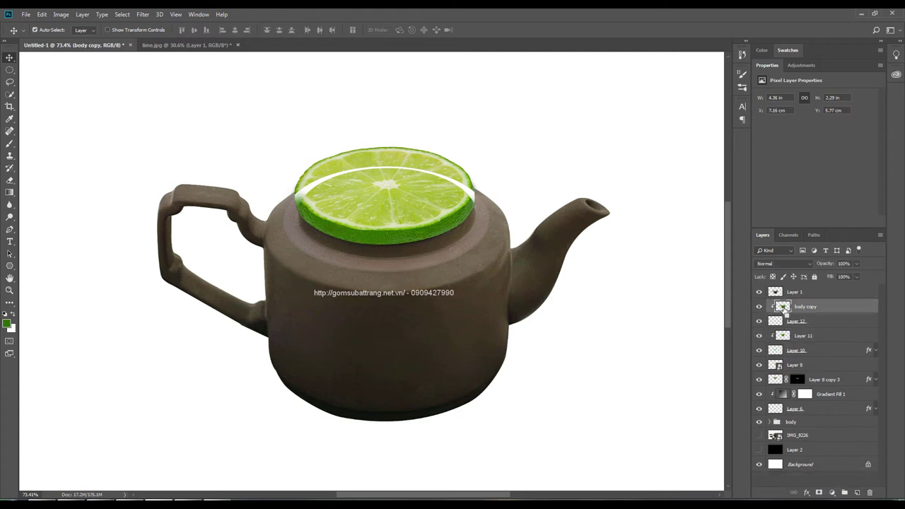
{"action": "double_click", "coordinate": [820, 306]}
{"action": "left_click", "coordinate": [860, 88]}
{"action": "left_click", "coordinate": [776, 314], "text": "alt"}
{"action": "left_click_drag", "start_coordinate": [351, 323], "coordinate": [306, 317]}
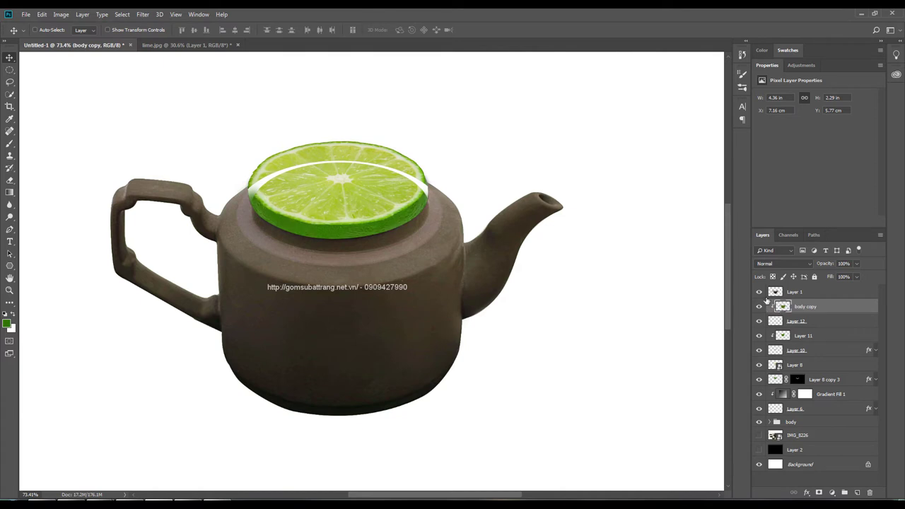
{"action": "left_click", "coordinate": [780, 314], "text": "alt"}
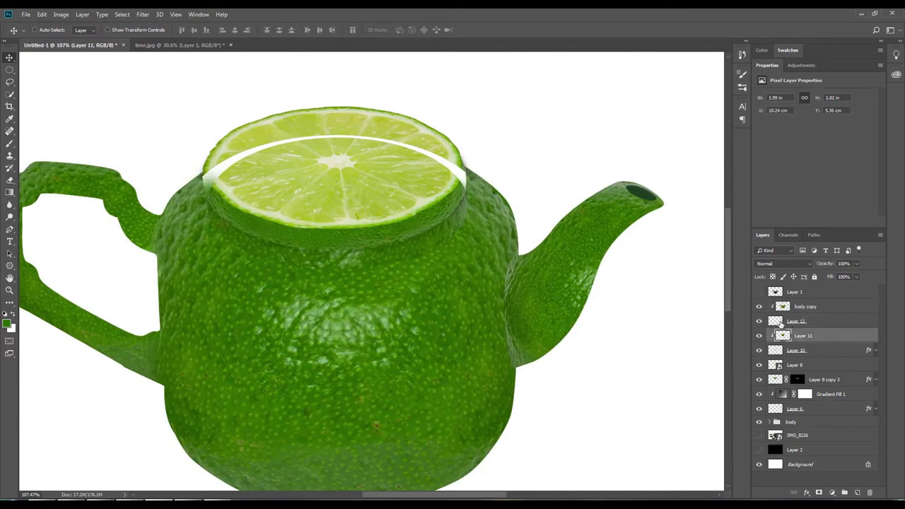
{"action": "left_click", "coordinate": [775, 322], "text": "ctrl"}
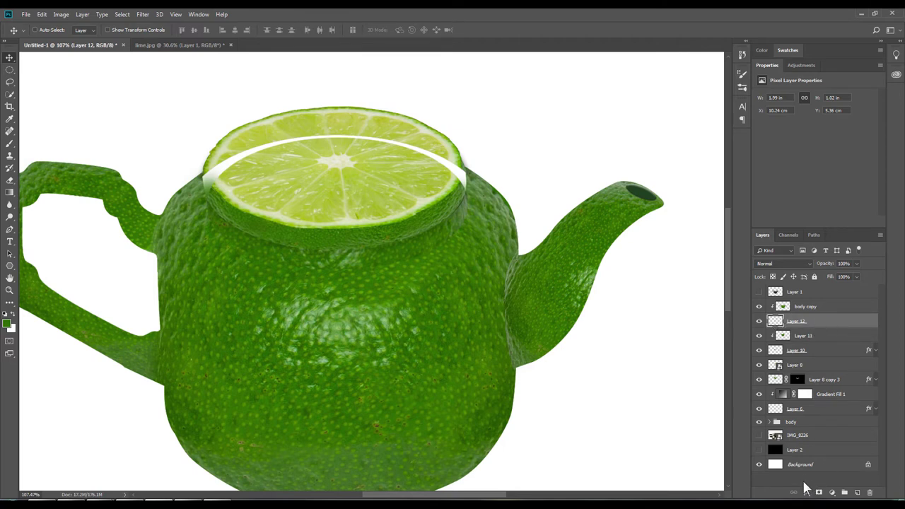
Step: Add a mask to Layer 12 and paint black to hide the ring arc across the lime top
{"action": "left_click", "coordinate": [819, 492]}
{"action": "left_click", "coordinate": [10, 143]}
{"action": "key", "text": "x"}
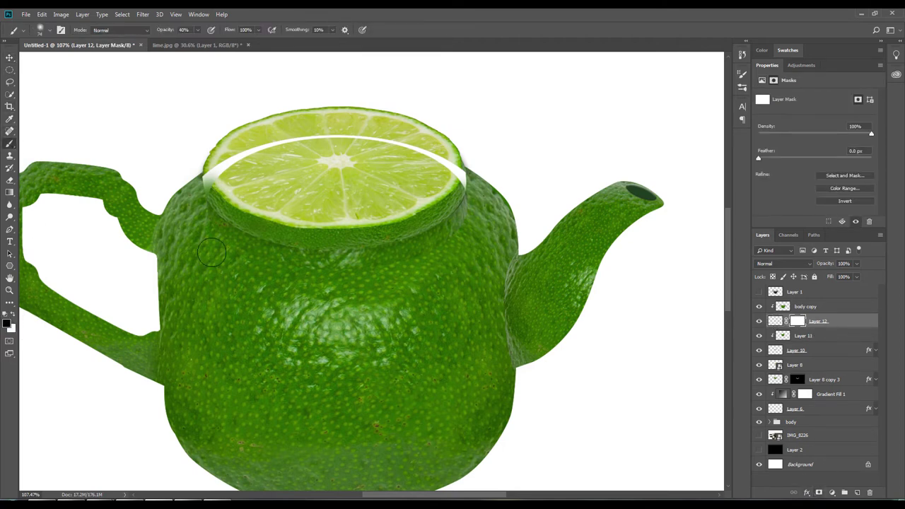
{"action": "mouse_move", "coordinate": [240, 159]}
{"action": "left_mouse_down"}
{"action": "mouse_move", "coordinate": [269, 141]}
{"action": "mouse_move", "coordinate": [216, 185]}
{"action": "left_mouse_up"}
{"action": "key", "text": "0"}
{"action": "left_click_drag", "start_coordinate": [274, 141], "coordinate": [448, 177]}
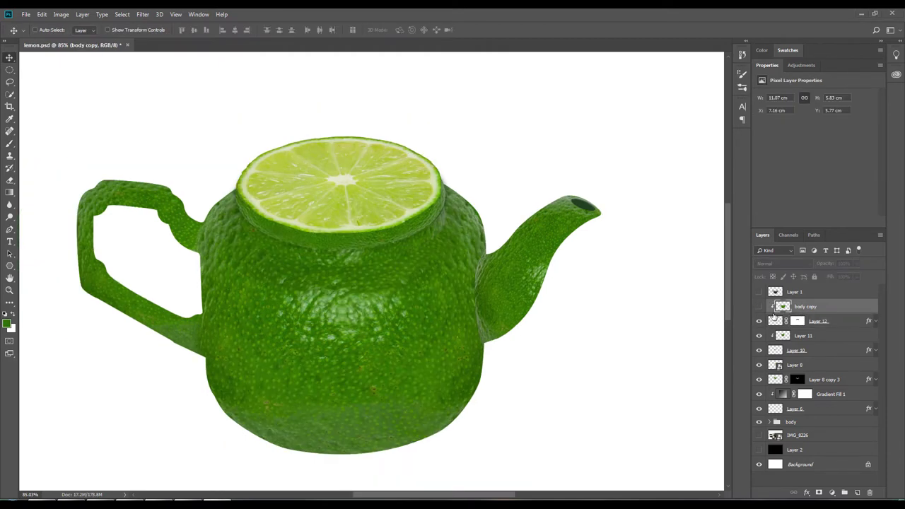
Step: Compare the ring with Layer 12 toggled, then delete the offset body copy duplicate layer
{"action": "left_click", "coordinate": [760, 308]}
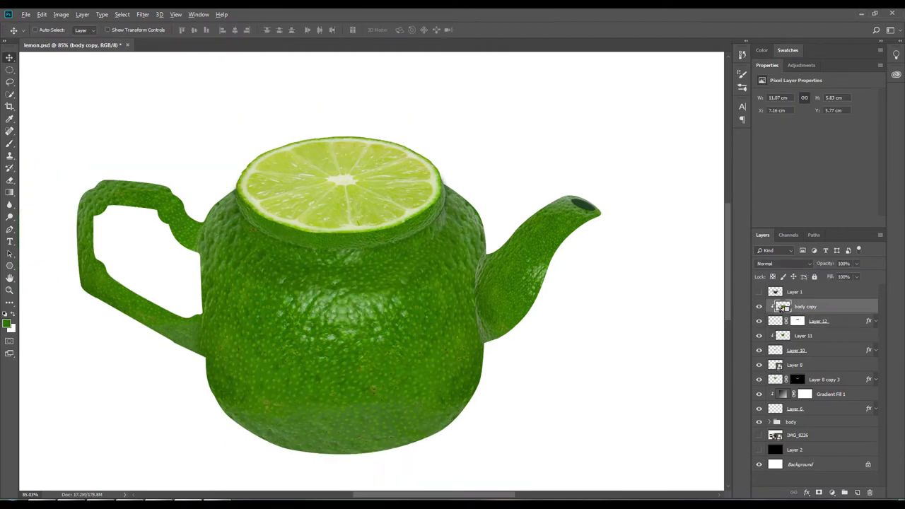
{"action": "mouse_move", "coordinate": [423, 277]}
{"action": "left_mouse_down"}
{"action": "mouse_move", "coordinate": [418, 317]}
{"action": "mouse_move", "coordinate": [456, 424]}
{"action": "mouse_move", "coordinate": [448, 364]}
{"action": "left_mouse_up"}
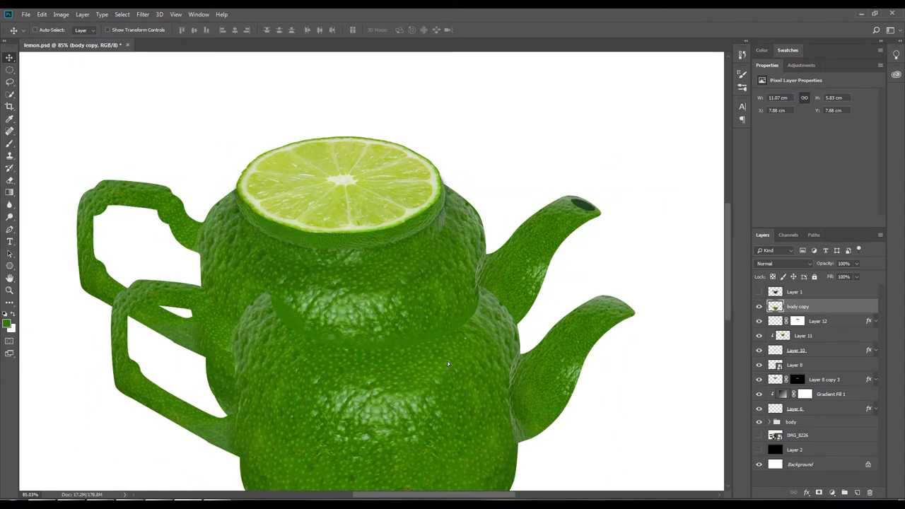
{"action": "left_click", "coordinate": [759, 321]}
{"action": "left_click", "coordinate": [759, 321]}
{"action": "left_click_drag", "start_coordinate": [798, 306], "coordinate": [870, 492]}
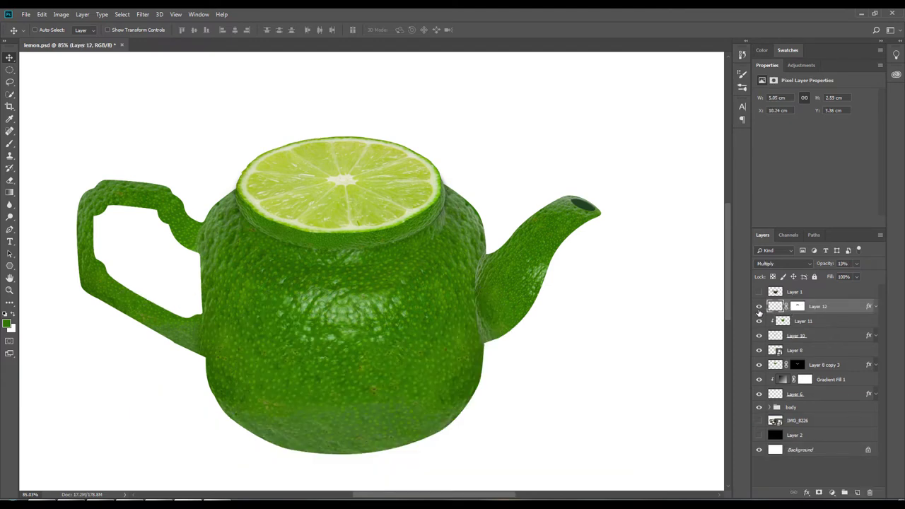
Step: Disable Layer 12's mask, clear its layer style, and move it above Layer 1
{"action": "left_click", "coordinate": [793, 307]}
{"action": "right_click", "coordinate": [799, 307]}
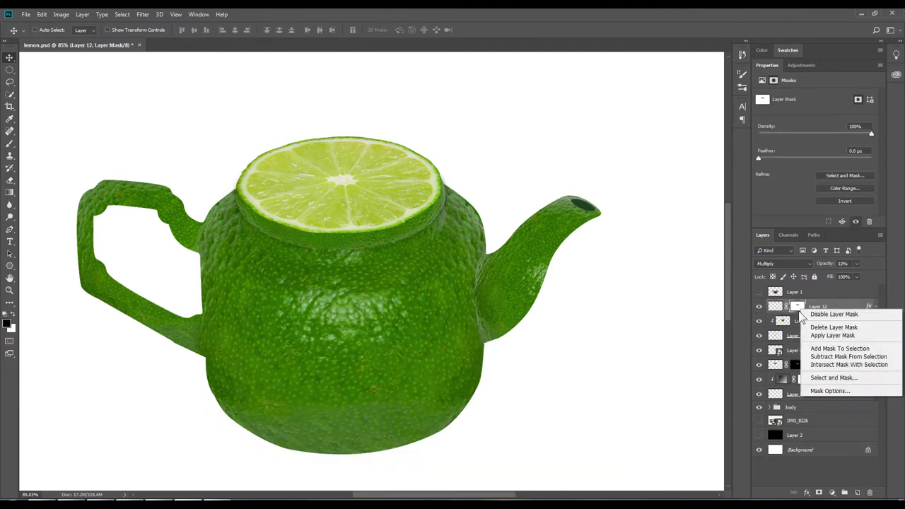
{"action": "left_click", "coordinate": [797, 312]}
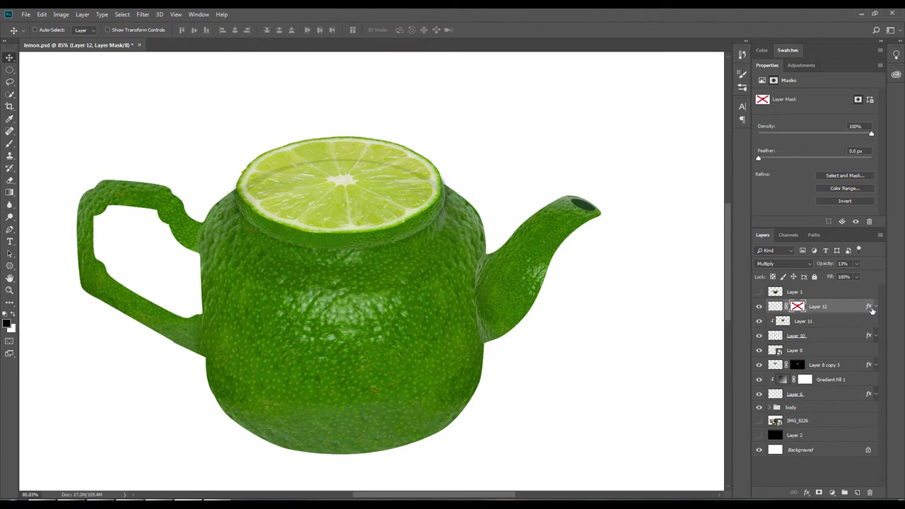
{"action": "right_click", "coordinate": [848, 306]}
{"action": "left_click", "coordinate": [774, 334]}
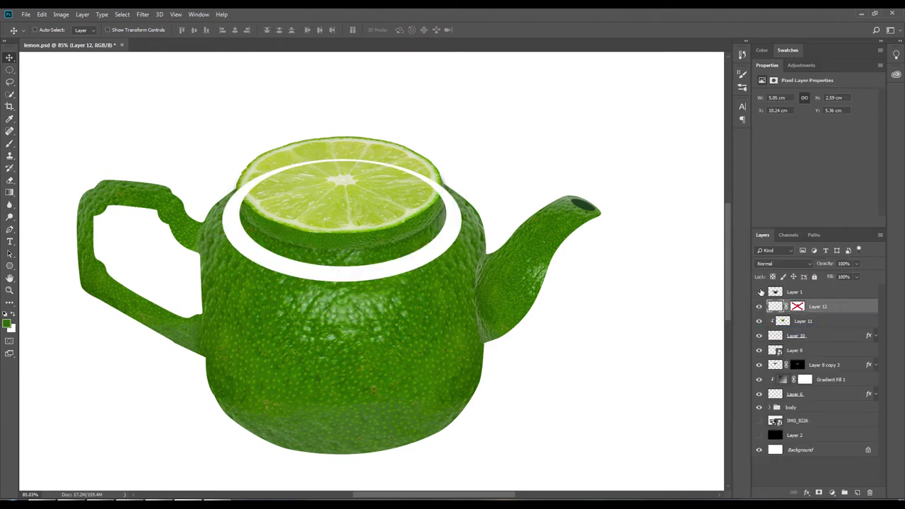
{"action": "left_click", "coordinate": [759, 291]}
{"action": "left_click_drag", "start_coordinate": [831, 307], "coordinate": [824, 287]}
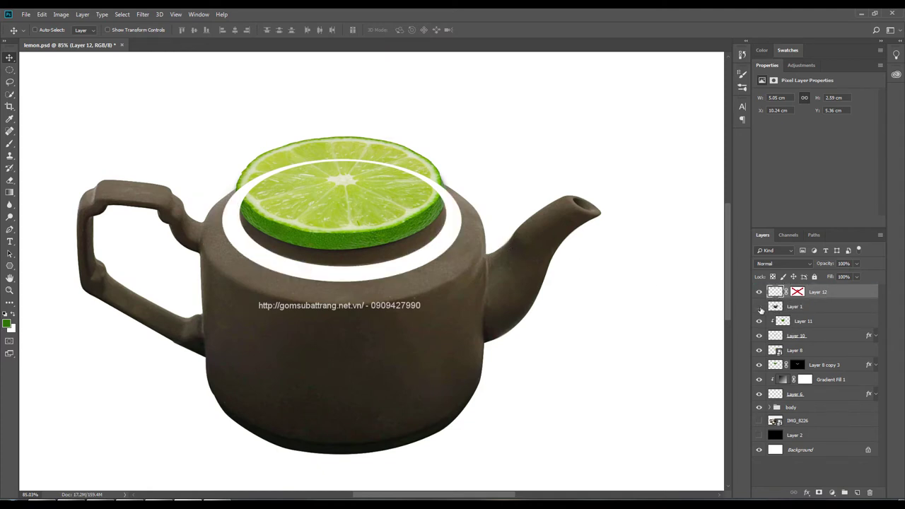
{"action": "left_click", "coordinate": [759, 307]}
Step: Give the ring a black Color Overlay at 90% opacity
{"action": "right_click", "coordinate": [848, 292]}
{"action": "left_click", "coordinate": [746, 126]}
{"action": "left_click", "coordinate": [560, 181]}
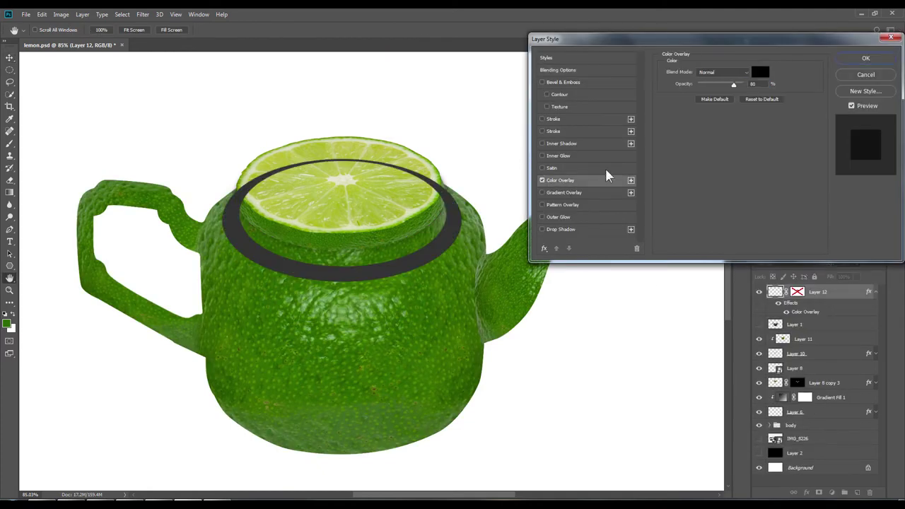
{"action": "left_click", "coordinate": [760, 71]}
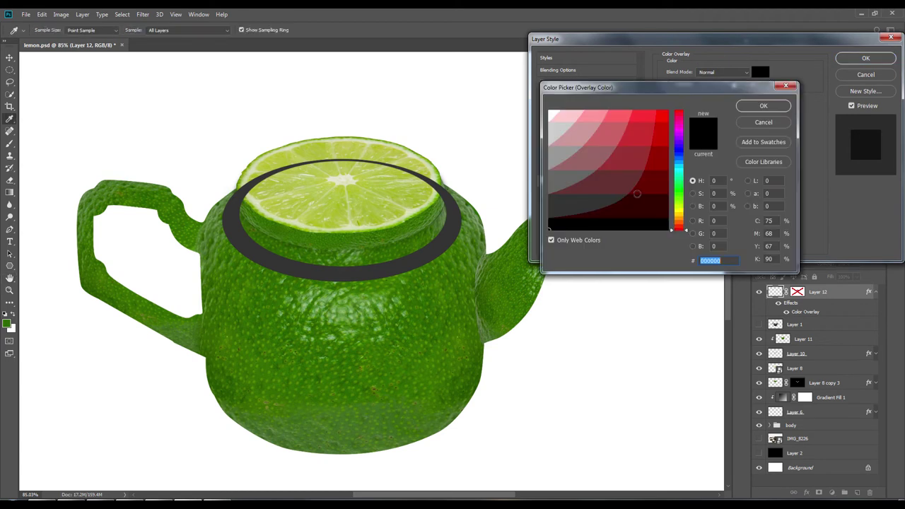
{"action": "left_click", "coordinate": [764, 106]}
{"action": "left_click_drag", "start_coordinate": [732, 84], "coordinate": [738, 84]}
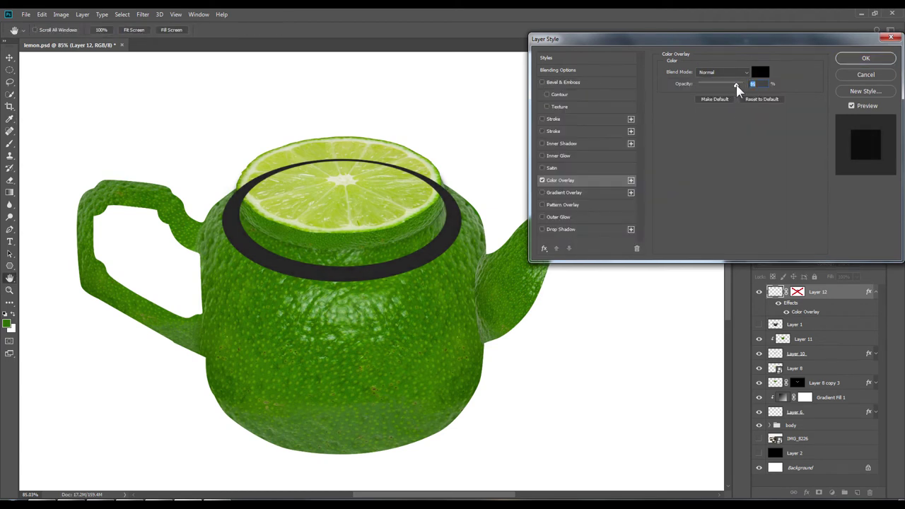
Step: Add a close 35 px Drop Shadow to the ring and set the layer opacity to 40%
{"action": "left_click", "coordinate": [570, 229]}
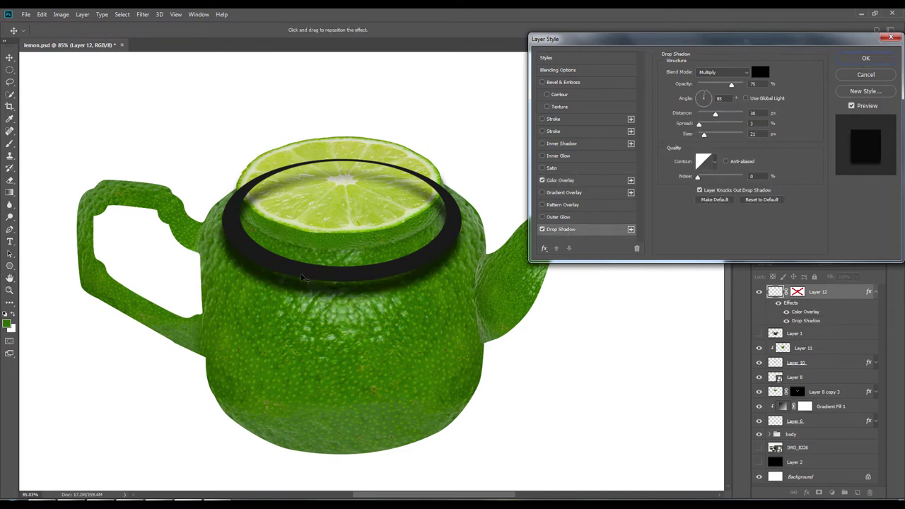
{"action": "left_click_drag", "start_coordinate": [408, 294], "coordinate": [406, 286]}
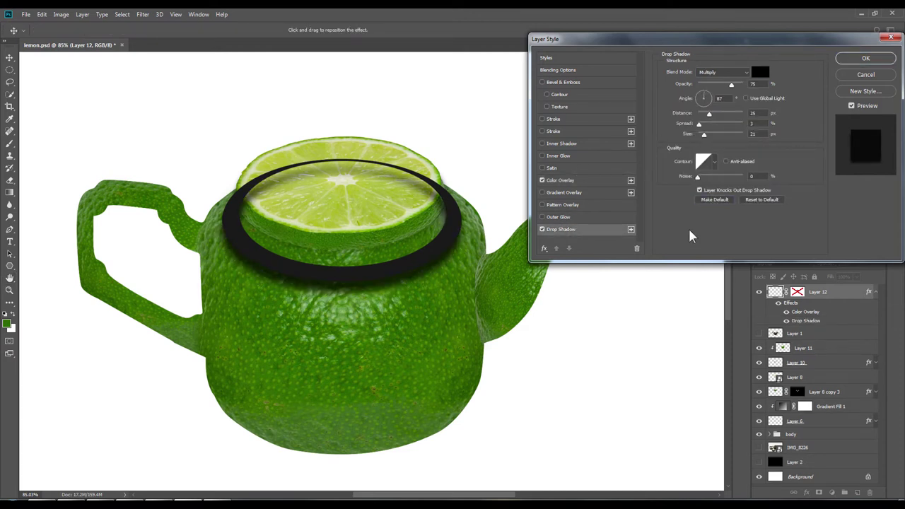
{"action": "left_click_drag", "start_coordinate": [704, 135], "coordinate": [706, 135]}
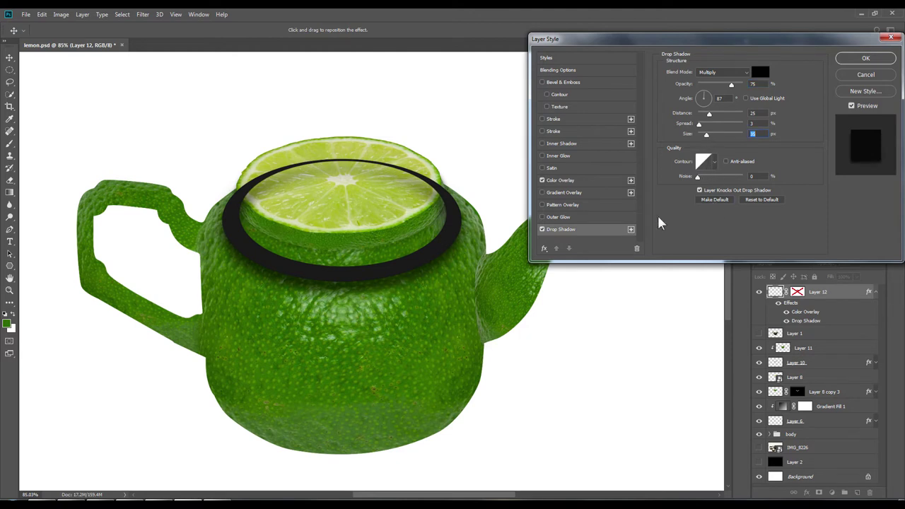
{"action": "left_click_drag", "start_coordinate": [424, 276], "coordinate": [423, 271]}
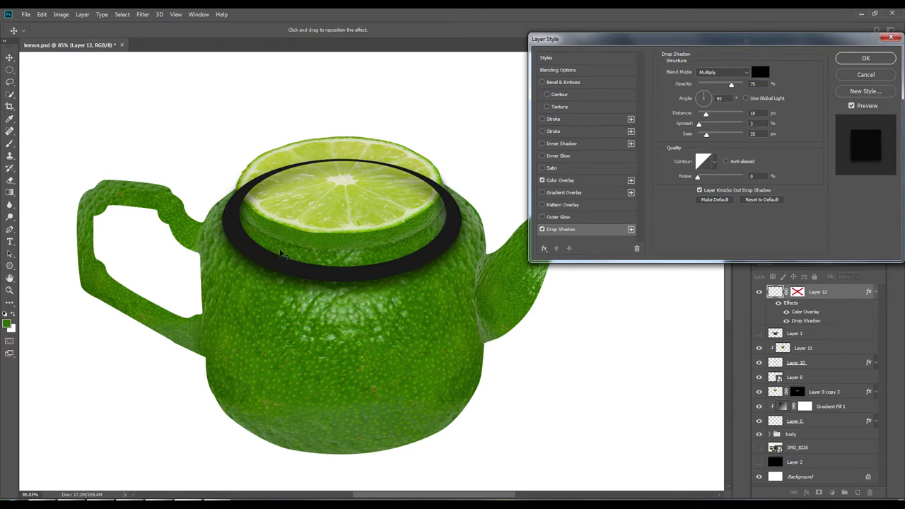
{"action": "left_click", "coordinate": [569, 70]}
{"action": "left_click_drag", "start_coordinate": [750, 82], "coordinate": [722, 83]}
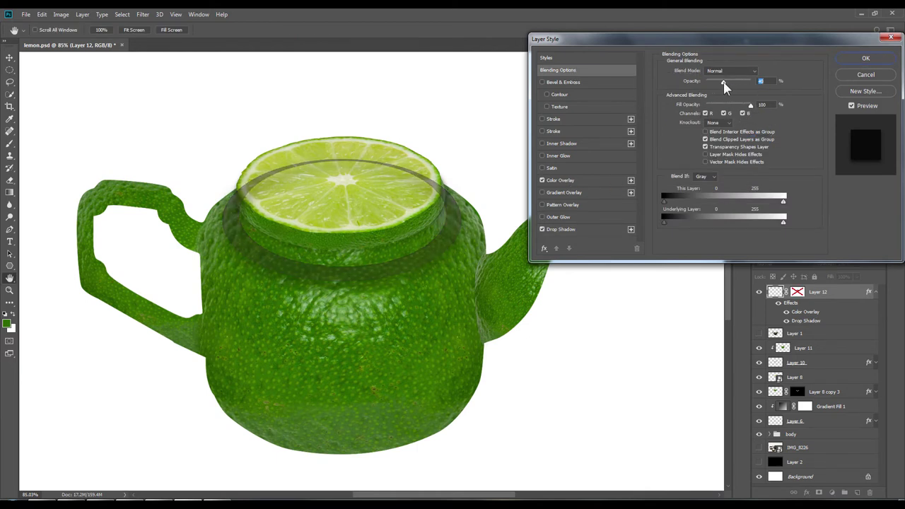
{"action": "left_click_drag", "start_coordinate": [724, 85], "coordinate": [721, 86]}
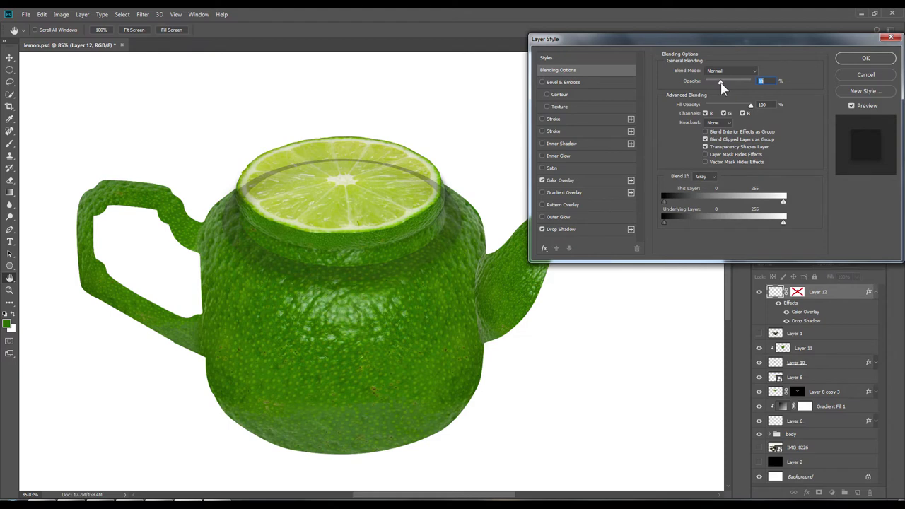
{"action": "left_click", "coordinate": [581, 181]}
{"action": "left_click", "coordinate": [866, 58]}
Step: Re-enable Layer 12's mask and move Layer 1 above Layer 12
{"action": "right_click", "coordinate": [799, 293]}
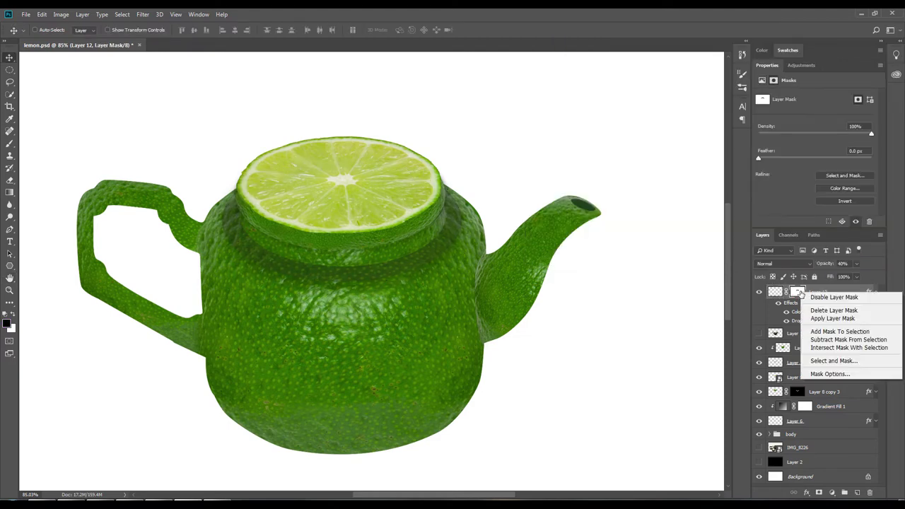
{"action": "left_click", "coordinate": [820, 300]}
{"action": "right_click", "coordinate": [799, 294]}
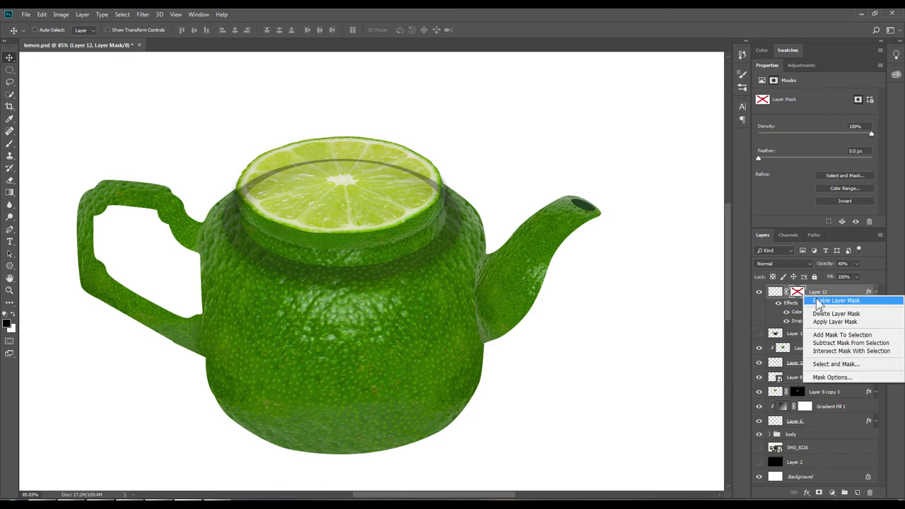
{"action": "left_click", "coordinate": [827, 301]}
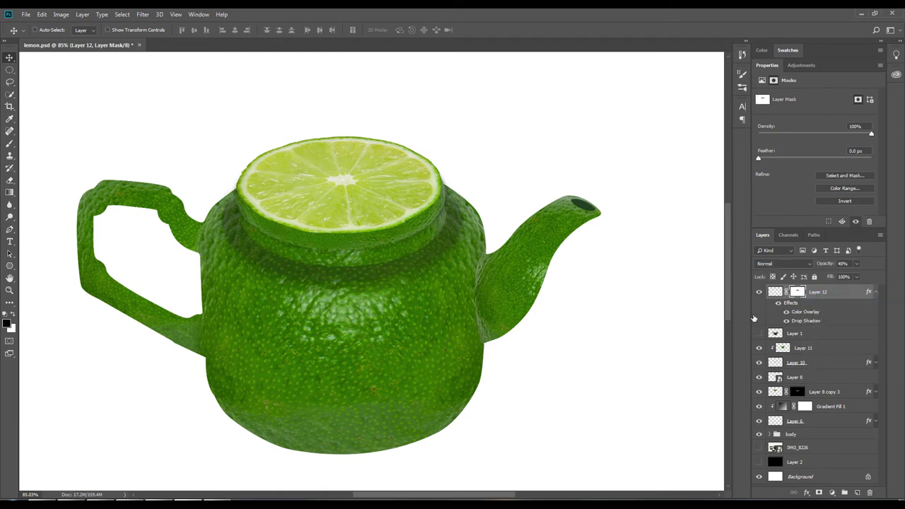
{"action": "left_click", "coordinate": [759, 333]}
{"action": "left_click_drag", "start_coordinate": [785, 334], "coordinate": [784, 287]}
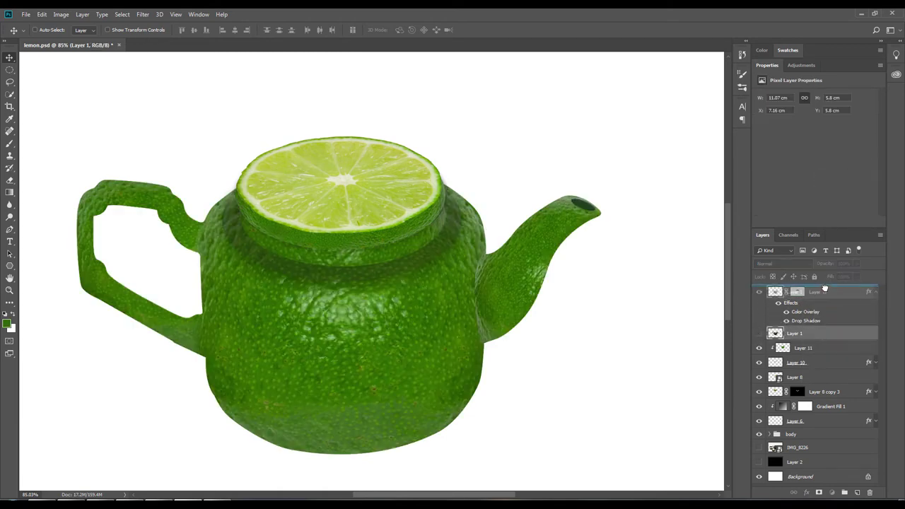
{"action": "left_click", "coordinate": [760, 292]}
{"action": "left_click", "coordinate": [797, 307]}
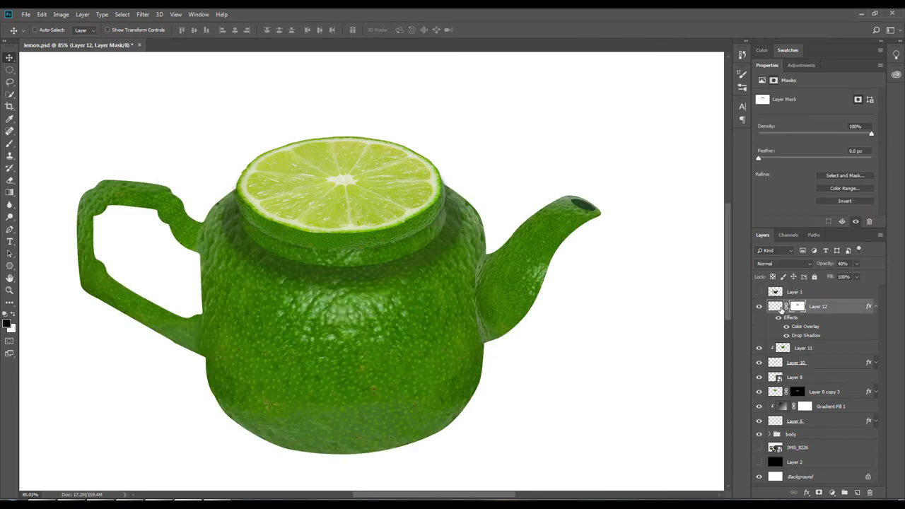
Step: Lower Layer 12's Color Overlay and Drop Shadow opacity and set its blend mode to Multiply
{"action": "double_click", "coordinate": [847, 310]}
{"action": "left_click", "coordinate": [560, 180]}
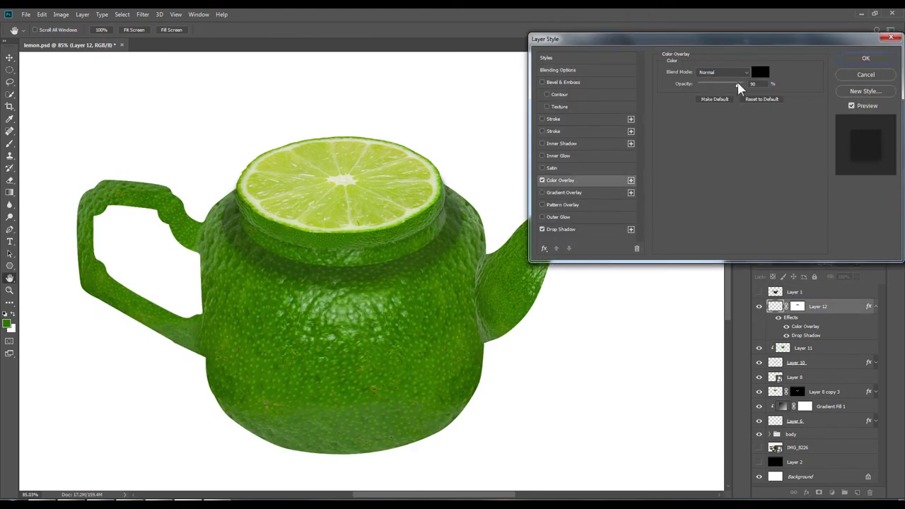
{"action": "left_click_drag", "start_coordinate": [743, 84], "coordinate": [735, 85]}
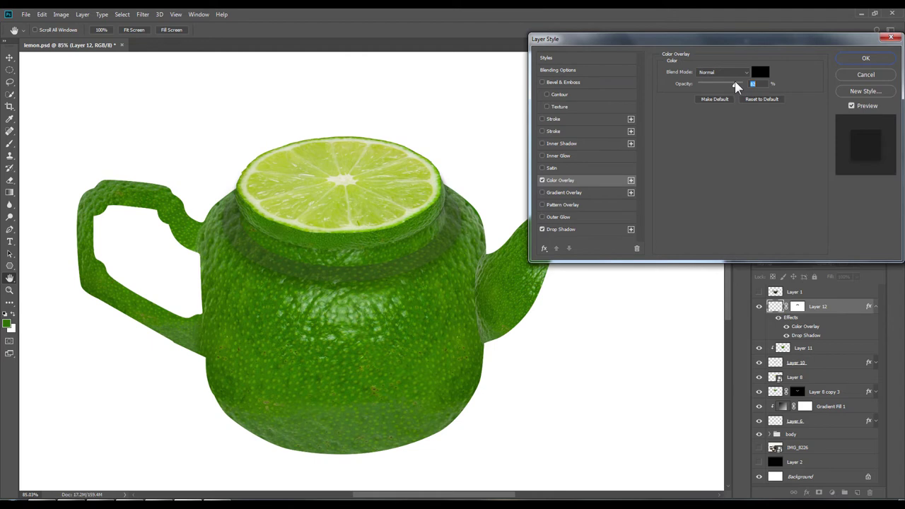
{"action": "left_click", "coordinate": [566, 229]}
{"action": "left_click_drag", "start_coordinate": [732, 85], "coordinate": [729, 84]}
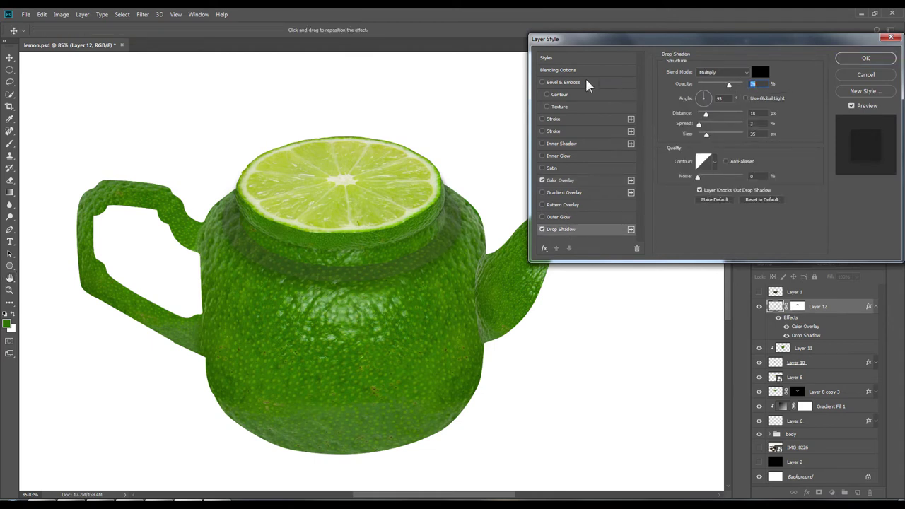
{"action": "left_click", "coordinate": [865, 58]}
{"action": "left_click", "coordinate": [784, 263]}
{"action": "left_click", "coordinate": [765, 298]}
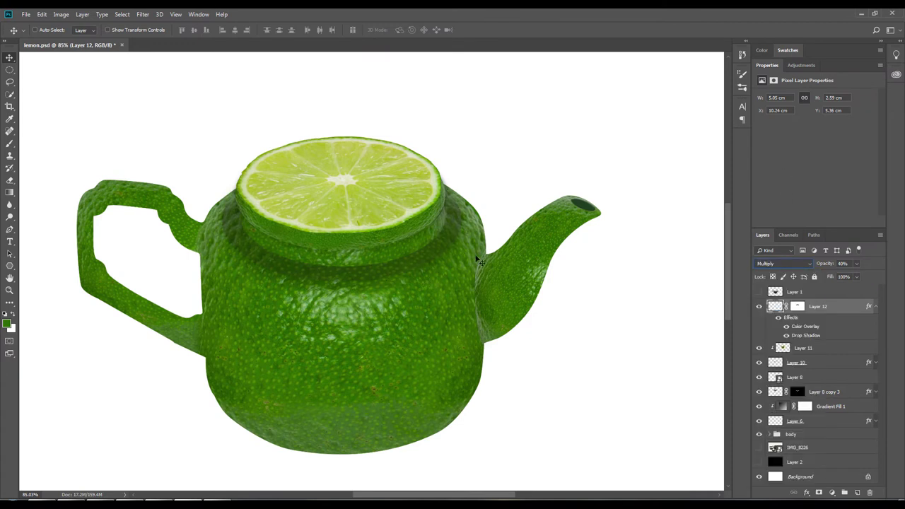
Step: Set the ring's Color Overlay opacity to 81%, then show and select the brown teapot Layer 1
{"action": "double_click", "coordinate": [848, 309]}
{"action": "left_click", "coordinate": [558, 179]}
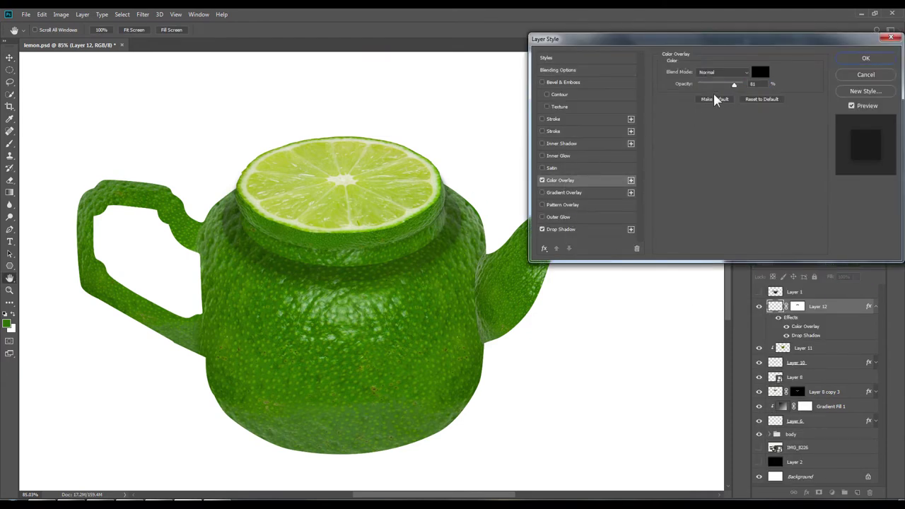
{"action": "left_click_drag", "start_coordinate": [733, 85], "coordinate": [720, 84]}
{"action": "left_click", "coordinate": [847, 63]}
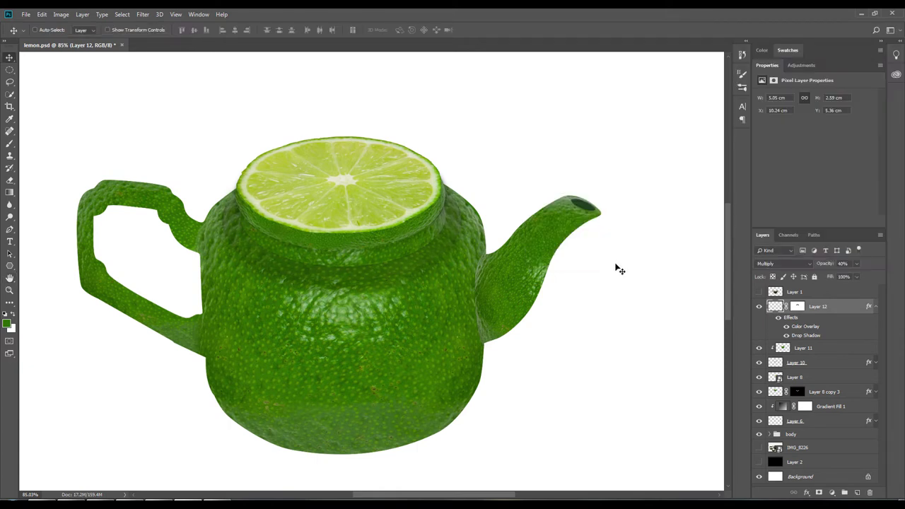
{"action": "left_click", "coordinate": [875, 307]}
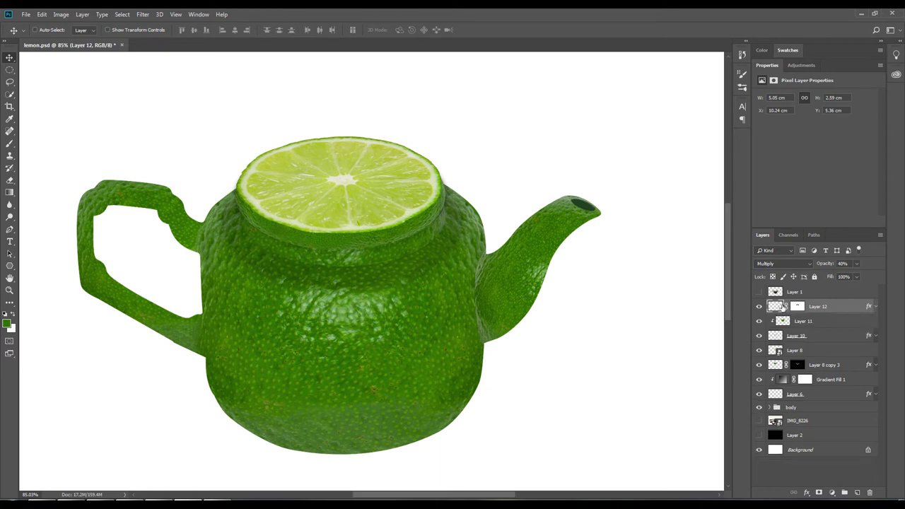
{"action": "left_click", "coordinate": [759, 292]}
{"action": "left_click", "coordinate": [796, 292]}
Step: Draw an ellipse around the teapot shoulder, then fill it green on a new Layer 13
{"action": "left_click", "coordinate": [9, 70]}
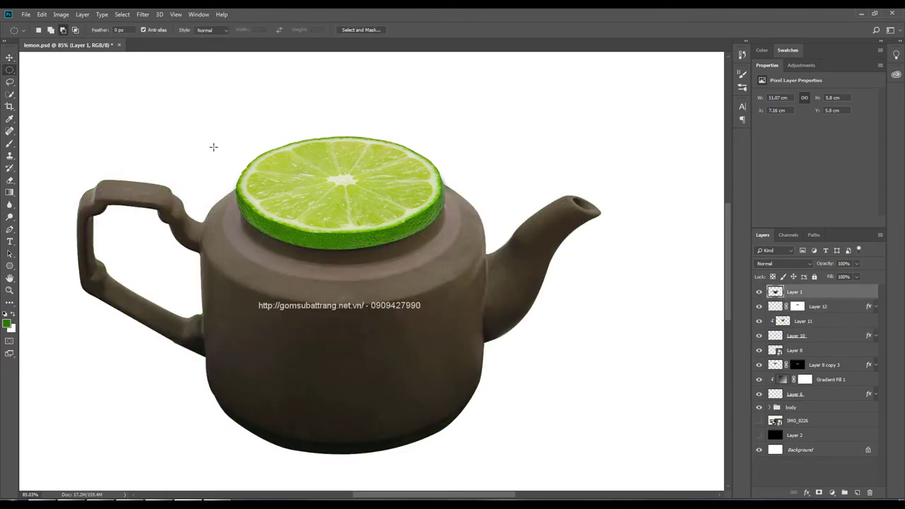
{"action": "left_click_drag", "start_coordinate": [199, 145], "coordinate": [484, 305]}
{"action": "mouse_move", "coordinate": [223, 140]}
{"action": "left_mouse_down"}
{"action": "mouse_move", "coordinate": [440, 280]}
{"action": "mouse_move", "coordinate": [465, 283]}
{"action": "left_mouse_up"}
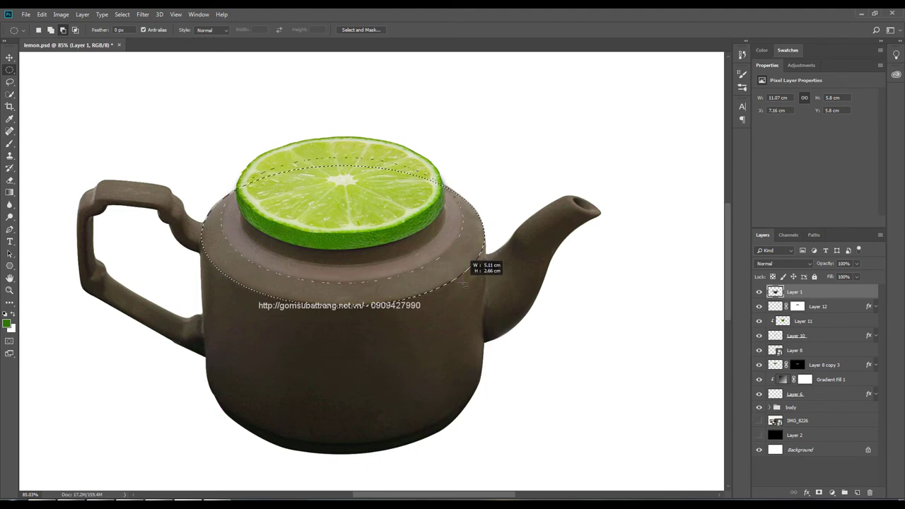
{"action": "left_click_drag", "start_coordinate": [463, 284], "coordinate": [463, 284]}
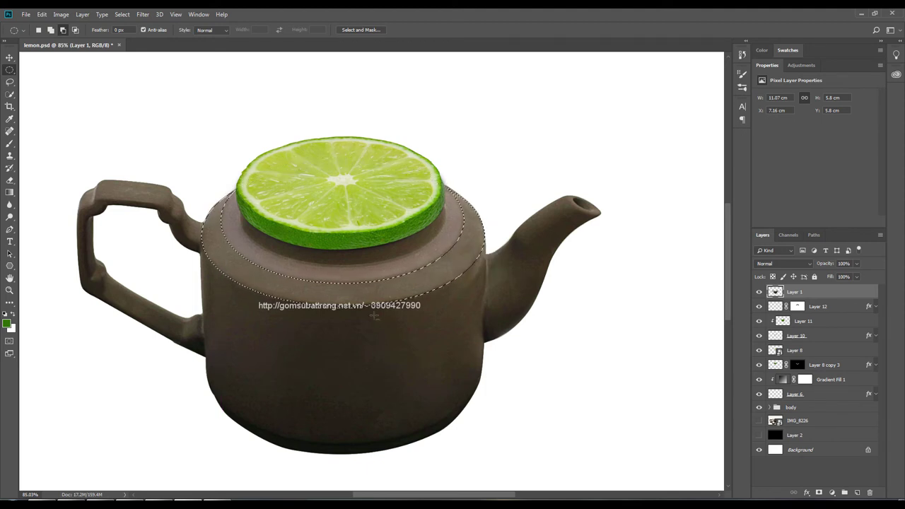
{"action": "left_click", "coordinate": [858, 493]}
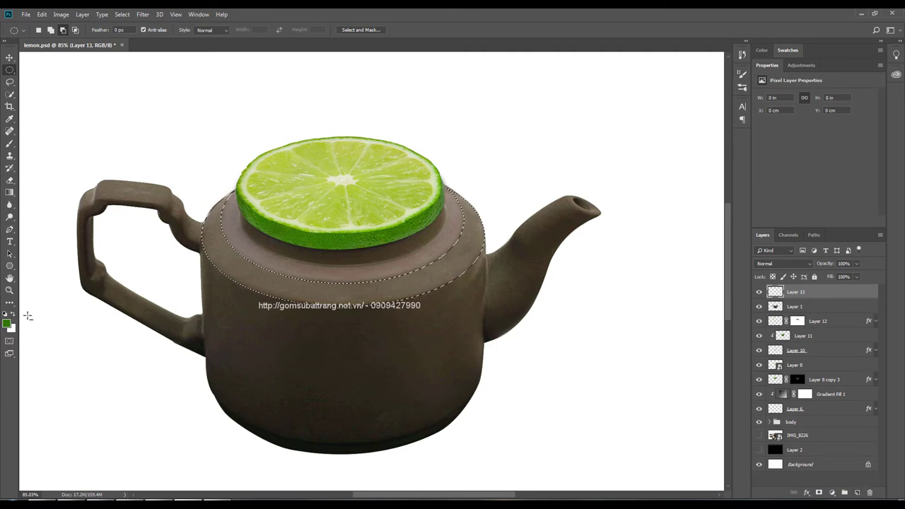
{"action": "key", "text": "alt+BackSpace"}
{"action": "key", "text": "ctrl+d"}
Step: Hide Layer 1, move Layer 13 below it, and add an opaque black Color Overlay plus Drop Shadow
{"action": "left_click", "coordinate": [8, 58]}
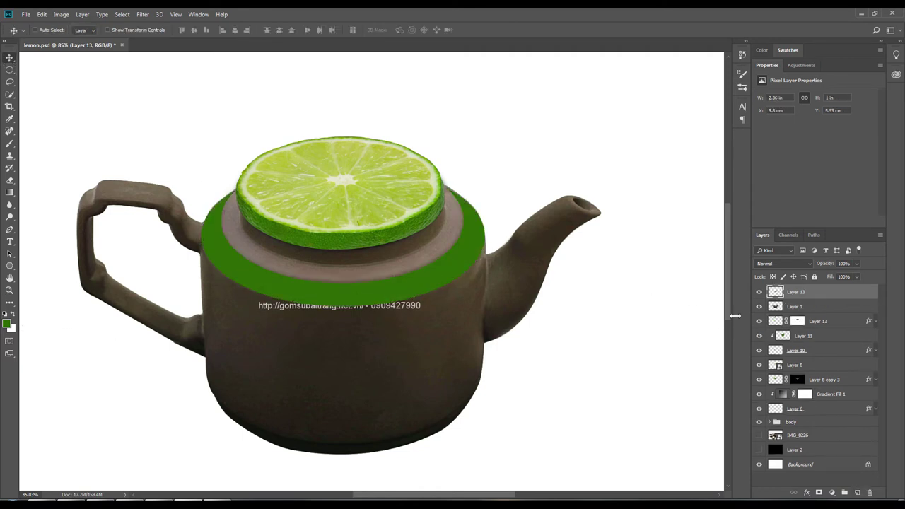
{"action": "left_click", "coordinate": [760, 306]}
{"action": "left_click_drag", "start_coordinate": [822, 297], "coordinate": [820, 311]}
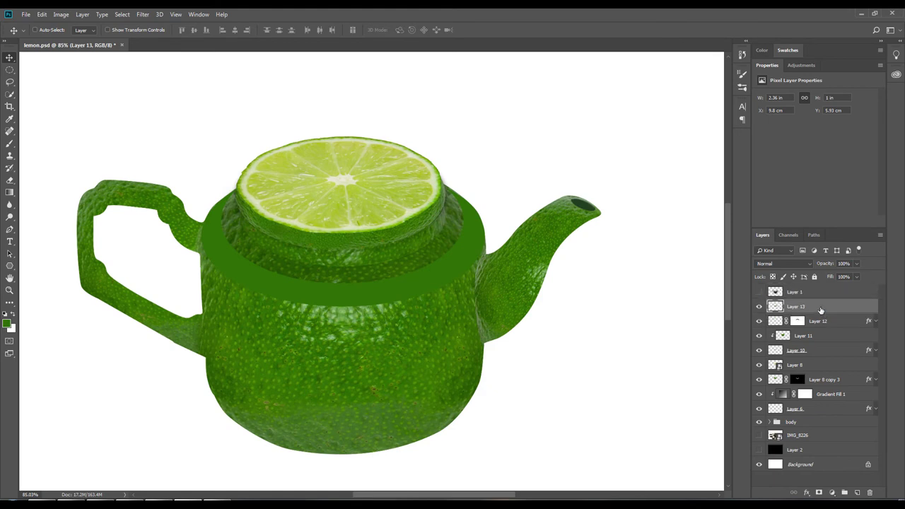
{"action": "double_click", "coordinate": [820, 308]}
{"action": "left_click", "coordinate": [560, 180]}
{"action": "left_click", "coordinate": [761, 71]}
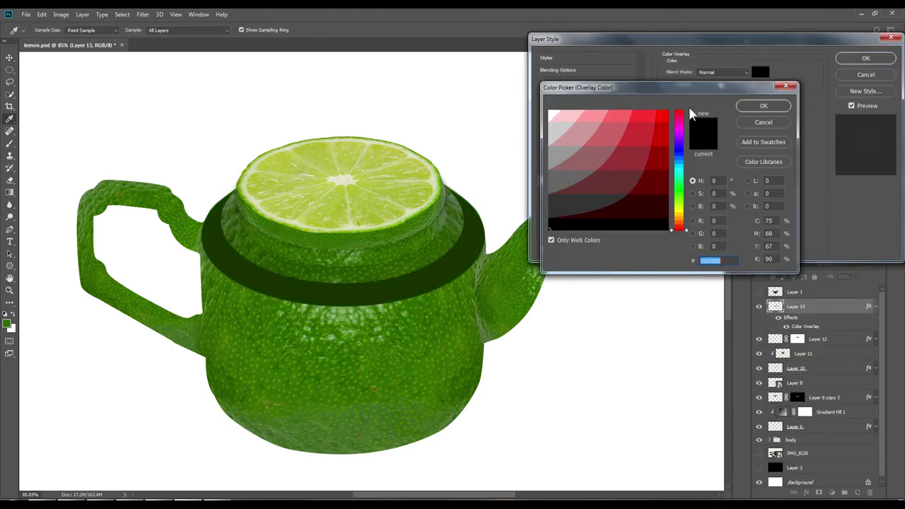
{"action": "left_click", "coordinate": [762, 97]}
{"action": "left_click_drag", "start_coordinate": [725, 90], "coordinate": [761, 92]}
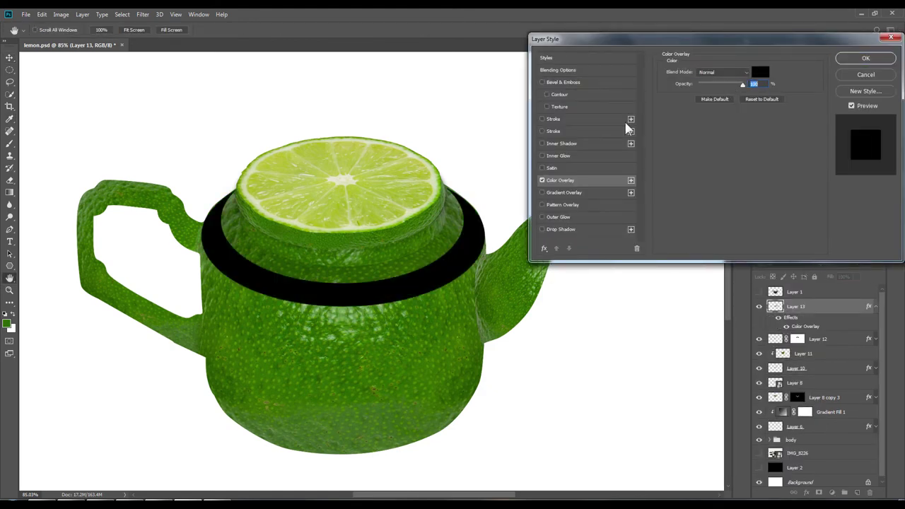
{"action": "left_click", "coordinate": [562, 230]}
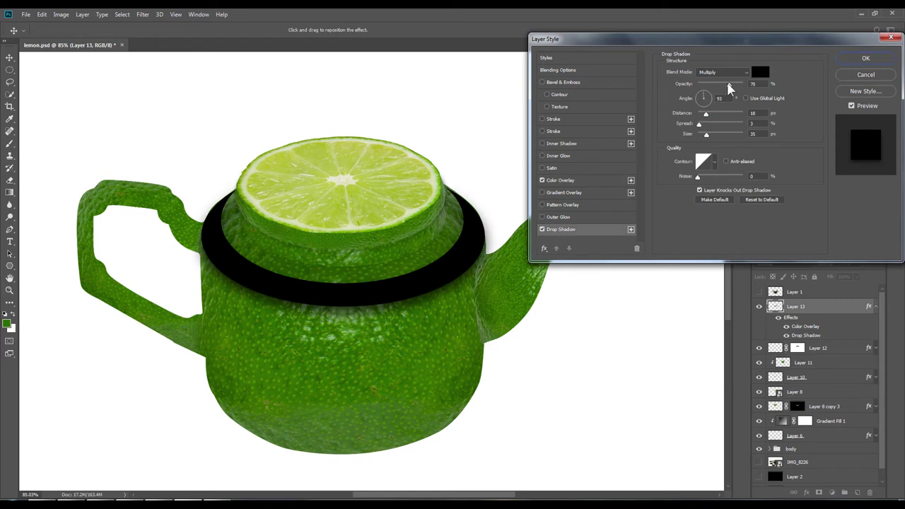
{"action": "left_click_drag", "start_coordinate": [708, 134], "coordinate": [705, 135]}
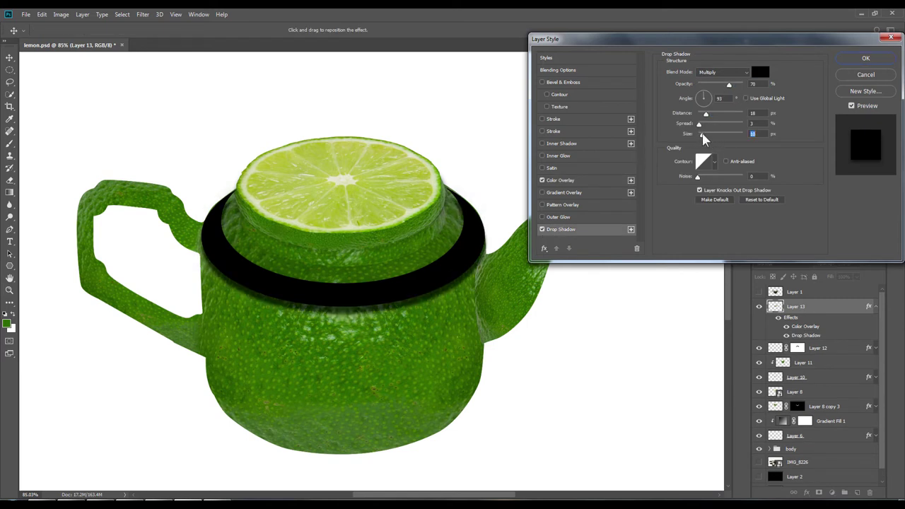
{"action": "left_click", "coordinate": [865, 58]}
Step: Set Layer 13 to Multiply, overlay opacity about 15%, and layer opacity nearly invisible
{"action": "left_click", "coordinate": [784, 263]}
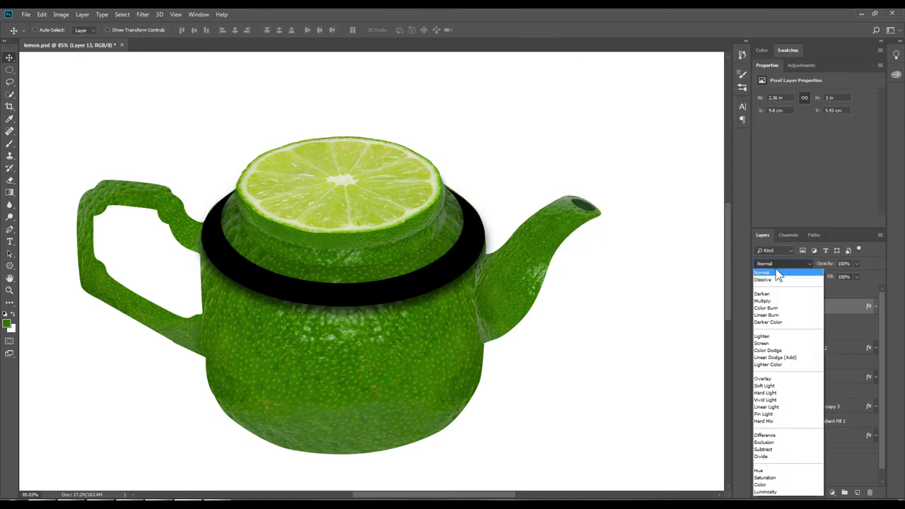
{"action": "left_click", "coordinate": [778, 303]}
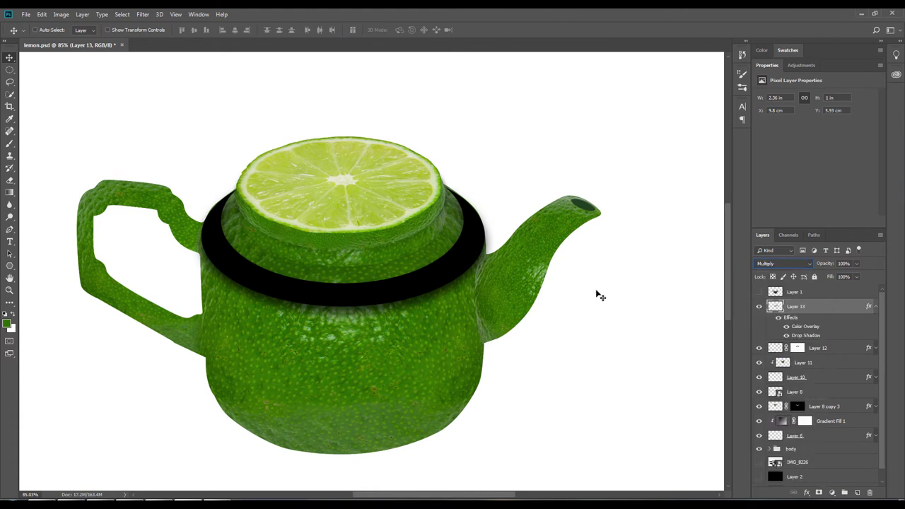
{"action": "double_click", "coordinate": [837, 311]}
{"action": "left_click", "coordinate": [562, 229]}
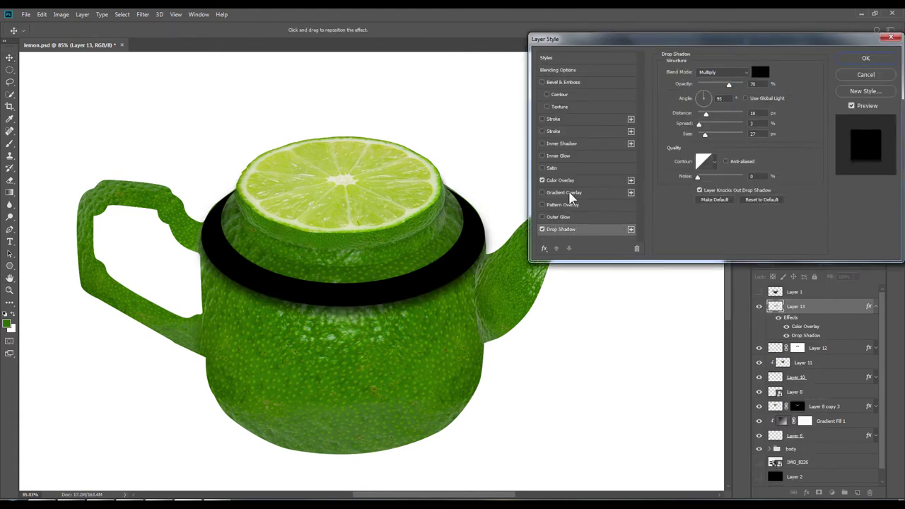
{"action": "left_click", "coordinate": [560, 181]}
{"action": "left_click_drag", "start_coordinate": [743, 84], "coordinate": [719, 85]}
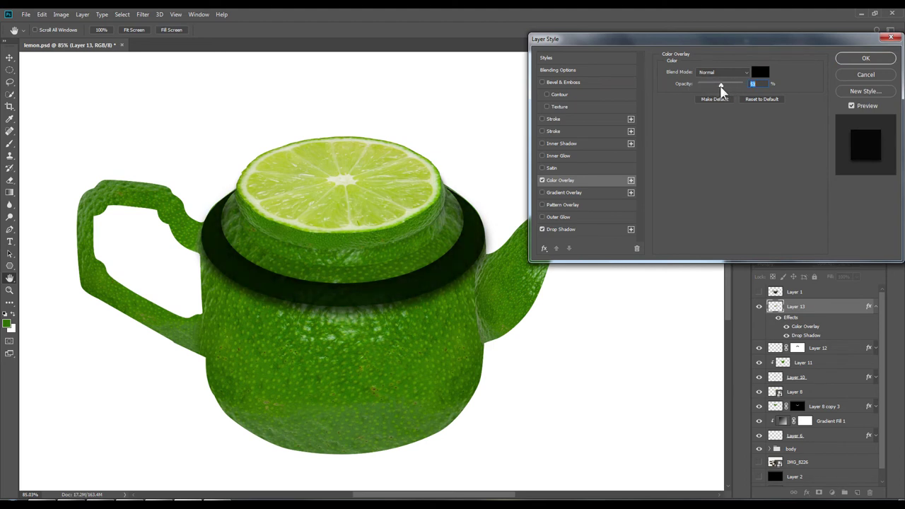
{"action": "left_click", "coordinate": [583, 70]}
{"action": "left_click_drag", "start_coordinate": [751, 81], "coordinate": [724, 83]}
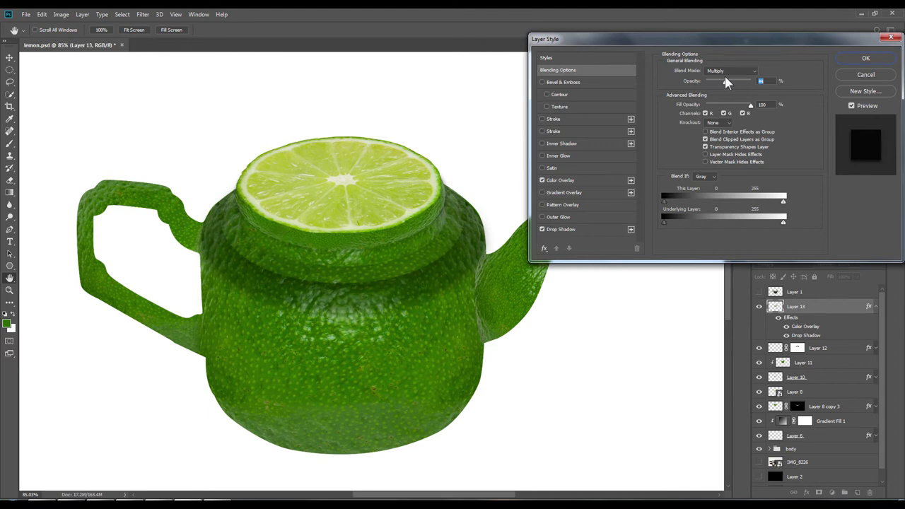
Step: Lower the ring's fill opacity, add Bevel and Emboss, and set a dark gray overlay at about 33%
{"action": "left_click_drag", "start_coordinate": [749, 104], "coordinate": [732, 106]}
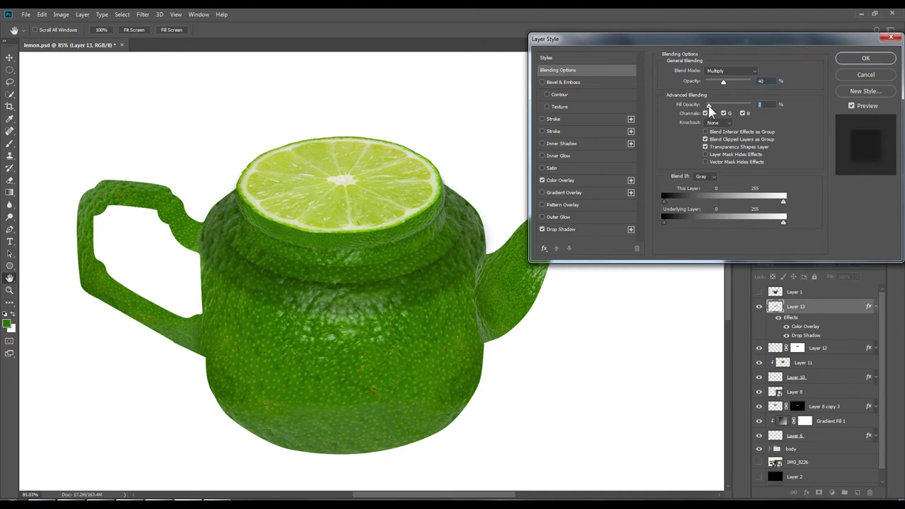
{"action": "left_click", "coordinate": [555, 82]}
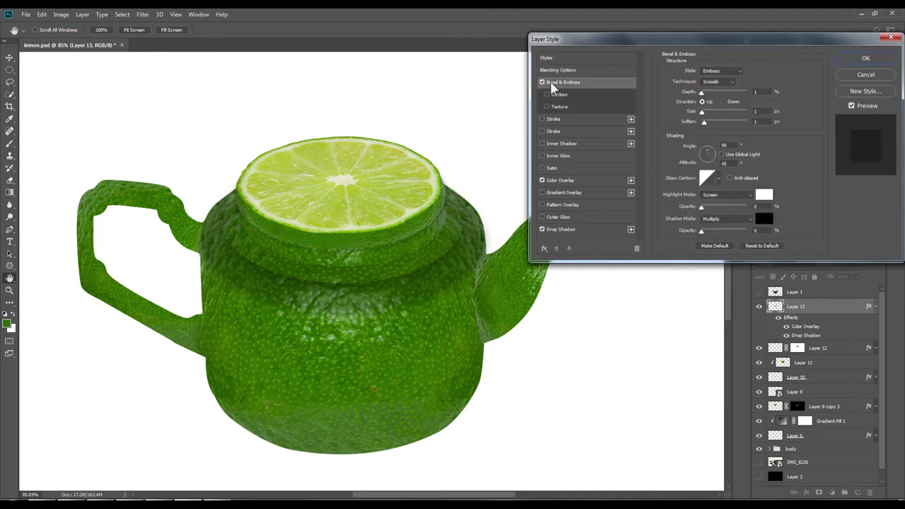
{"action": "left_click", "coordinate": [560, 180]}
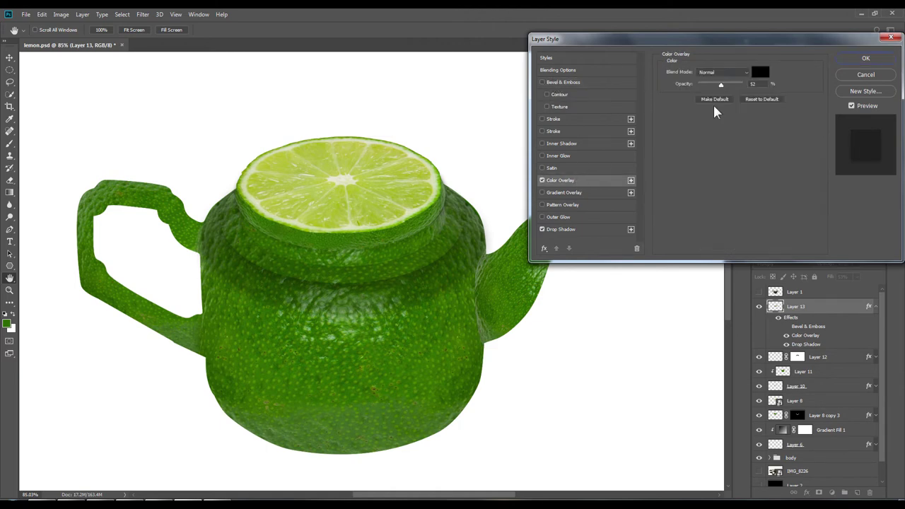
{"action": "left_click", "coordinate": [759, 72]}
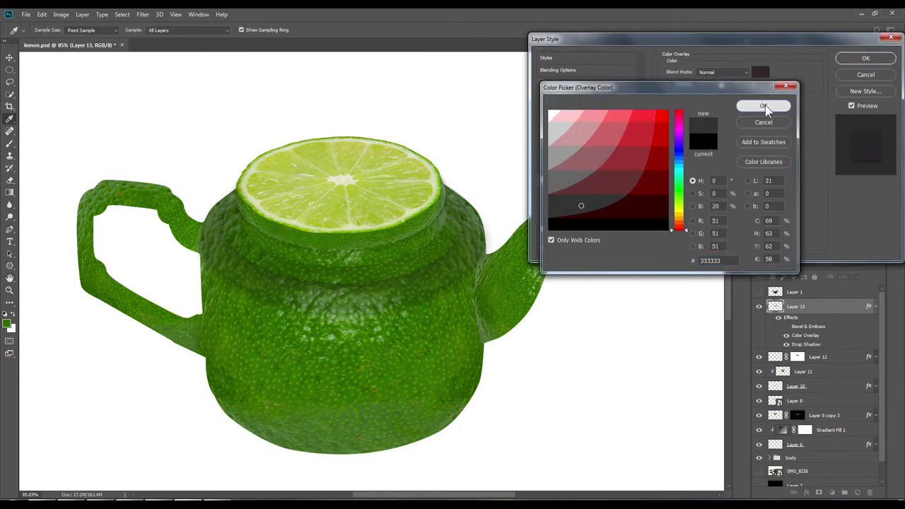
{"action": "left_click", "coordinate": [764, 105]}
{"action": "mouse_move", "coordinate": [738, 85]}
{"action": "left_mouse_down"}
{"action": "mouse_move", "coordinate": [714, 85]}
{"action": "mouse_move", "coordinate": [728, 95]}
{"action": "mouse_move", "coordinate": [719, 83]}
{"action": "left_mouse_up"}
Step: Keep the ring's blend mode at Multiply with fill opacity back at 100
{"action": "left_click", "coordinate": [558, 69]}
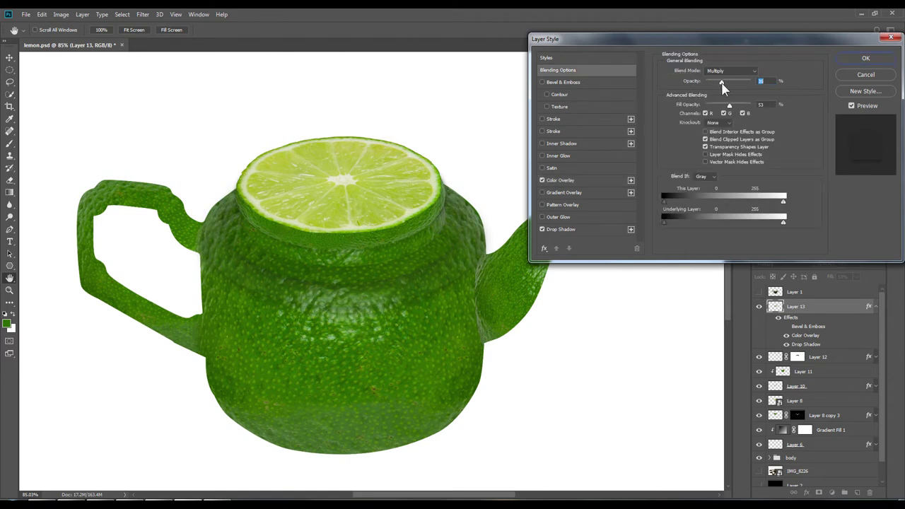
{"action": "left_click", "coordinate": [728, 71]}
{"action": "left_click", "coordinate": [723, 74]}
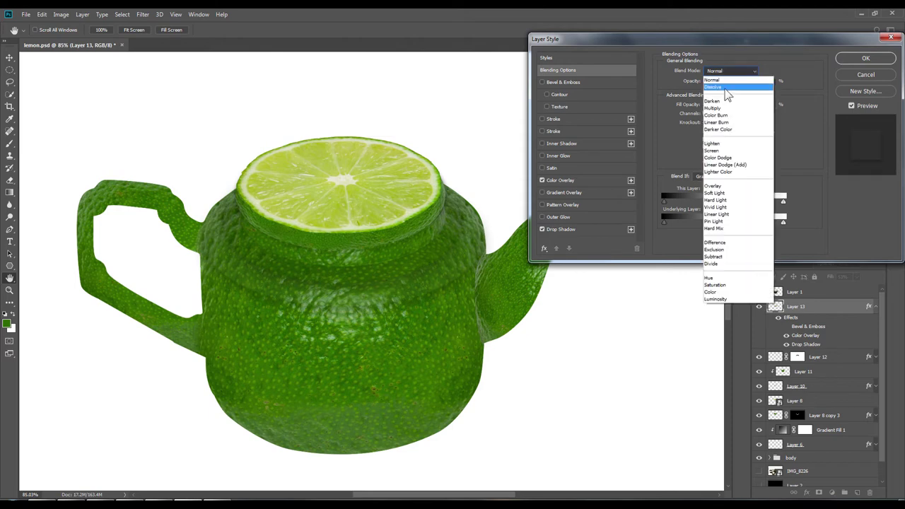
{"action": "left_click", "coordinate": [713, 103]}
{"action": "mouse_move", "coordinate": [729, 106]}
{"action": "left_mouse_down"}
{"action": "mouse_move", "coordinate": [736, 111]}
{"action": "mouse_move", "coordinate": [722, 85]}
{"action": "left_mouse_up"}
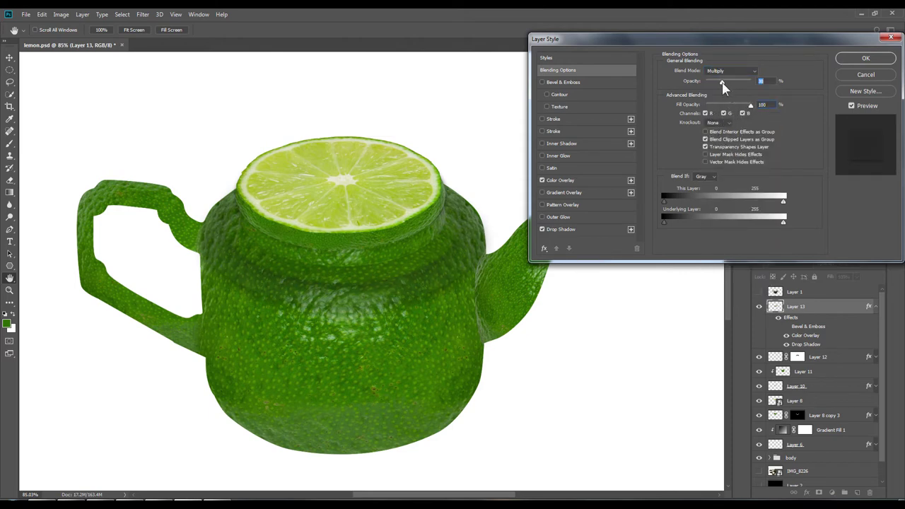
Step: Push the drop shadow down to about 46 distance, set overlay opacity to 15%, and lower layer opacity
{"action": "left_click", "coordinate": [562, 229]}
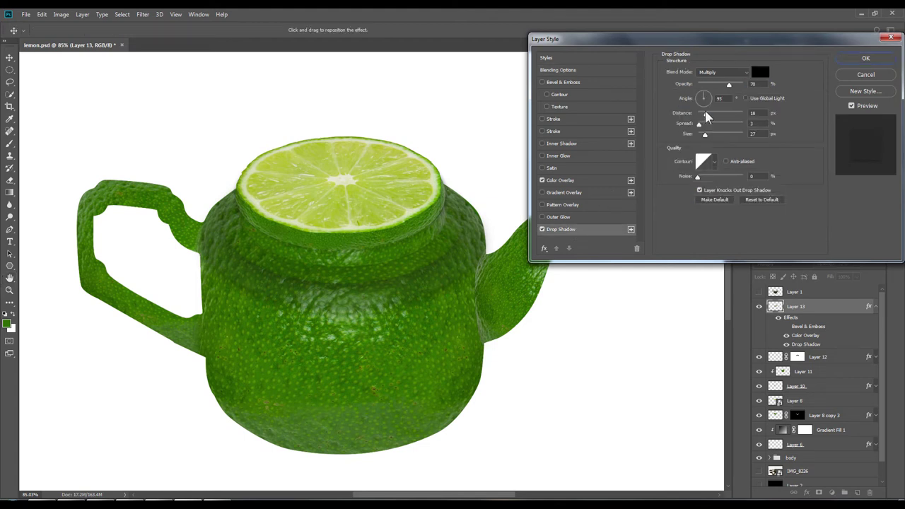
{"action": "left_click_drag", "start_coordinate": [724, 83], "coordinate": [732, 85]}
{"action": "left_click_drag", "start_coordinate": [445, 270], "coordinate": [447, 289]}
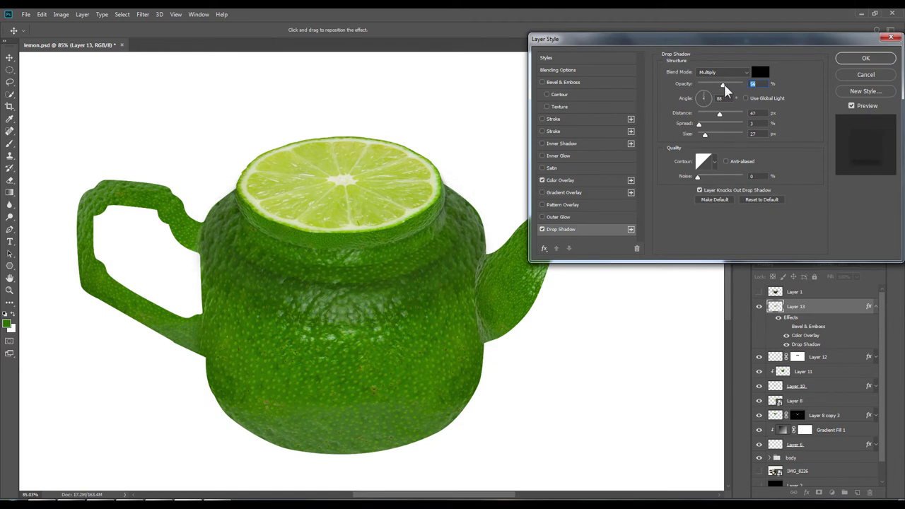
{"action": "left_click", "coordinate": [562, 181]}
{"action": "left_click_drag", "start_coordinate": [720, 84], "coordinate": [712, 85]}
{"action": "left_click", "coordinate": [582, 70]}
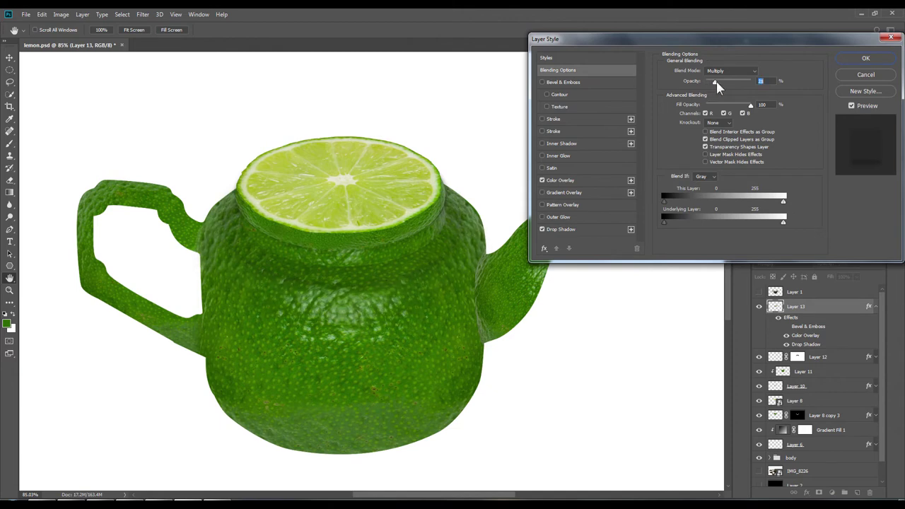
Step: Fill a new green layer in the shape of the Layer 13 lid ring
{"action": "left_click", "coordinate": [866, 58]}
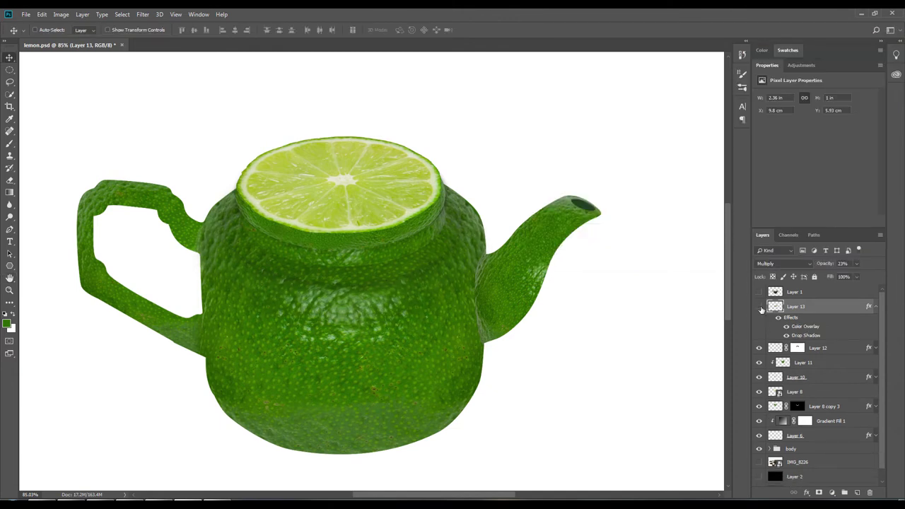
{"action": "left_click", "coordinate": [760, 307]}
{"action": "left_click", "coordinate": [761, 308]}
{"action": "left_click", "coordinate": [760, 292]}
{"action": "left_click", "coordinate": [759, 292]}
{"action": "left_click", "coordinate": [776, 307], "text": "ctrl"}
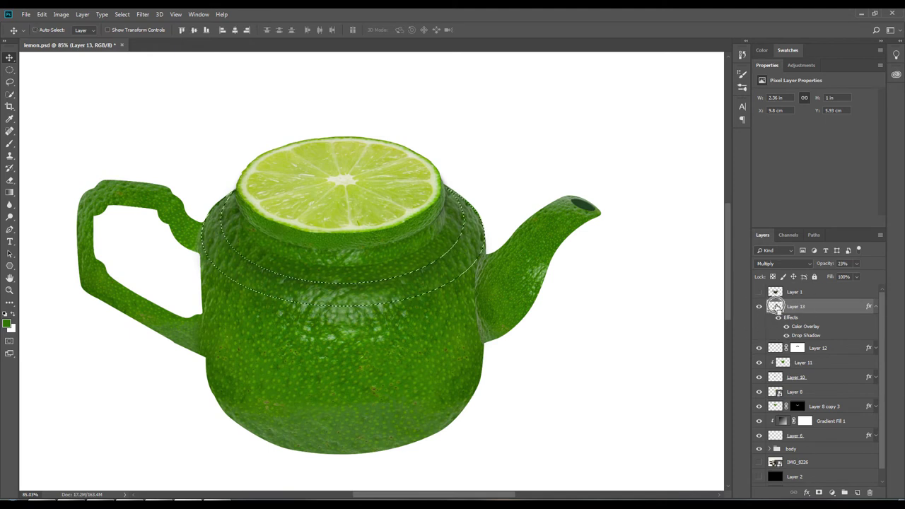
{"action": "left_click", "coordinate": [876, 306]}
{"action": "key", "text": "ctrl+shift+alt+n"}
{"action": "key", "text": "alt+BackSpace"}
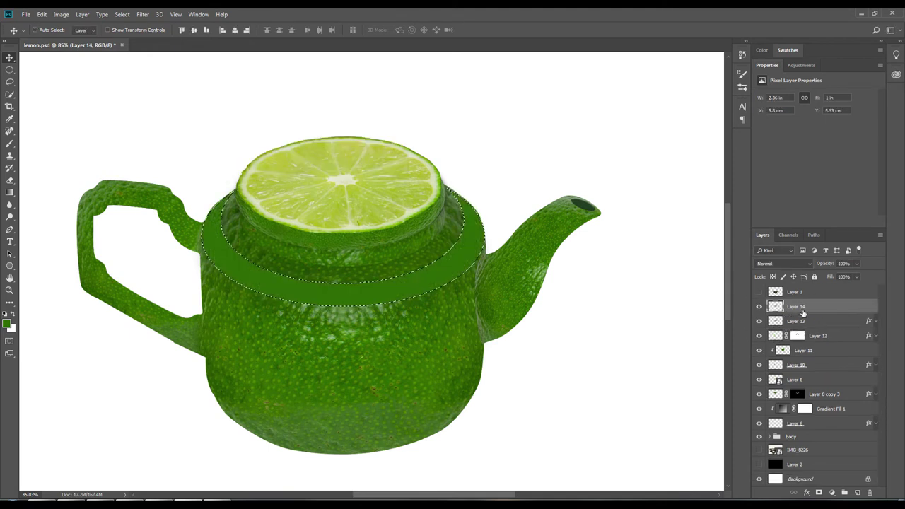
{"action": "key", "text": "ctrl+d"}
Step: Merge a copy of the body group and clip it to the new Layer 14 ring
{"action": "left_click", "coordinate": [810, 437]}
{"action": "key", "text": "ctrl+j"}
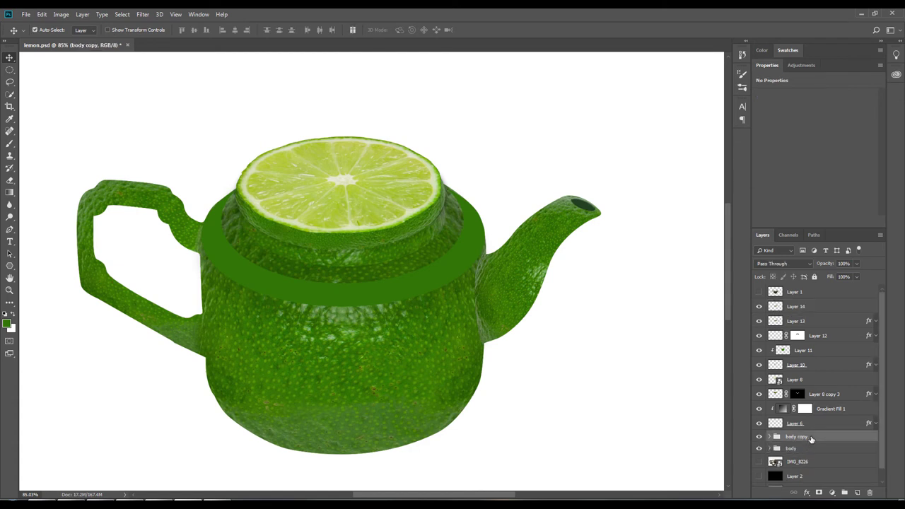
{"action": "key", "text": "ctrl+e"}
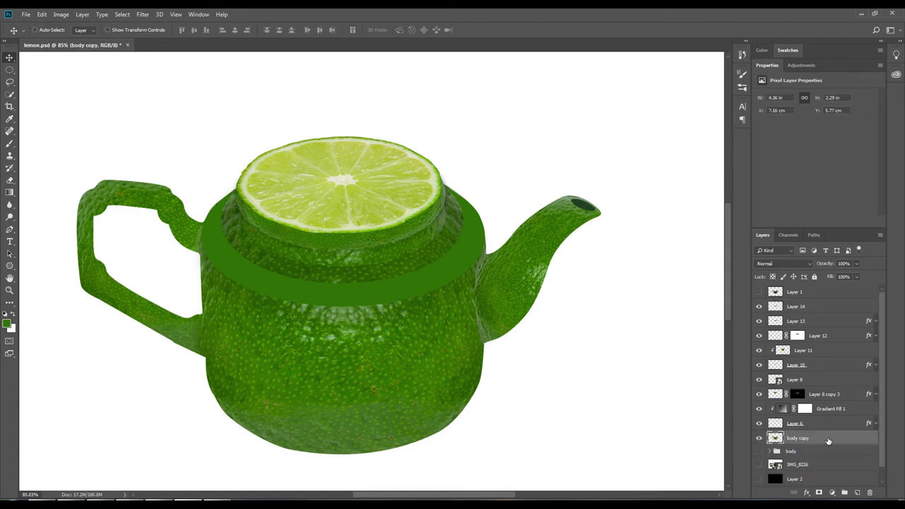
{"action": "left_click_drag", "start_coordinate": [827, 440], "coordinate": [796, 313]}
{"action": "key", "text": "ctrl+alt+g"}
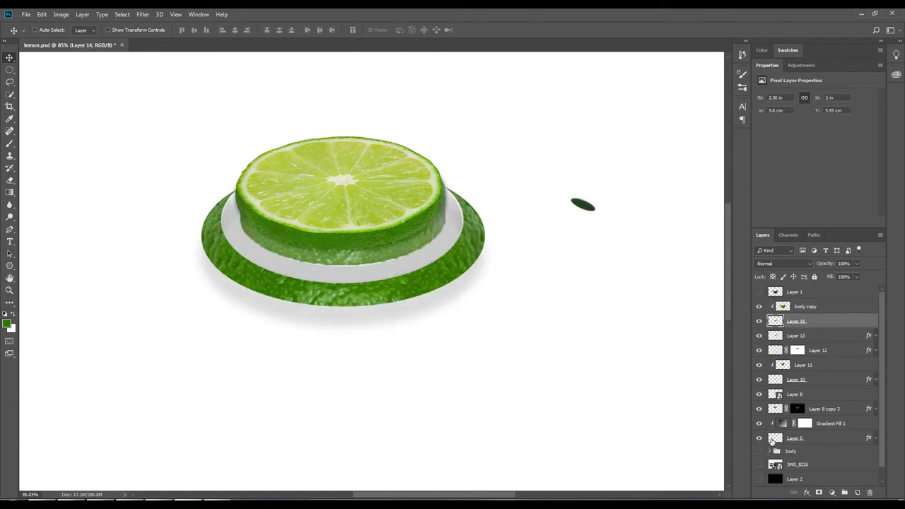
{"action": "left_click", "coordinate": [759, 451]}
Step: Add a Chisel Hard bevel with depth 282 to Layer 14 and compare it
{"action": "double_click", "coordinate": [802, 321]}
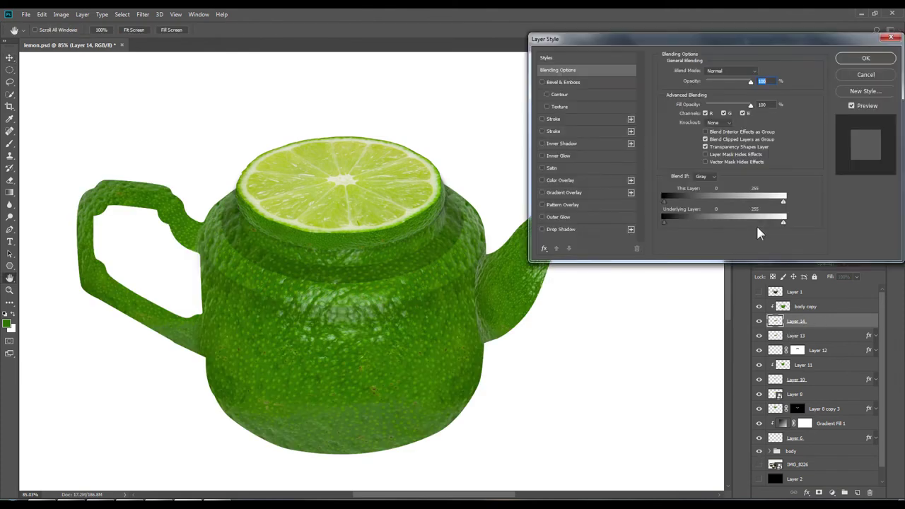
{"action": "left_click", "coordinate": [577, 82]}
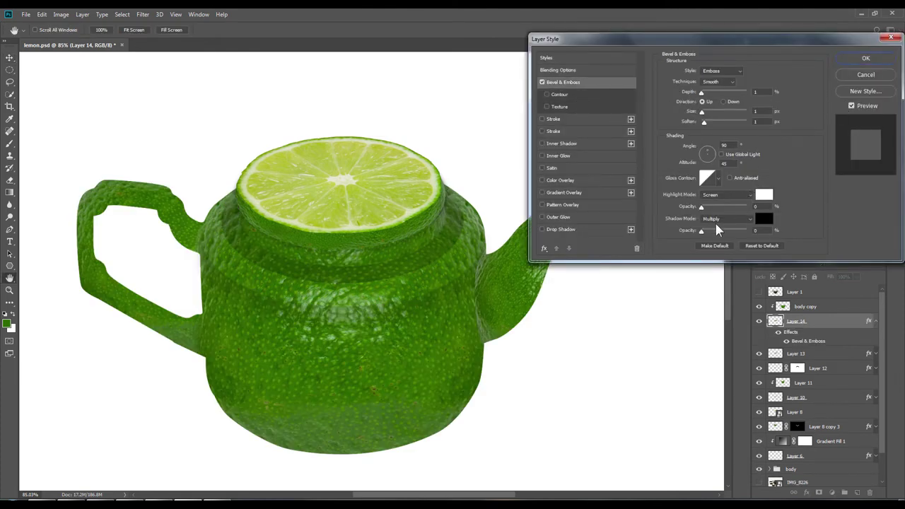
{"action": "left_click_drag", "start_coordinate": [703, 97], "coordinate": [711, 97]}
{"action": "left_click", "coordinate": [717, 82]}
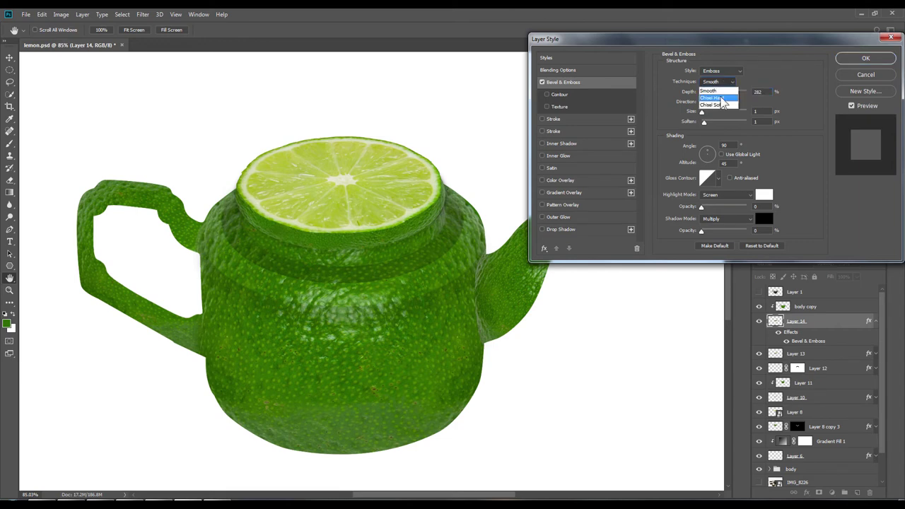
{"action": "left_click", "coordinate": [865, 58]}
{"action": "left_click", "coordinate": [876, 321]}
{"action": "left_click", "coordinate": [759, 321]}
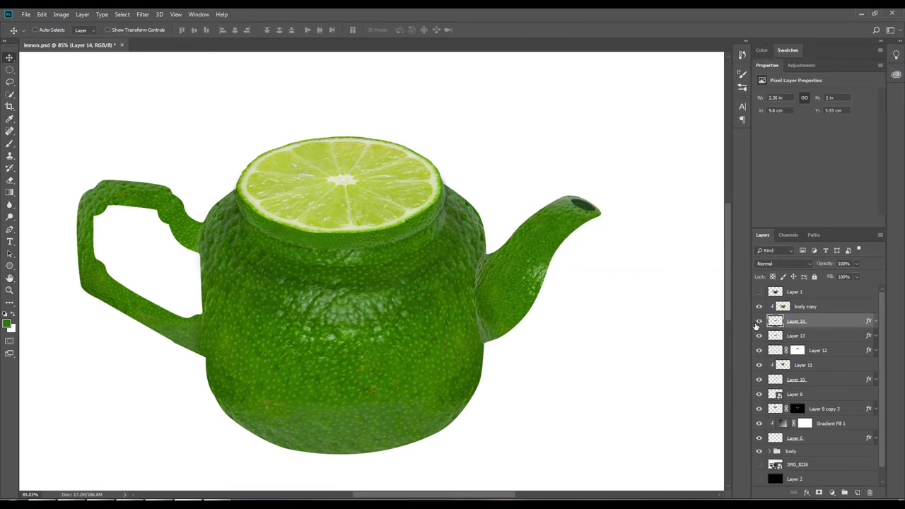
{"action": "left_click", "coordinate": [759, 322]}
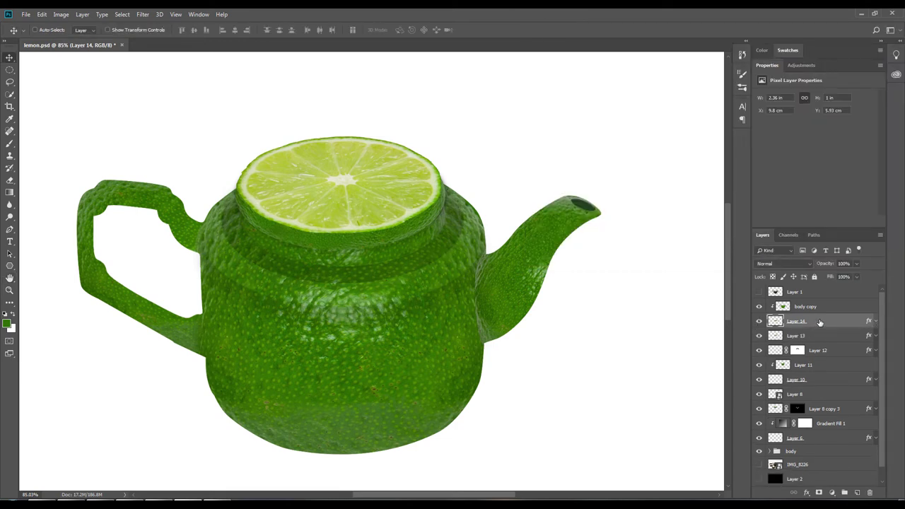
Step: Try Multiply blending on Layer 14, then return it to Normal
{"action": "left_click", "coordinate": [782, 263]}
{"action": "left_click", "coordinate": [786, 301]}
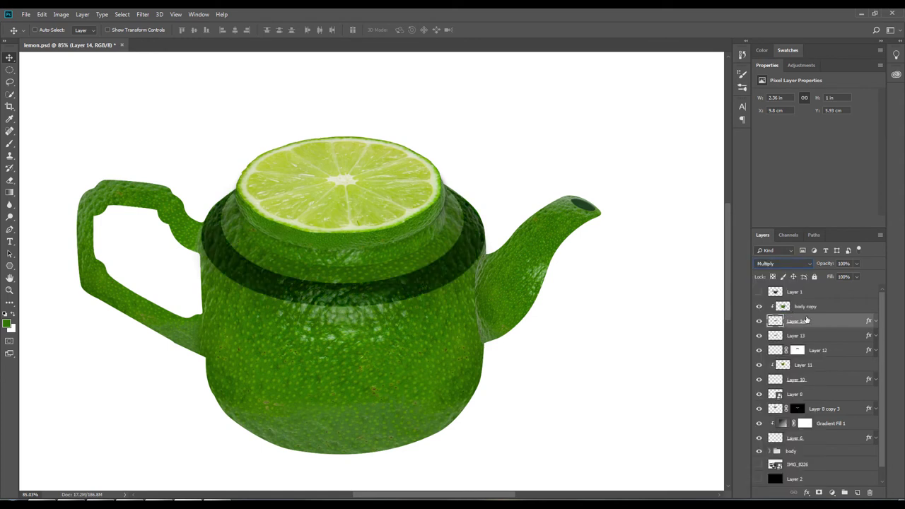
{"action": "left_click", "coordinate": [782, 265]}
{"action": "left_click", "coordinate": [791, 272]}
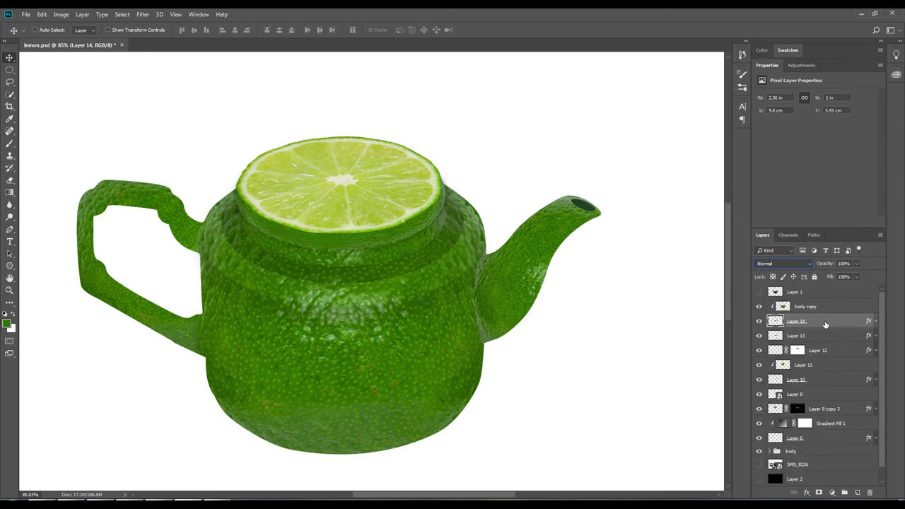
Step: Turn off Layer 14's drop shadow and enlarge its bevel size
{"action": "double_click", "coordinate": [822, 323]}
{"action": "left_click", "coordinate": [578, 229]}
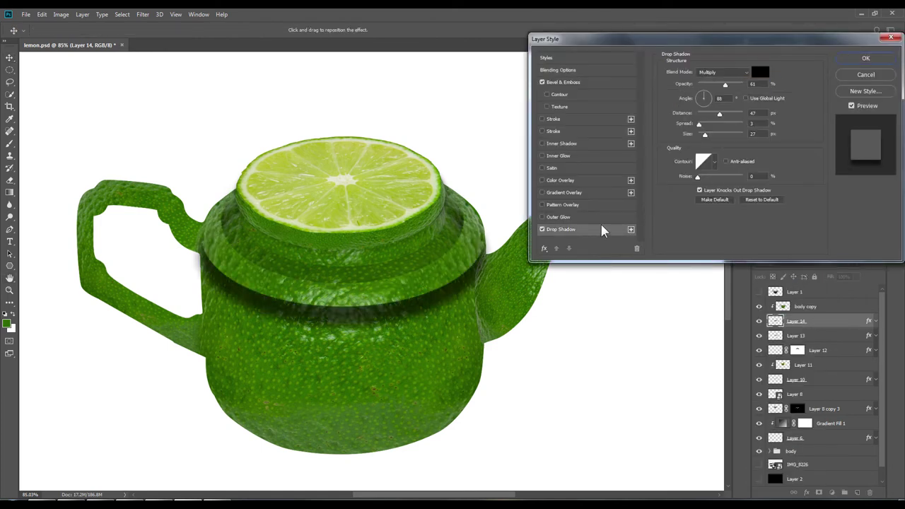
{"action": "left_click", "coordinate": [564, 86]}
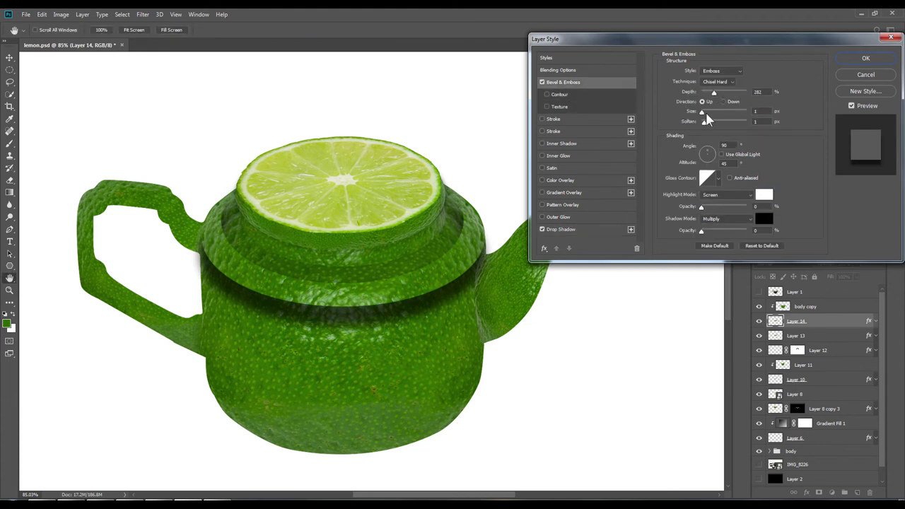
{"action": "left_click_drag", "start_coordinate": [705, 113], "coordinate": [712, 115]}
{"action": "left_click", "coordinate": [548, 230]}
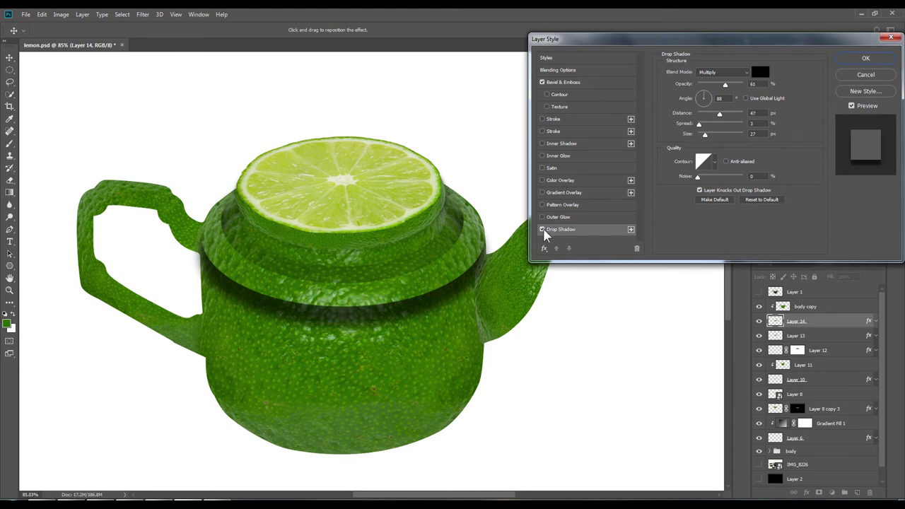
{"action": "left_click", "coordinate": [542, 230]}
{"action": "left_click", "coordinate": [556, 85]}
Step: Experiment with a downward Inner Bevel, 136 px size and 50 values, then reset the bevel
{"action": "left_click", "coordinate": [717, 72]}
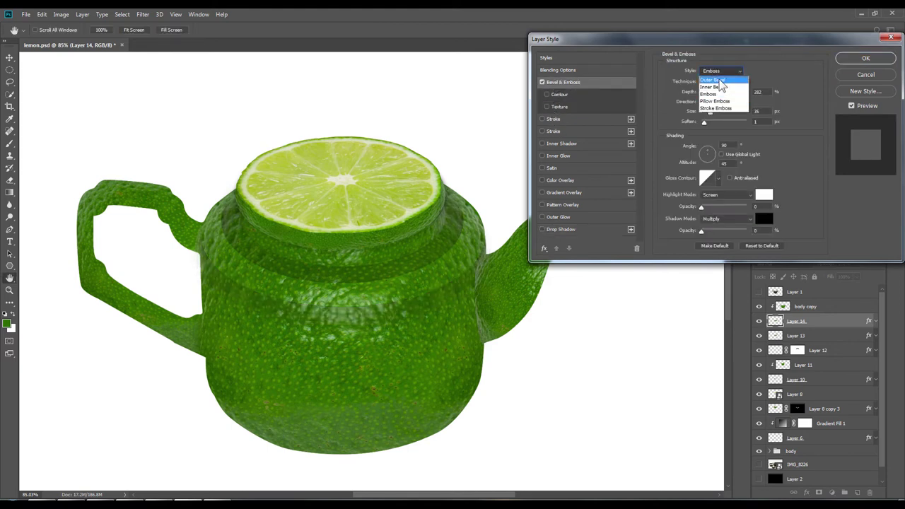
{"action": "left_click", "coordinate": [718, 87]}
{"action": "left_click", "coordinate": [723, 101]}
{"action": "left_click_drag", "start_coordinate": [710, 111], "coordinate": [729, 113]}
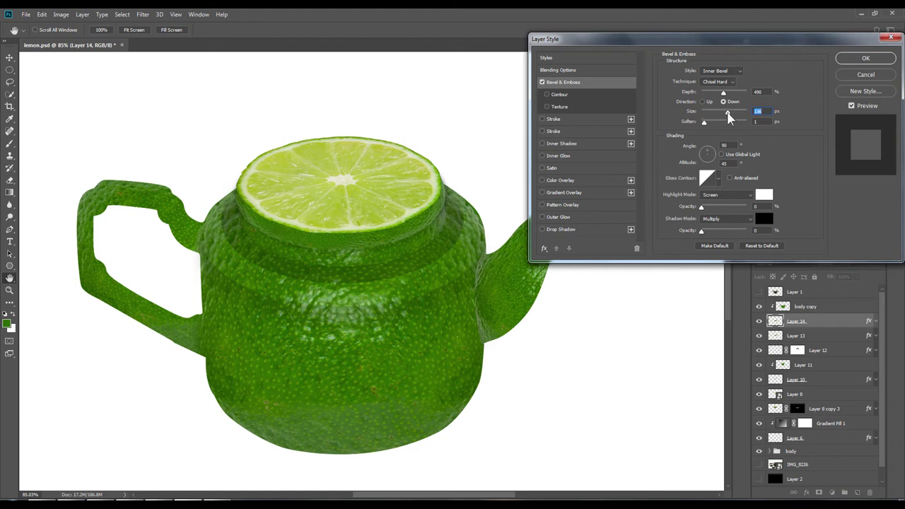
{"action": "left_click_drag", "start_coordinate": [702, 207], "coordinate": [714, 206]}
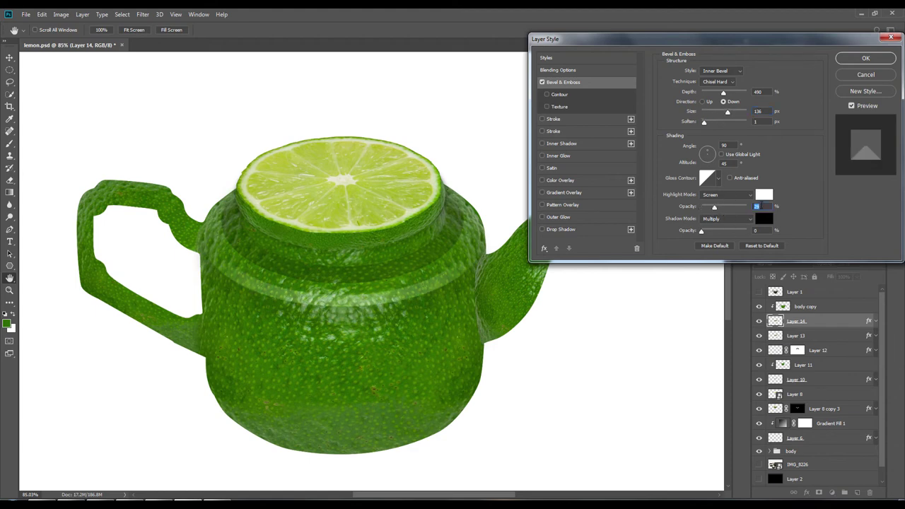
{"action": "type", "text": "50"}
{"action": "key", "text": "Tab"}
{"action": "type", "text": "50"}
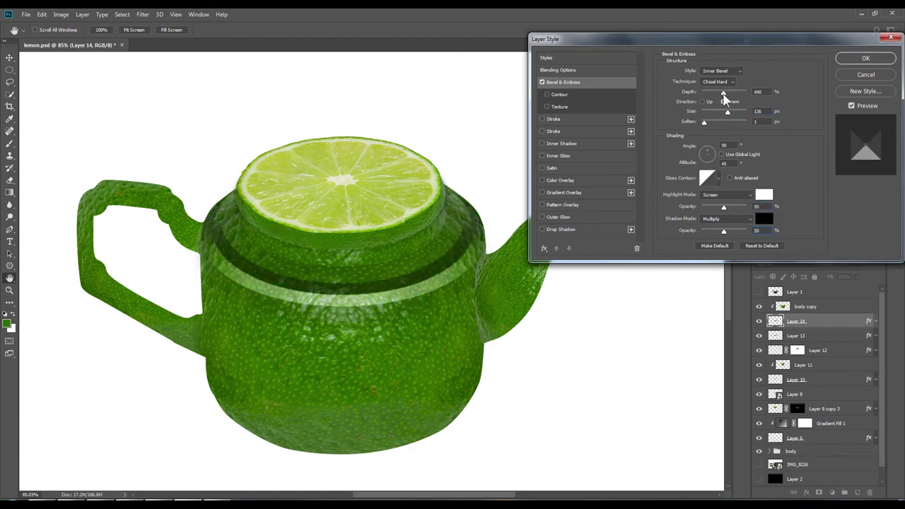
{"action": "mouse_move", "coordinate": [724, 93]}
{"action": "left_mouse_down"}
{"action": "mouse_move", "coordinate": [700, 93]}
{"action": "mouse_move", "coordinate": [714, 93]}
{"action": "left_mouse_up"}
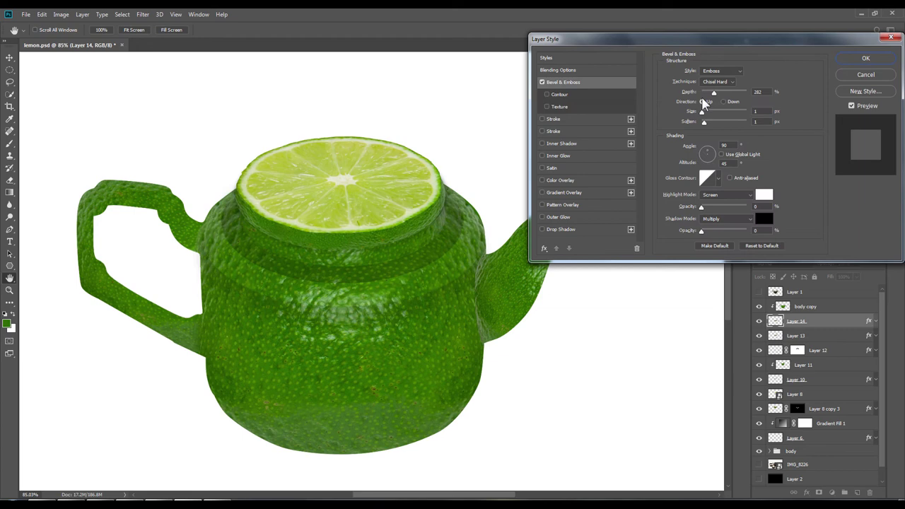
{"action": "left_click", "coordinate": [707, 93]}
Step: Make the bevel a downward Smooth Outer Bevel, 40 px size, 53% depth
{"action": "left_click_drag", "start_coordinate": [704, 122], "coordinate": [710, 120]}
{"action": "left_click", "coordinate": [721, 71]}
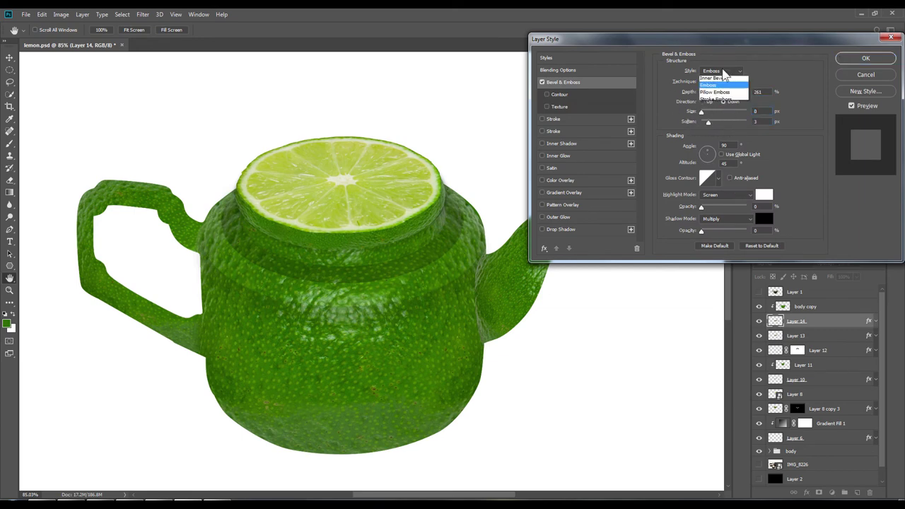
{"action": "left_click", "coordinate": [717, 82]}
{"action": "left_click", "coordinate": [721, 97]}
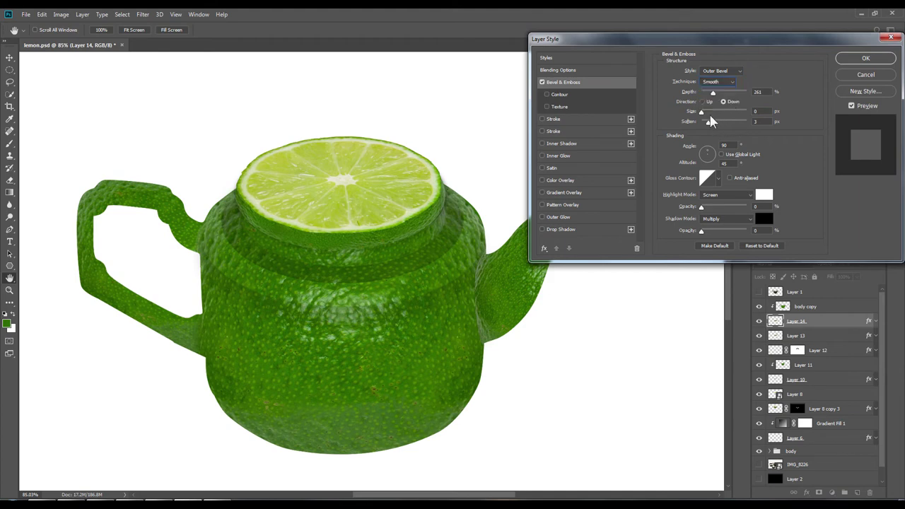
{"action": "left_click_drag", "start_coordinate": [710, 113], "coordinate": [707, 113]}
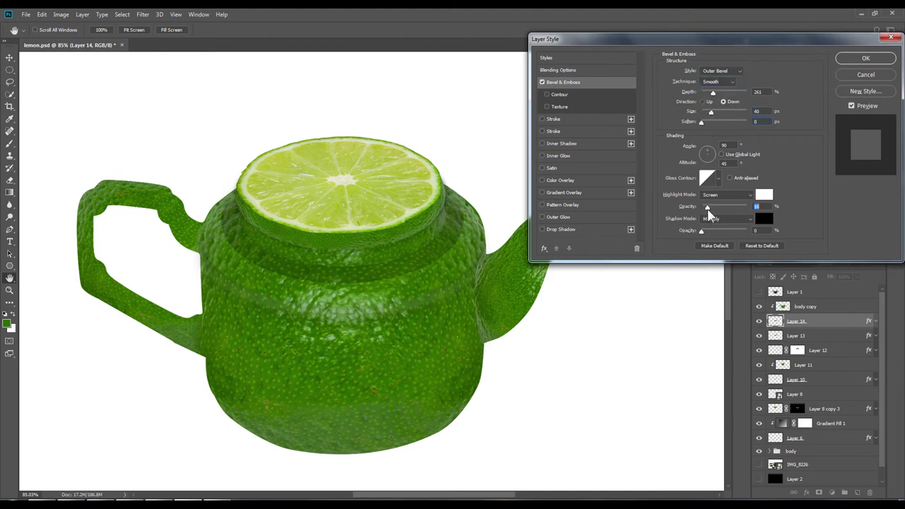
{"action": "left_click_drag", "start_coordinate": [703, 207], "coordinate": [711, 208]}
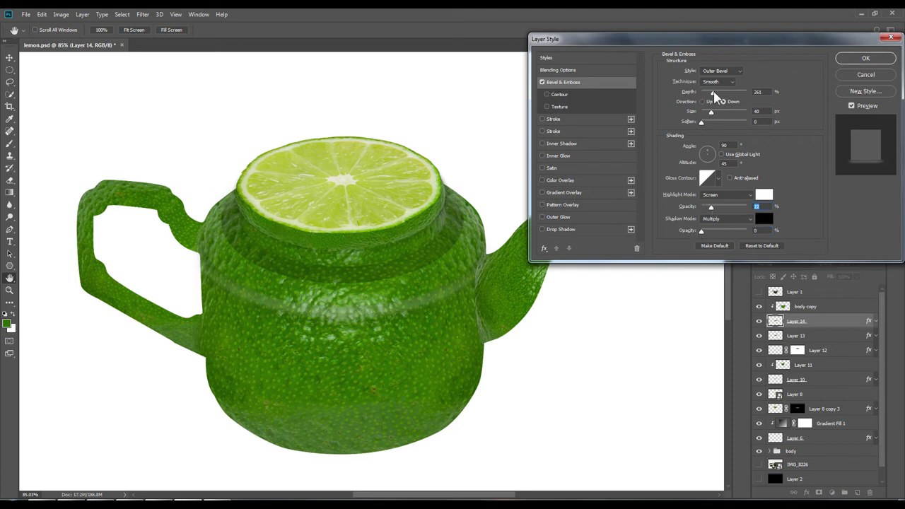
{"action": "left_click_drag", "start_coordinate": [713, 93], "coordinate": [704, 95]}
{"action": "left_click_drag", "start_coordinate": [711, 207], "coordinate": [701, 207]}
Step: Give the bevel a light grey highlight, lower the layer opacity, and apply the style
{"action": "left_click", "coordinate": [701, 230]}
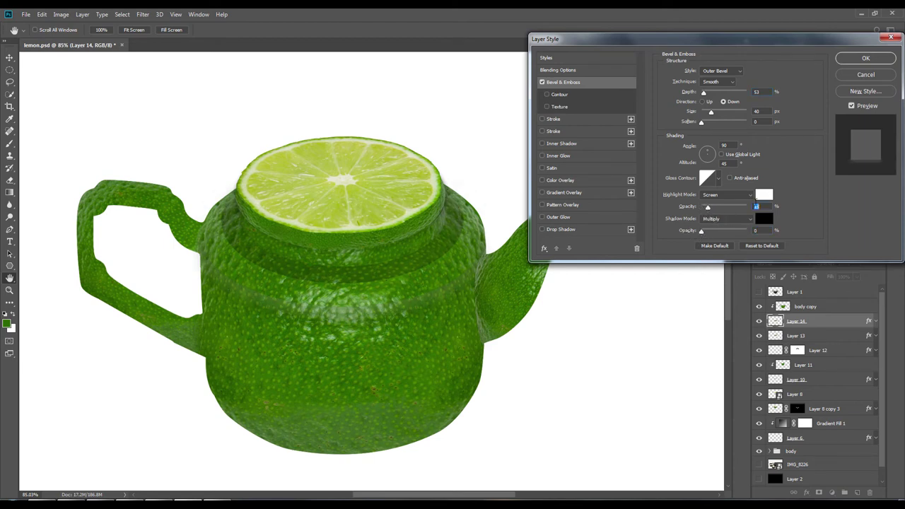
{"action": "left_click", "coordinate": [764, 195]}
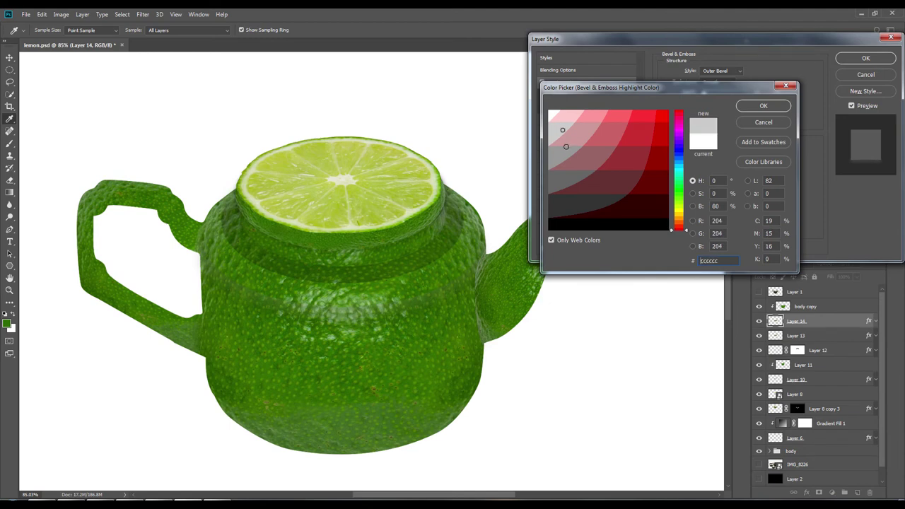
{"action": "left_click", "coordinate": [756, 106]}
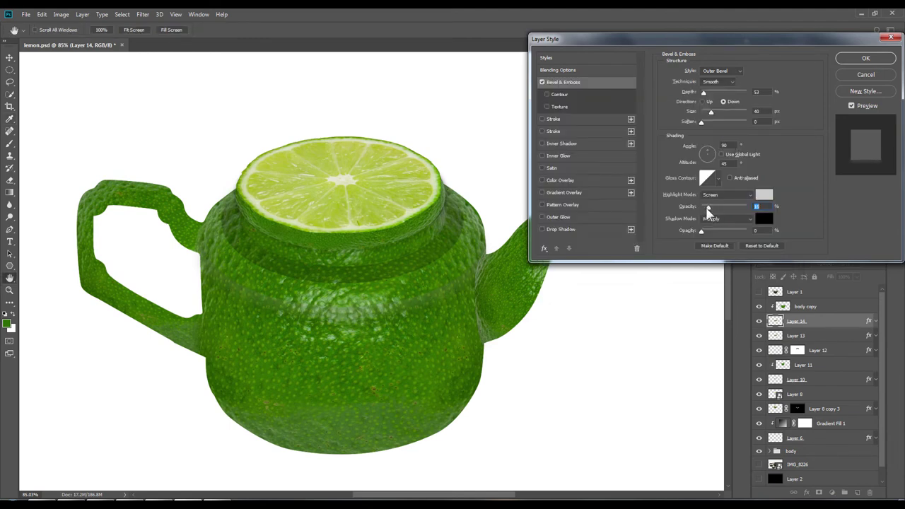
{"action": "left_click", "coordinate": [558, 69]}
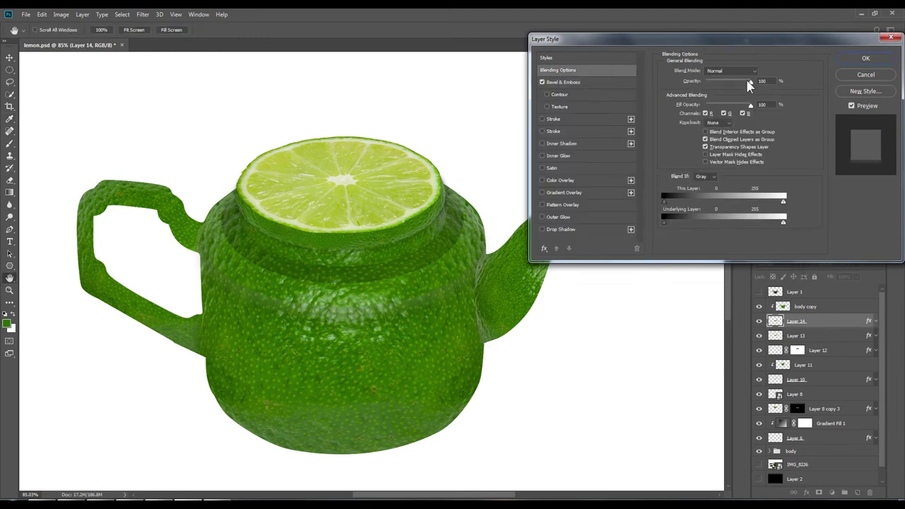
{"action": "mouse_move", "coordinate": [750, 83]}
{"action": "left_mouse_down"}
{"action": "mouse_move", "coordinate": [675, 82]}
{"action": "mouse_move", "coordinate": [784, 86]}
{"action": "left_mouse_up"}
{"action": "left_click", "coordinate": [866, 58]}
Step: Hide and show the band layers to compare the teapot
{"action": "left_click", "coordinate": [759, 335]}
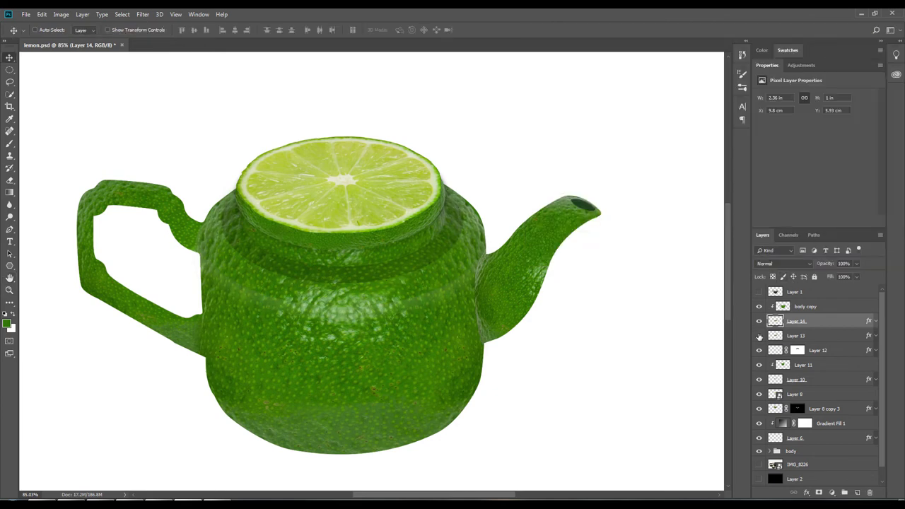
{"action": "left_click", "coordinate": [759, 321]}
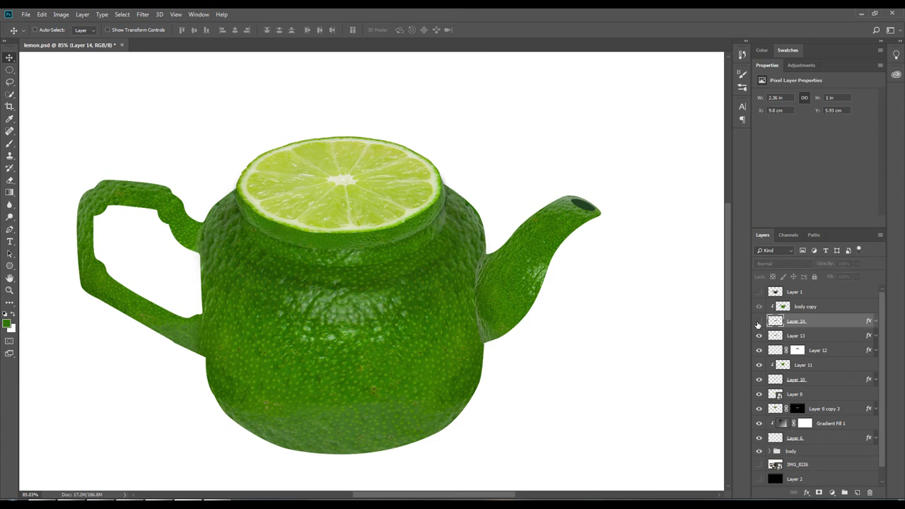
{"action": "left_click", "coordinate": [759, 321]}
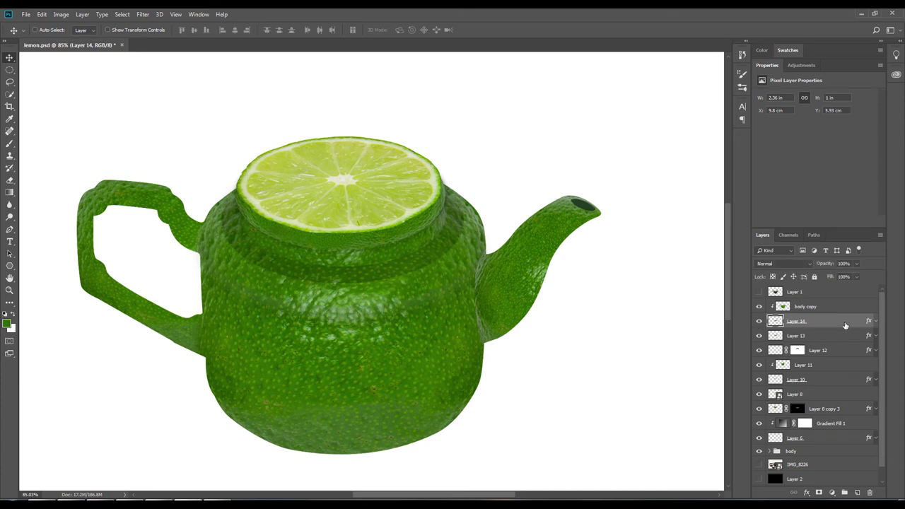
Step: Add a layer mask to Layer 14 and set the brush to 30% opacity
{"action": "left_click", "coordinate": [820, 493]}
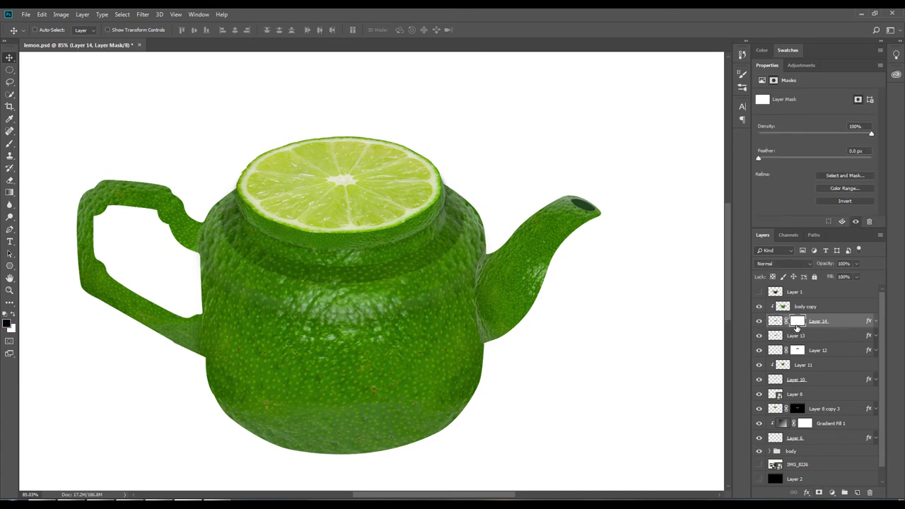
{"action": "key", "text": "b"}
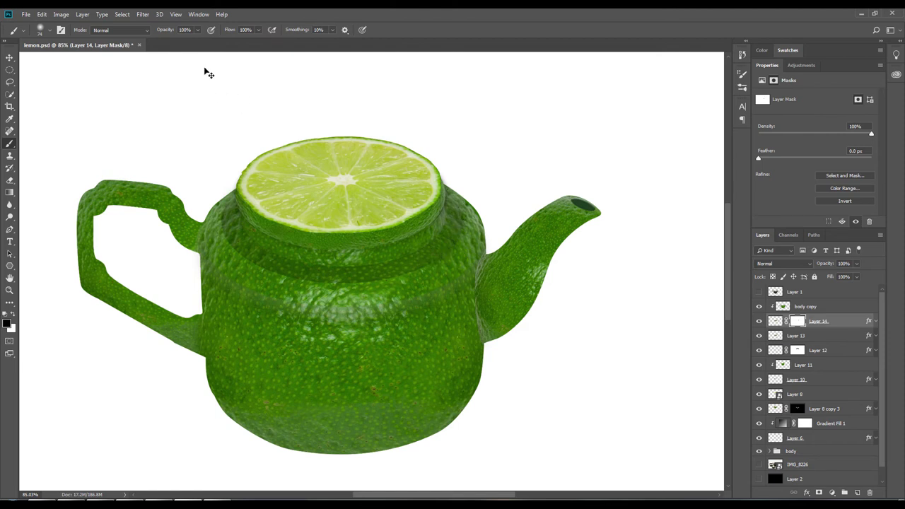
{"action": "left_click", "coordinate": [185, 30]}
{"action": "type", "text": "30"}
{"action": "left_click", "coordinate": [40, 29]}
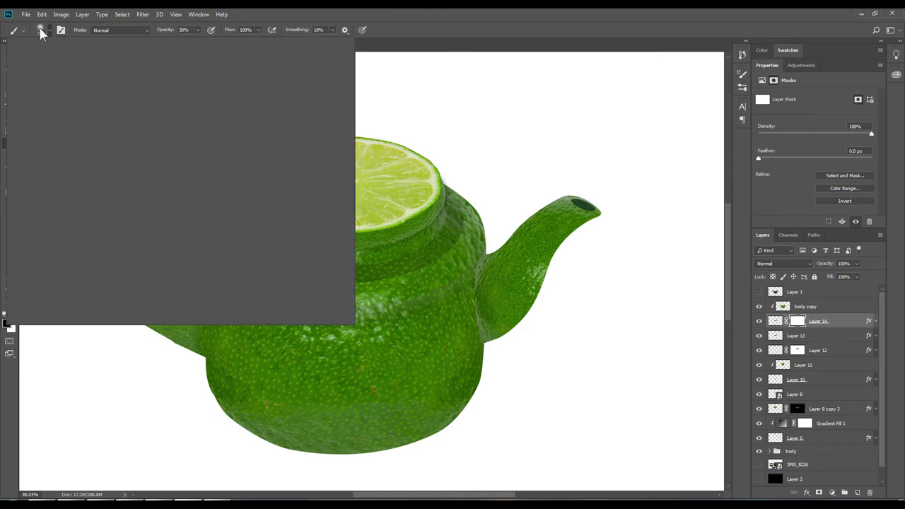
{"action": "left_click", "coordinate": [459, 233]}
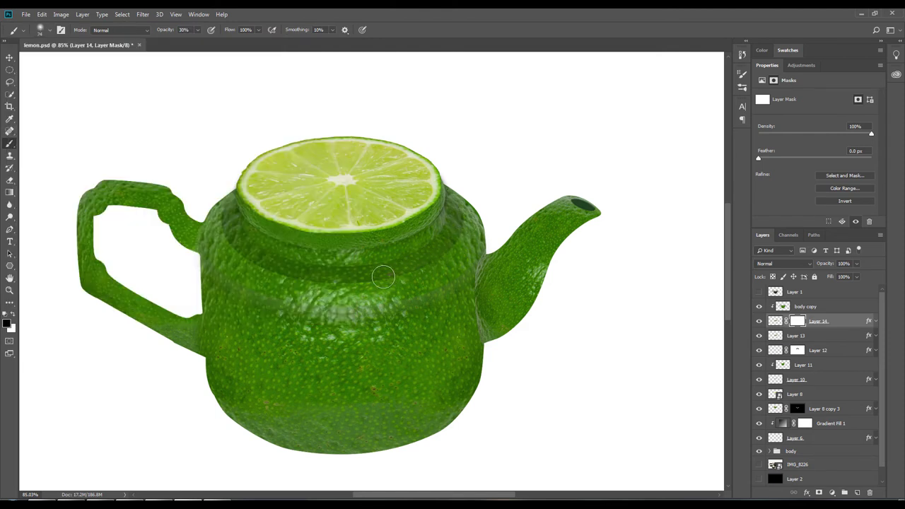
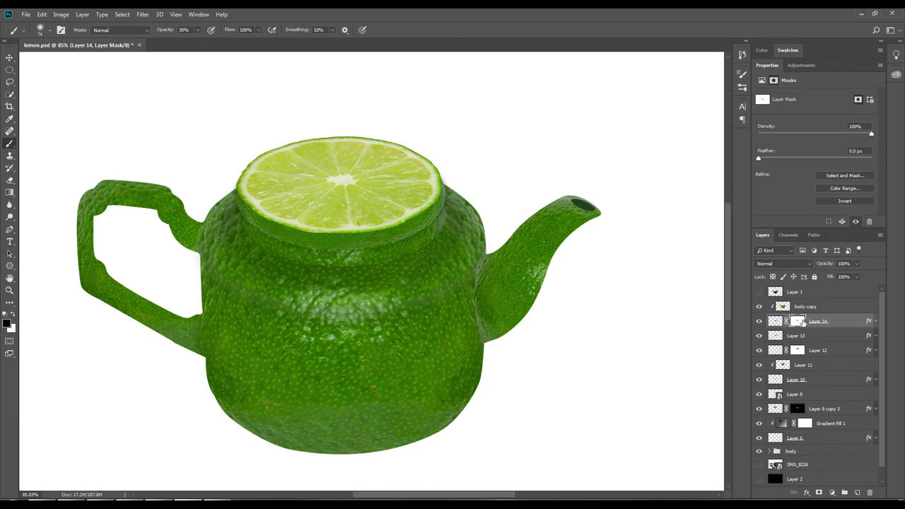
Step: Toggle Layers 14 and 13 to compare the teapot, then select Layer 12
{"action": "left_click", "coordinate": [759, 322]}
{"action": "left_click", "coordinate": [759, 321]}
{"action": "left_click", "coordinate": [760, 336]}
{"action": "left_click", "coordinate": [759, 352]}
{"action": "left_click", "coordinate": [760, 351]}
Step: Review Layer 12's drop shadow and colour overlay, then write the step 9 blending note
{"action": "double_click", "coordinate": [785, 353]}
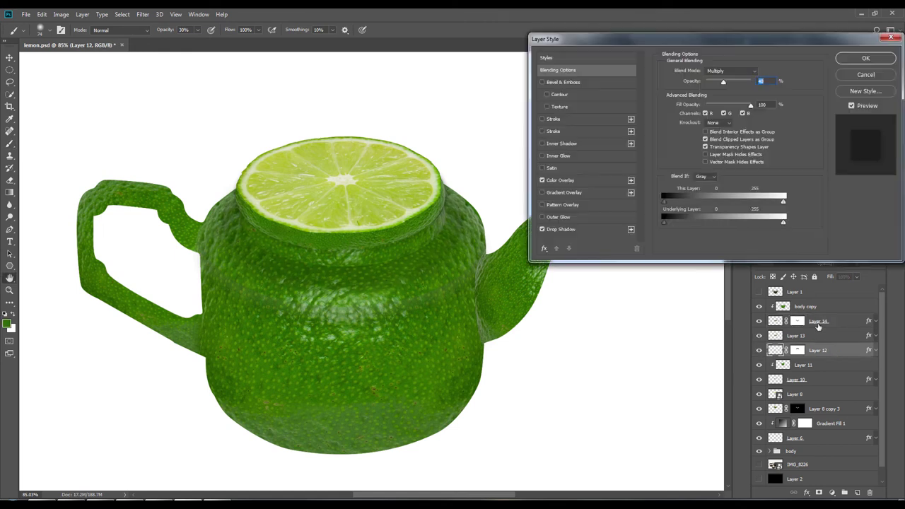
{"action": "left_click", "coordinate": [562, 229]}
{"action": "left_click", "coordinate": [542, 229]}
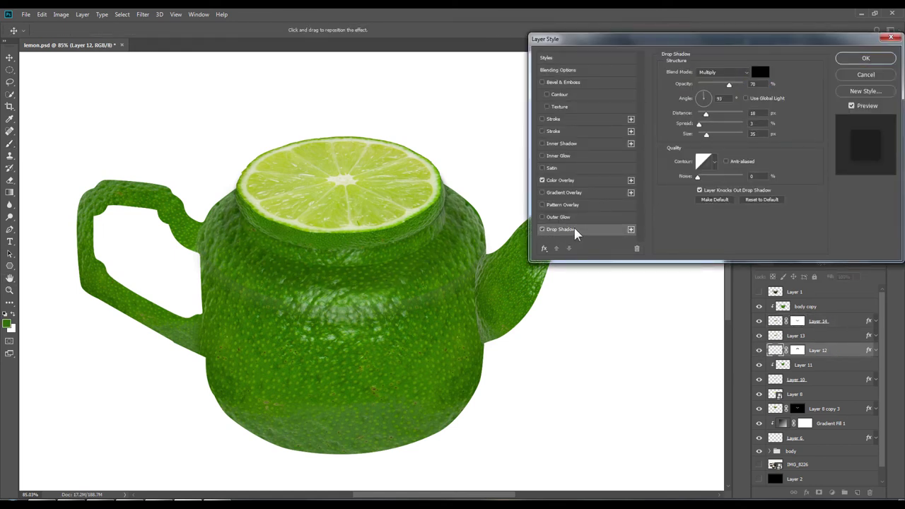
{"action": "left_click", "coordinate": [542, 180]}
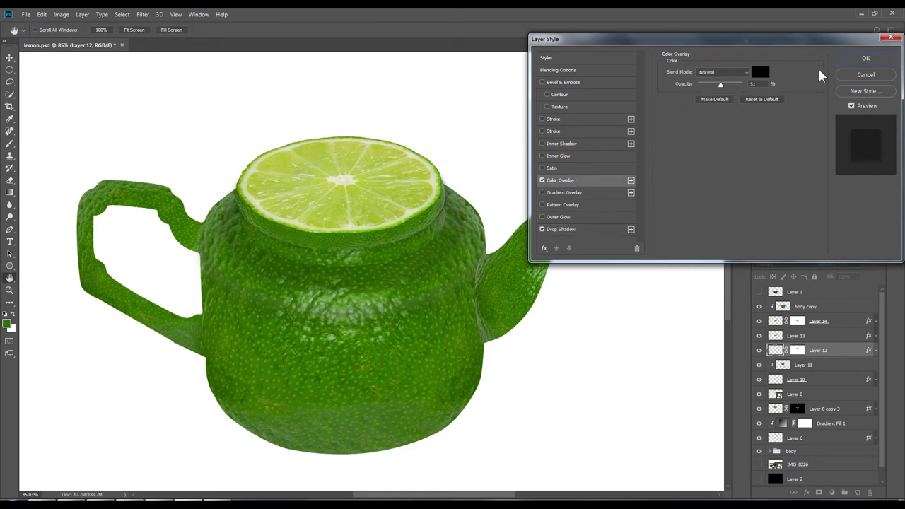
{"action": "left_click", "coordinate": [865, 58]}
{"action": "left_click", "coordinate": [798, 351]}
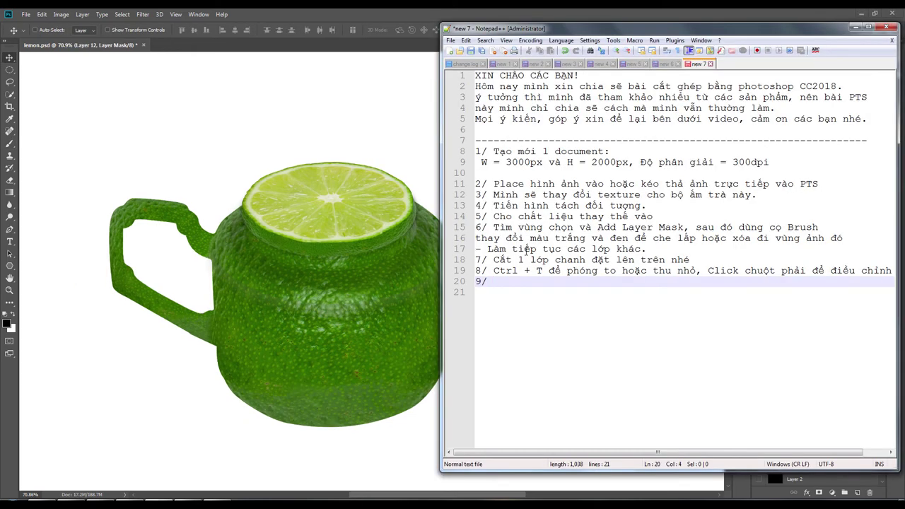
{"action": "type", "text": "Minh"}
{"action": "type", "text": " hòa"}
{"action": "type", "text": " tr"}
{"action": "type", "text": "phần"}
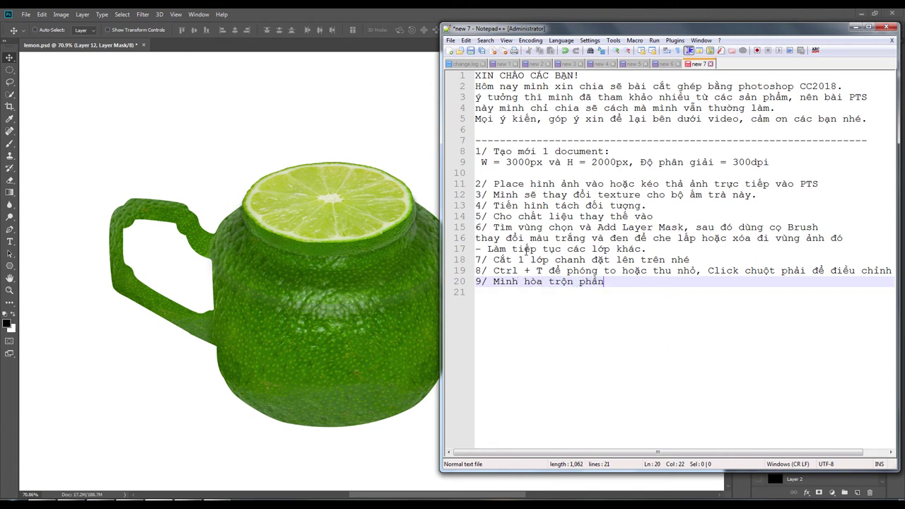
{"action": "type", "text": " de"}
{"action": "type", "text": "và tra"}
{"action": "type", "text": "s"}
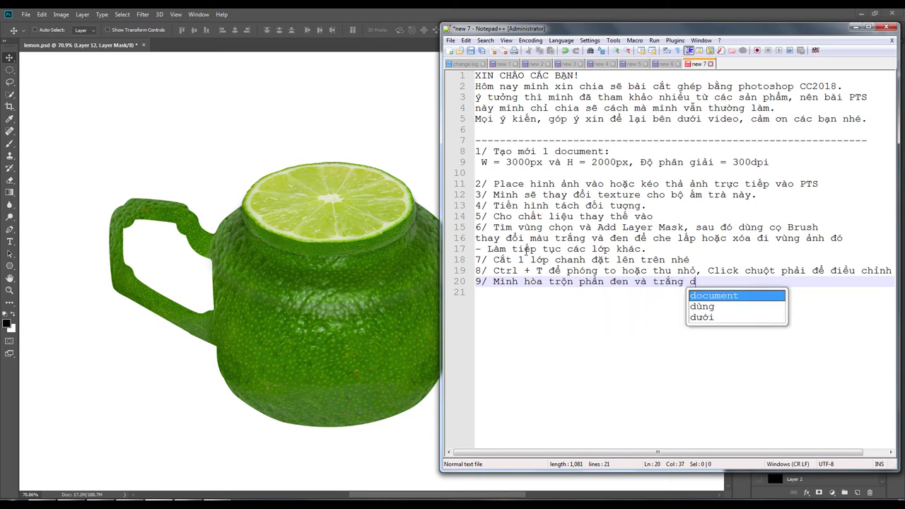
{"action": "type", "text": " để cái"}
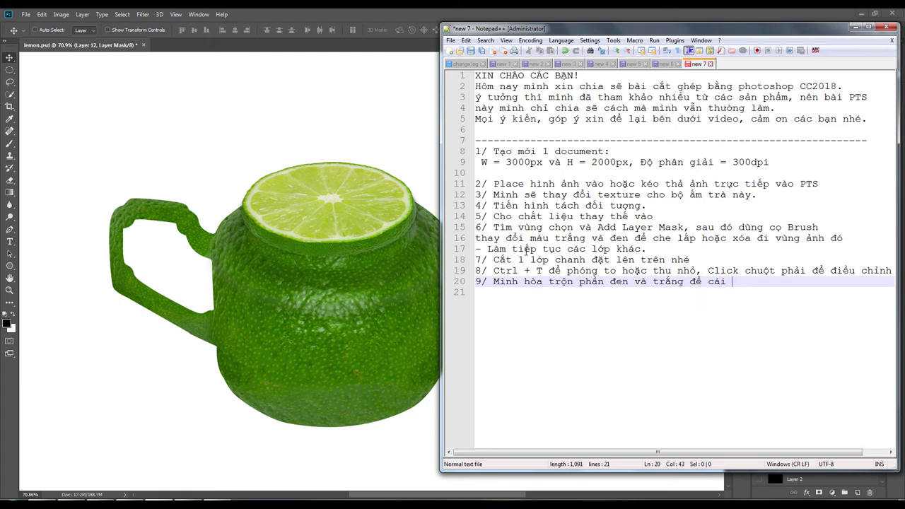
{"action": "type", "text": "asm ko"}
{"action": "type", "text": "hô"}
{"action": "type", "text": "bi"}
{"action": "type", "text": "co"}
{"action": "type", "text": "r khô"}
{"action": "type", "text": "nha các bạ"}
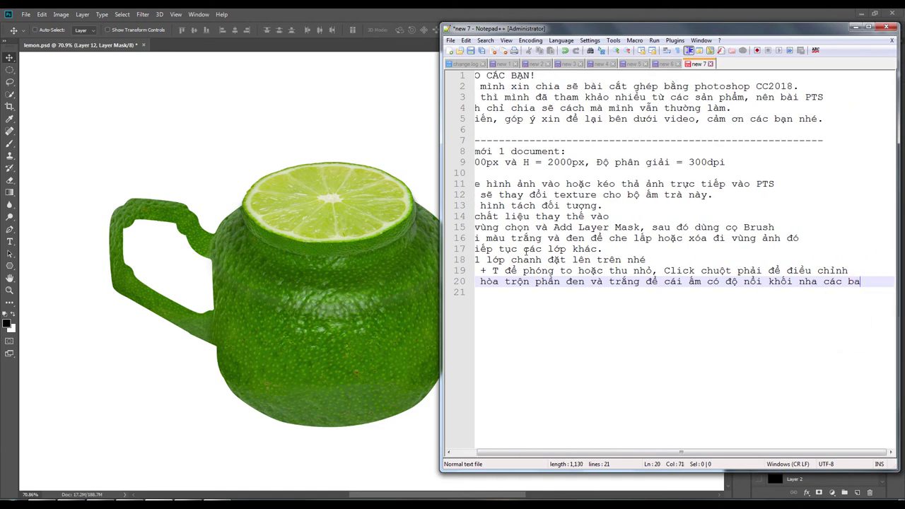
{"action": "type", "text": "n"}
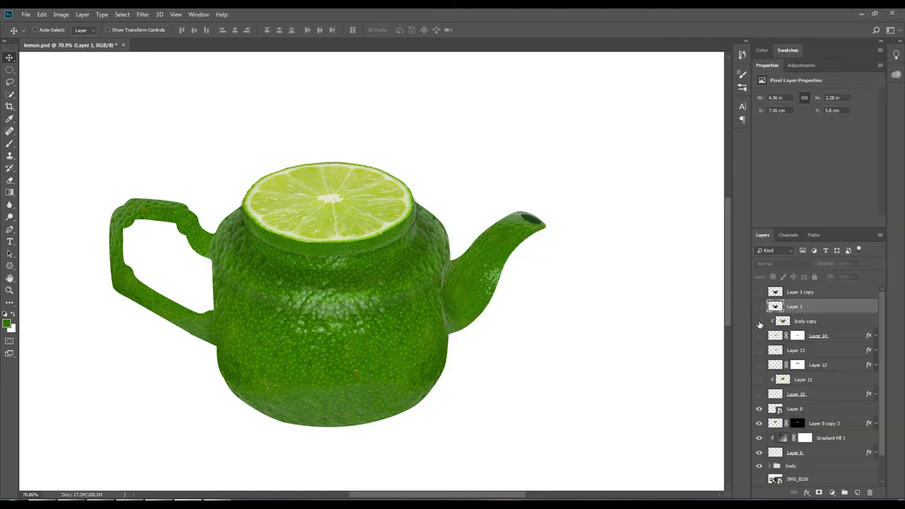
Step: Hide the lime texture layers and show the original brown teapot copy
{"action": "left_click_drag", "start_coordinate": [759, 394], "coordinate": [759, 323]}
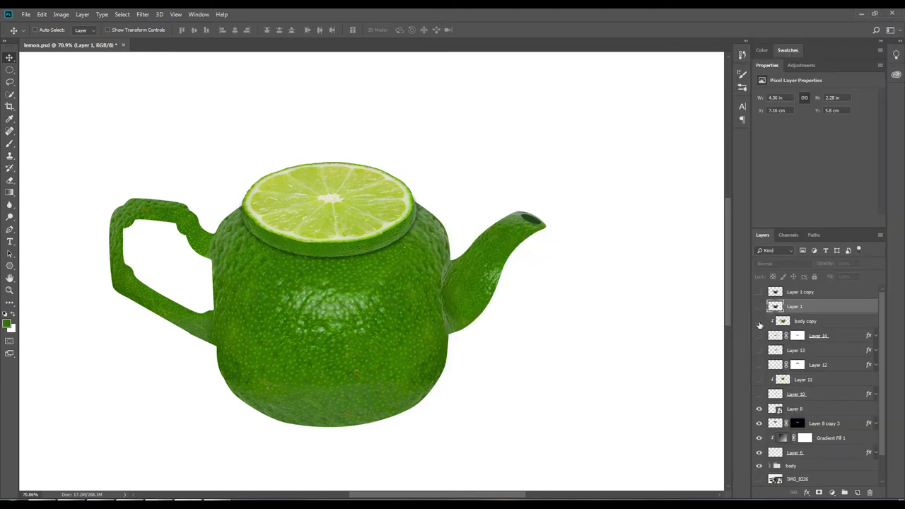
{"action": "left_click_drag", "start_coordinate": [759, 423], "coordinate": [760, 410]}
{"action": "left_click", "coordinate": [758, 409]}
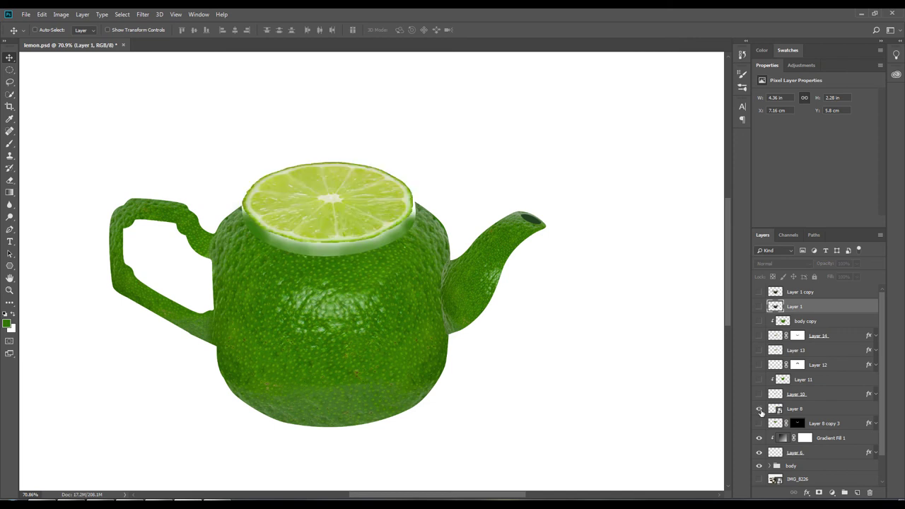
{"action": "left_click", "coordinate": [819, 414]}
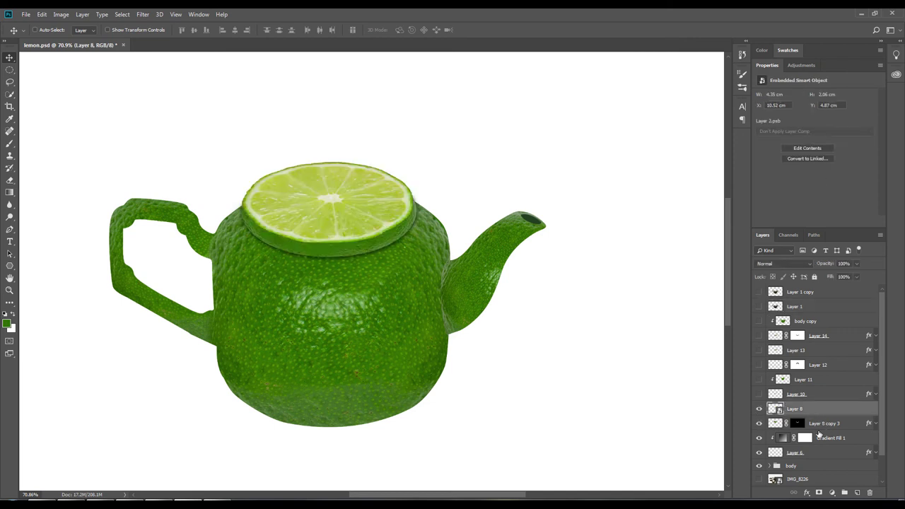
{"action": "left_click", "coordinate": [759, 438]}
{"action": "left_click", "coordinate": [759, 291]}
Step: Convert Layer 1 copy to a smart object
{"action": "left_click", "coordinate": [123, 14]}
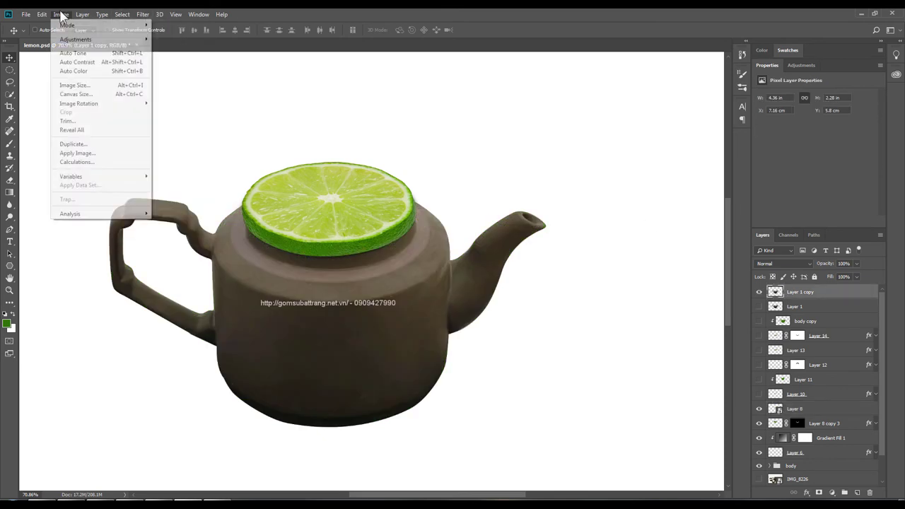
{"action": "right_click", "coordinate": [829, 291]}
{"action": "left_click", "coordinate": [803, 232]}
Step: Apply a Threshold smart filter at level 40 to Layer 1 copy, after one cancelled try
{"action": "left_click", "coordinate": [61, 14]}
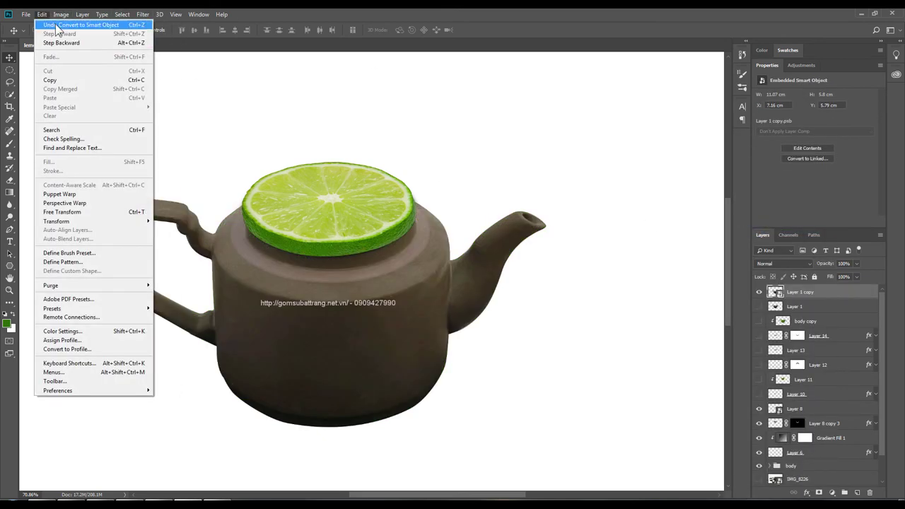
{"action": "left_click", "coordinate": [197, 168]}
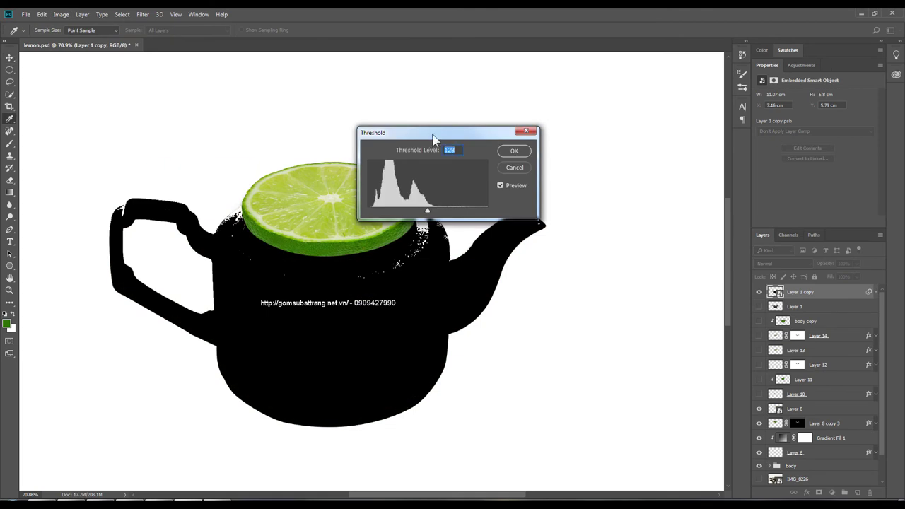
{"action": "left_click_drag", "start_coordinate": [434, 138], "coordinate": [509, 119]}
{"action": "mouse_move", "coordinate": [503, 192]}
{"action": "left_mouse_down"}
{"action": "mouse_move", "coordinate": [450, 196]}
{"action": "mouse_move", "coordinate": [550, 196]}
{"action": "mouse_move", "coordinate": [465, 198]}
{"action": "left_mouse_up"}
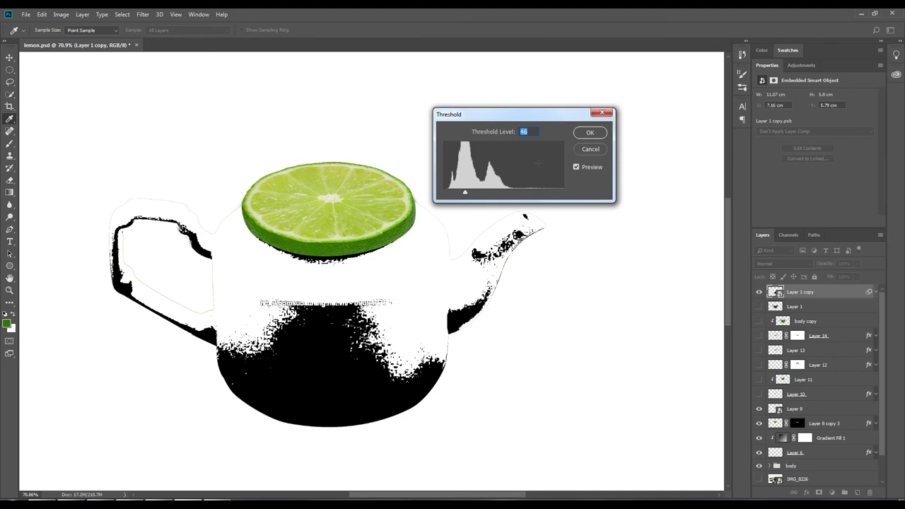
{"action": "left_click", "coordinate": [587, 148]}
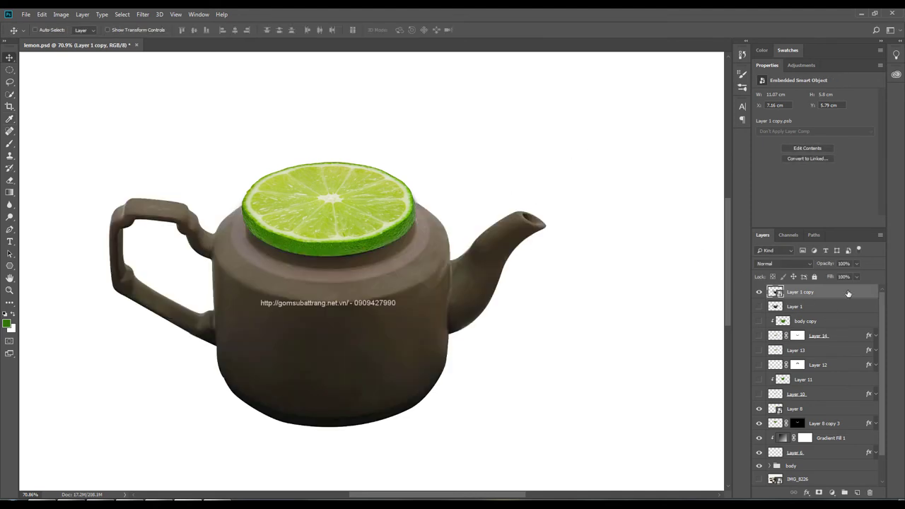
{"action": "left_click", "coordinate": [123, 14]}
{"action": "mouse_move", "coordinate": [67, 25]}
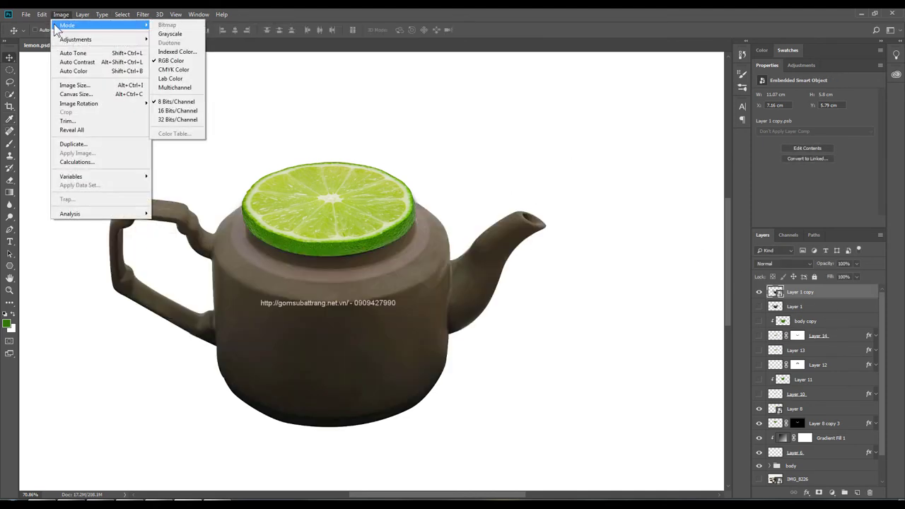
{"action": "left_click", "coordinate": [173, 168]}
{"action": "left_click_drag", "start_coordinate": [503, 194], "coordinate": [463, 197]}
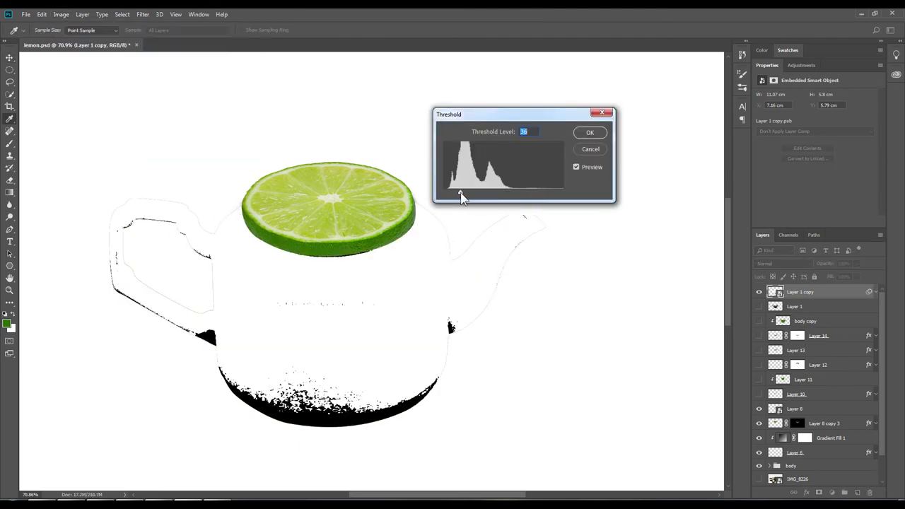
{"action": "left_click", "coordinate": [591, 135]}
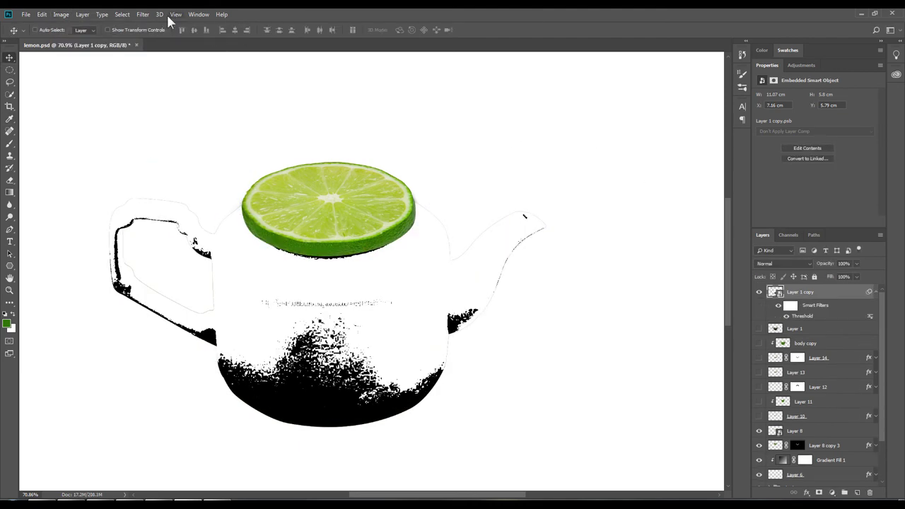
Step: Blur the threshold map with a 41.5-pixel Gaussian Blur
{"action": "left_click", "coordinate": [143, 15]}
{"action": "left_click", "coordinate": [295, 158]}
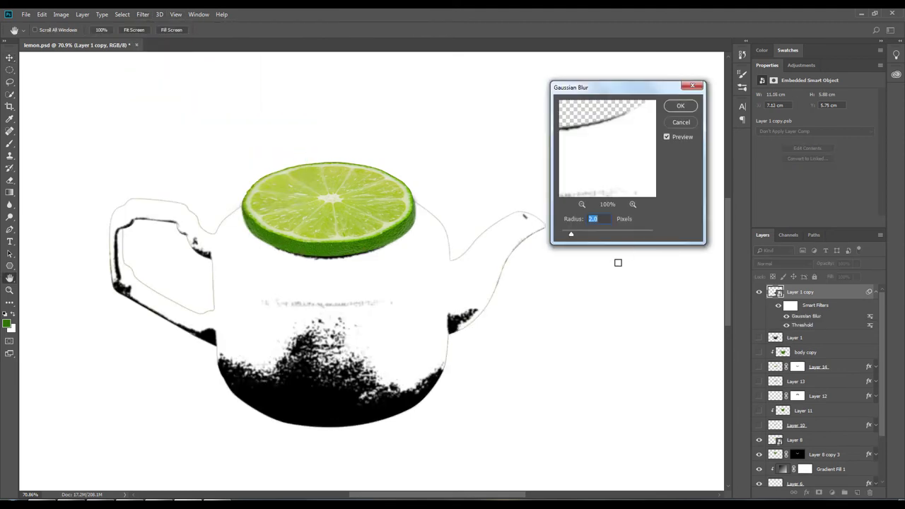
{"action": "mouse_move", "coordinate": [582, 237]}
{"action": "left_mouse_down"}
{"action": "mouse_move", "coordinate": [620, 236]}
{"action": "mouse_move", "coordinate": [607, 238]}
{"action": "left_mouse_up"}
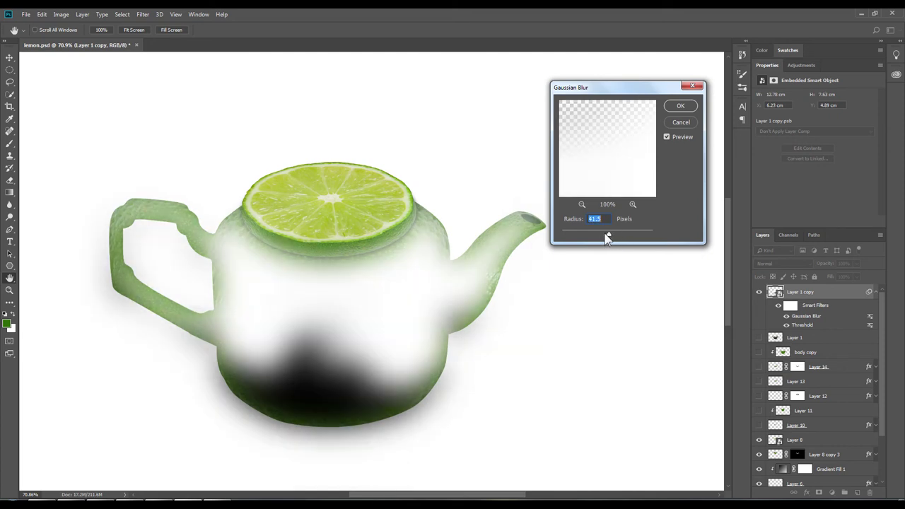
{"action": "left_click", "coordinate": [680, 105]}
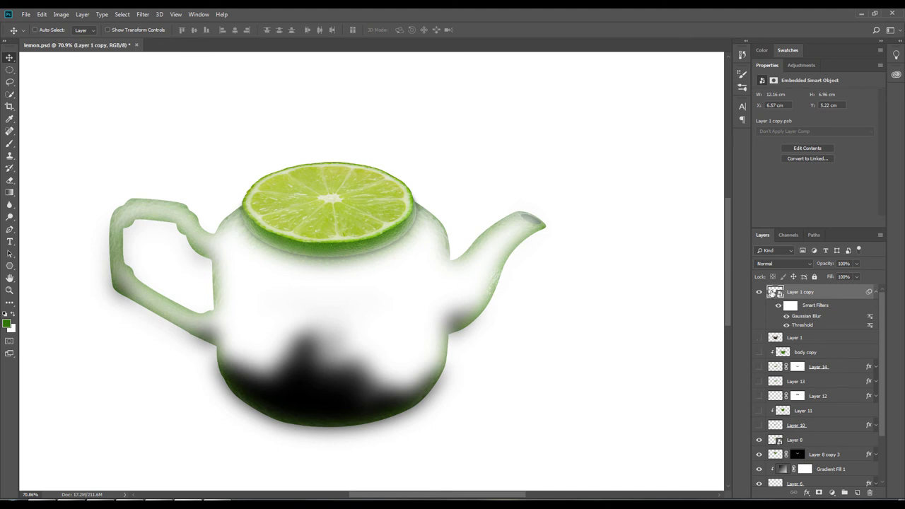
Step: Show Layer 1 and set Layer 1 copy's blend mode to Multiply
{"action": "left_click", "coordinate": [759, 338]}
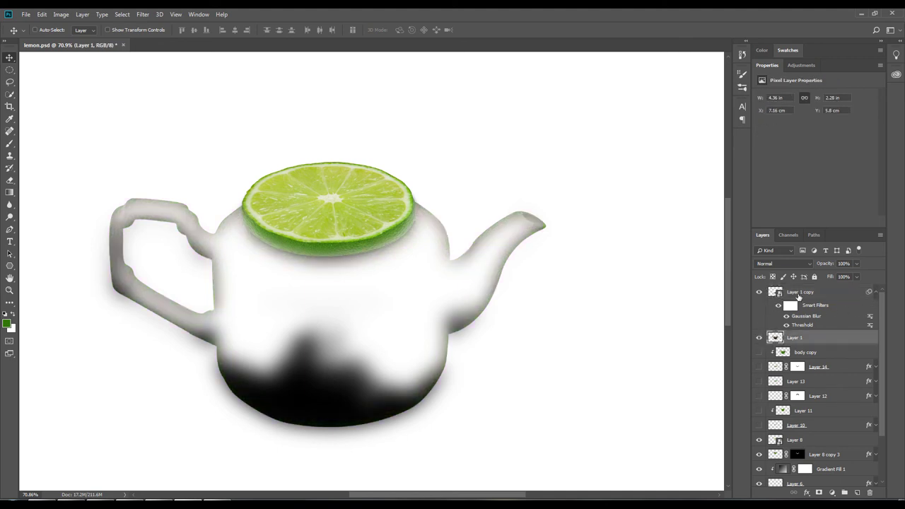
{"action": "left_click", "coordinate": [817, 305]}
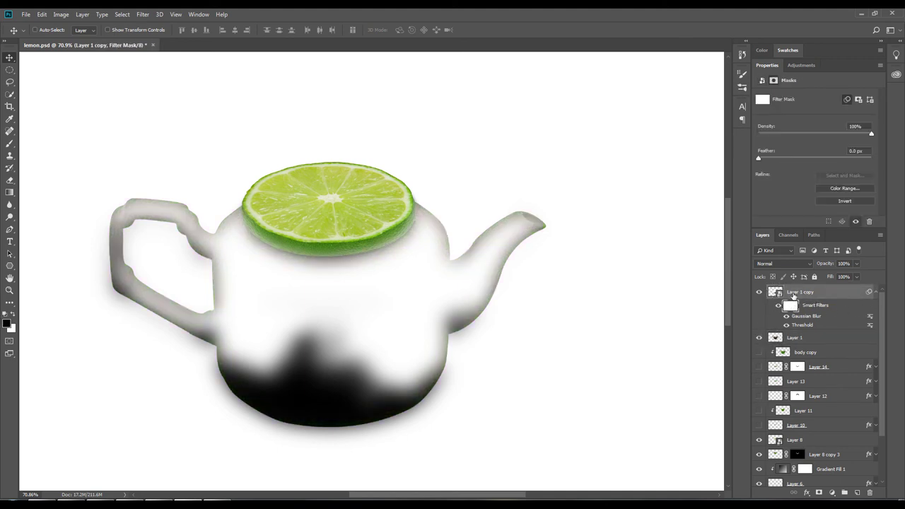
{"action": "left_click", "coordinate": [783, 263]}
{"action": "left_click", "coordinate": [780, 305]}
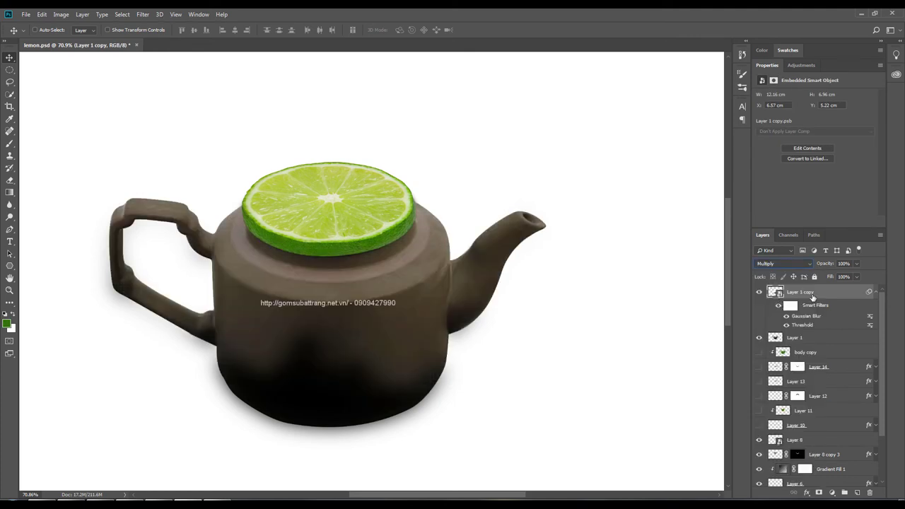
Step: Compare the teapot with the shading layer and Layer 15 toggled off and on
{"action": "right_click", "coordinate": [812, 297]}
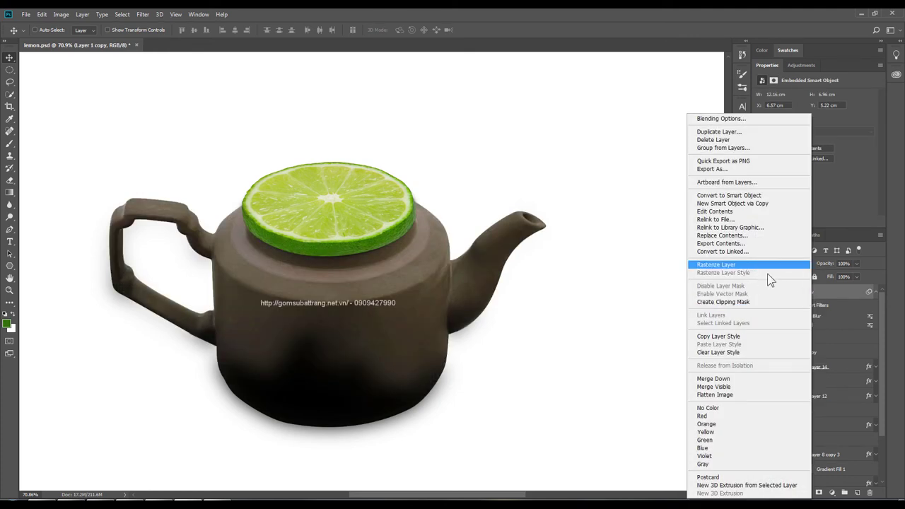
{"action": "left_click", "coordinate": [811, 306]}
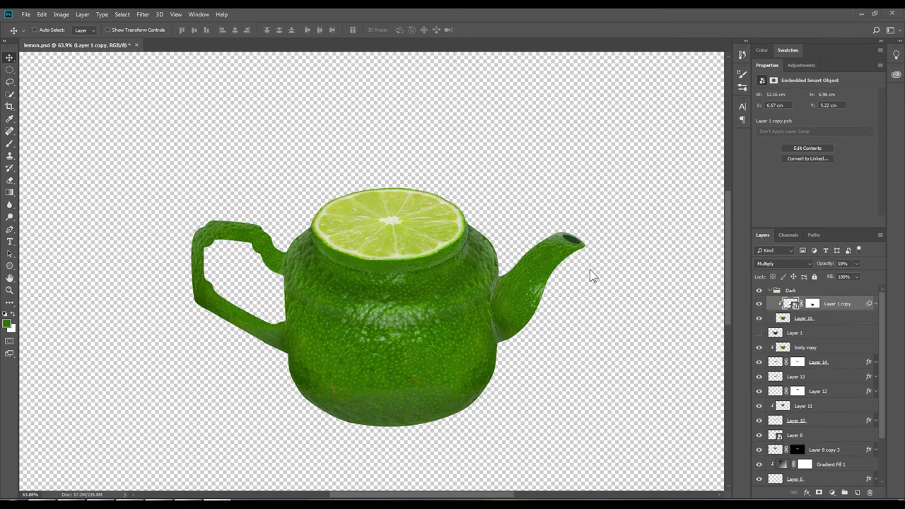
{"action": "left_click", "coordinate": [759, 304]}
{"action": "left_click", "coordinate": [758, 304]}
{"action": "left_click", "coordinate": [760, 319]}
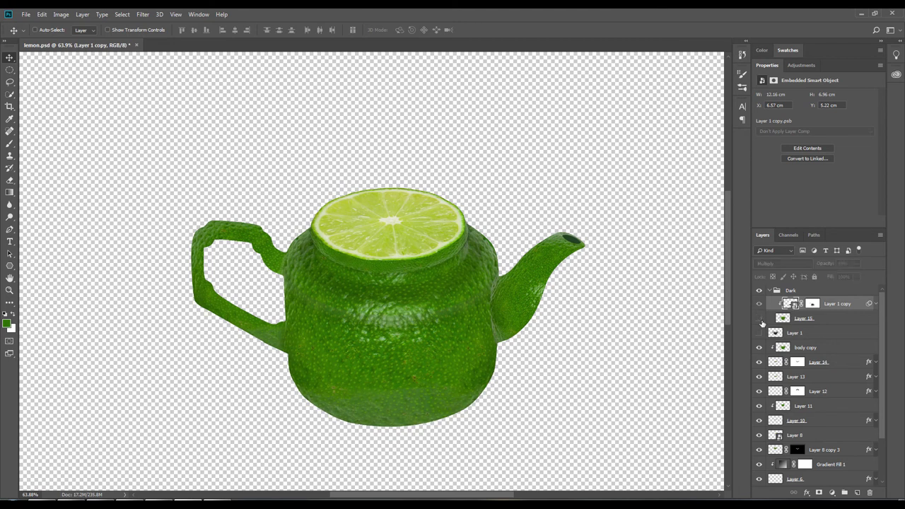
Step: Disable the layer mask on Layer 1 copy
{"action": "left_click", "coordinate": [813, 305]}
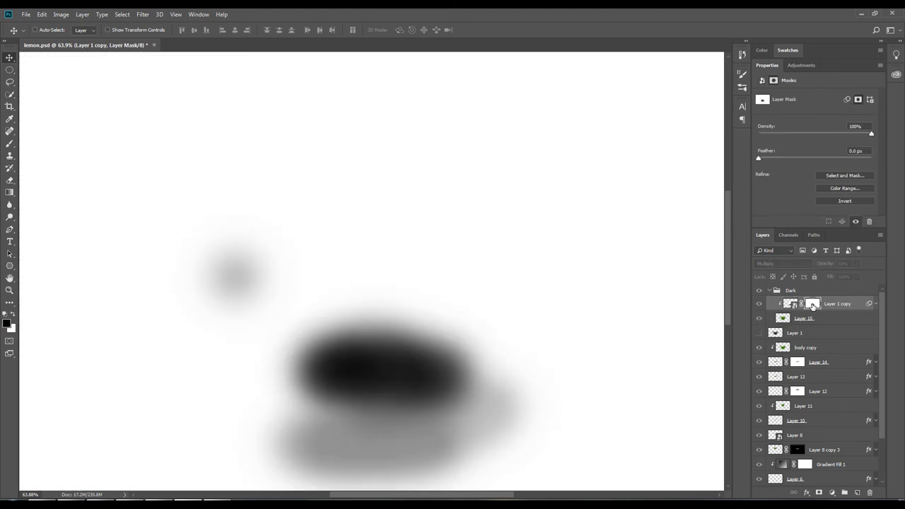
{"action": "left_click", "coordinate": [811, 304], "text": "alt"}
{"action": "right_click", "coordinate": [811, 303]}
{"action": "left_click", "coordinate": [820, 309]}
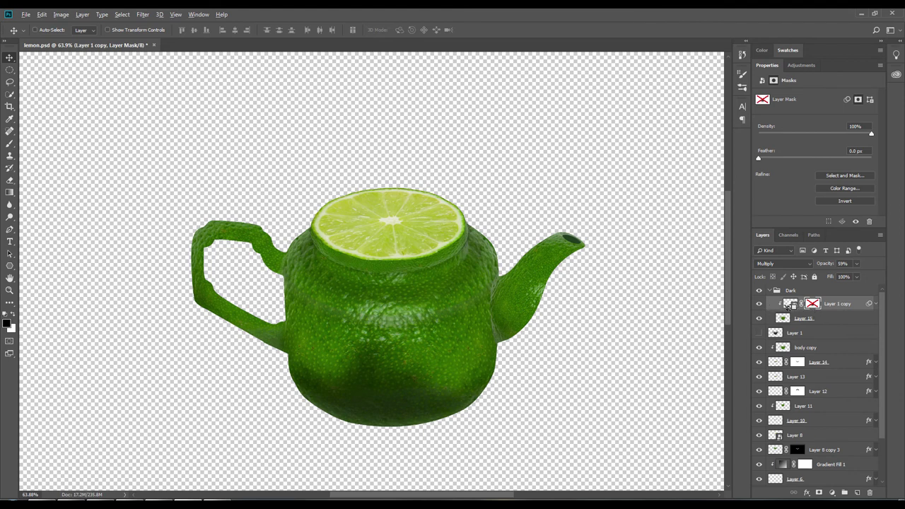
Step: View Layer 15 and the blurred shadow in isolation, then restore all layer visibility
{"action": "left_click", "coordinate": [790, 303]}
{"action": "left_click", "coordinate": [759, 318], "text": "alt"}
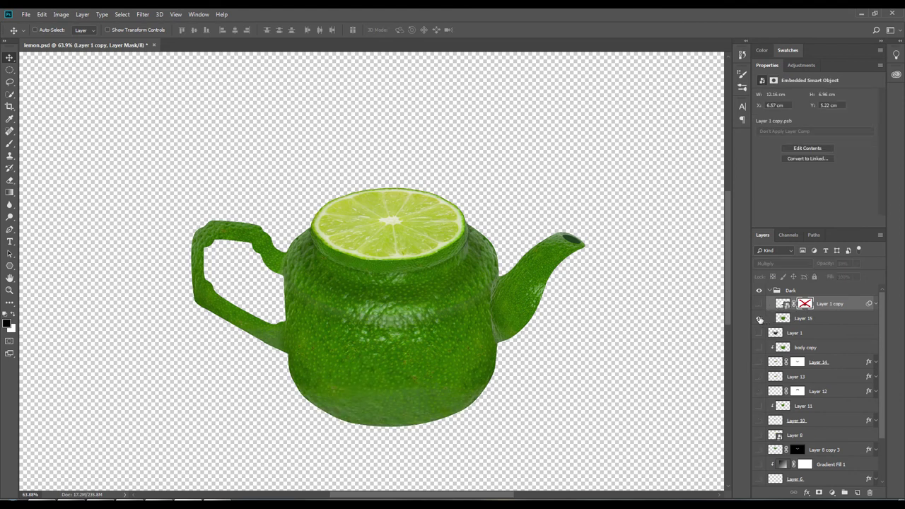
{"action": "left_click", "coordinate": [759, 304]}
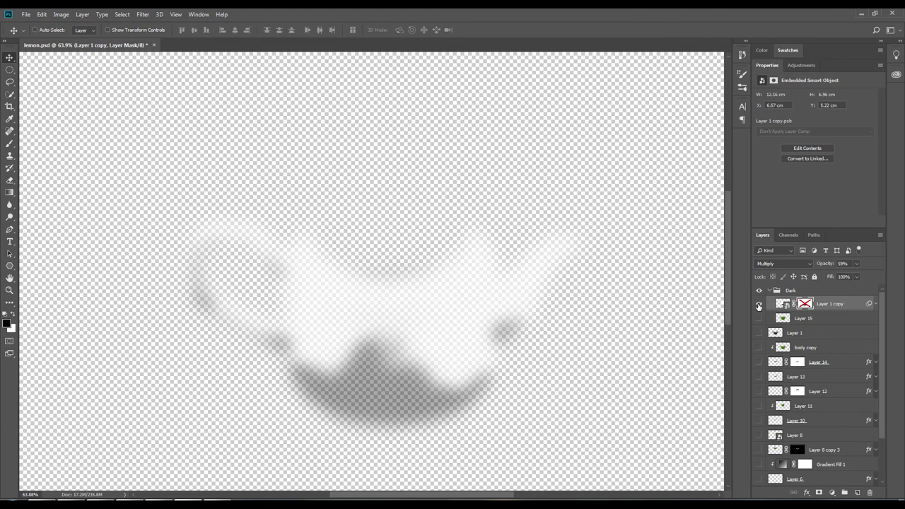
{"action": "left_click", "coordinate": [759, 304], "text": "alt"}
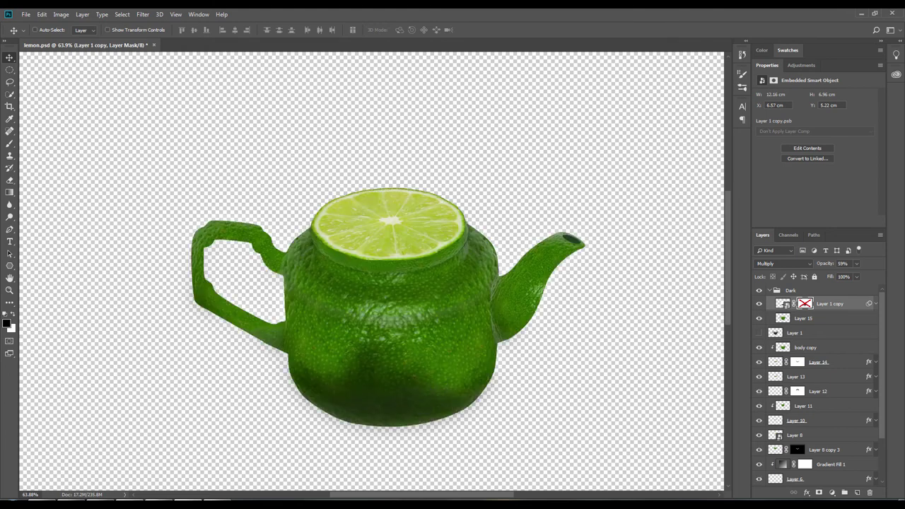
Step: Write step 10: clip the new black layer to the teapot and change Normal to Multiply
{"action": "key", "text": "alt+Tab"}
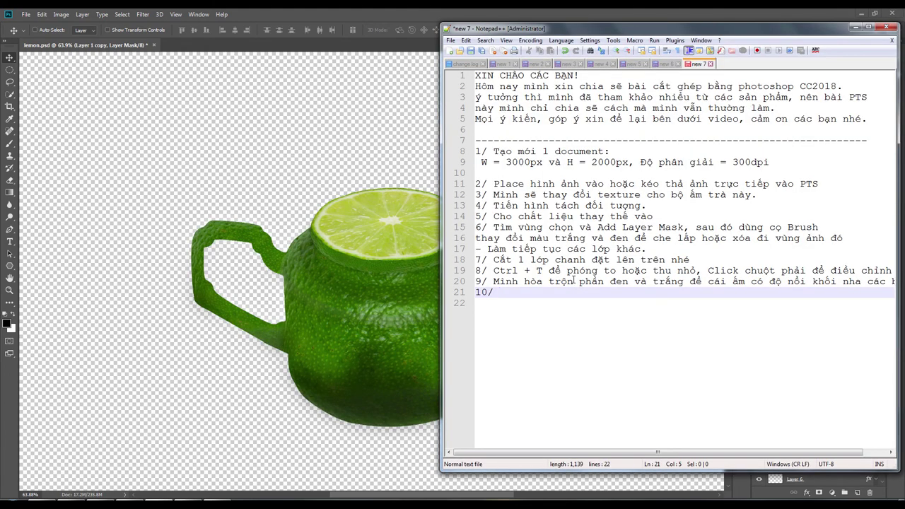
{"action": "type", "text": "Clipping "}
{"action": "type", "text": "Mask lớp đen vừa tạo ra"}
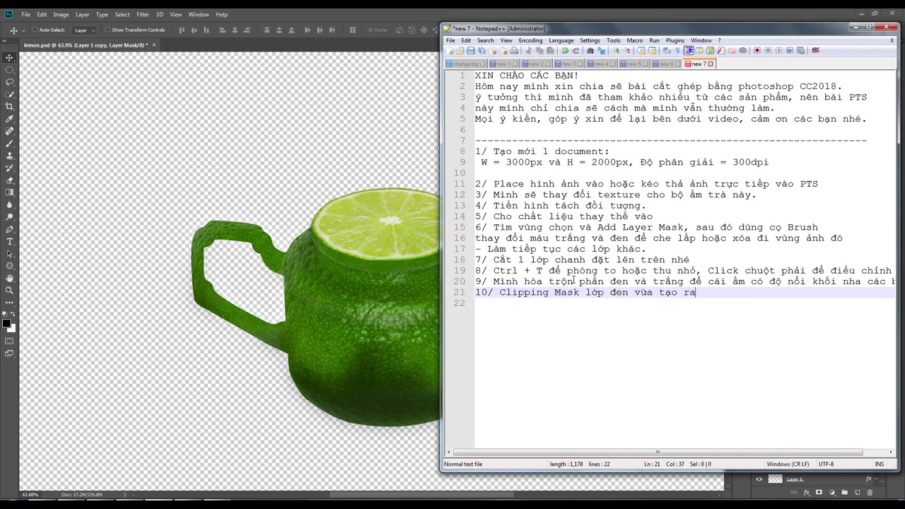
{"action": "type", "text": ", các"}
{"action": "key", "text": "BackSpace"}
{"action": "key", "text": "BackSpace"}
{"action": "key", "text": "BackSpace"}
{"action": "type", "text": "vào cái ấm nha,"}
{"action": "key", "text": "BackSpace"}
{"action": "key", "text": "BackSpace"}
{"action": "key", "text": "BackSpace"}
{"action": "type", "text": ", đổi kênh hòa"}
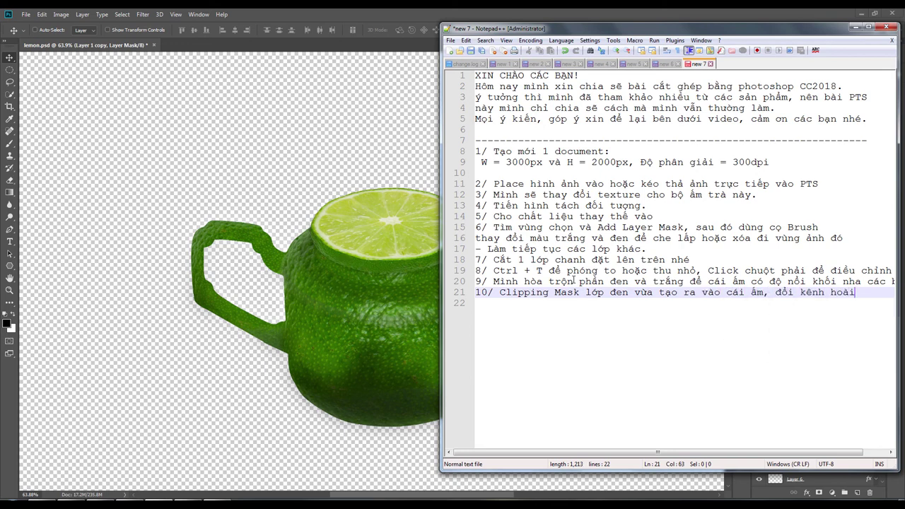
{"action": "type", "text": " trộn"}
{"action": "key", "text": "Return"}
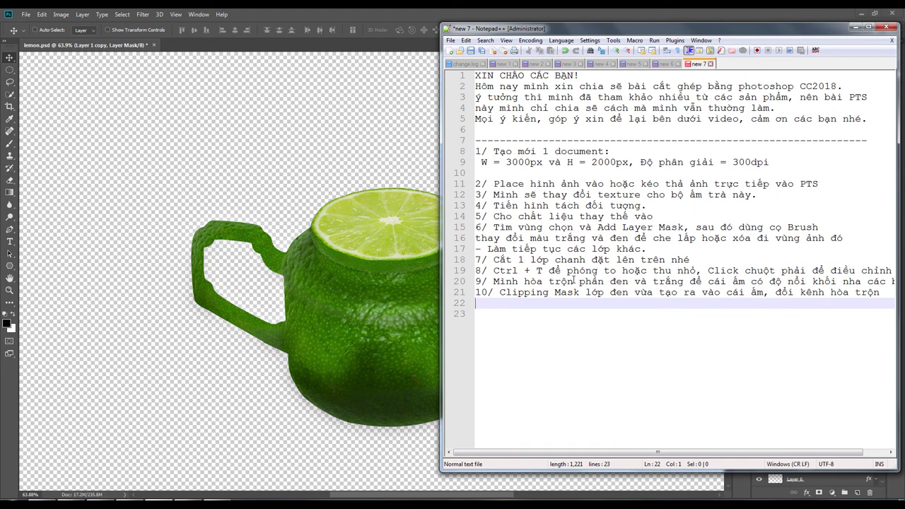
{"action": "type", "text": "Nởrmal thành Multi"}
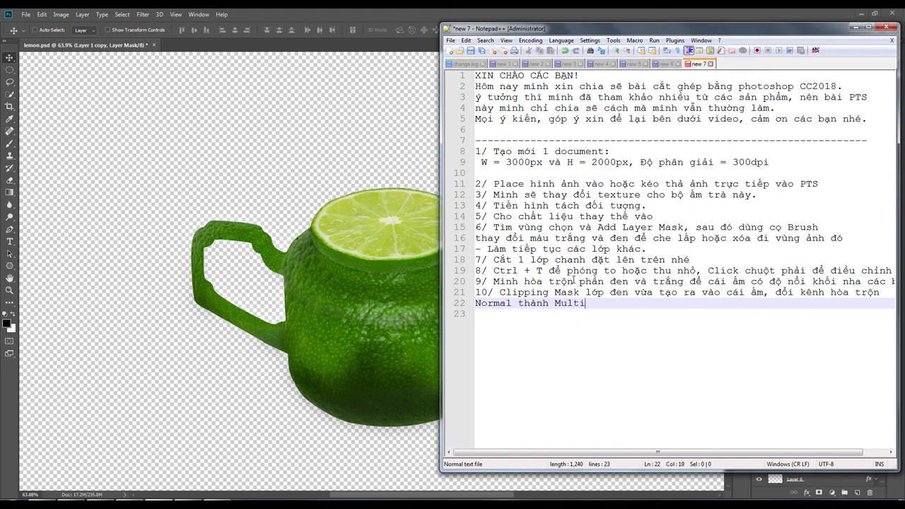
{"action": "type", "text": "ply nhé"}
Step: Fix the typo in 'Multiply' and hide Layer 1 copy's Multiply shading
{"action": "key", "text": "Left"}
{"action": "key", "text": "Left"}
{"action": "key", "text": "Left"}
{"action": "key", "text": "BackSpace"}
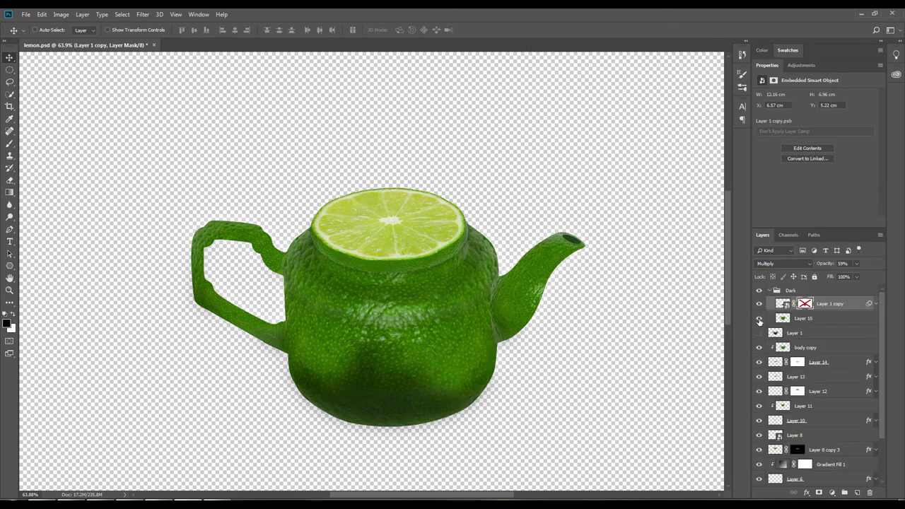
{"action": "left_click", "coordinate": [760, 305]}
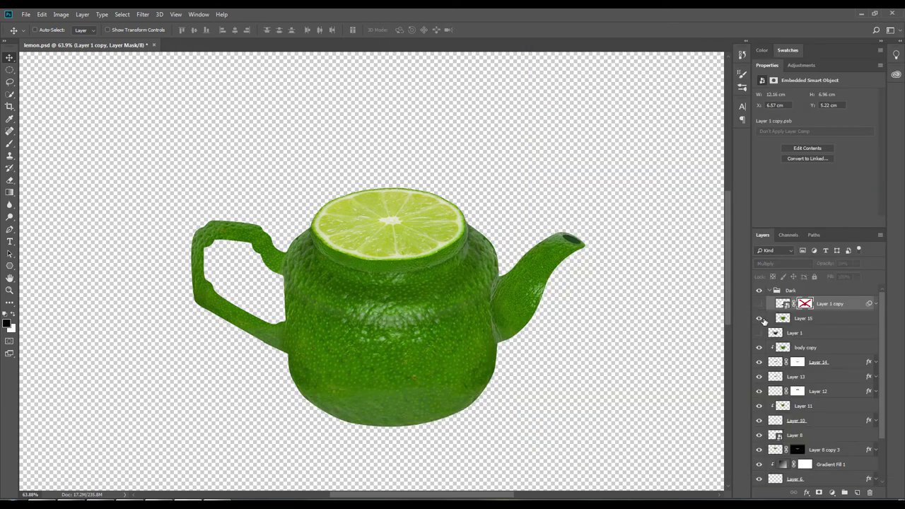
Step: Select body copy through IMG_8226 and preview the teapot against the white Background
{"action": "left_click", "coordinate": [808, 349]}
{"action": "scroll", "coordinate": [826, 421], "scroll_direction": "down", "scroll_amount": 2}
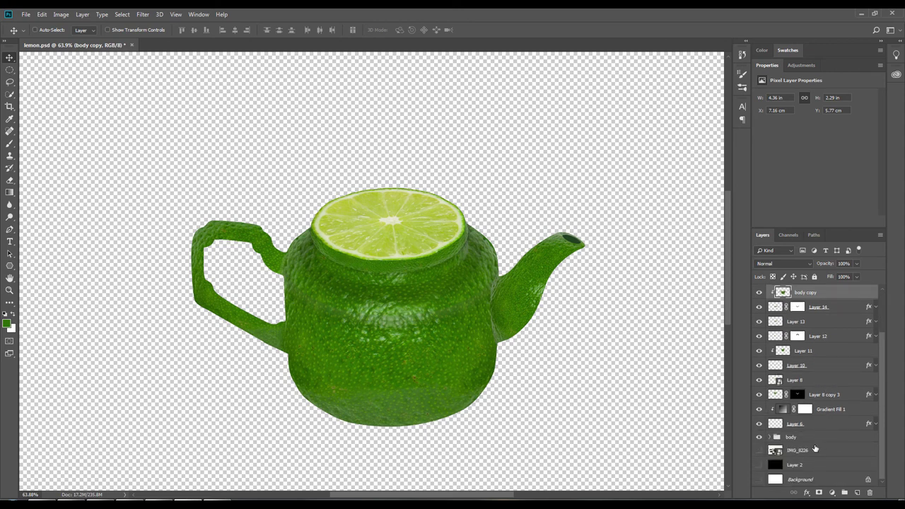
{"action": "left_click", "coordinate": [815, 449], "text": "shift"}
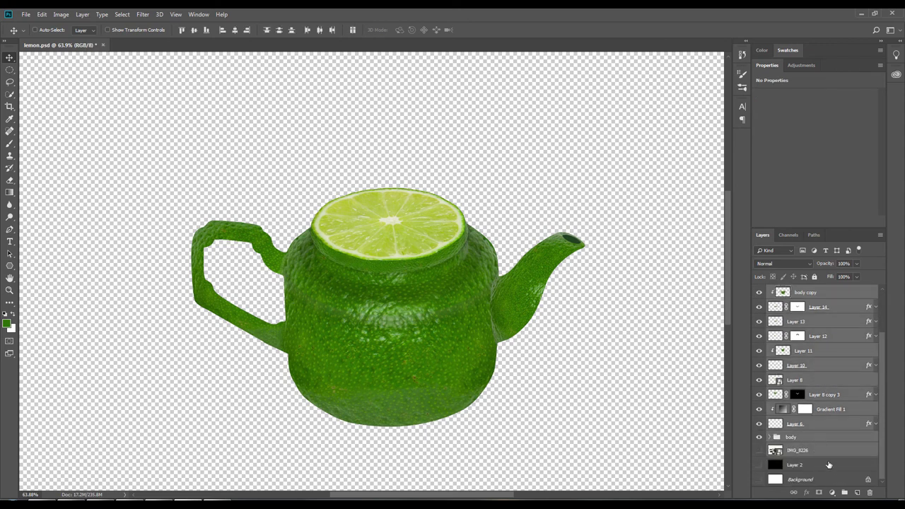
{"action": "left_click", "coordinate": [759, 479]}
{"action": "type", "text": "Ctr"}
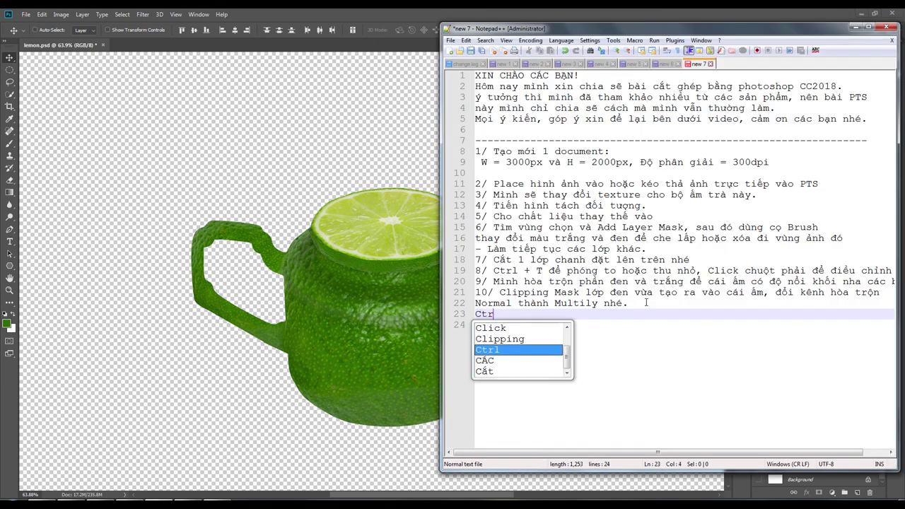
Step: Note that Ctrl+Shift+Alt+E merges the finished layers into one new layer
{"action": "type", "text": "l + Shift + "}
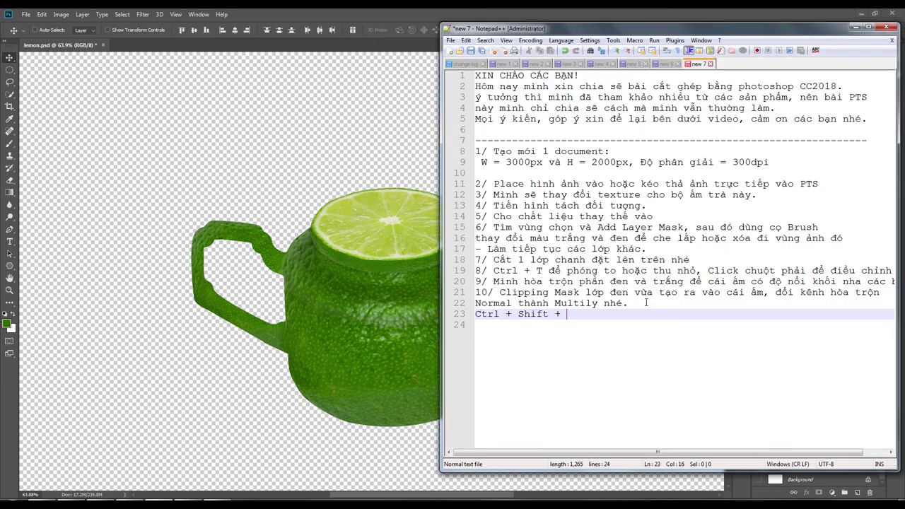
{"action": "type", "text": "Alt +"}
{"action": "type", "text": " E để gộp layer và sinh"}
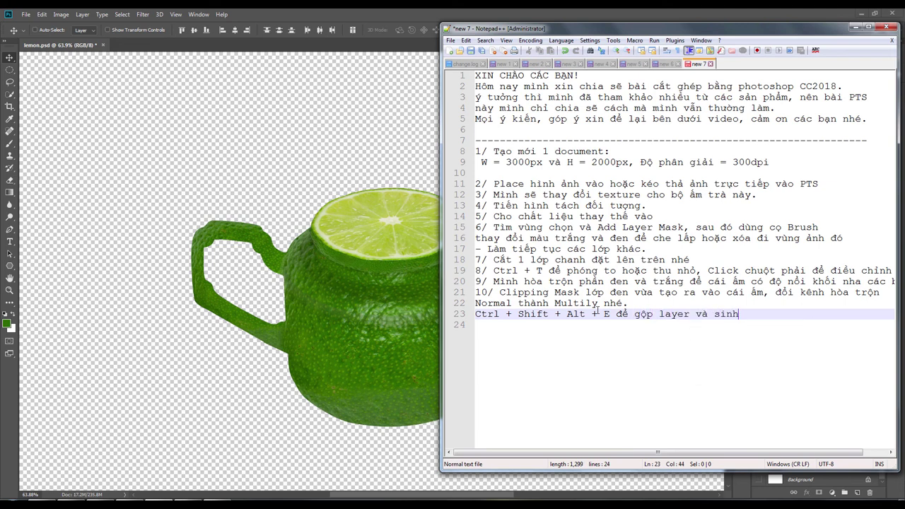
{"action": "type", "text": " ra 1 lớp moi"}
{"action": "key", "text": "Return"}
{"action": "type", "text": "các lớ"}
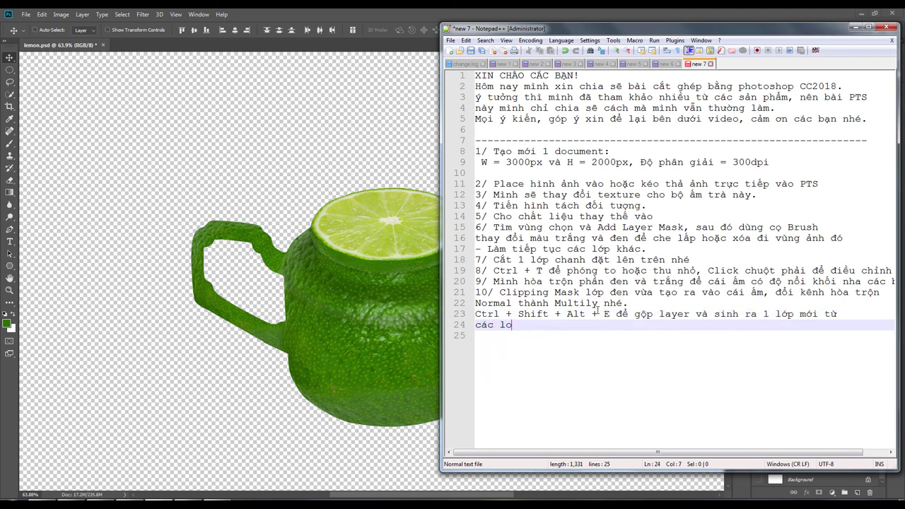
{"action": "type", "text": "p đã làm."}
{"action": "key", "text": "Return"}
Step: Merge all visible layers into the new Layer 16 with Ctrl+Shift+Alt+E
{"action": "left_click", "coordinate": [408, 315]}
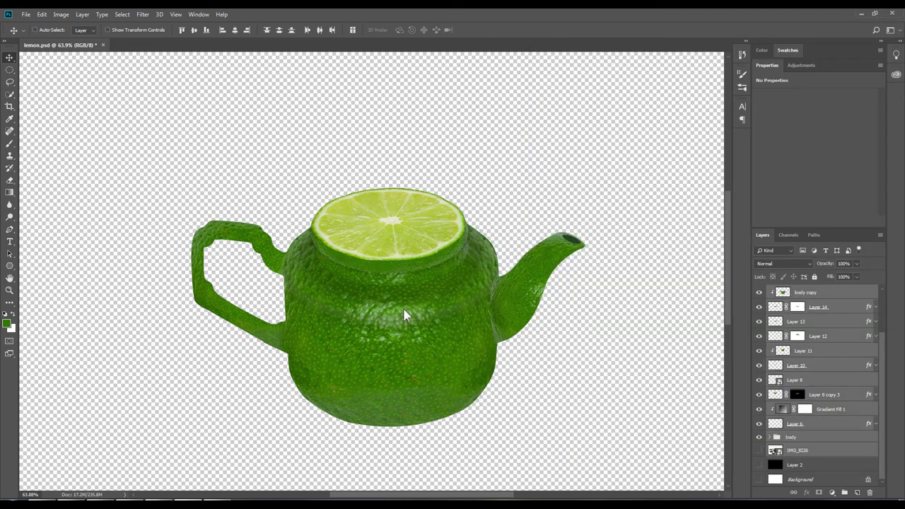
{"action": "scroll", "coordinate": [815, 439], "scroll_direction": "up", "scroll_amount": 3}
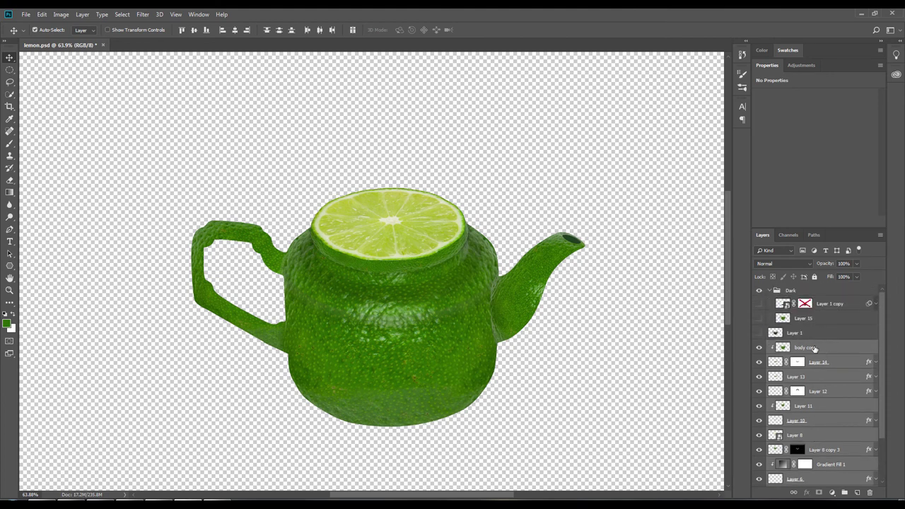
{"action": "key", "text": "ctrl+alt+shift+e"}
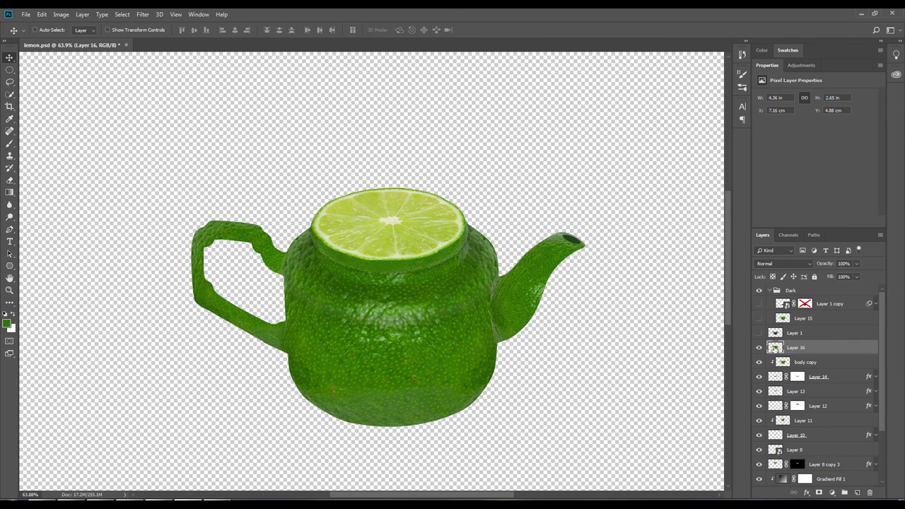
Step: Group the layers from body copy to body and name the group 'done'
{"action": "left_click", "coordinate": [815, 363]}
{"action": "scroll", "coordinate": [837, 397], "scroll_direction": "down", "scroll_amount": 4}
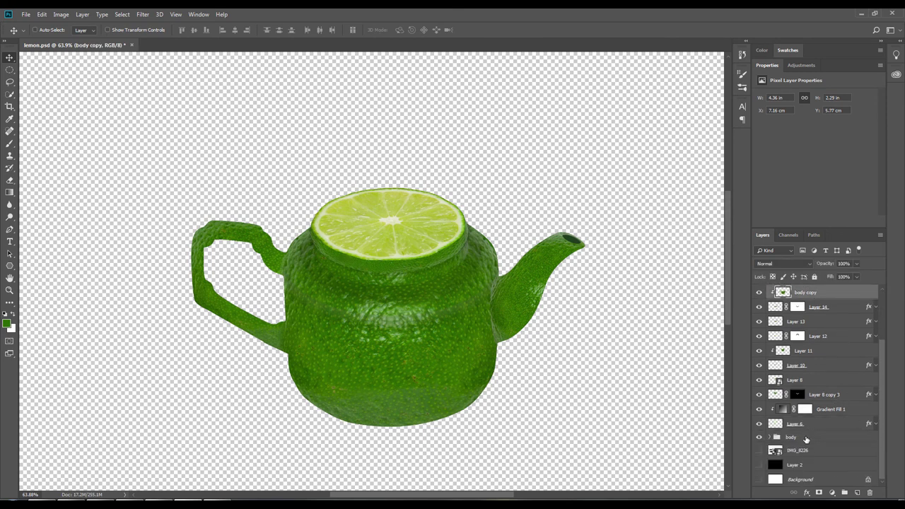
{"action": "left_click", "coordinate": [808, 438], "text": "shift"}
{"action": "scroll", "coordinate": [808, 352], "scroll_direction": "up", "scroll_amount": 3}
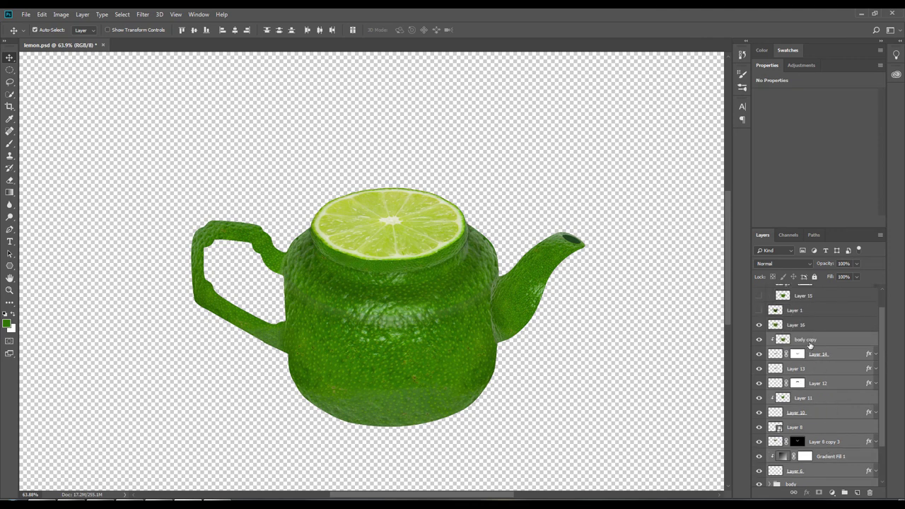
{"action": "key", "text": "ctrl+g"}
{"action": "double_click", "coordinate": [795, 362]}
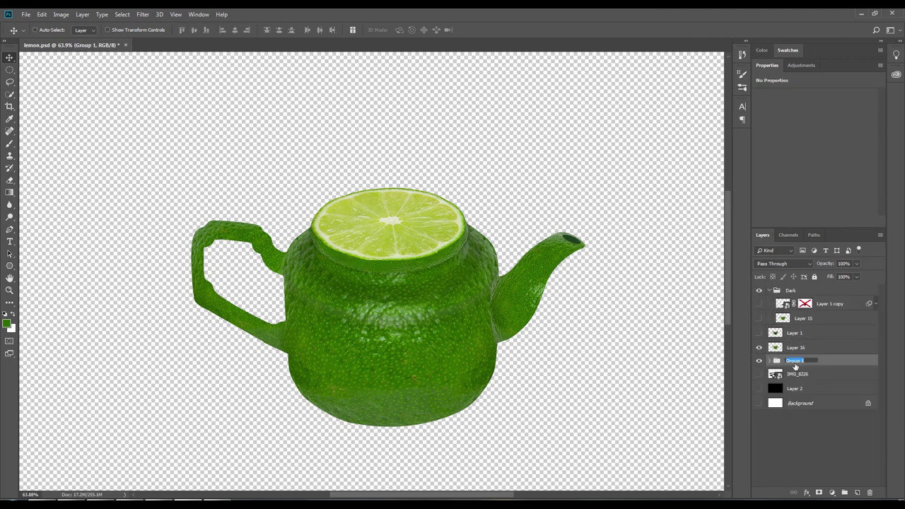
{"action": "type", "text": "done"}
{"action": "key", "text": "Return"}
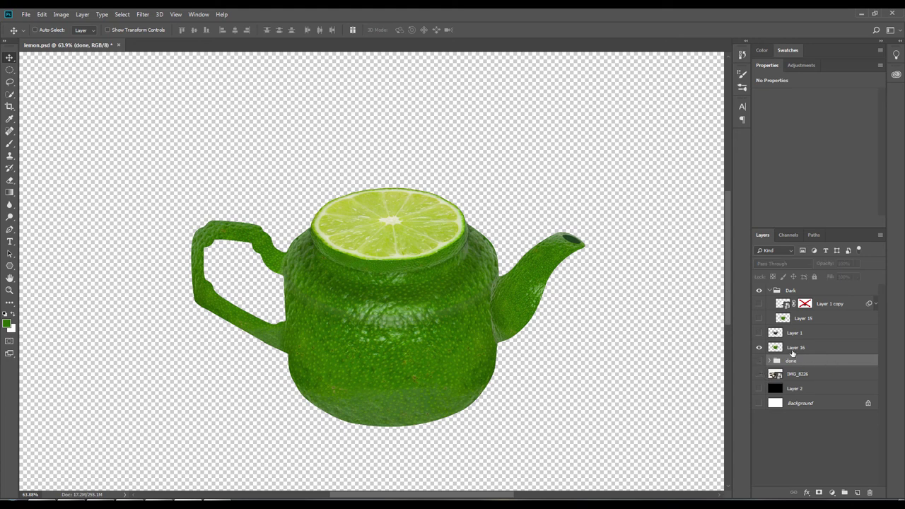
Step: Toggle Layer 16's visibility to check the merged teapot
{"action": "left_click", "coordinate": [792, 351]}
{"action": "left_click", "coordinate": [759, 348]}
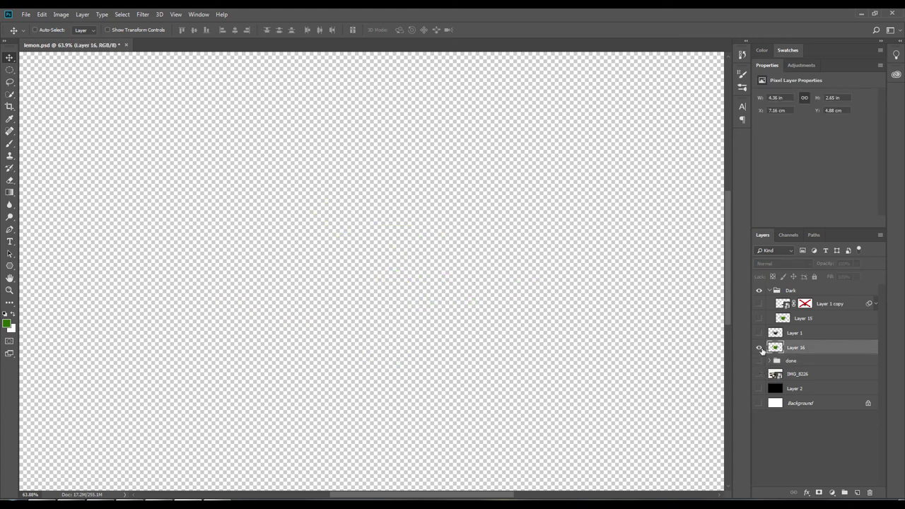
{"action": "left_click", "coordinate": [759, 348]}
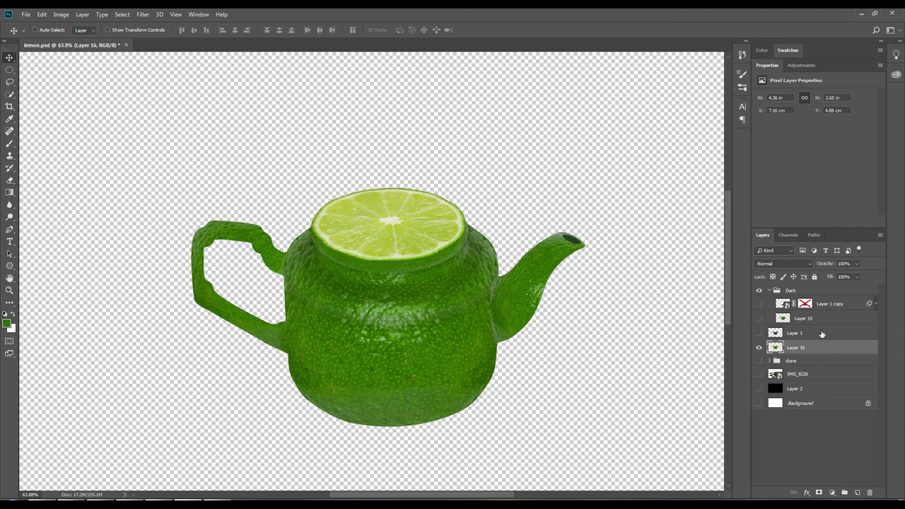
Step: Set Layer 1 copy to Multiply, move it below Layer 1 and clip it
{"action": "left_click", "coordinate": [837, 303]}
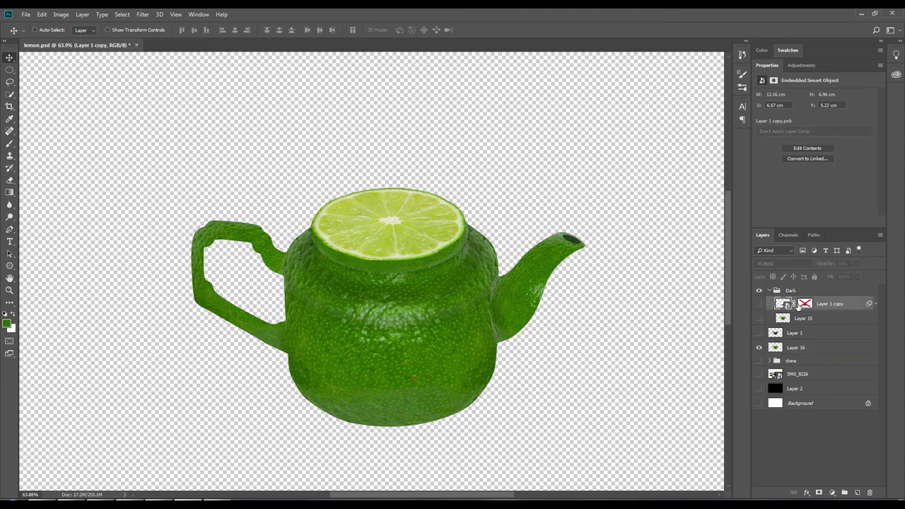
{"action": "left_click", "coordinate": [760, 304]}
{"action": "left_click", "coordinate": [781, 263]}
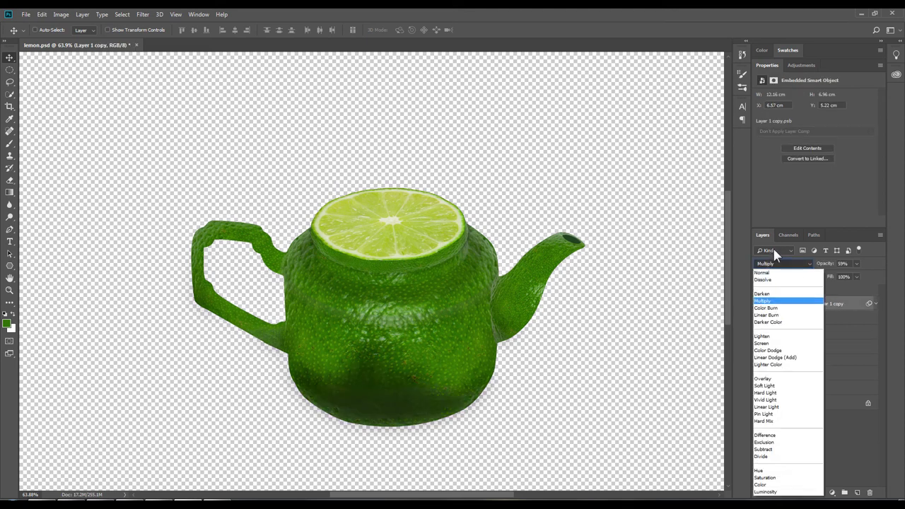
{"action": "left_click", "coordinate": [773, 301]}
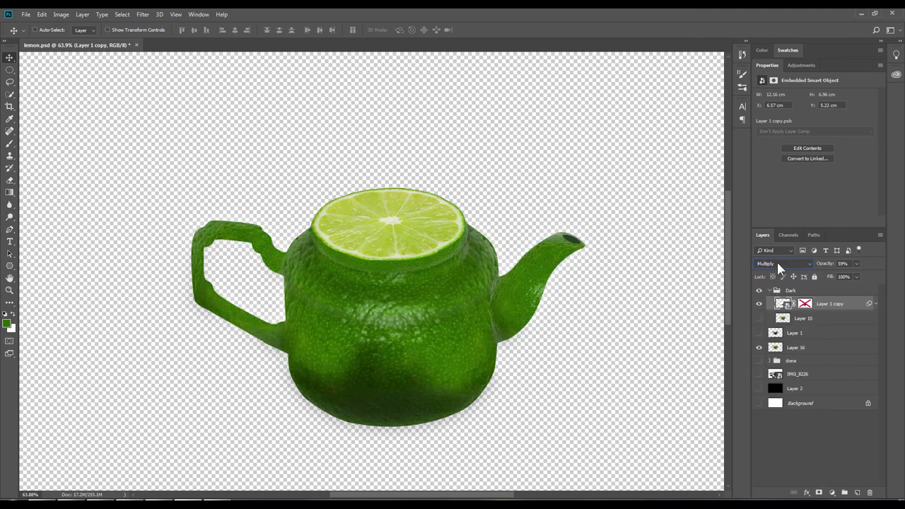
{"action": "left_click_drag", "start_coordinate": [829, 306], "coordinate": [833, 343]}
{"action": "right_click", "coordinate": [838, 336]}
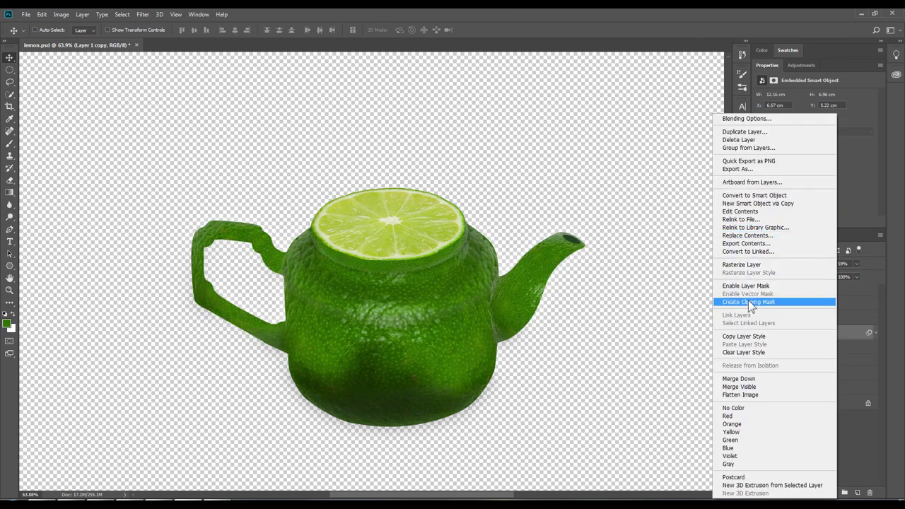
{"action": "left_click", "coordinate": [749, 302]}
Step: Raise Layer 1 copy's opacity to 100% and stamp the visible teapot into Layer 17
{"action": "left_click", "coordinate": [804, 337]}
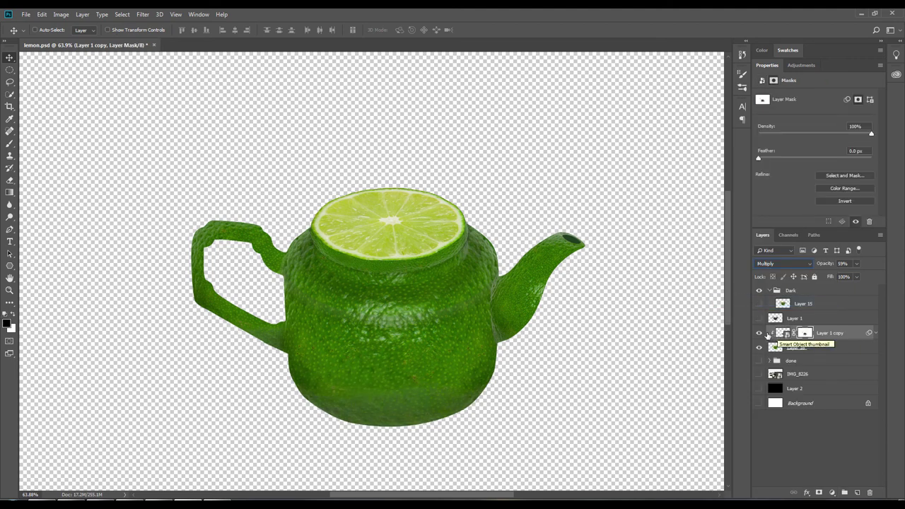
{"action": "left_click", "coordinate": [856, 264]}
{"action": "left_click_drag", "start_coordinate": [859, 276], "coordinate": [875, 276]}
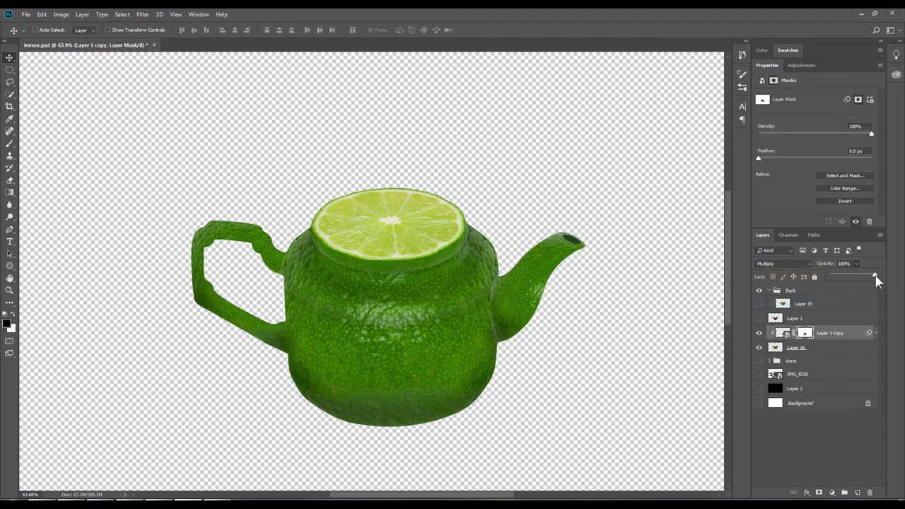
{"action": "key", "text": "ctrl+shift+alt+e"}
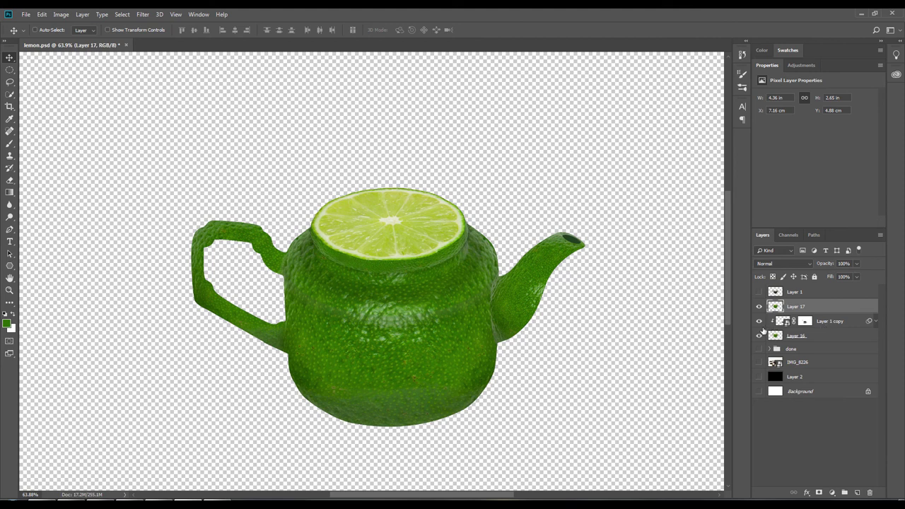
{"action": "left_click", "coordinate": [797, 293]}
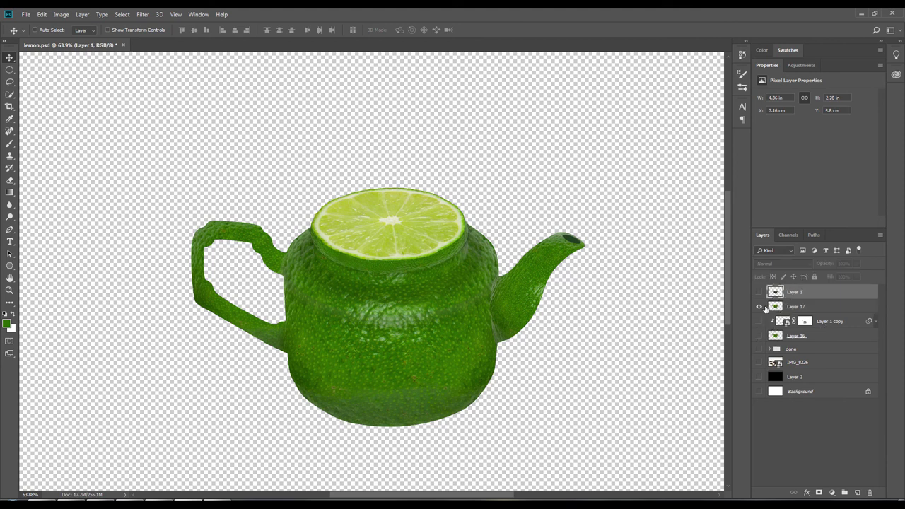
{"action": "left_click", "coordinate": [772, 308]}
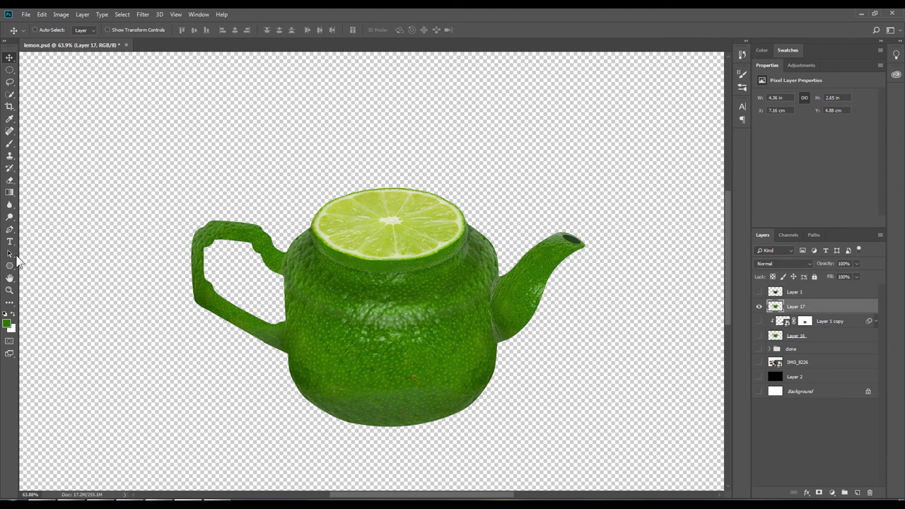
Step: Switch to the Burn tool from the toning tools
{"action": "left_click", "coordinate": [9, 217]}
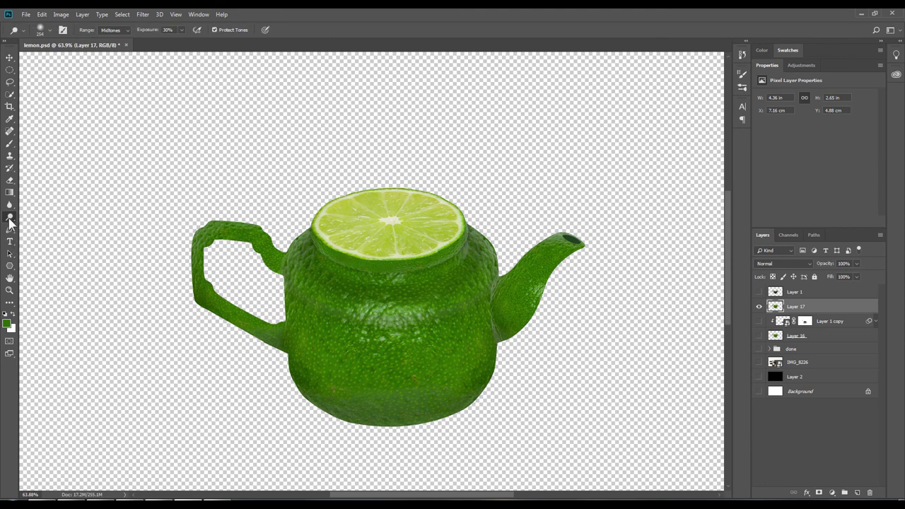
{"action": "right_click", "coordinate": [10, 217]}
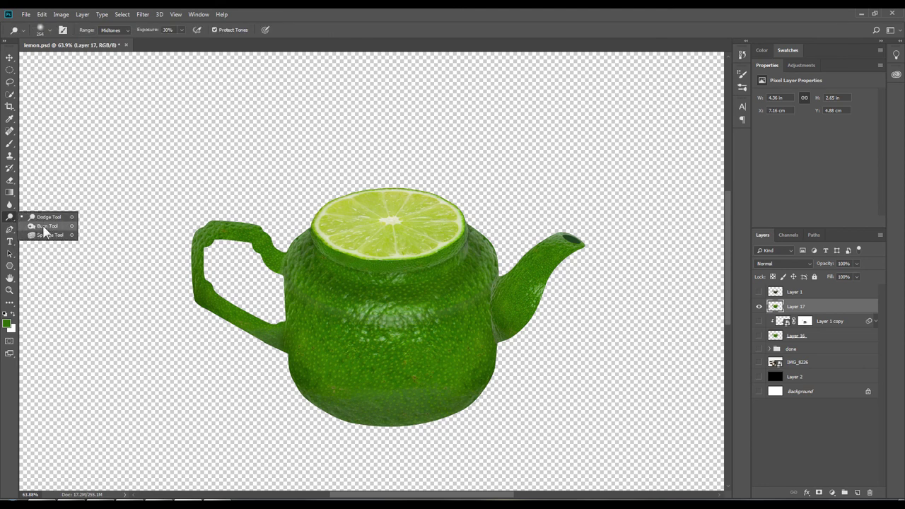
{"action": "left_click", "coordinate": [44, 231]}
Step: Load Layer 17's teapot outline as a selection, with a 43 px brush and 52% exposure
{"action": "scroll", "coordinate": [403, 287], "scroll_direction": "up", "scroll_amount": 1}
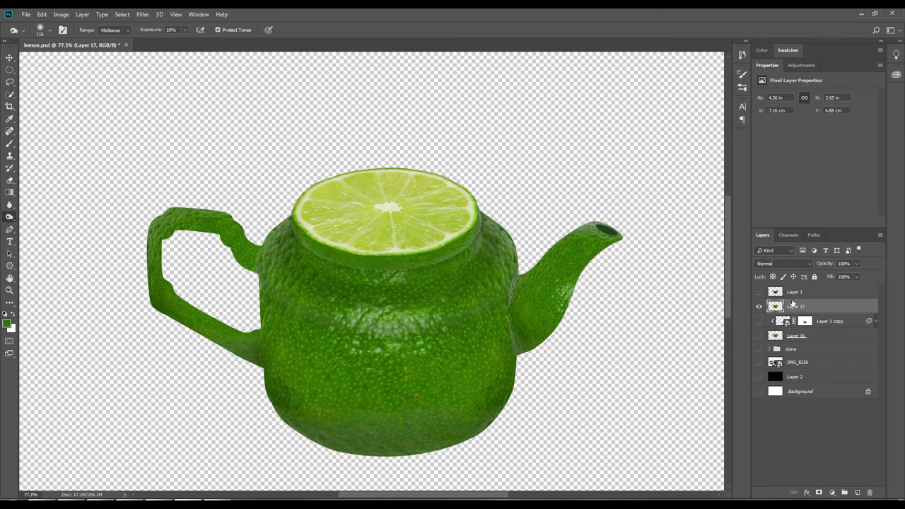
{"action": "left_click", "coordinate": [774, 311], "text": "ctrl"}
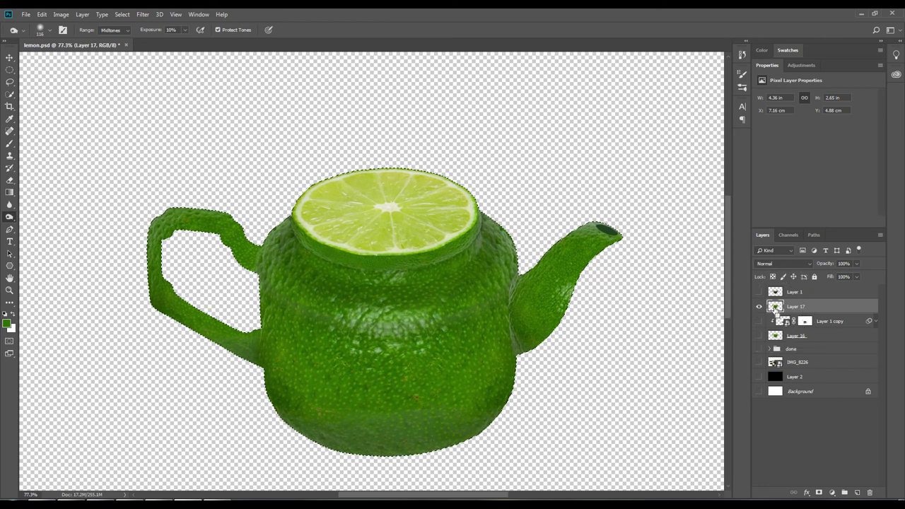
{"action": "right_click", "coordinate": [512, 302], "text": "alt"}
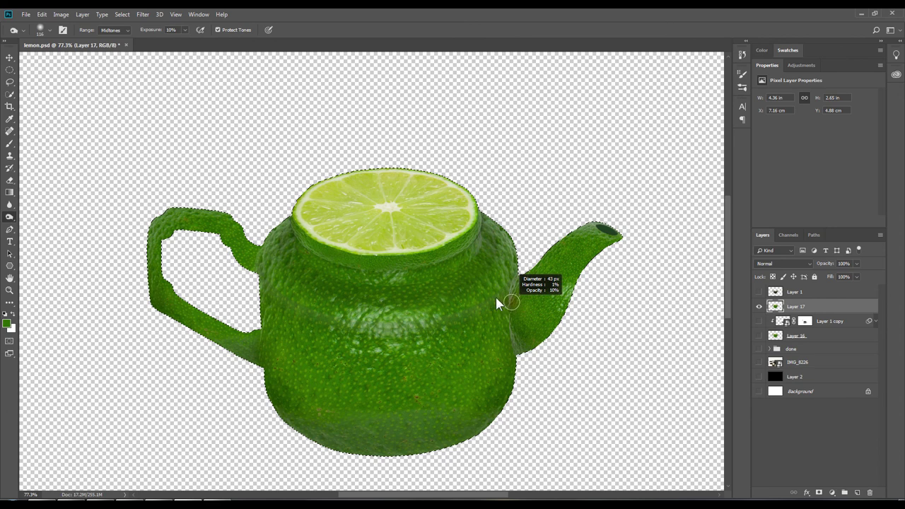
{"action": "left_click", "coordinate": [759, 291]}
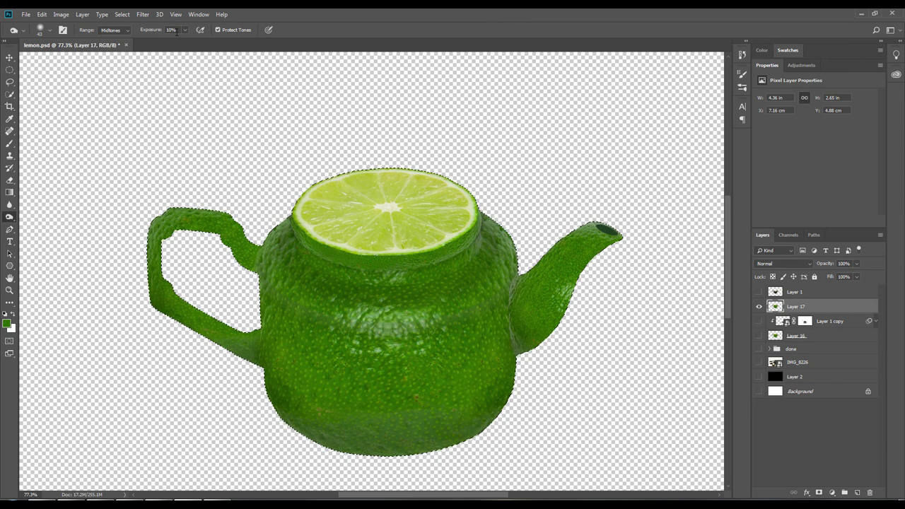
{"action": "left_click_drag", "start_coordinate": [145, 30], "coordinate": [141, 29]}
{"action": "type", "text": "52"}
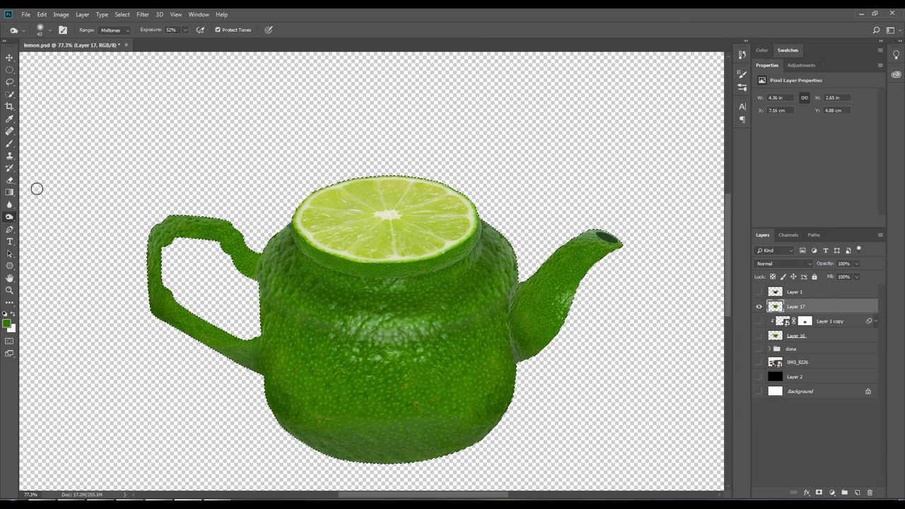
{"action": "type", "text": "25"}
Step: Darken the body-spout seam and lighten the spout on Layer 17, checking against the brown teapot
{"action": "mouse_move", "coordinate": [512, 285]}
{"action": "left_mouse_down"}
{"action": "mouse_move", "coordinate": [503, 319]}
{"action": "mouse_move", "coordinate": [511, 364]}
{"action": "mouse_move", "coordinate": [511, 290]}
{"action": "left_mouse_up"}
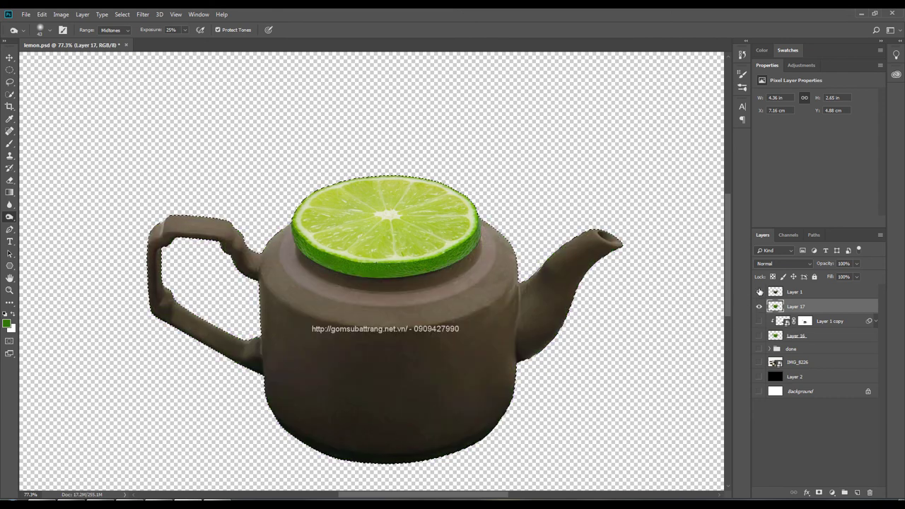
{"action": "left_click", "coordinate": [759, 291]}
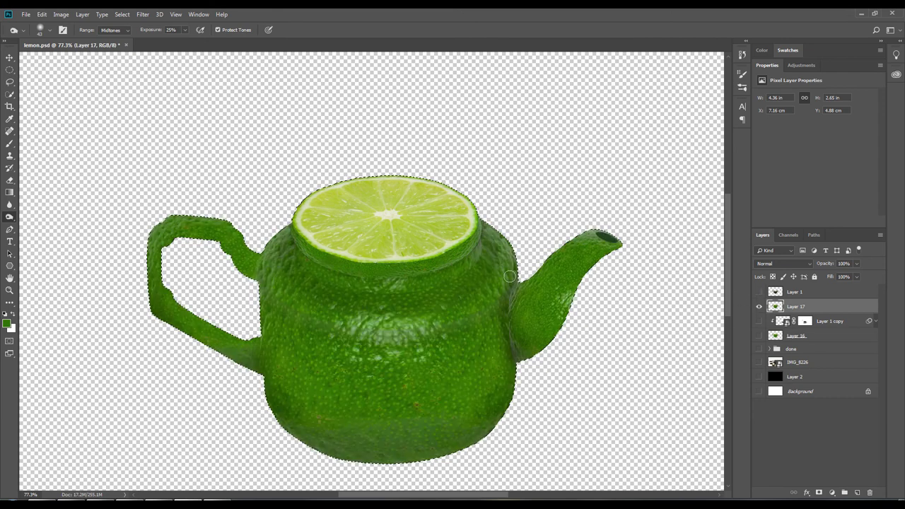
{"action": "key", "text": "bracketright"}
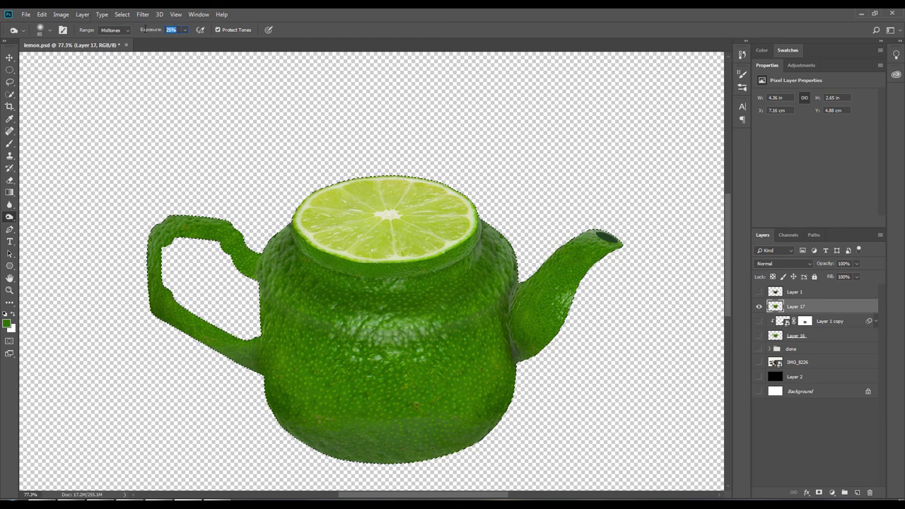
{"action": "type", "text": "20"}
{"action": "key", "text": "bracketleft"}
{"action": "left_click", "coordinate": [758, 292]}
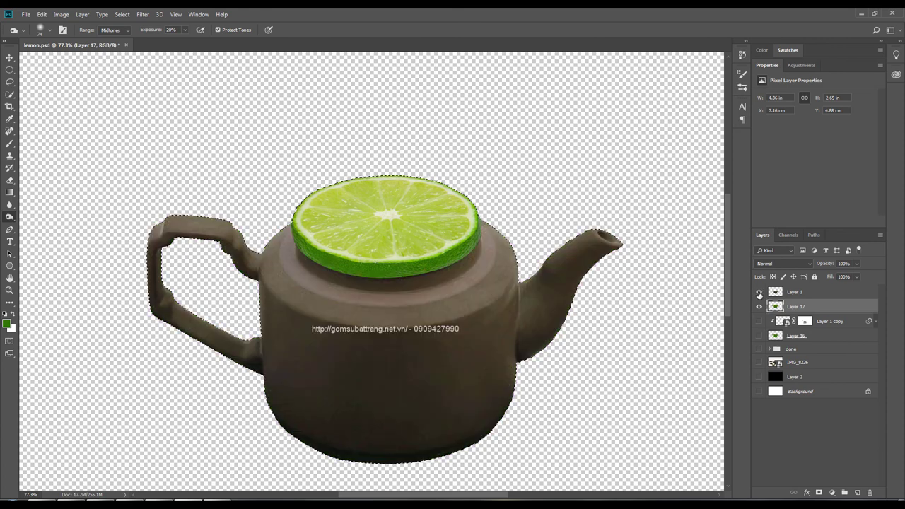
{"action": "left_click", "coordinate": [776, 295]}
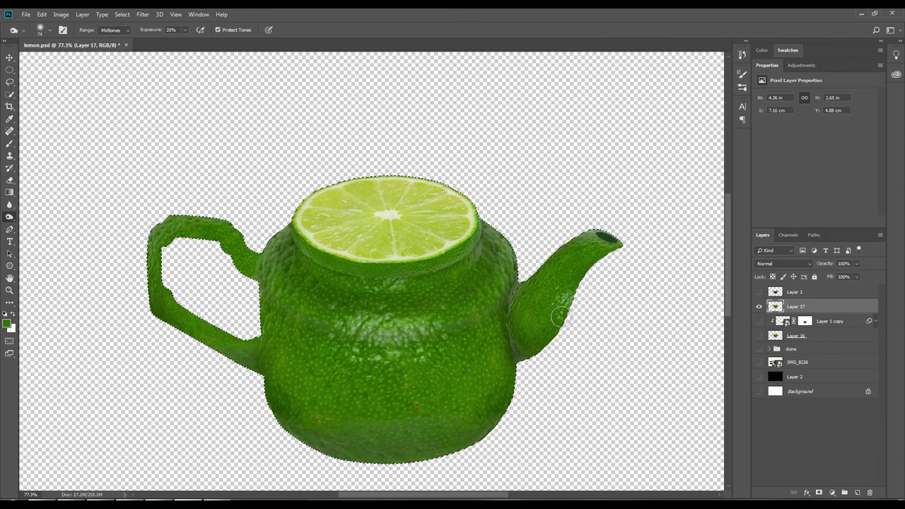
{"action": "left_click_drag", "start_coordinate": [560, 318], "coordinate": [586, 270]}
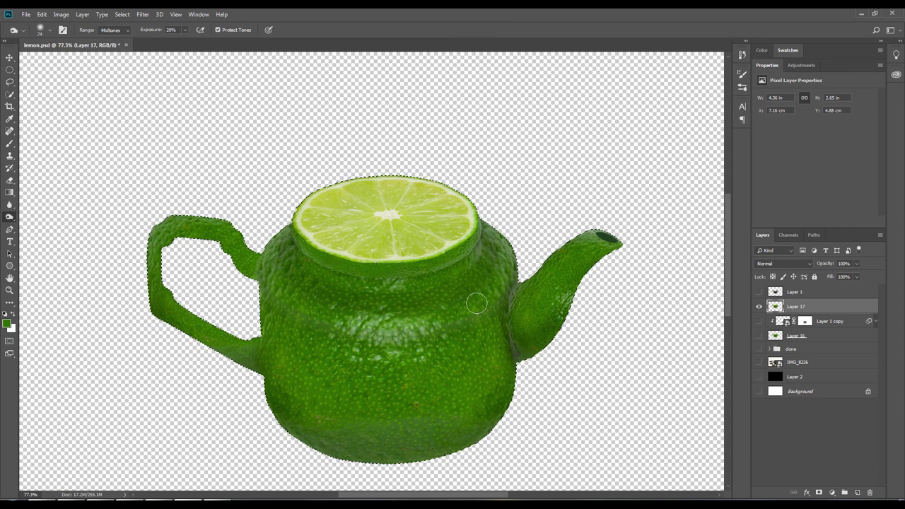
Step: Dodge the handle's inner edge, its joint with the body, and its outer left edge
{"action": "left_click", "coordinate": [759, 292]}
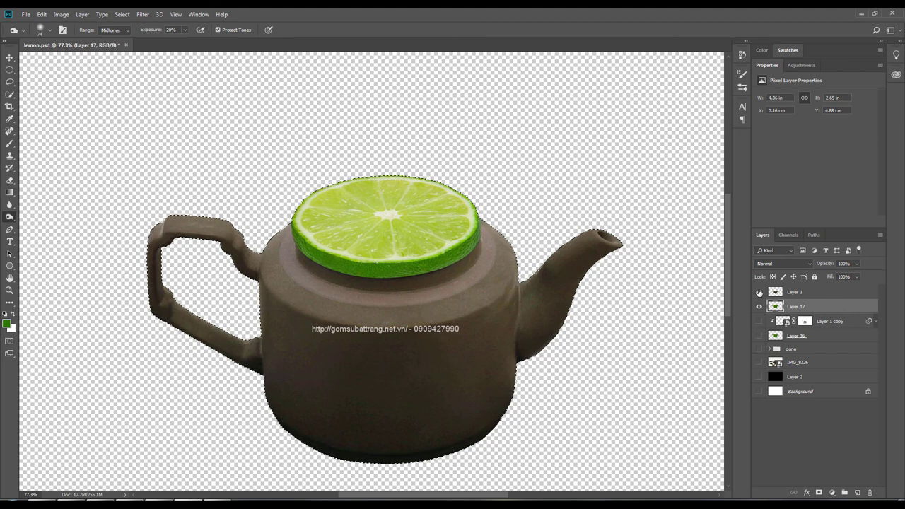
{"action": "left_click", "coordinate": [760, 292]}
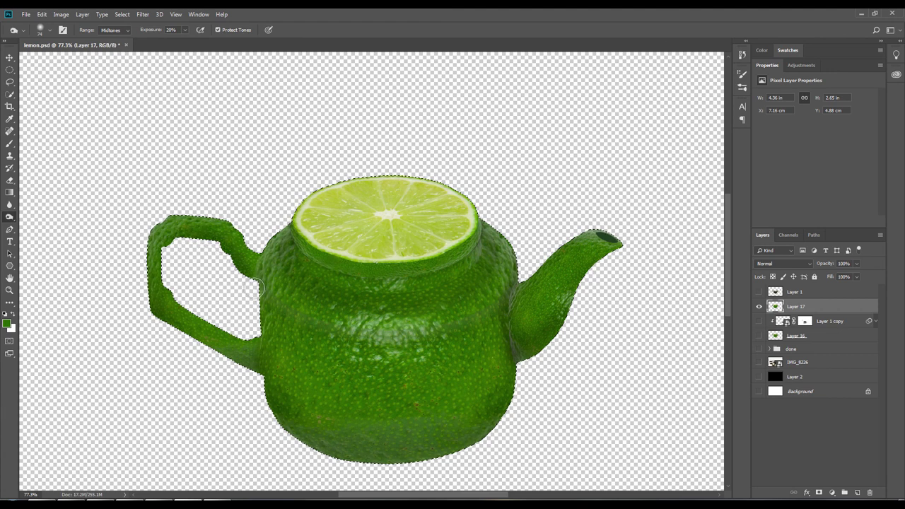
{"action": "left_click", "coordinate": [759, 292]}
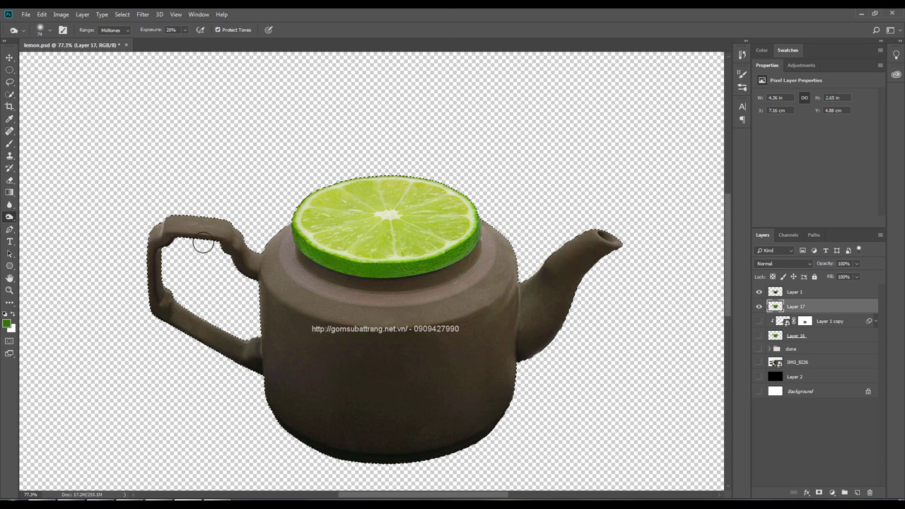
{"action": "left_click_drag", "start_coordinate": [203, 243], "coordinate": [164, 285]}
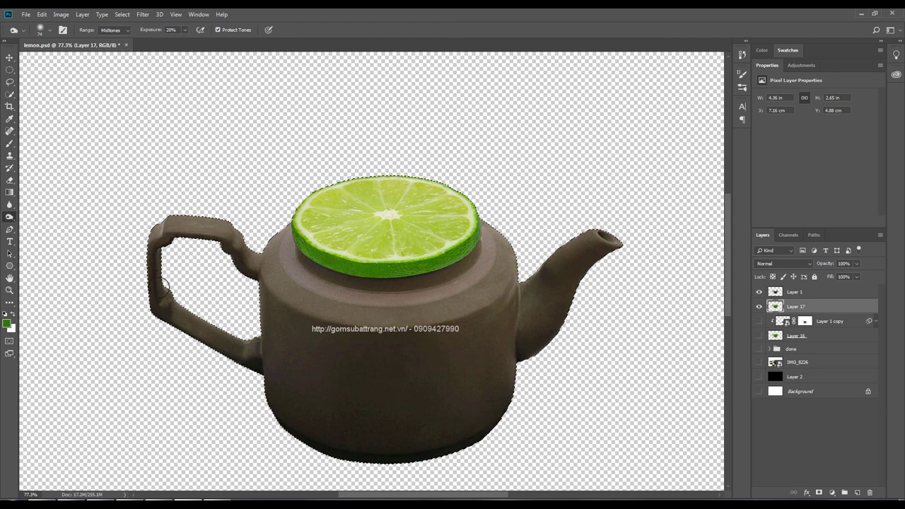
{"action": "left_click_drag", "start_coordinate": [262, 363], "coordinate": [259, 369]}
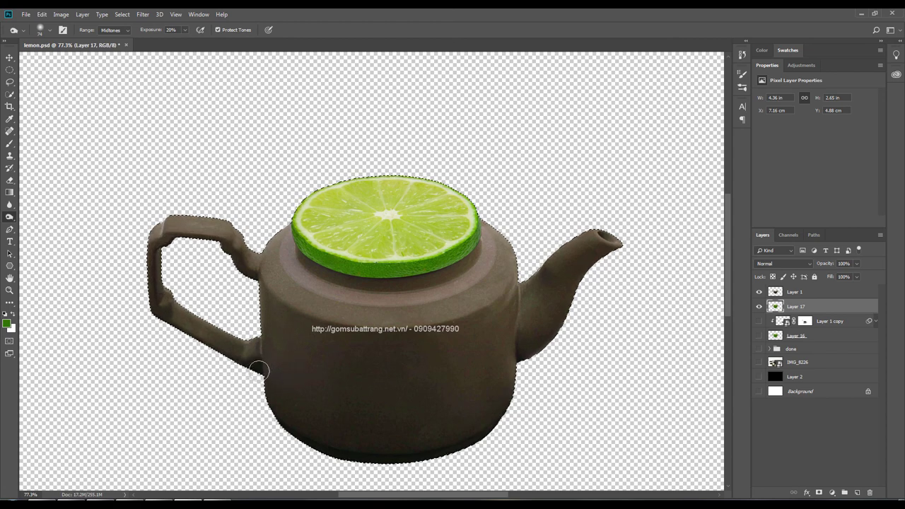
{"action": "left_click", "coordinate": [759, 291]}
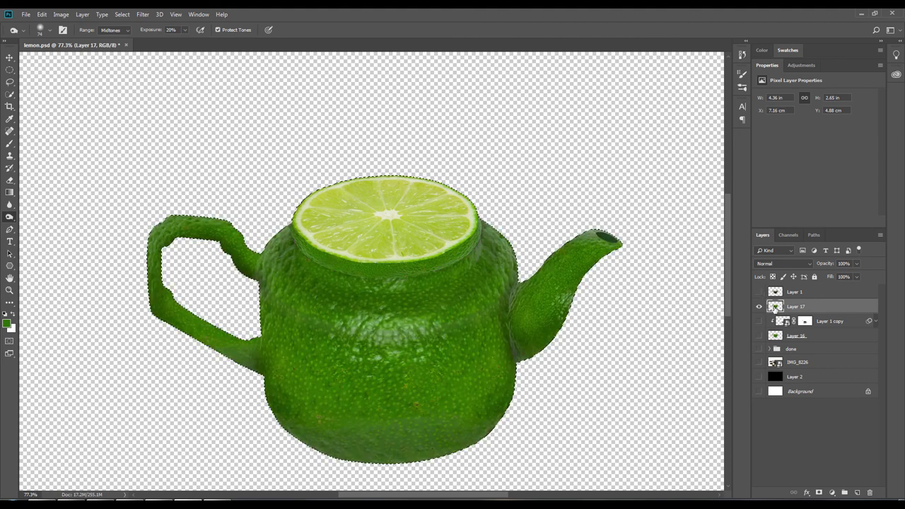
{"action": "mouse_move", "coordinate": [148, 237]}
{"action": "left_mouse_down"}
{"action": "mouse_move", "coordinate": [179, 327]}
{"action": "mouse_move", "coordinate": [204, 340]}
{"action": "left_mouse_up"}
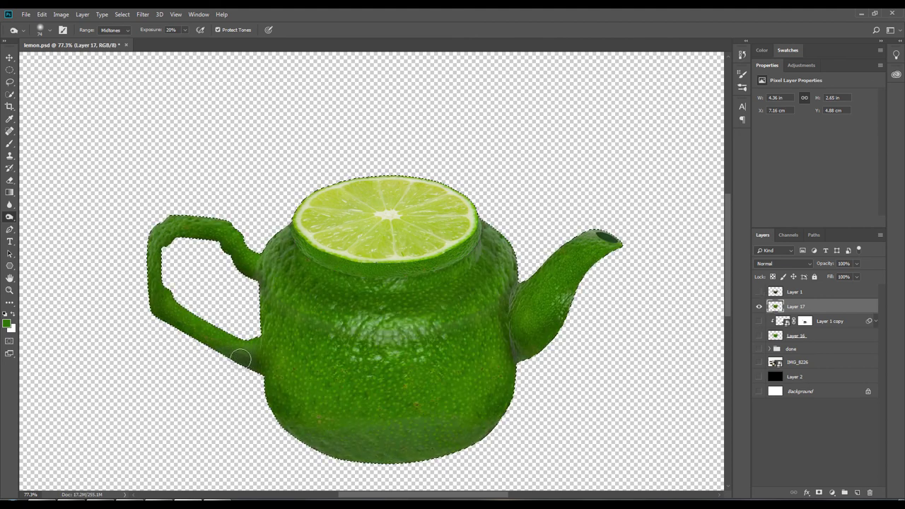
{"action": "left_click_drag", "start_coordinate": [162, 321], "coordinate": [153, 240]}
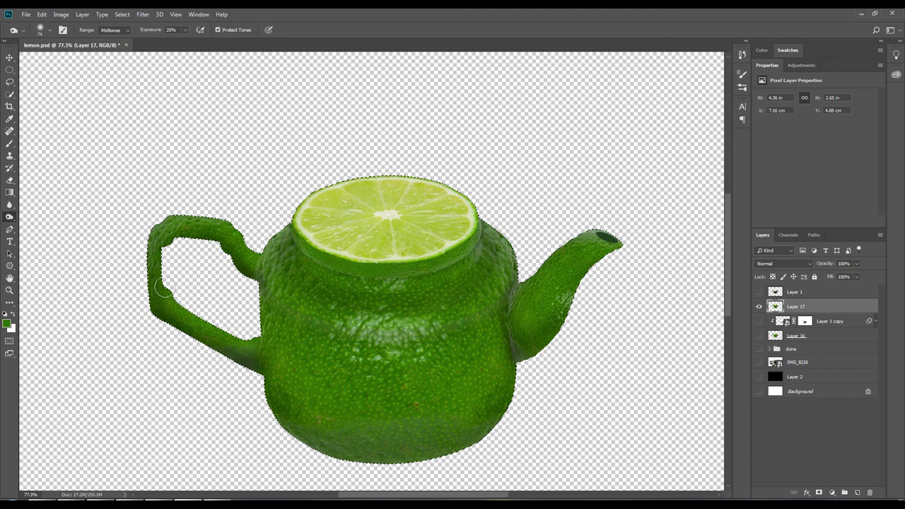
Step: With a larger soft brush, lighten the handle's left edge, lower arm and adjoining body edge
{"action": "left_click", "coordinate": [758, 292]}
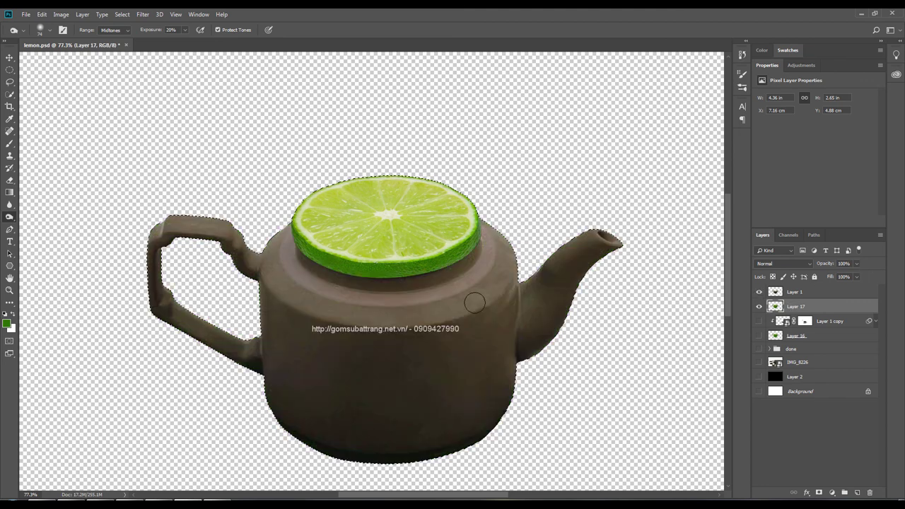
{"action": "left_click_drag", "start_coordinate": [172, 257], "coordinate": [162, 264]}
{"action": "right_click", "coordinate": [161, 264], "text": "alt"}
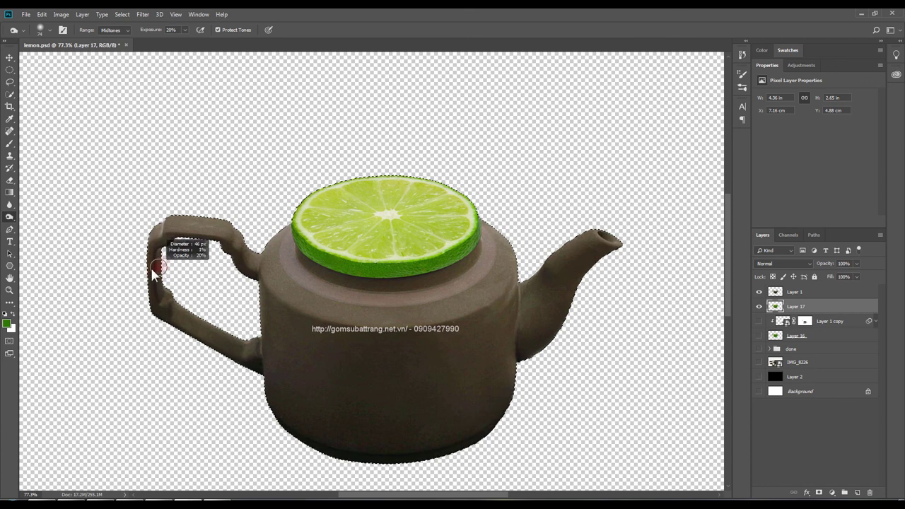
{"action": "left_click_drag", "start_coordinate": [153, 311], "coordinate": [157, 251]}
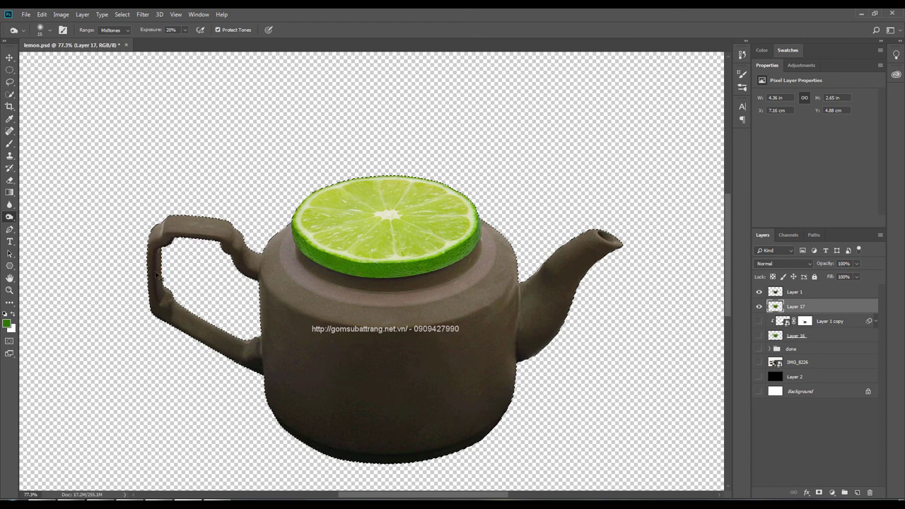
{"action": "right_click", "coordinate": [155, 275], "text": "alt"}
{"action": "left_click_drag", "start_coordinate": [155, 296], "coordinate": [258, 342]}
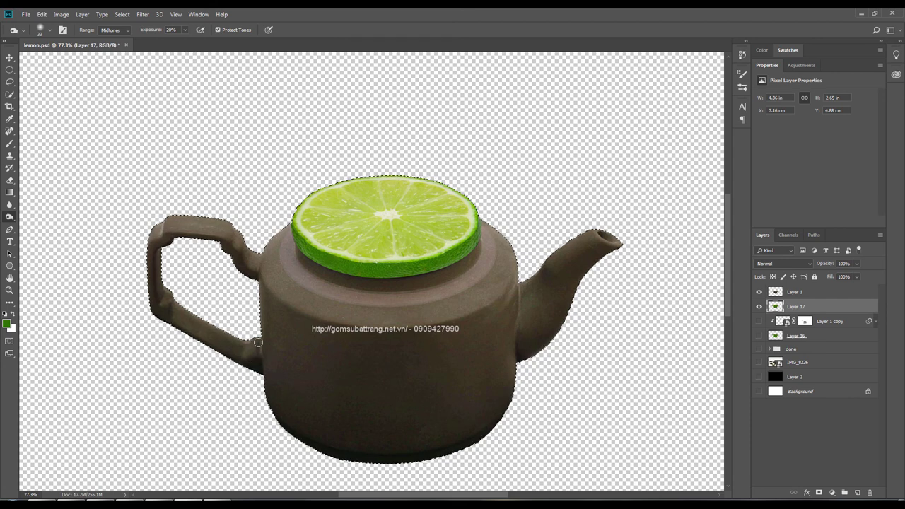
{"action": "left_click_drag", "start_coordinate": [298, 414], "coordinate": [256, 280]}
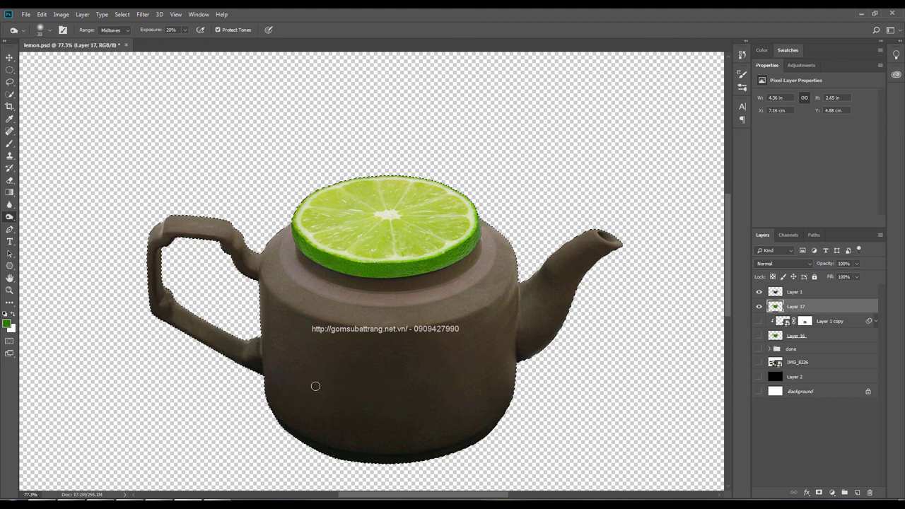
{"action": "left_click_drag", "start_coordinate": [313, 384], "coordinate": [340, 400]}
Step: Hide Layer 1 and dodge the lime teapot's handle arms and joint at varying brush sizes
{"action": "left_click", "coordinate": [758, 291]}
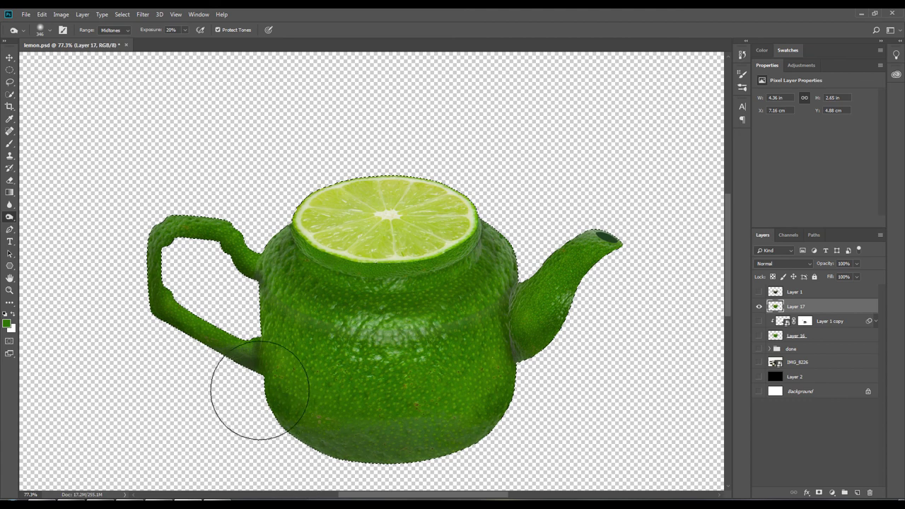
{"action": "mouse_move", "coordinate": [259, 390]}
{"action": "left_mouse_down"}
{"action": "mouse_move", "coordinate": [236, 327]}
{"action": "mouse_move", "coordinate": [191, 294]}
{"action": "mouse_move", "coordinate": [245, 326]}
{"action": "left_mouse_up"}
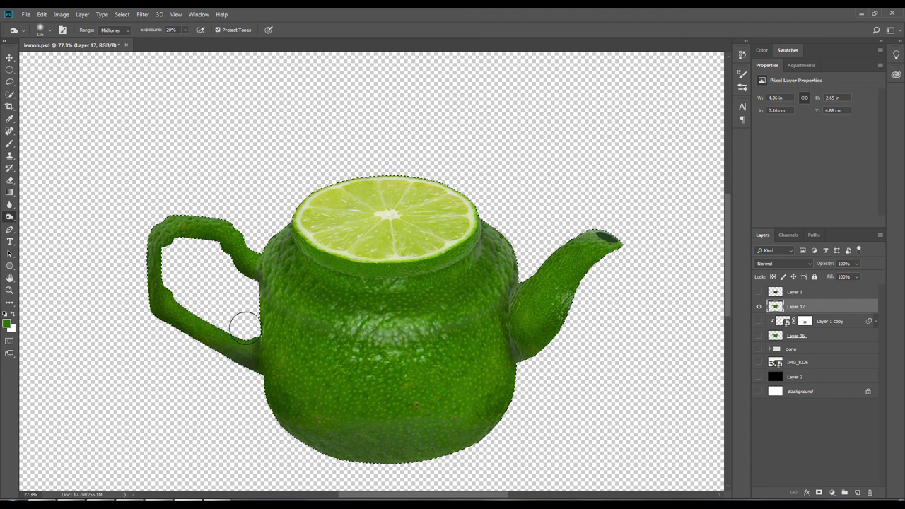
{"action": "mouse_move", "coordinate": [246, 362]}
{"action": "left_mouse_down"}
{"action": "mouse_move", "coordinate": [257, 353]}
{"action": "mouse_move", "coordinate": [263, 362]}
{"action": "left_mouse_up"}
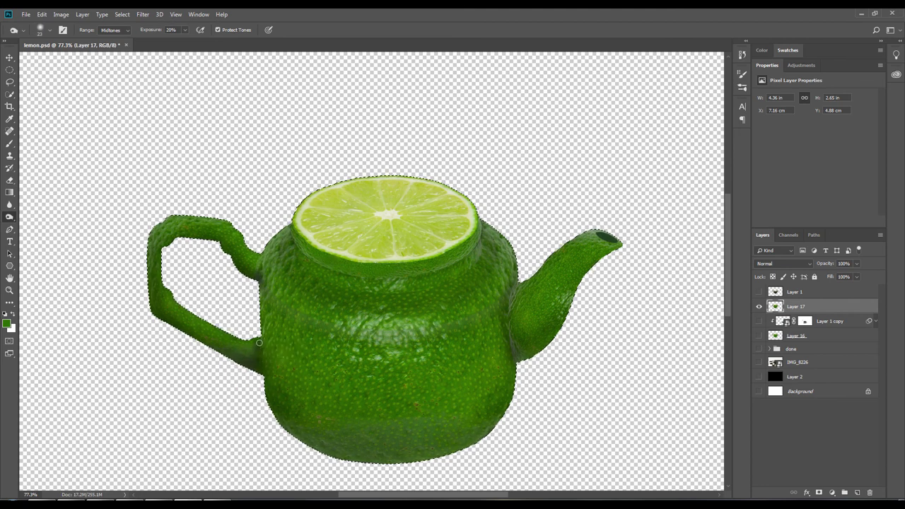
{"action": "key", "text": "bracketright"}
{"action": "mouse_move", "coordinate": [176, 289]}
{"action": "left_mouse_down"}
{"action": "mouse_move", "coordinate": [196, 249]}
{"action": "mouse_move", "coordinate": [222, 254]}
{"action": "left_mouse_up"}
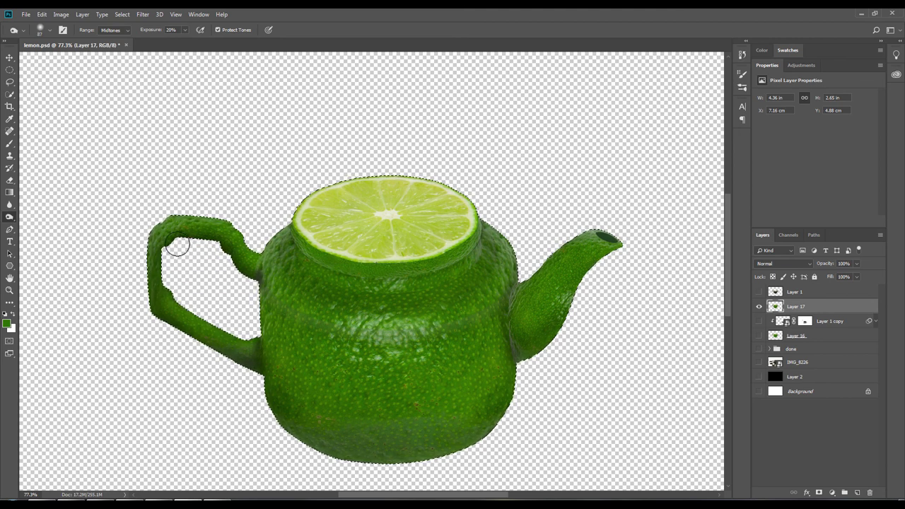
{"action": "left_click_drag", "start_coordinate": [171, 276], "coordinate": [243, 328]}
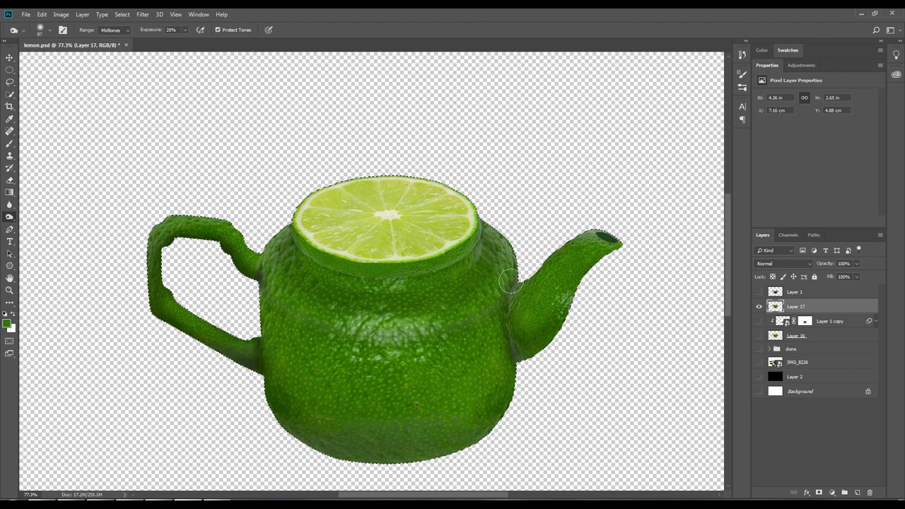
{"action": "key", "text": "bracketright"}
{"action": "key", "text": "bracketright"}
{"action": "key", "text": "bracketright"}
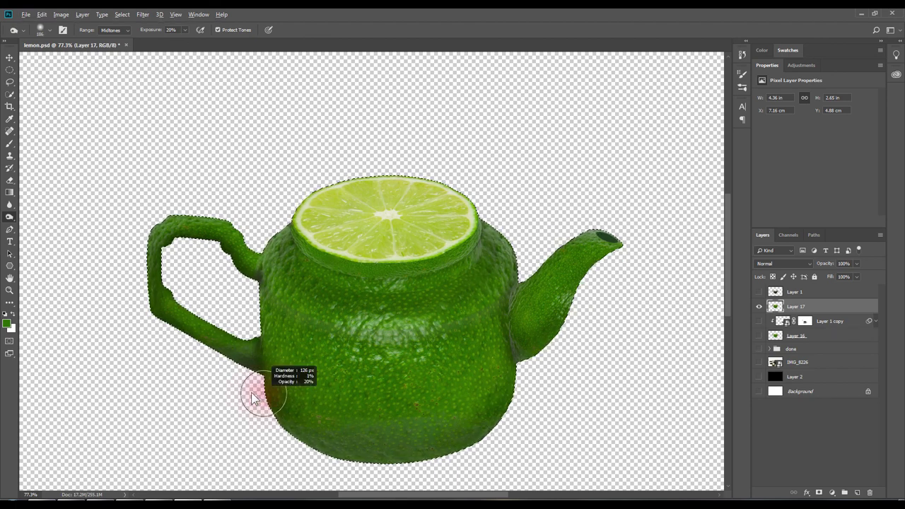
{"action": "key", "text": "bracketleft"}
{"action": "key", "text": "bracketleft"}
{"action": "key", "text": "bracketleft"}
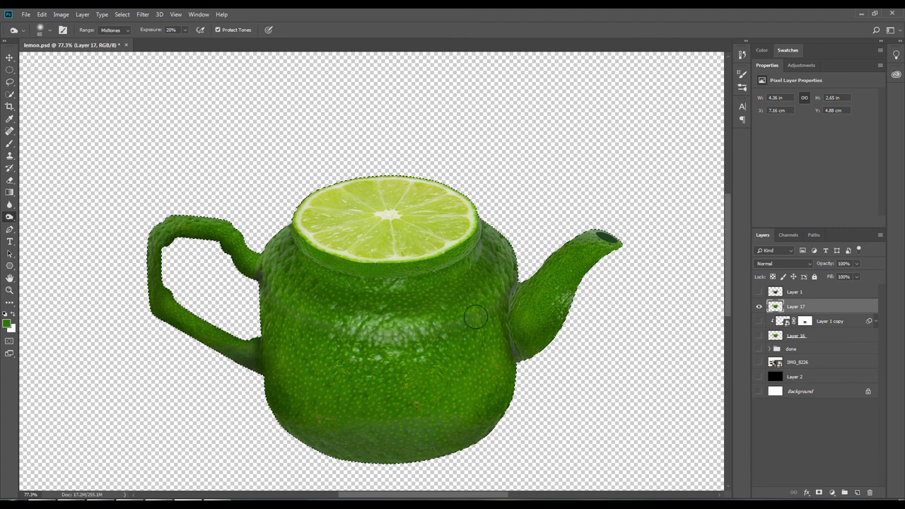
{"action": "right_click", "coordinate": [10, 216]}
Step: Burn the lime spout from its base upward and shade the body, comparing with Layer 17 hidden
{"action": "left_click", "coordinate": [44, 221]}
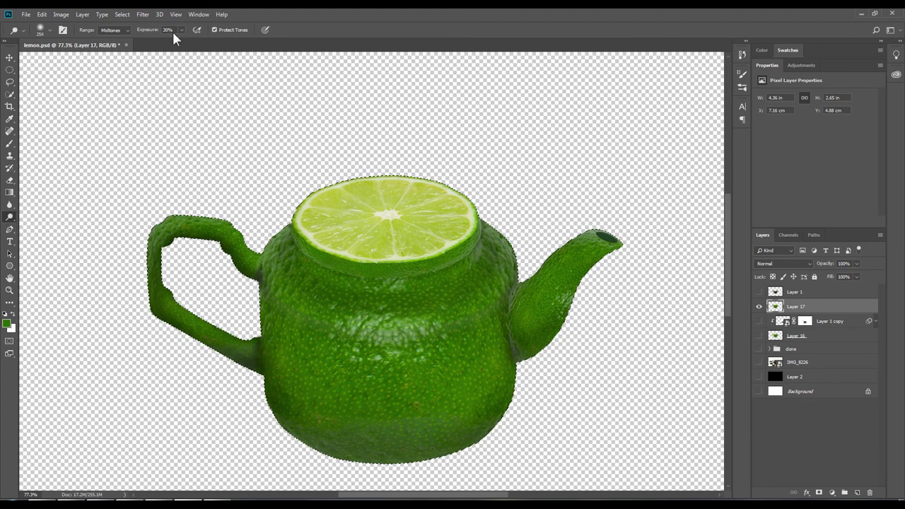
{"action": "left_click_drag", "start_coordinate": [397, 347], "coordinate": [460, 318]}
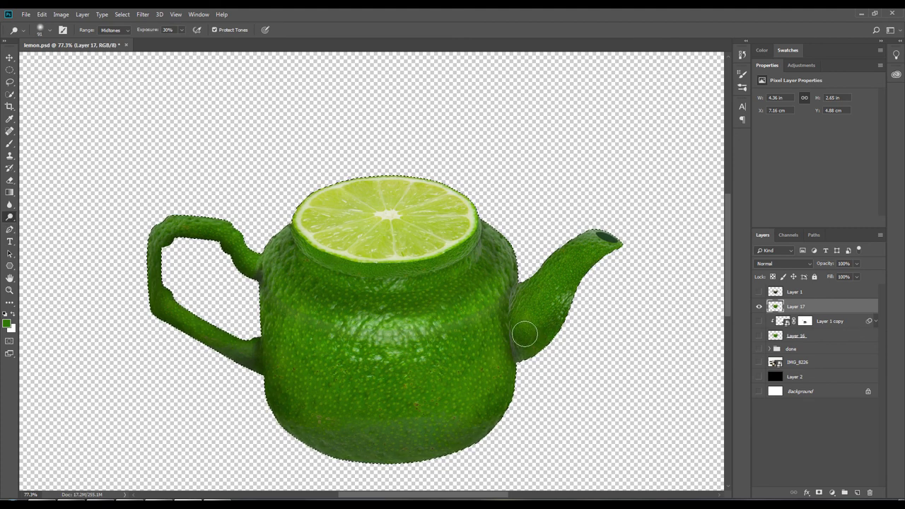
{"action": "left_click_drag", "start_coordinate": [524, 335], "coordinate": [553, 280]}
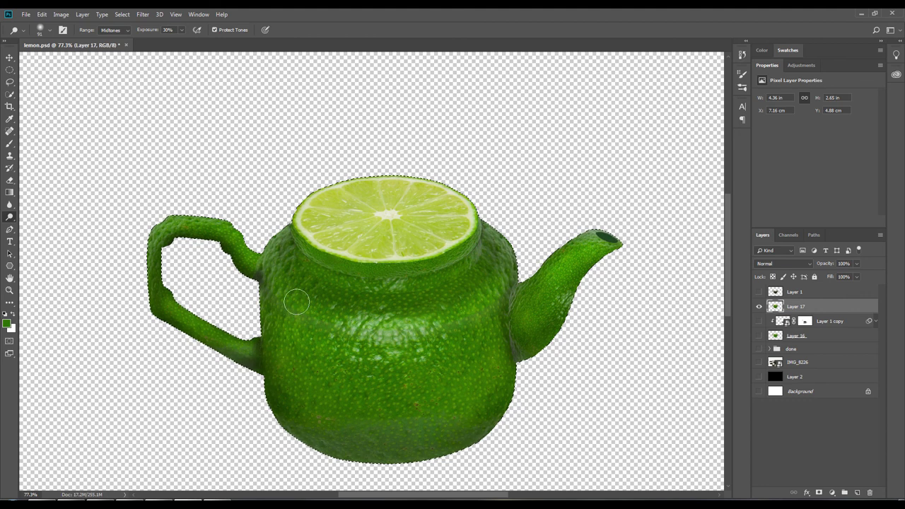
{"action": "left_click_drag", "start_coordinate": [296, 303], "coordinate": [426, 367]}
{"action": "left_click", "coordinate": [760, 307]}
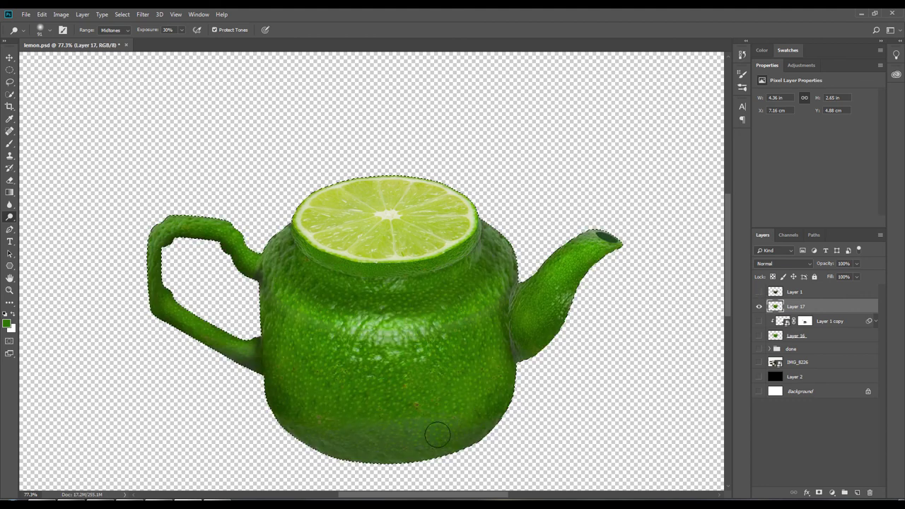
{"action": "left_click_drag", "start_coordinate": [460, 431], "coordinate": [480, 420]}
Step: Dodge the bottom of the lime body, then switch to Burn with a much larger brush
{"action": "right_click", "coordinate": [9, 216]}
{"action": "left_click", "coordinate": [43, 227]}
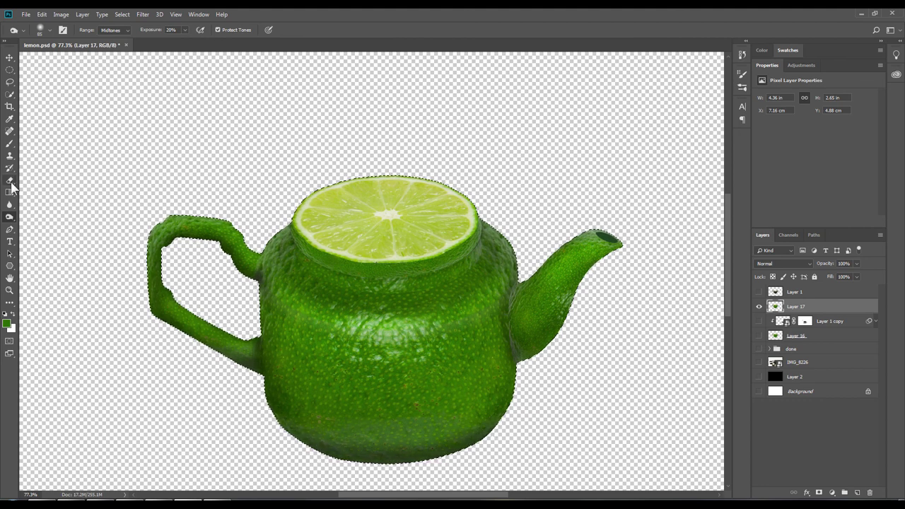
{"action": "right_click", "coordinate": [9, 216]}
{"action": "left_click", "coordinate": [43, 219]}
{"action": "left_click_drag", "start_coordinate": [424, 441], "coordinate": [321, 439]}
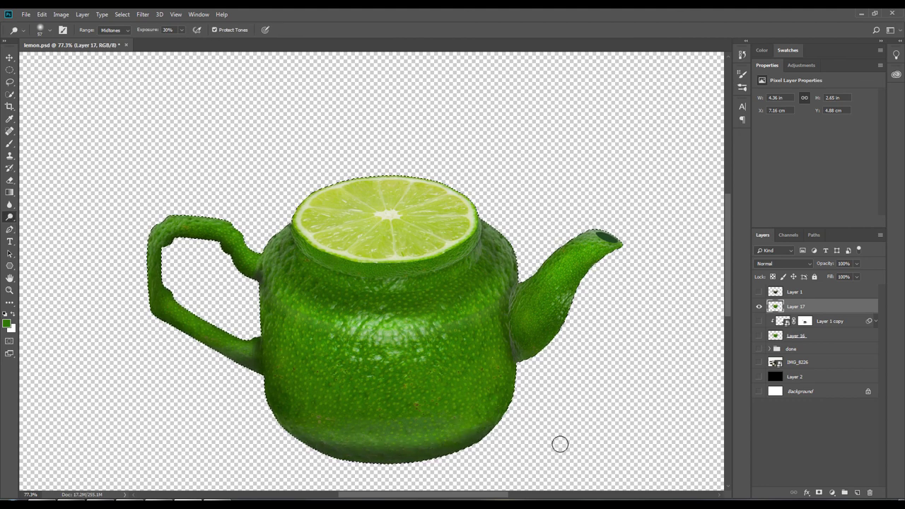
{"action": "left_click", "coordinate": [760, 307]}
{"action": "left_click", "coordinate": [760, 307]}
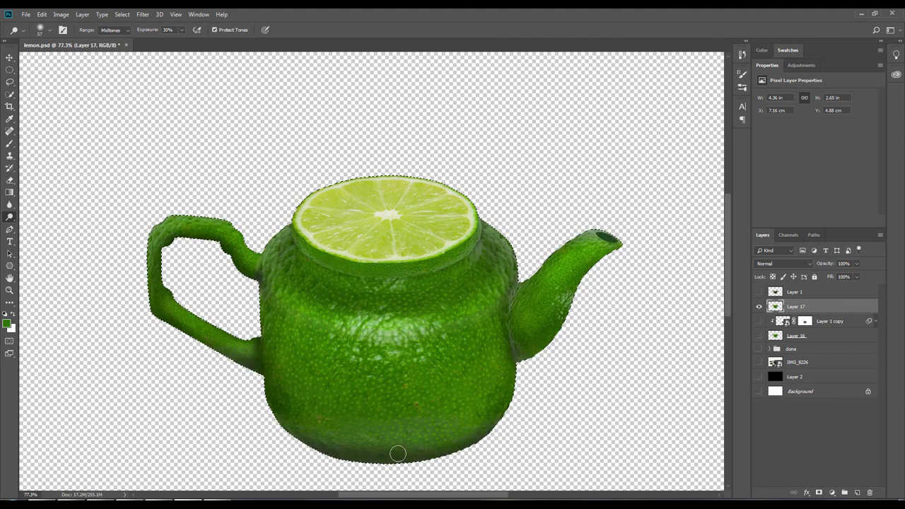
{"action": "key", "text": "bracketright"}
{"action": "key", "text": "bracketright"}
{"action": "key", "text": "bracketright"}
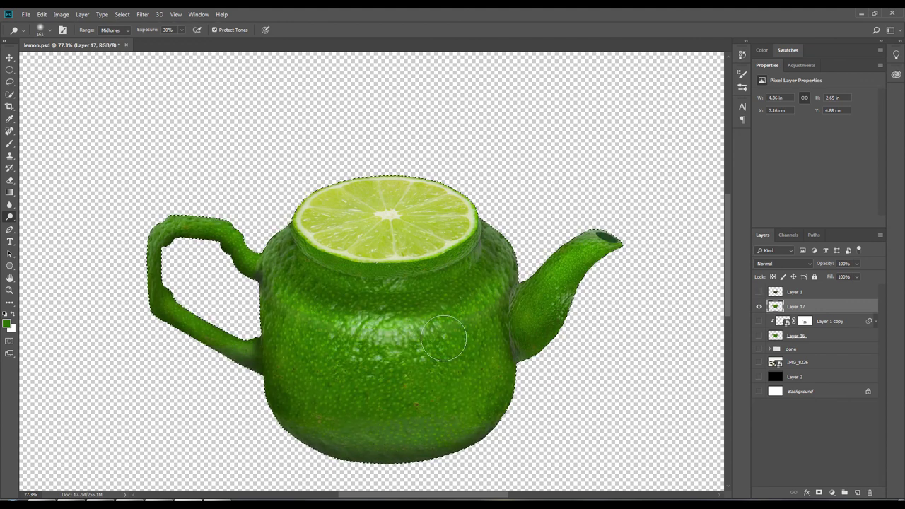
{"action": "right_click", "coordinate": [9, 217]}
{"action": "left_click", "coordinate": [43, 225]}
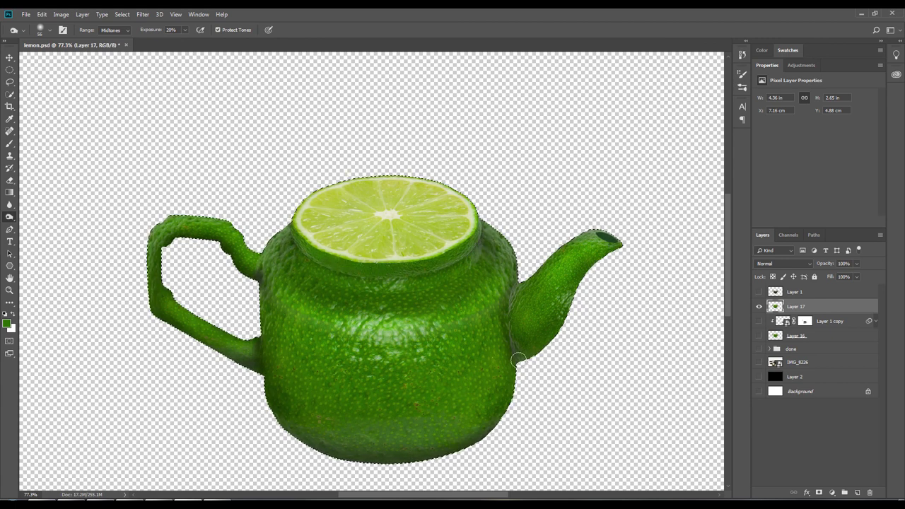
Step: Show IMG_8226's brown tea cups behind the lime teapot and select the Move tool
{"action": "scroll", "coordinate": [592, 281], "scroll_direction": "down", "scroll_amount": 5}
{"action": "scroll", "coordinate": [452, 311], "scroll_direction": "up", "scroll_amount": 3}
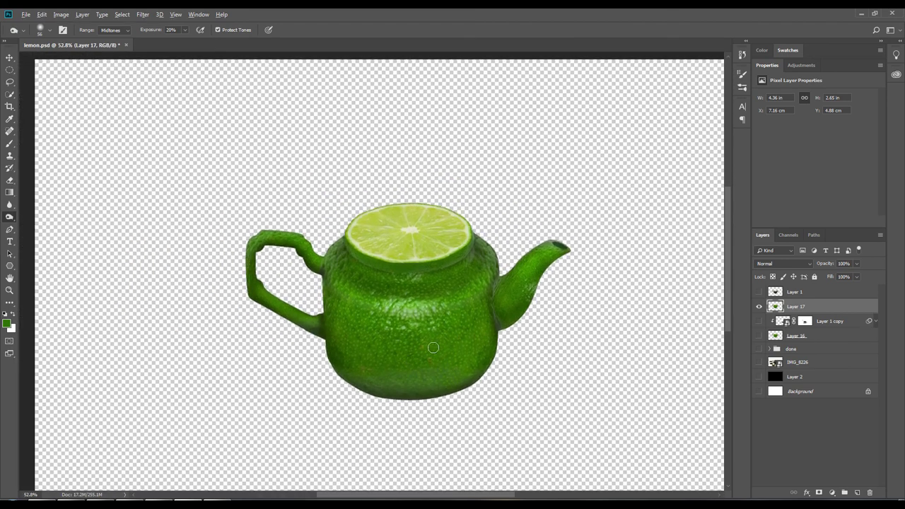
{"action": "left_click", "coordinate": [758, 362]}
{"action": "scroll", "coordinate": [306, 379], "scroll_direction": "down", "scroll_amount": 2}
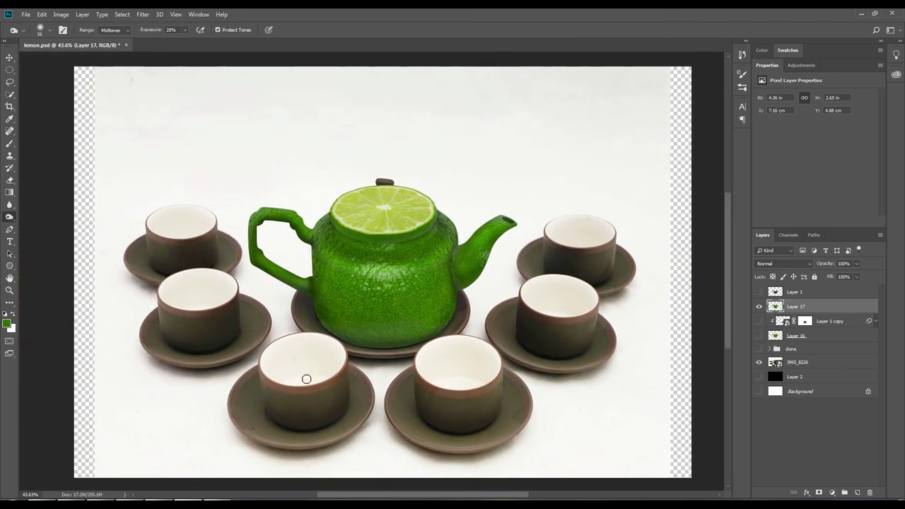
{"action": "scroll", "coordinate": [450, 332], "scroll_direction": "up", "scroll_amount": 2}
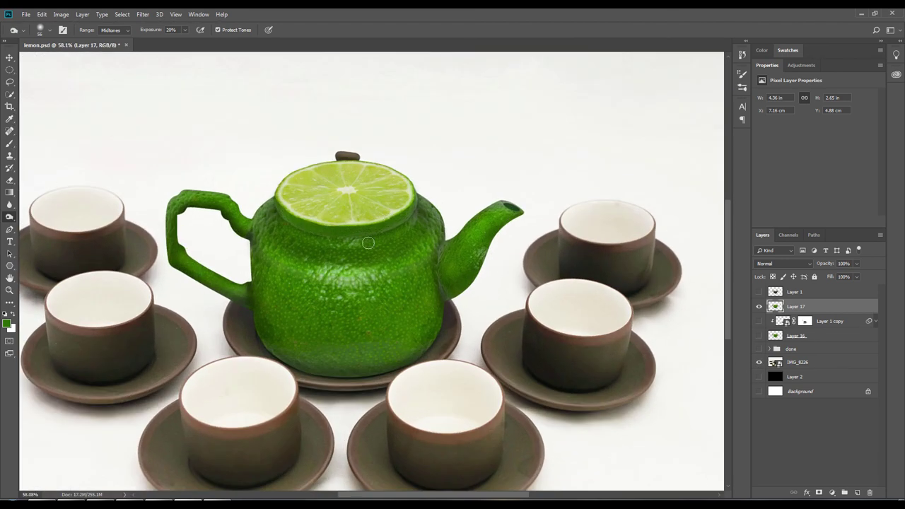
{"action": "scroll", "coordinate": [368, 243], "scroll_direction": "down", "scroll_amount": 2}
{"action": "key", "text": "v"}
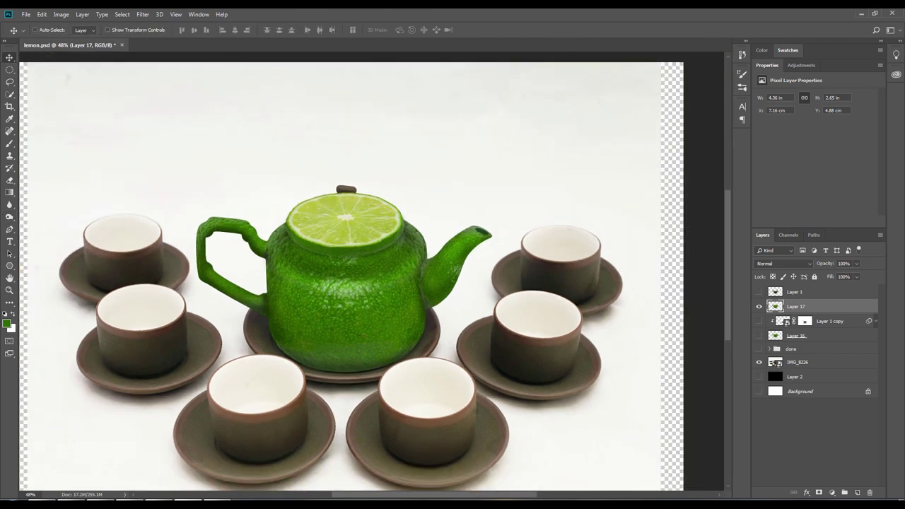
Step: In Notepad++, add line 26 reading 'Các bạn tiếp tục cho ra thành quả nhé'
{"action": "key", "text": "alt+Tab"}
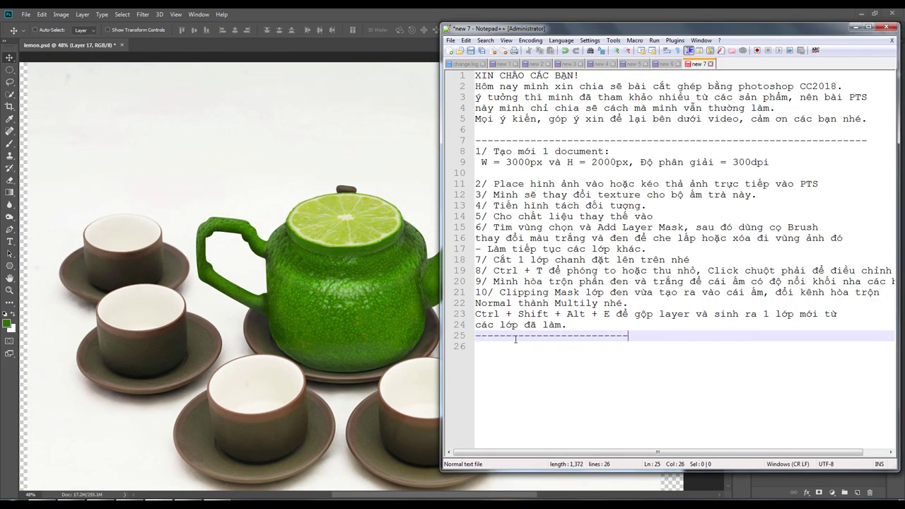
{"action": "key", "text": "Return"}
{"action": "type", "text": "Các bạn t"}
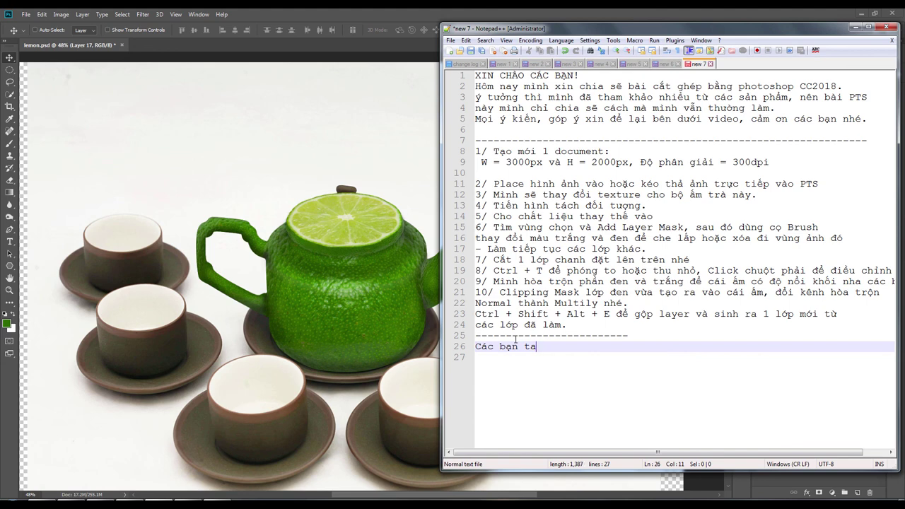
{"action": "type", "text": "iếp tục cho ra thành quả nhé"}
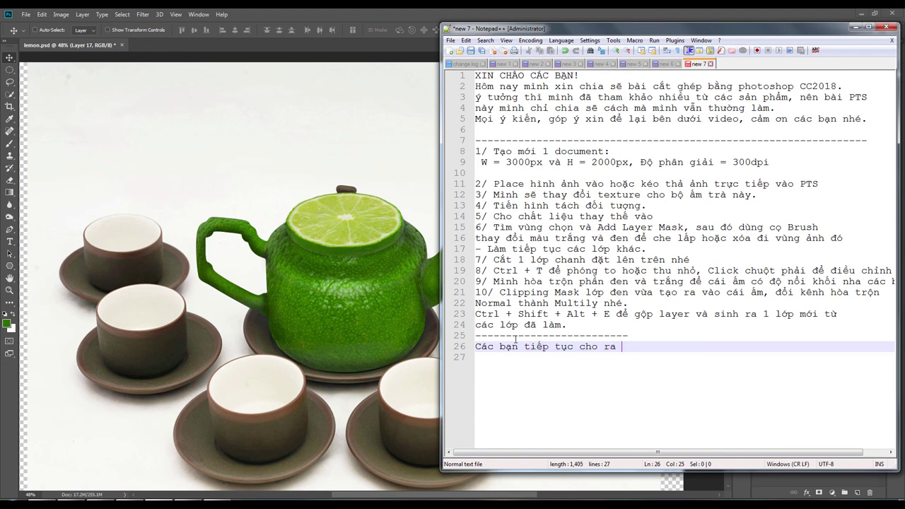